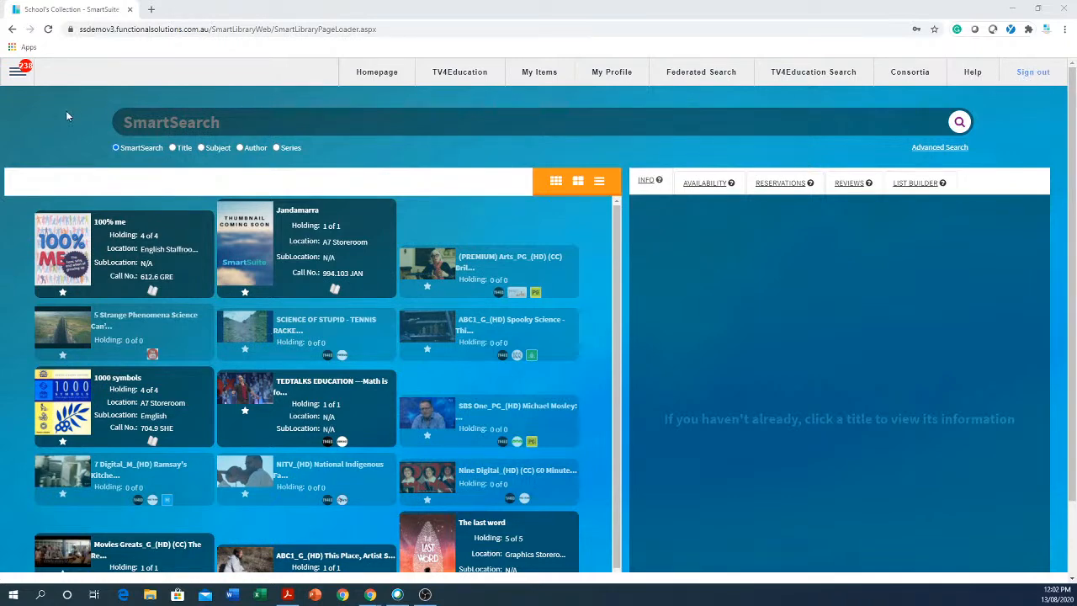
Go to the Reports page through the main menu's Reports submenu.
{"action": "left_click", "coordinate": [17, 72]}
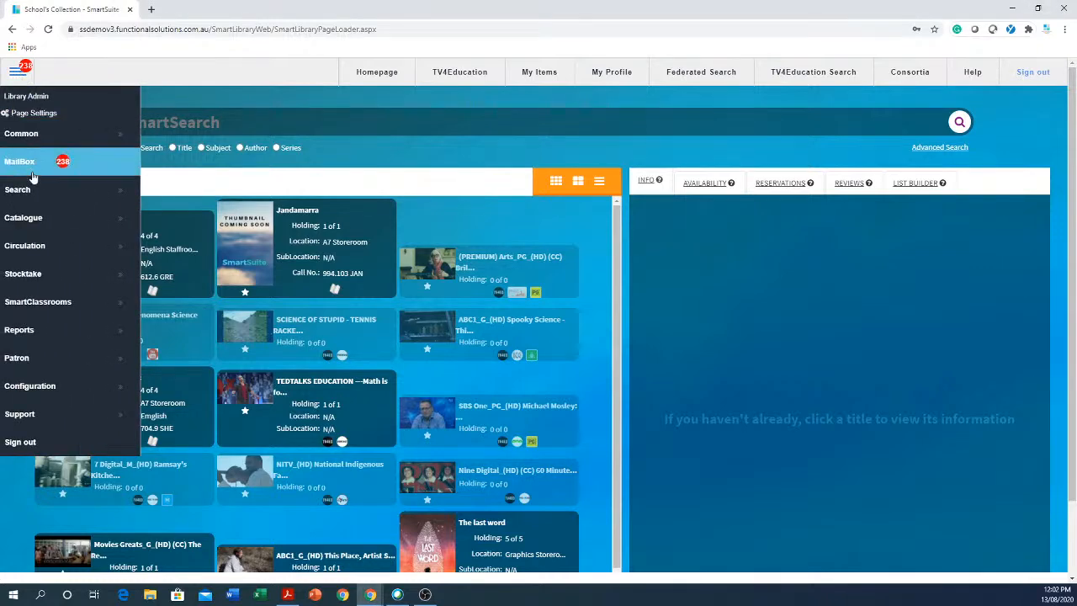
{"action": "left_click", "coordinate": [49, 336]}
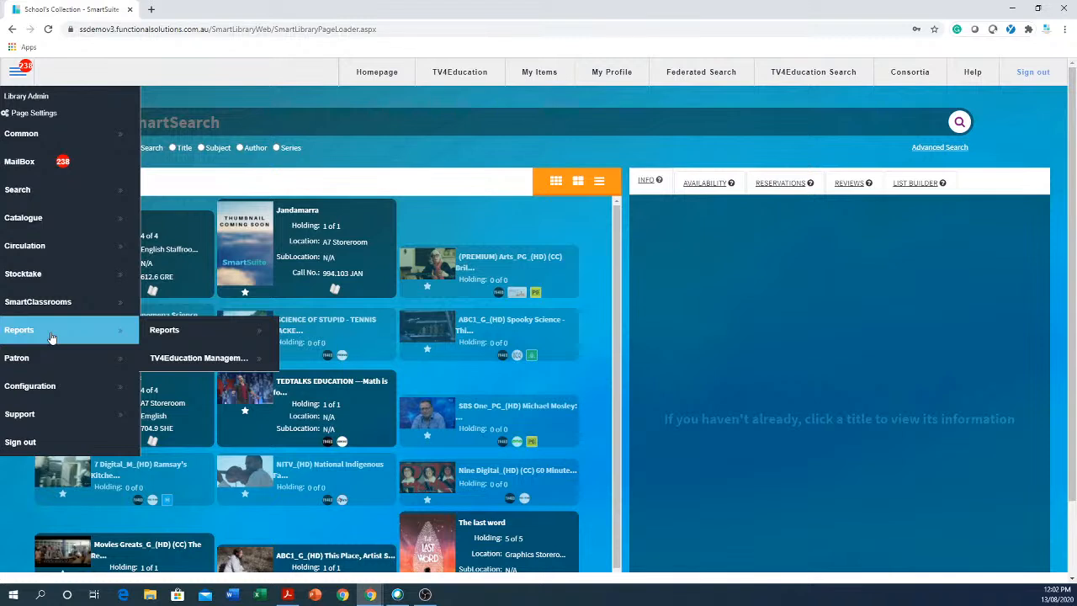
{"action": "left_click", "coordinate": [187, 335]}
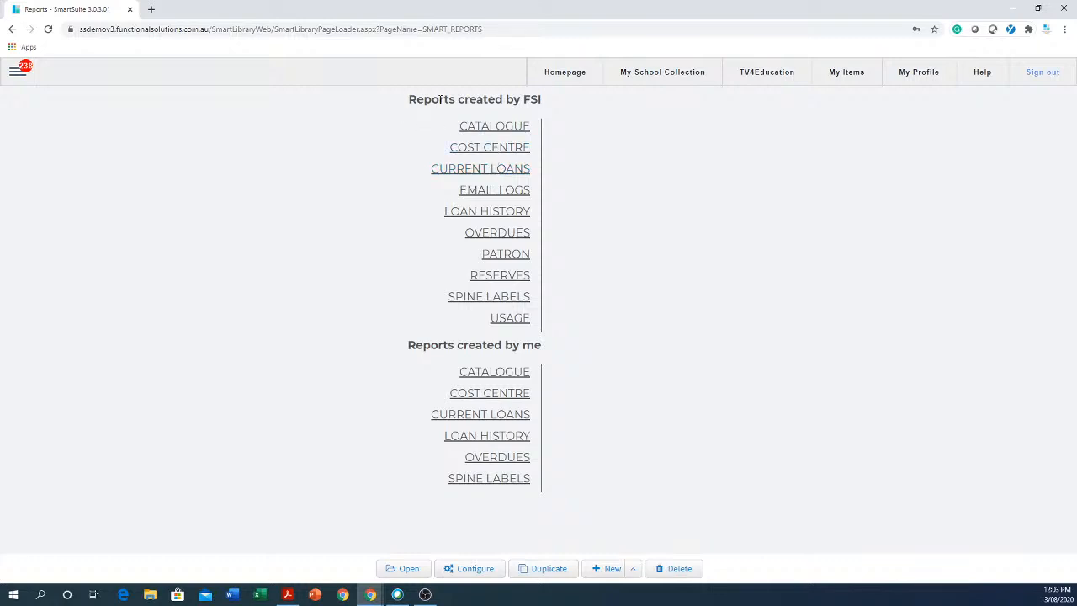
Expand FSI's CATALOGUE, COST CENTRE, CURRENT LOANS, EMAIL LOGS and LOAN HISTORY report categories.
{"action": "left_click_drag", "start_coordinate": [563, 103], "coordinate": [400, 110]}
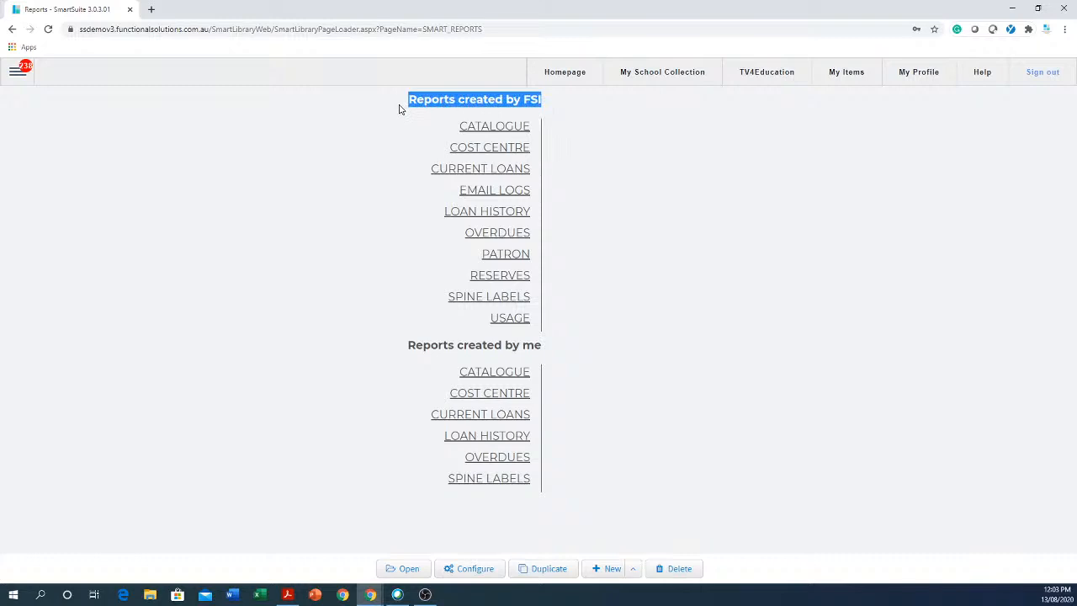
{"action": "left_click", "coordinate": [520, 129]}
{"action": "left_click", "coordinate": [514, 148]}
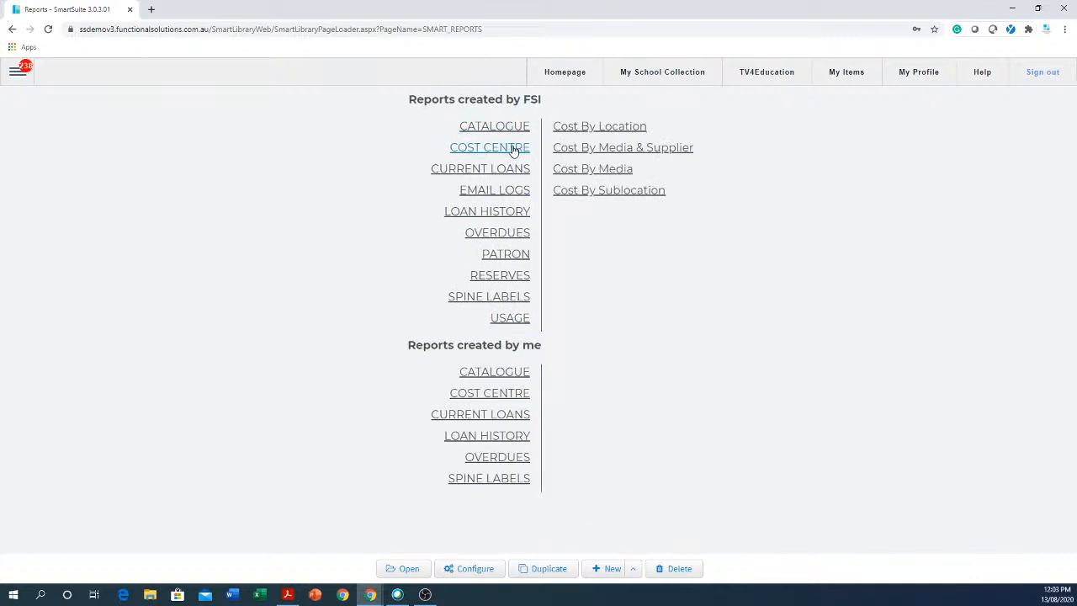
{"action": "left_click", "coordinate": [497, 172]}
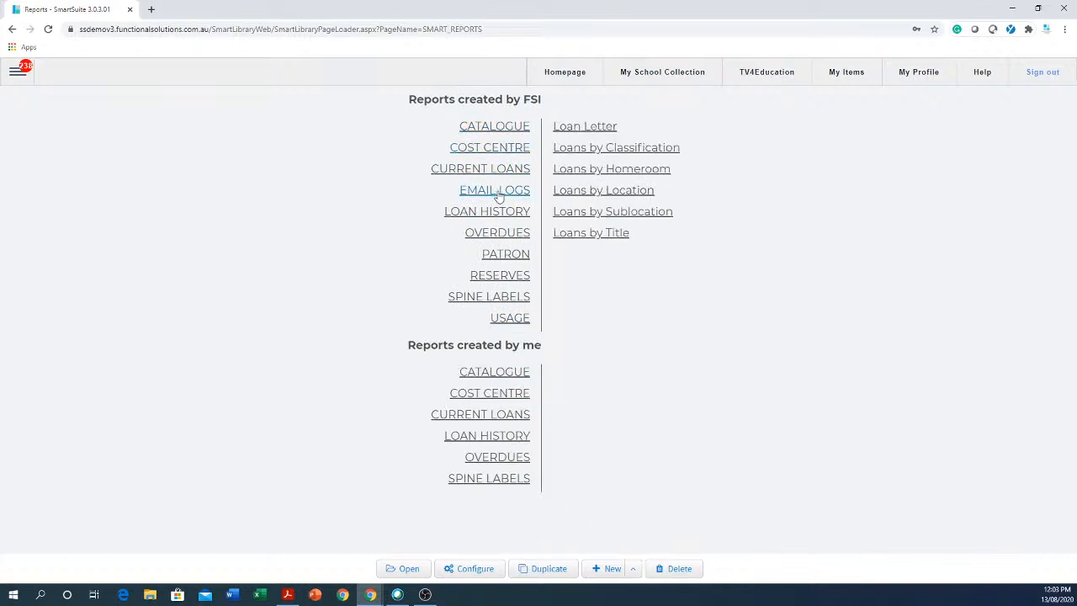
{"action": "left_click", "coordinate": [498, 193]}
{"action": "left_click", "coordinate": [504, 216]}
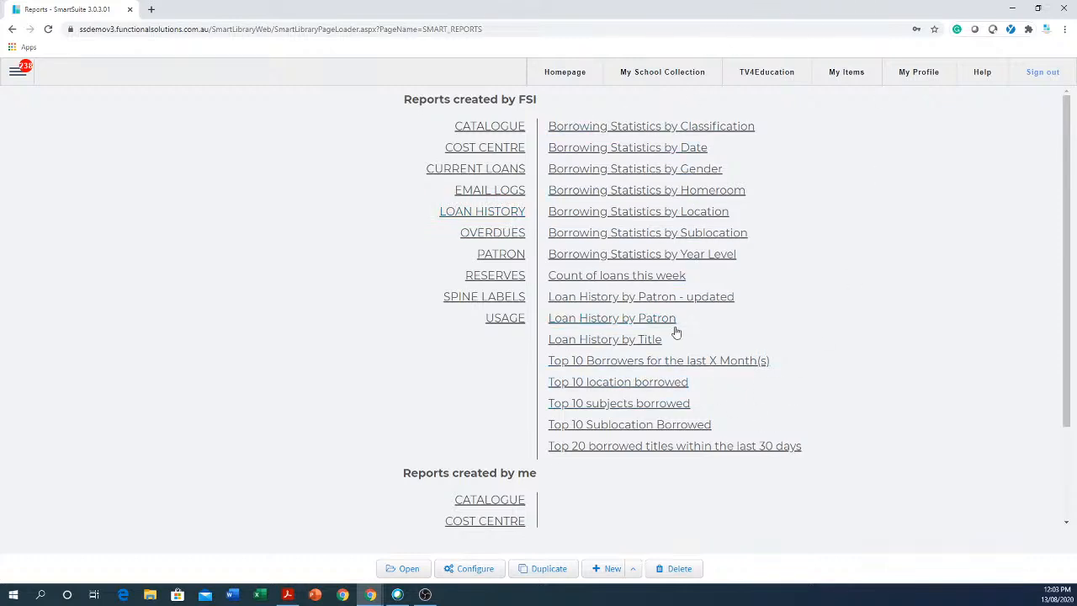
{"action": "scroll", "coordinate": [271, 281], "scroll_direction": "down", "scroll_amount": 3}
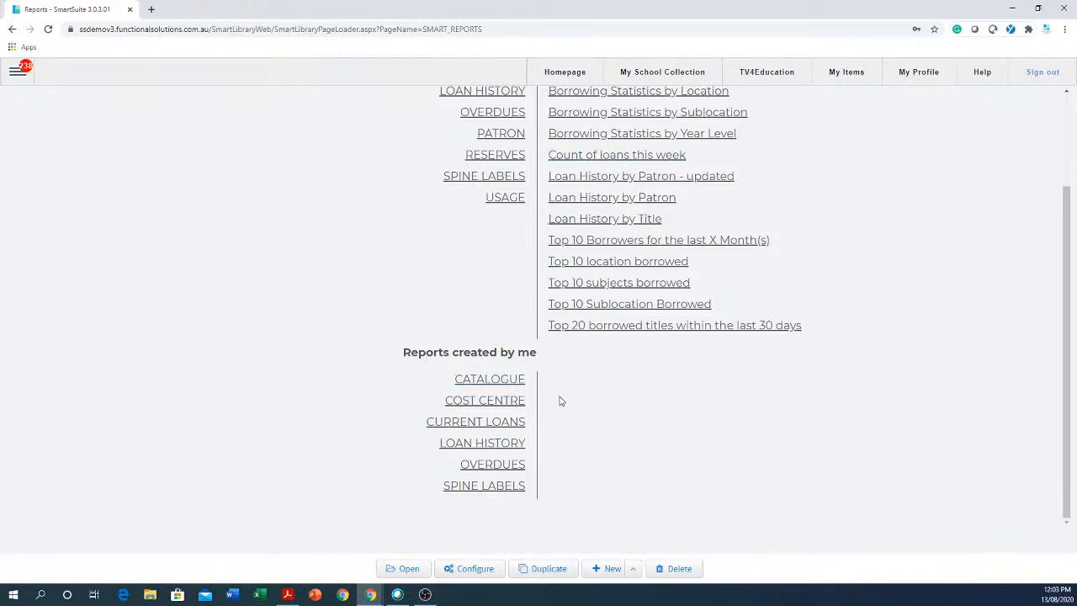
Delete the Loans by Classification Duplicate report from your own CATALOGUE reports.
{"action": "left_click", "coordinate": [491, 429]}
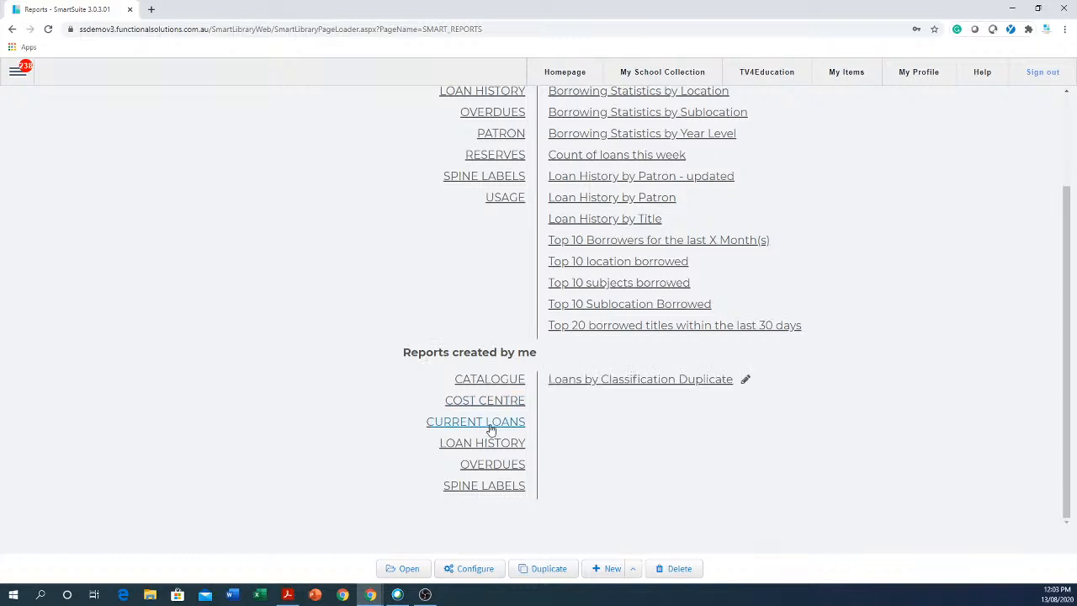
{"action": "left_click", "coordinate": [674, 383]}
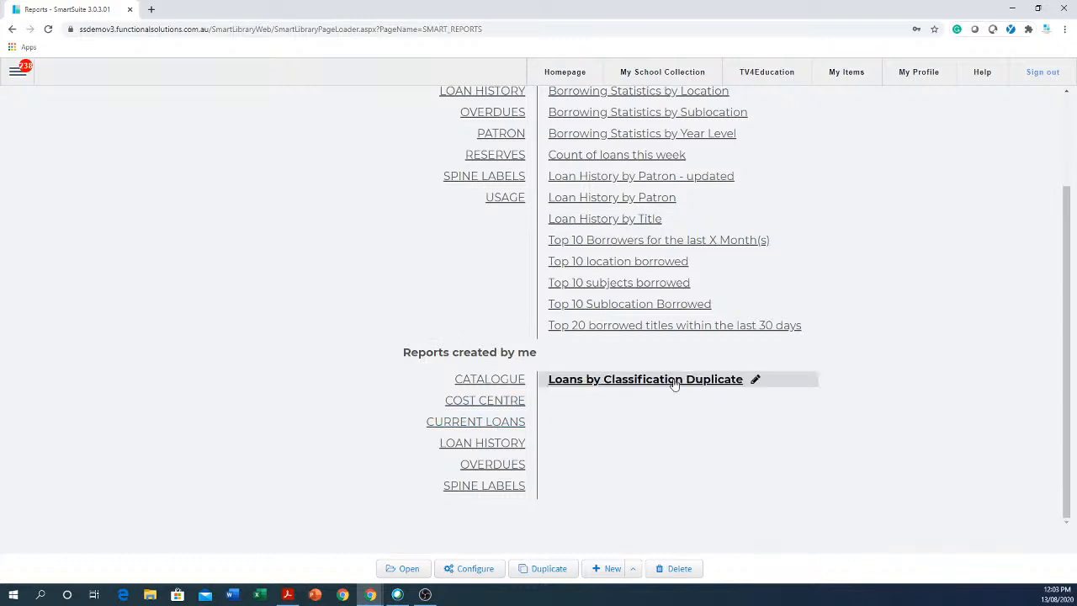
{"action": "left_click", "coordinate": [676, 572]}
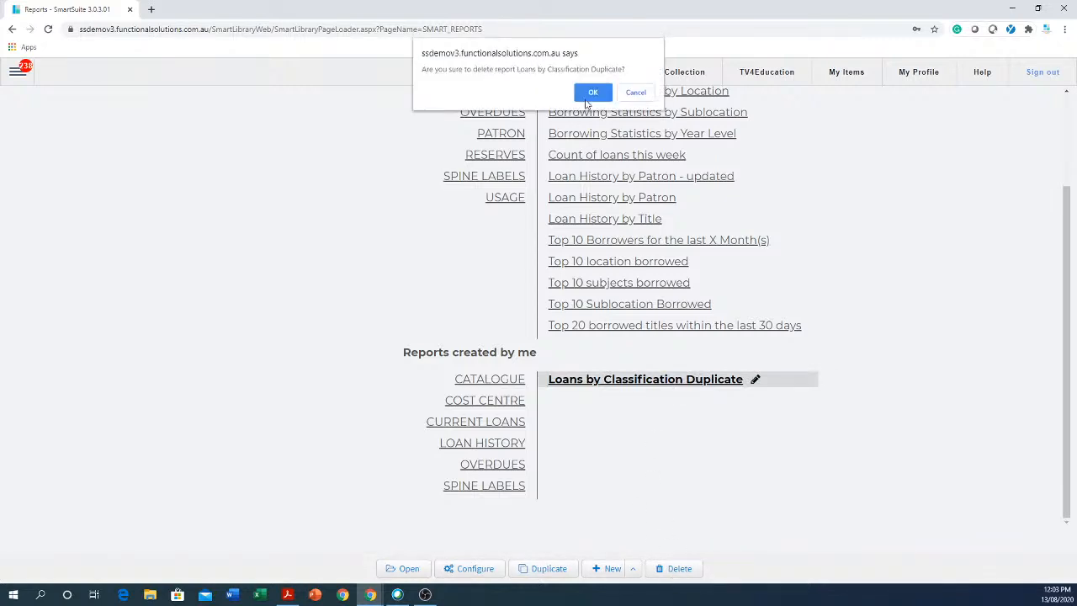
{"action": "left_click", "coordinate": [592, 95]}
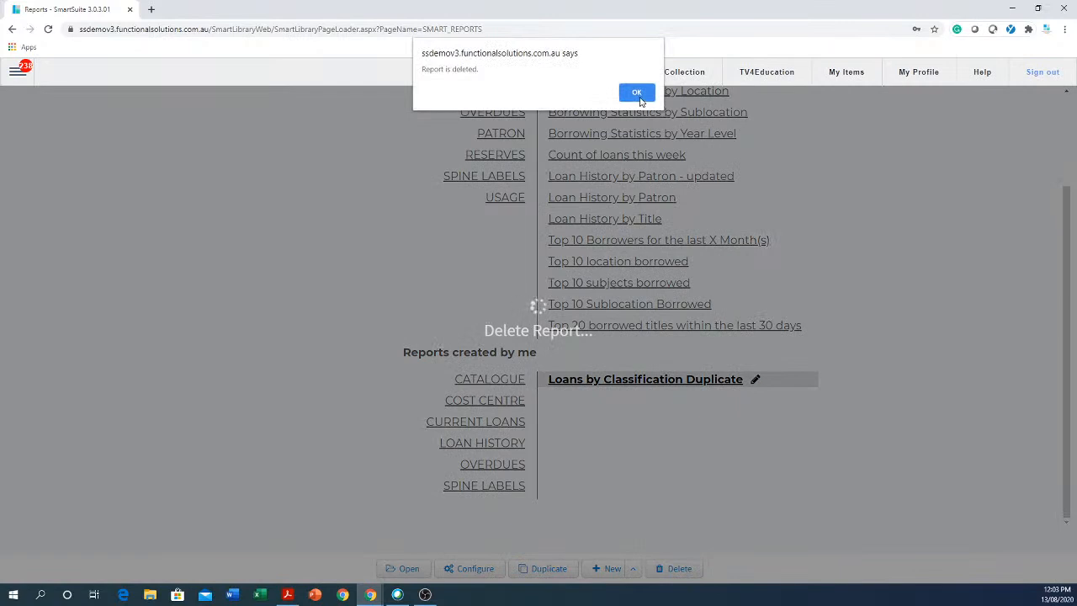
{"action": "left_click", "coordinate": [638, 92]}
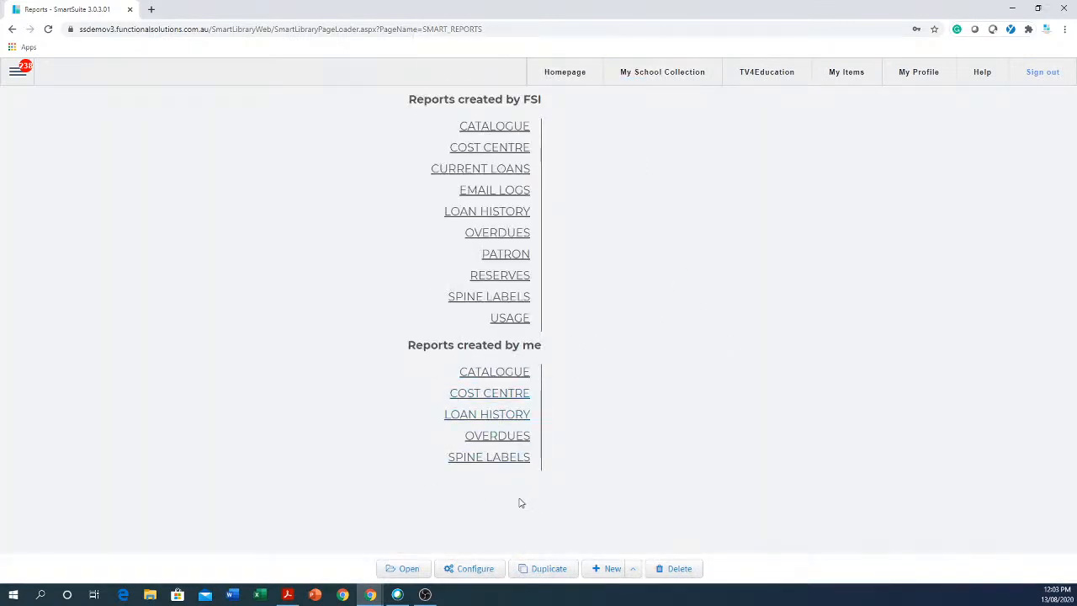
{"action": "left_click_drag", "start_coordinate": [497, 414], "coordinate": [504, 414]}
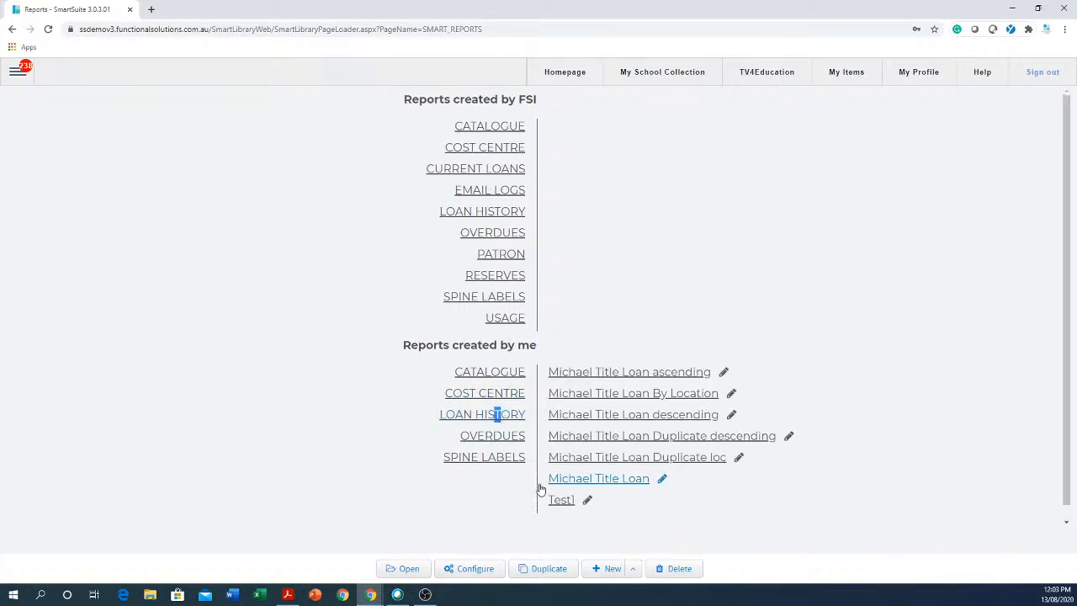
Delete the Test1 report from your Loan History reports.
{"action": "left_click", "coordinate": [558, 504]}
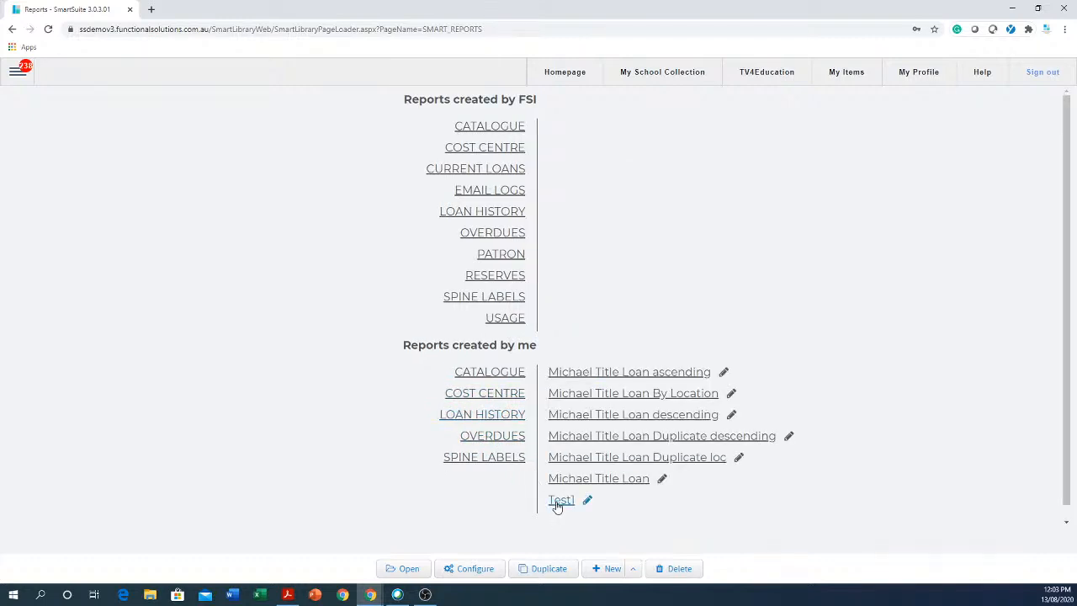
{"action": "left_click", "coordinate": [684, 572]}
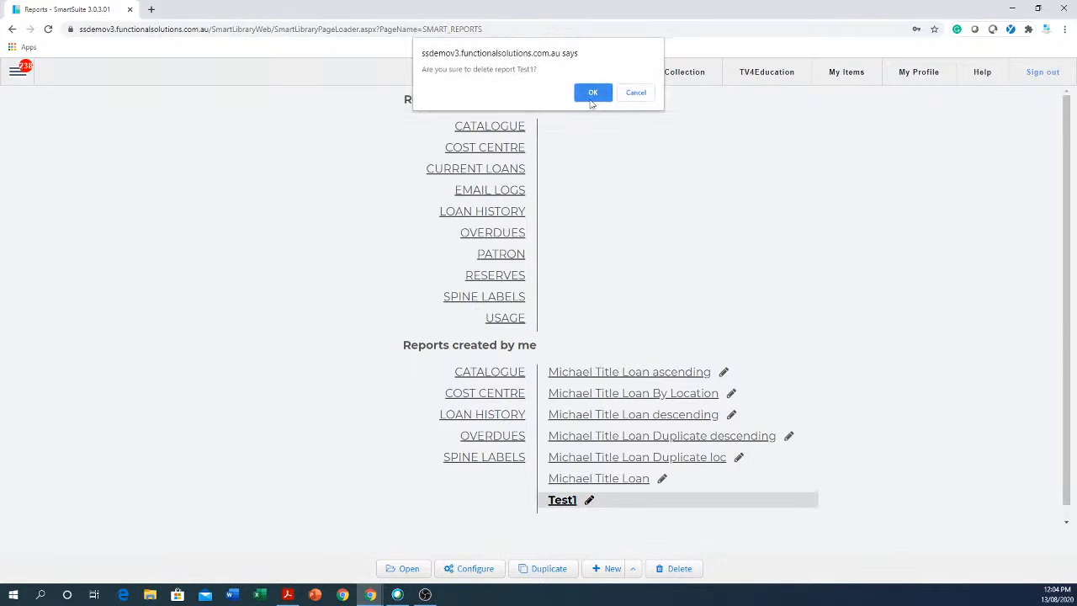
{"action": "left_click", "coordinate": [593, 95]}
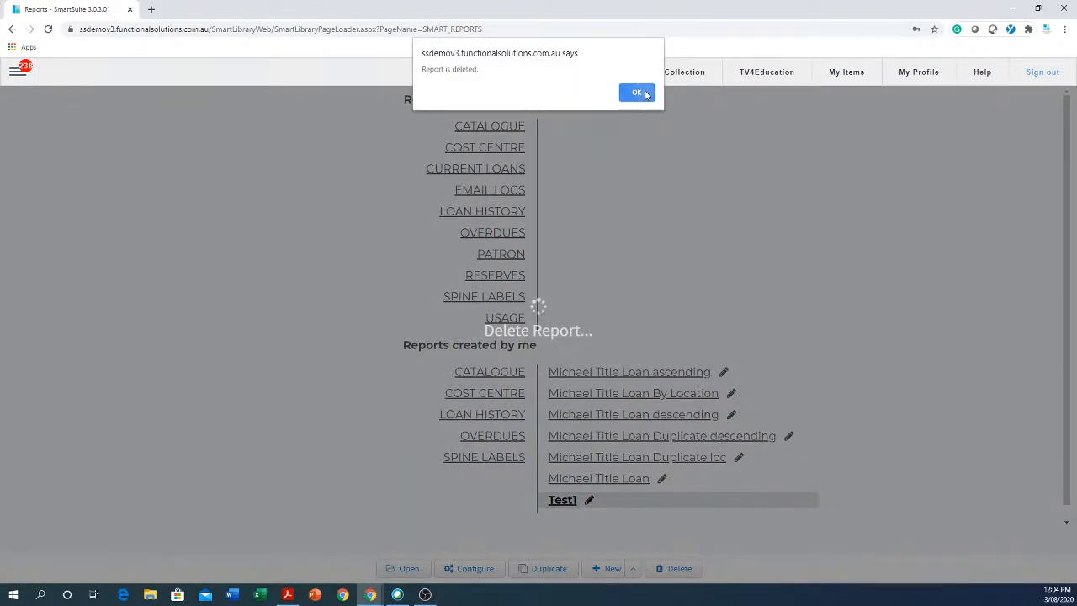
{"action": "left_click", "coordinate": [637, 92]}
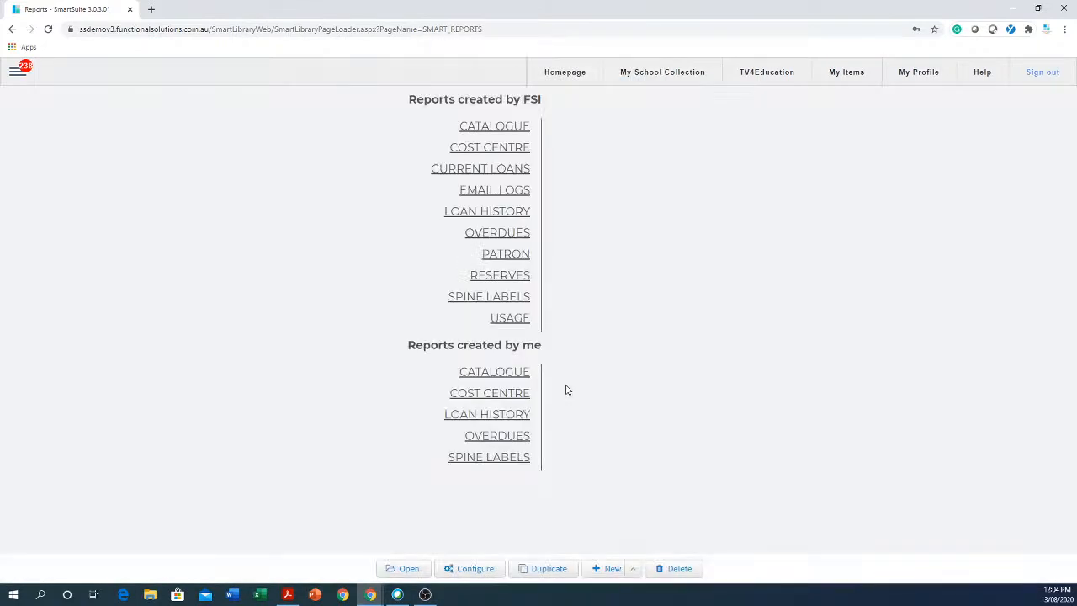
Delete the plain Title Loan report.
{"action": "left_click", "coordinate": [503, 414]}
{"action": "left_click", "coordinate": [613, 482]}
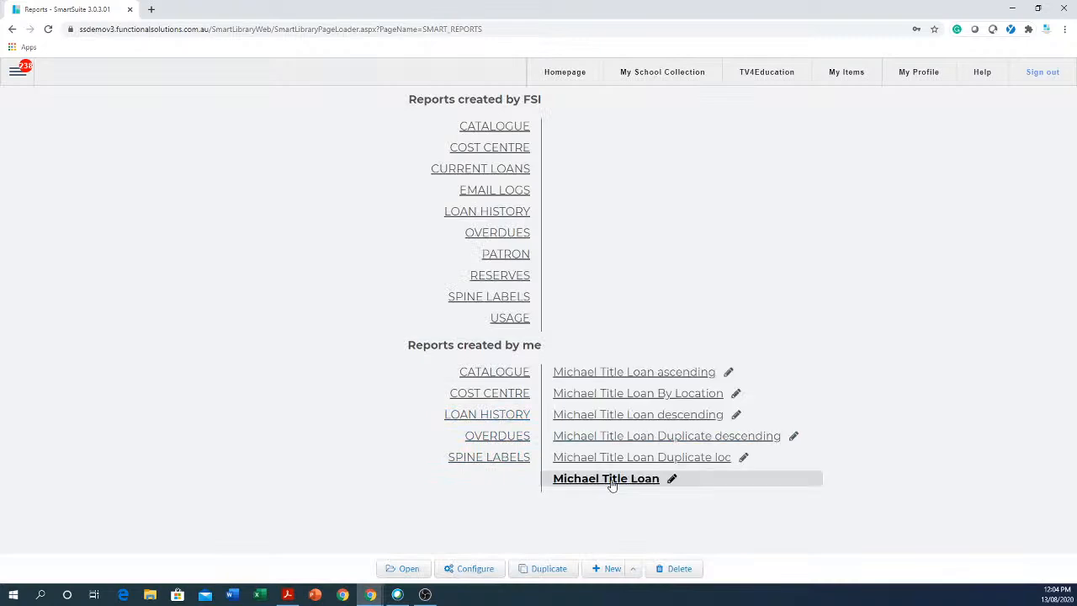
{"action": "left_click", "coordinate": [685, 570]}
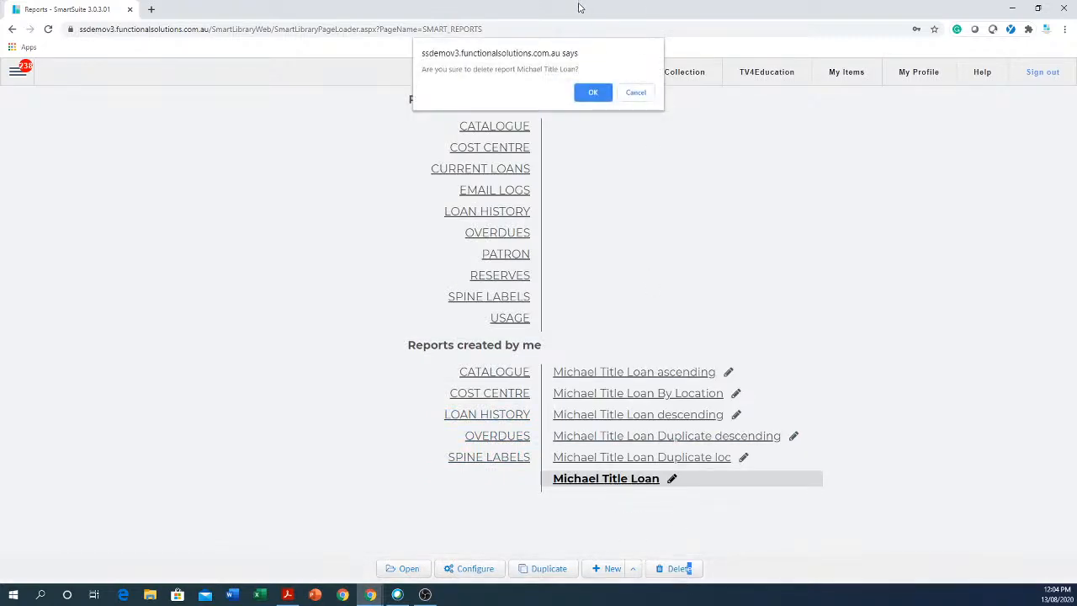
{"action": "left_click", "coordinate": [597, 93]}
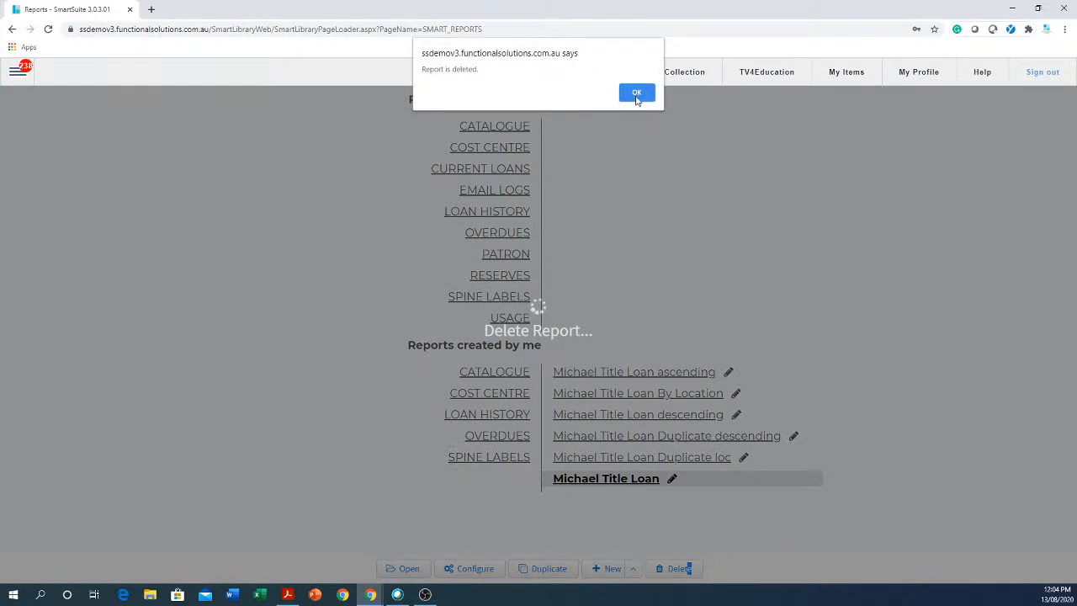
{"action": "left_click", "coordinate": [637, 91]}
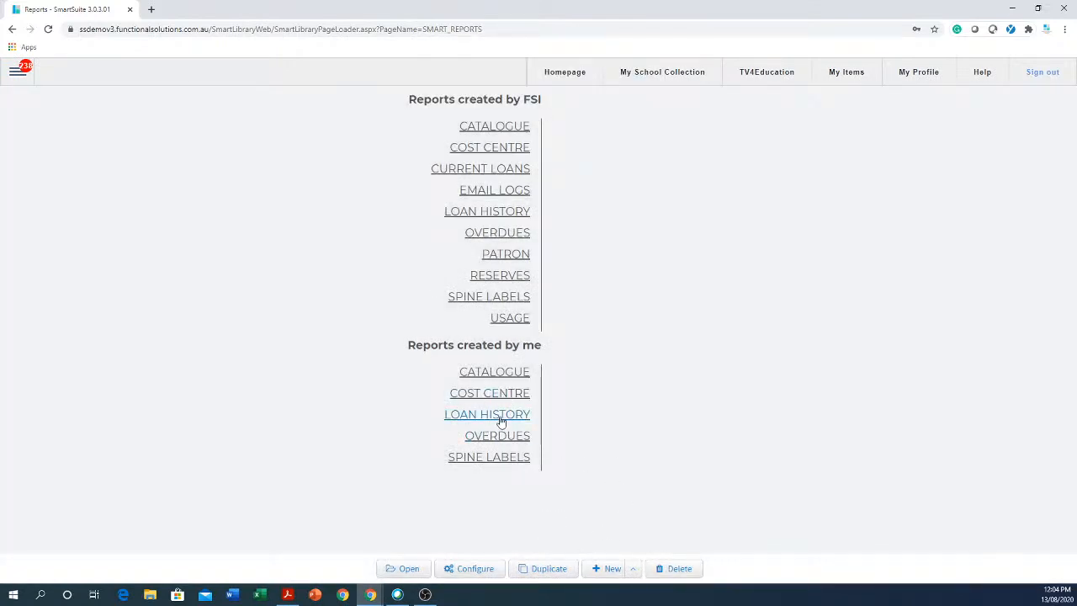
Delete the Title Loan Duplicate loc report.
{"action": "left_click", "coordinate": [502, 415]}
{"action": "left_click", "coordinate": [675, 461]}
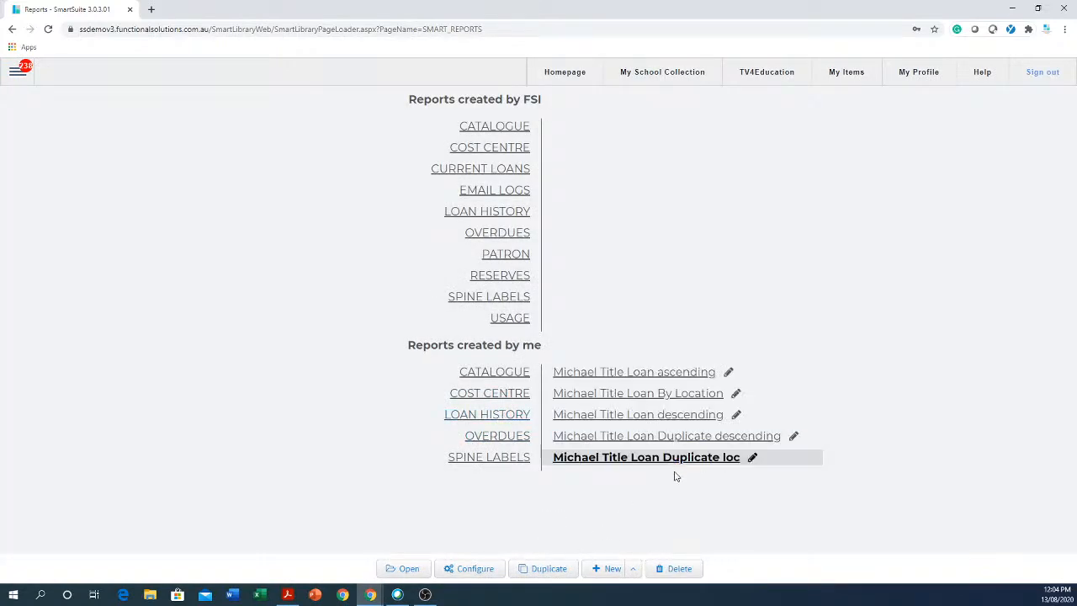
{"action": "left_click", "coordinate": [674, 568]}
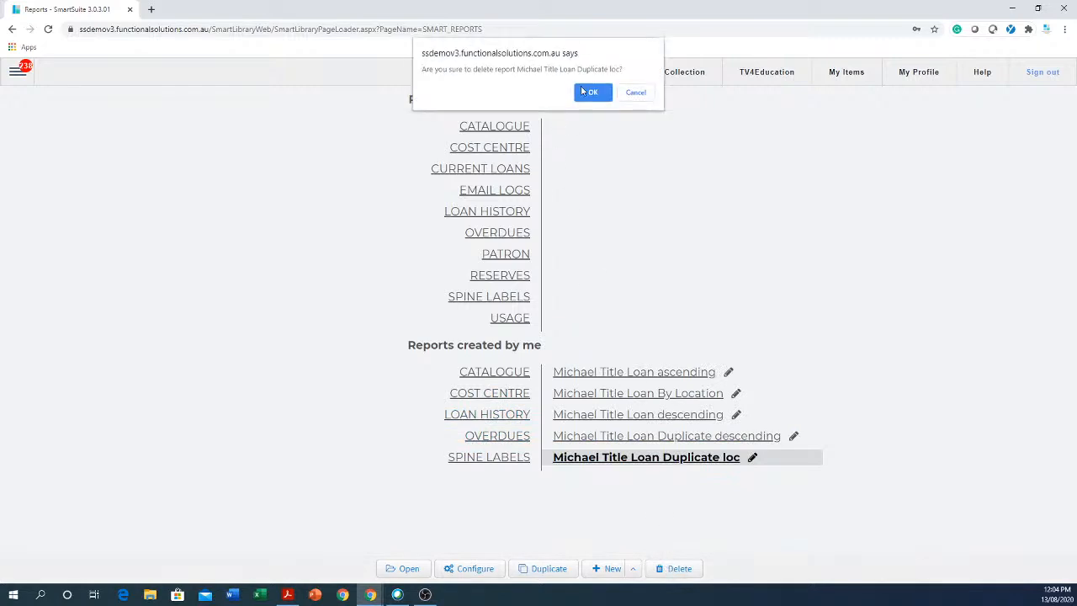
{"action": "left_click", "coordinate": [592, 93]}
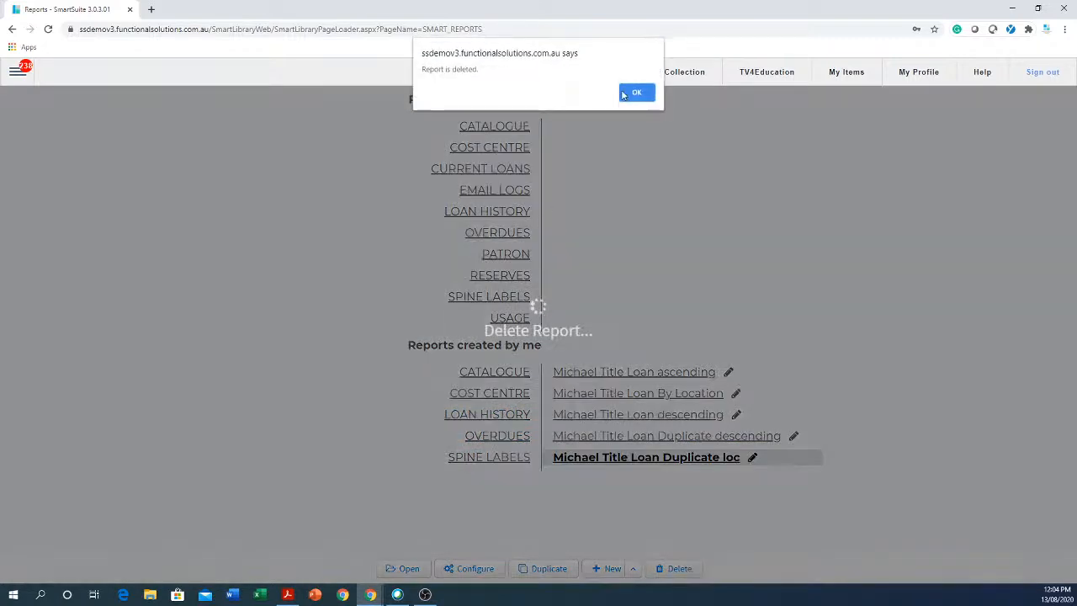
{"action": "left_click", "coordinate": [637, 93]}
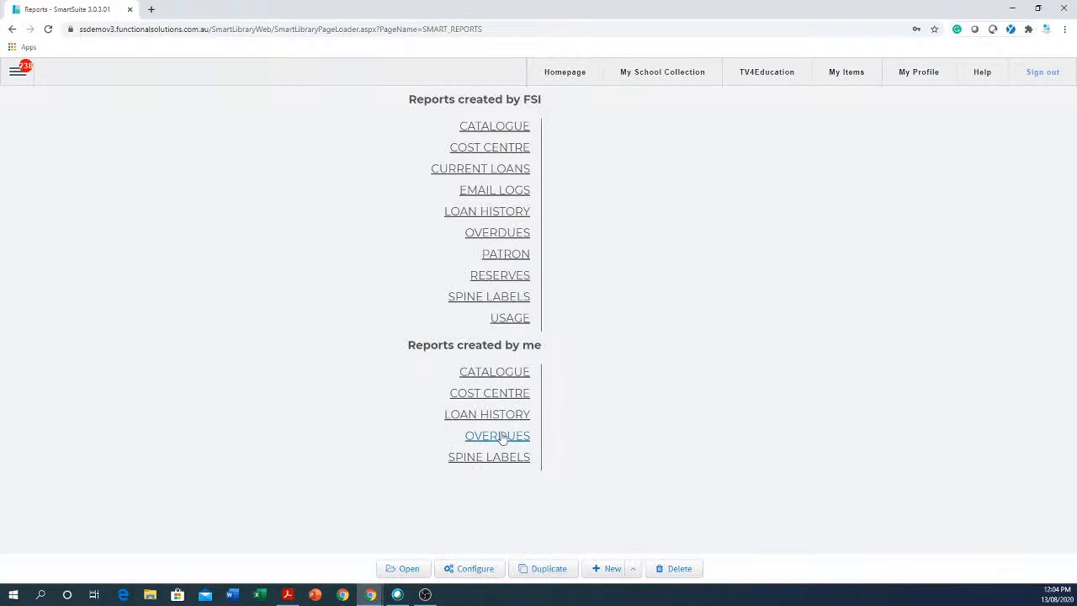
Delete the Title Loan Duplicate descending report.
{"action": "mouse_move", "coordinate": [493, 413]}
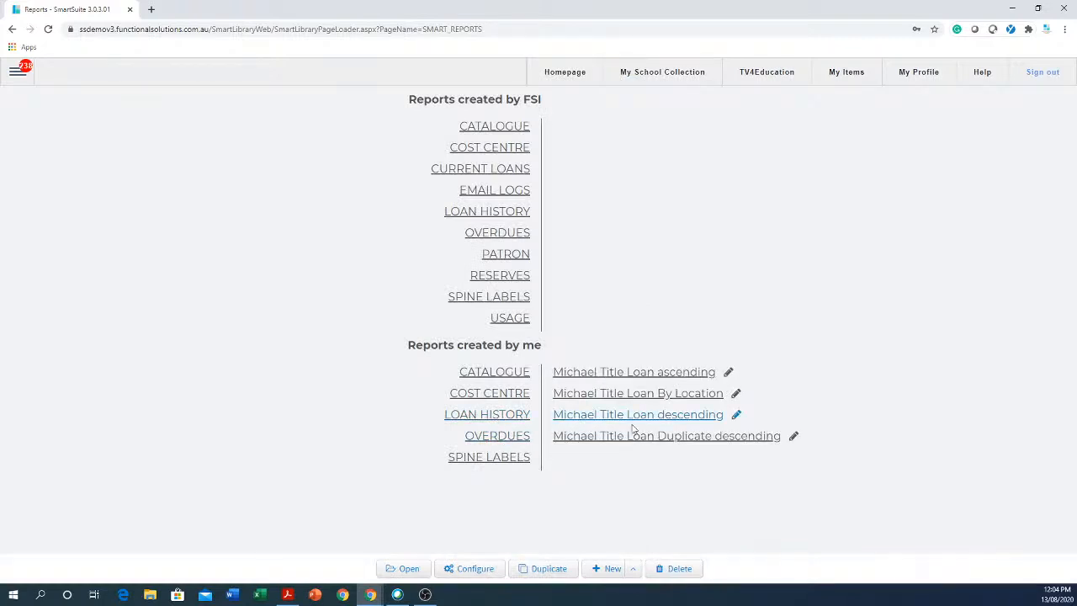
{"action": "left_click", "coordinate": [663, 441]}
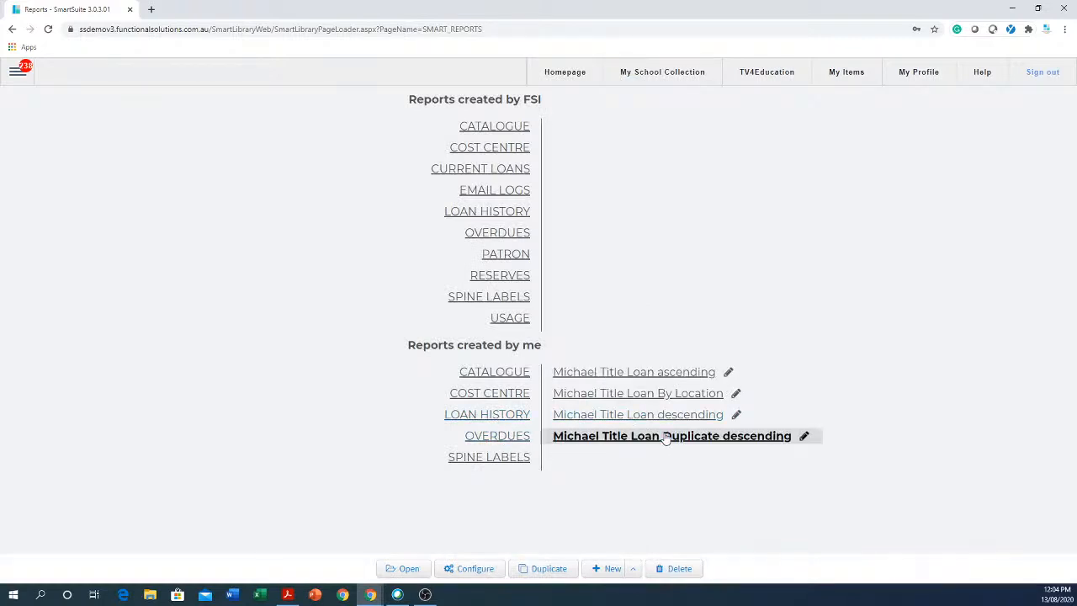
{"action": "left_click", "coordinate": [676, 569]}
{"action": "left_click", "coordinate": [592, 104]}
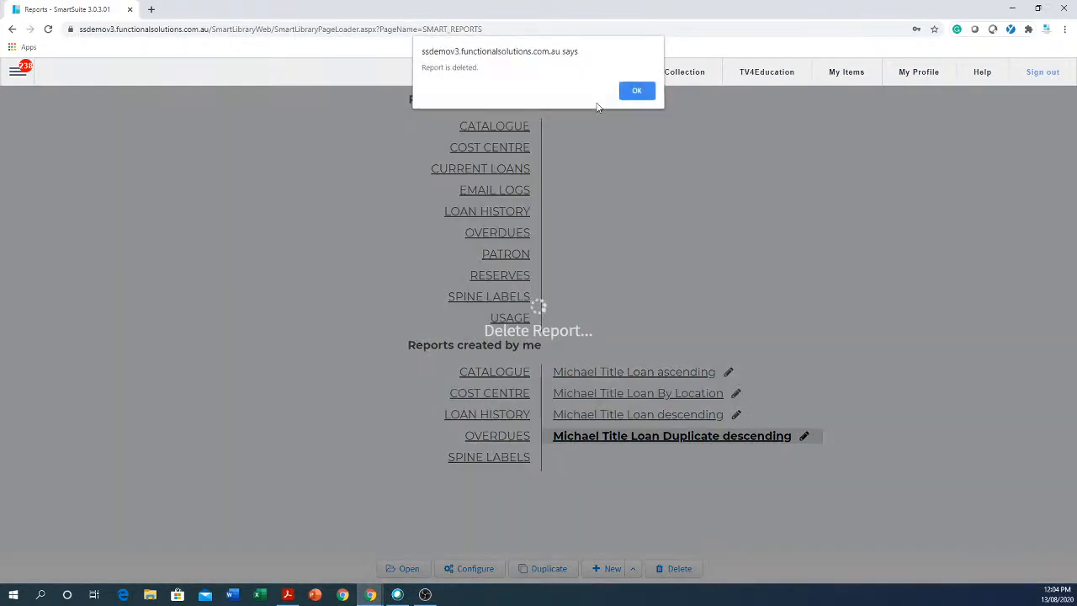
{"action": "left_click", "coordinate": [643, 94]}
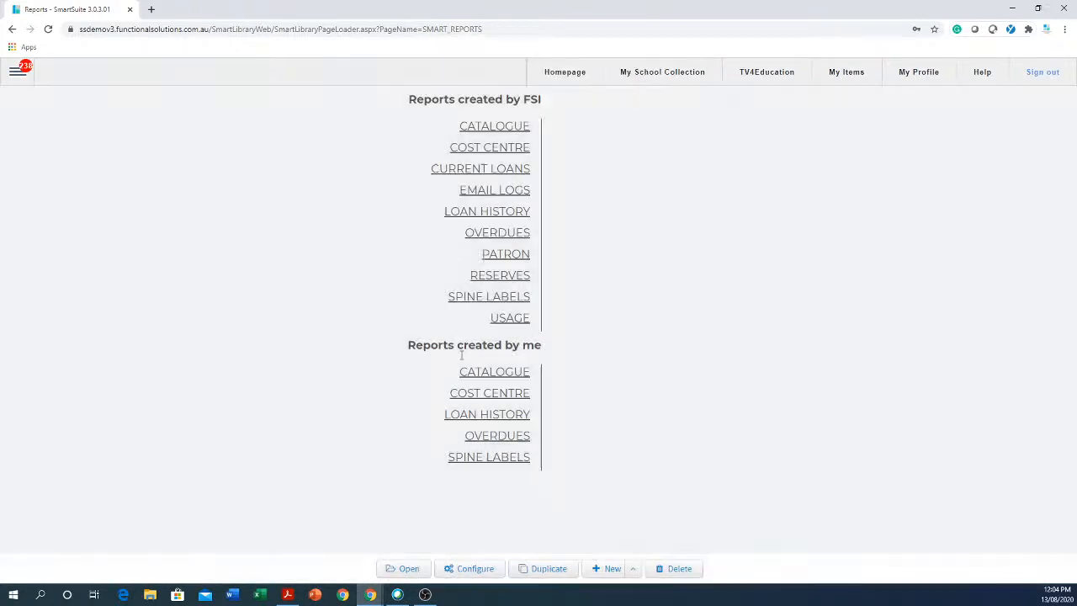
Delete the Title Loan descending report from your Loan History reports.
{"action": "left_click", "coordinate": [497, 415]}
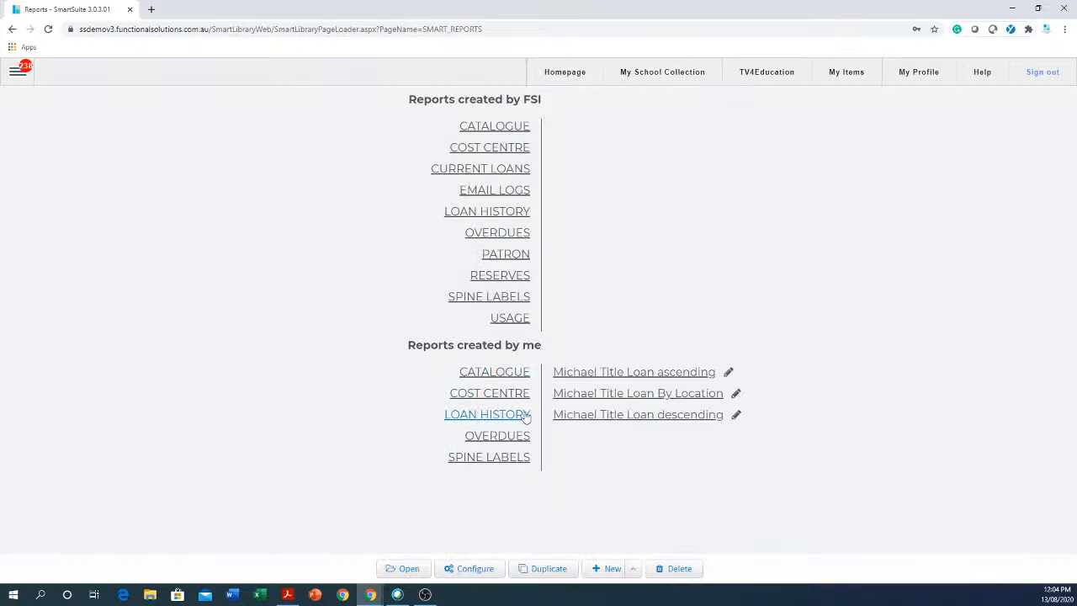
{"action": "left_click", "coordinate": [678, 416]}
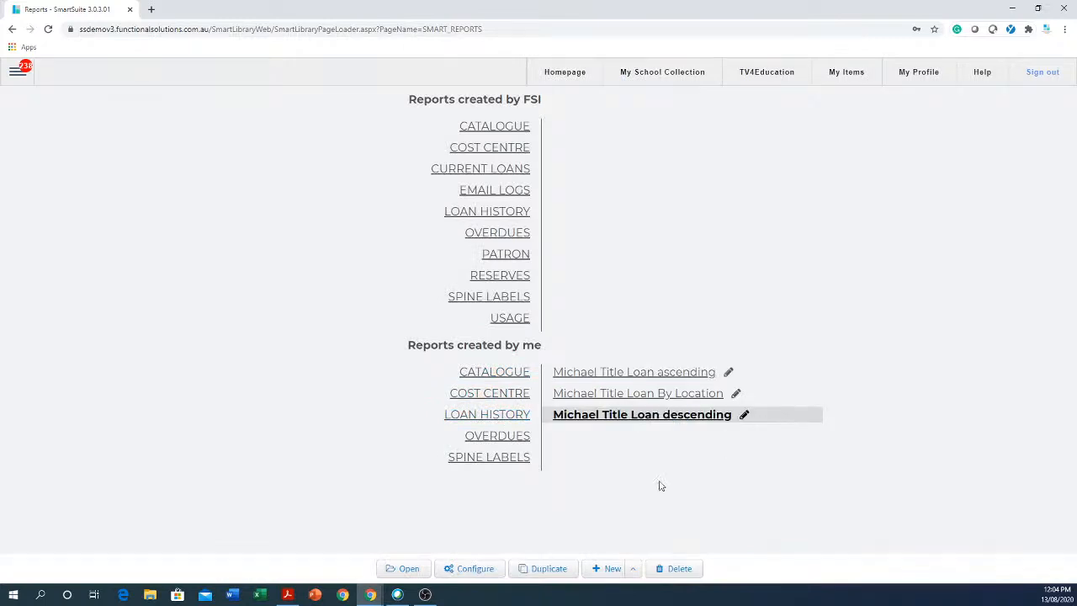
{"action": "left_click", "coordinate": [681, 568]}
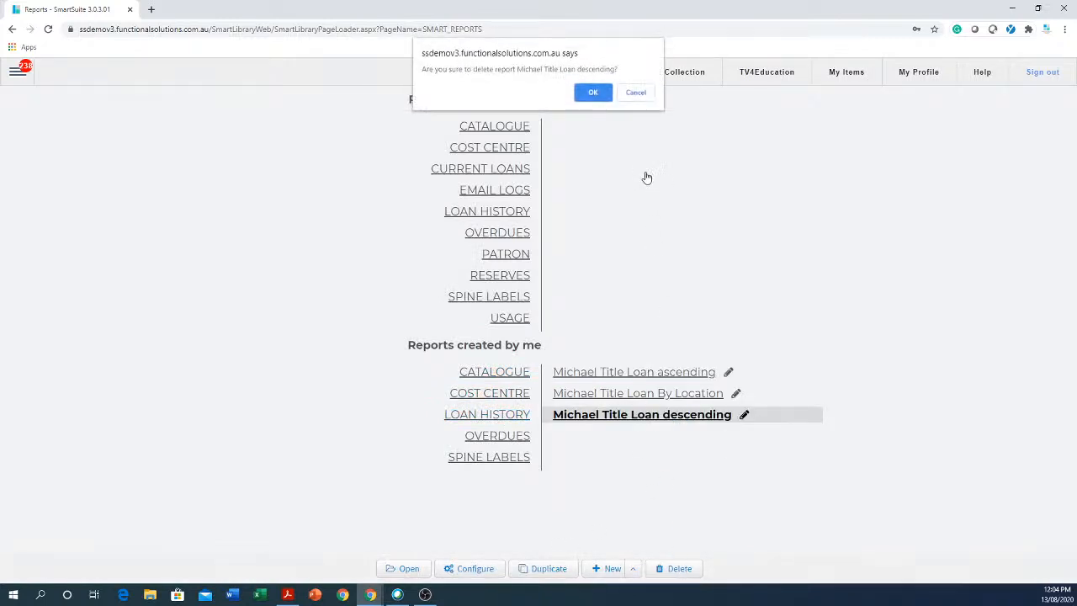
{"action": "left_click", "coordinate": [592, 92]}
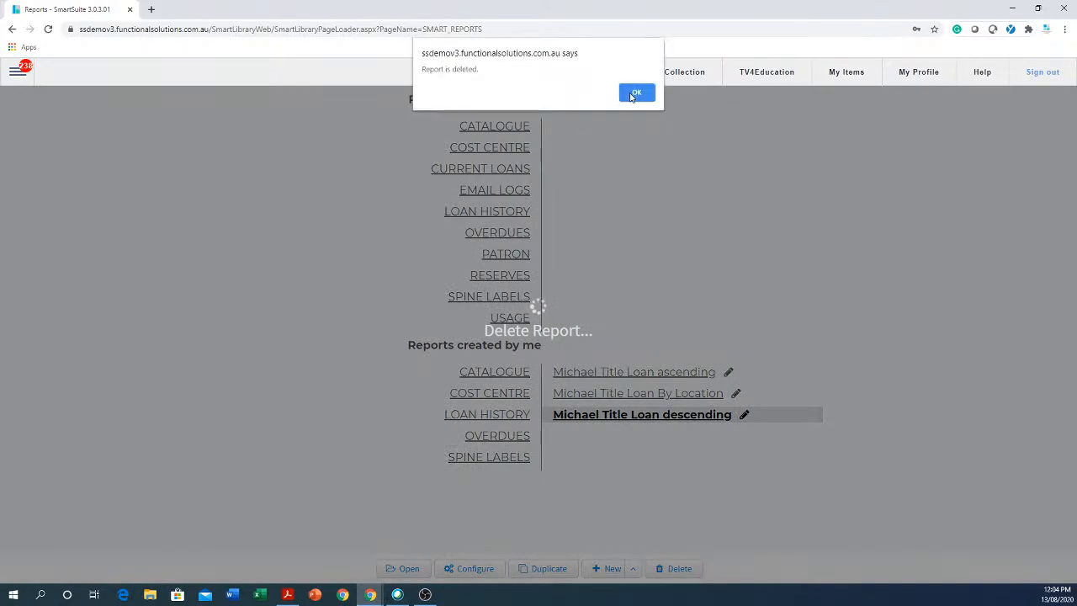
{"action": "left_click", "coordinate": [631, 93]}
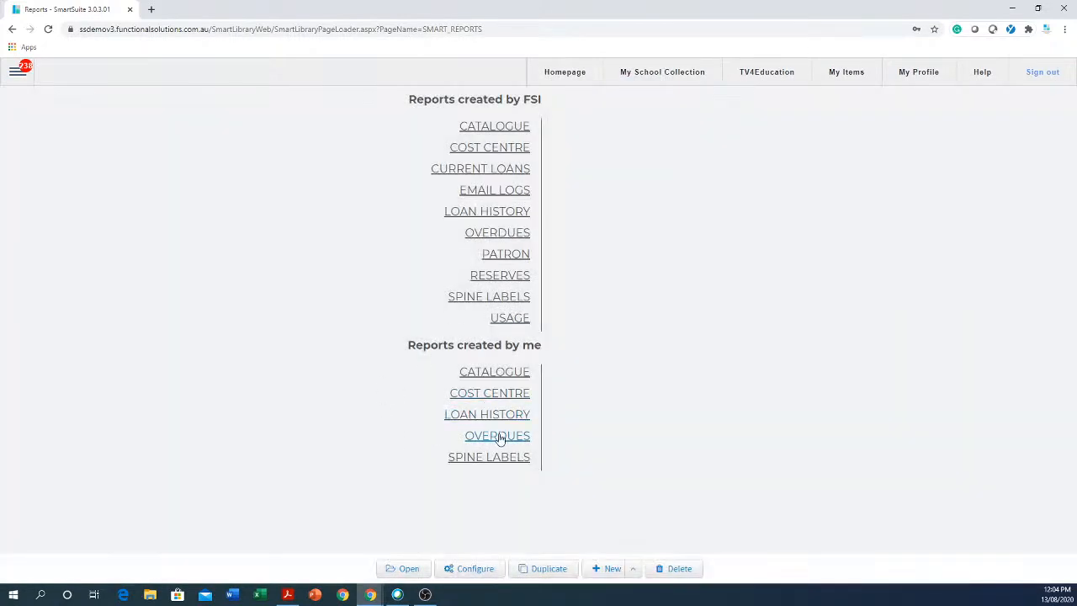
Delete the Title Loan By Location report.
{"action": "left_click", "coordinate": [488, 415]}
{"action": "left_click", "coordinate": [642, 397]}
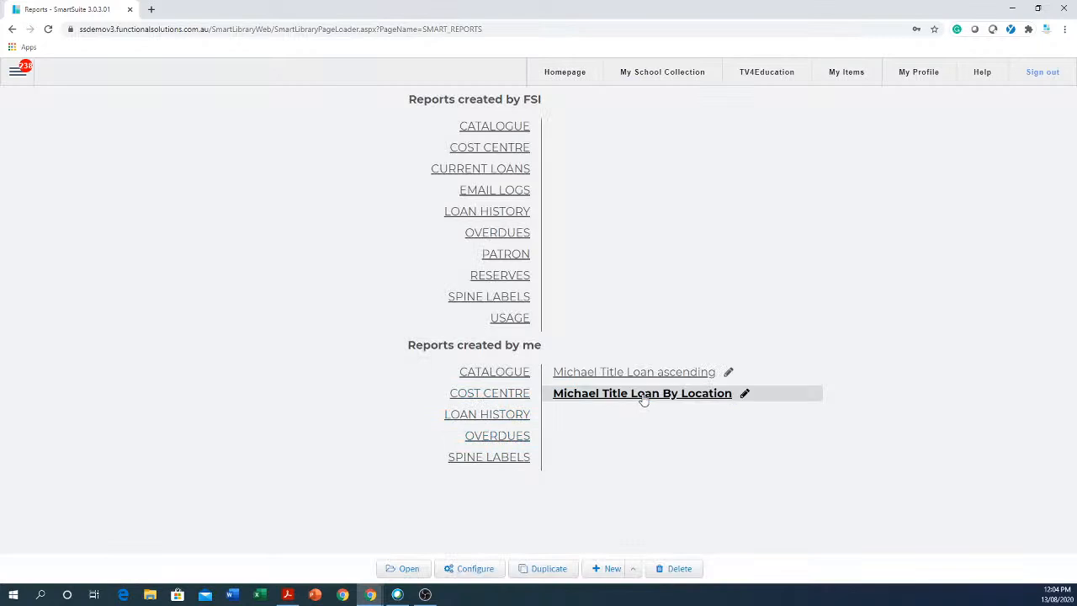
{"action": "left_click", "coordinate": [673, 569]}
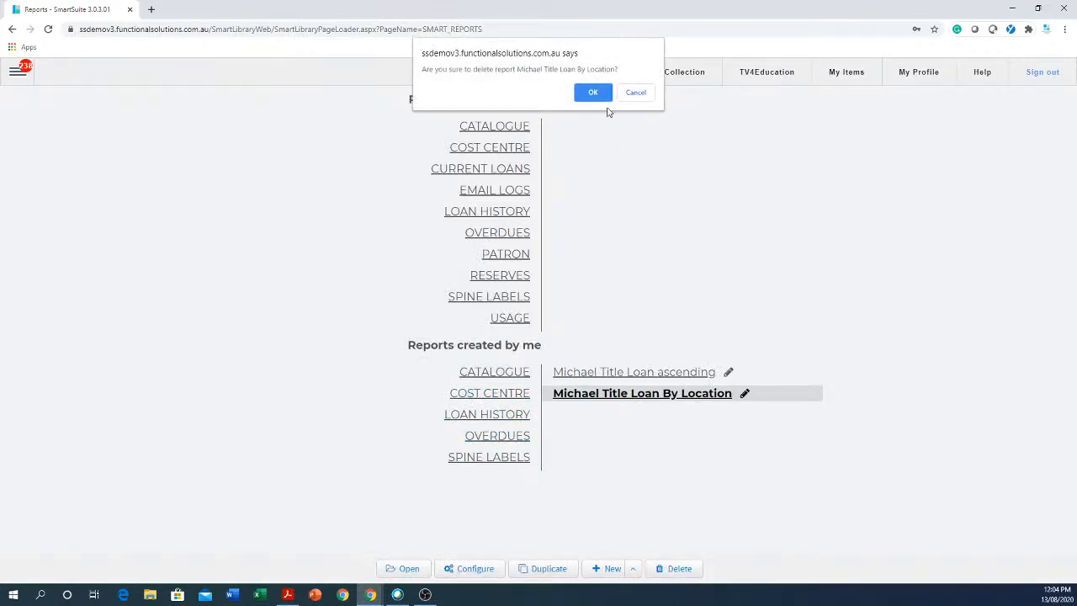
{"action": "left_click", "coordinate": [597, 95]}
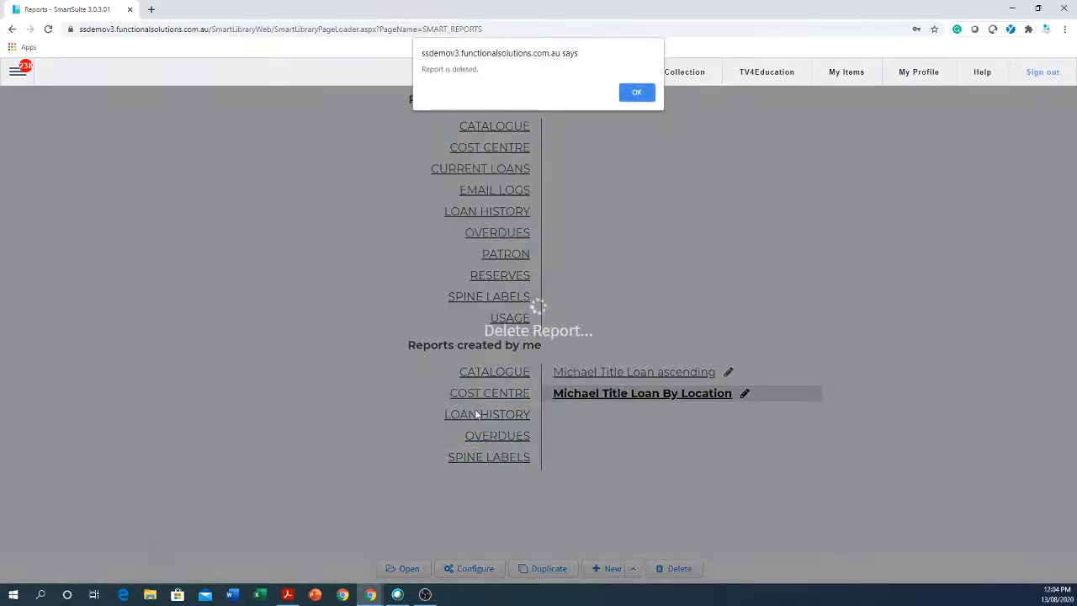
{"action": "left_click", "coordinate": [636, 93]}
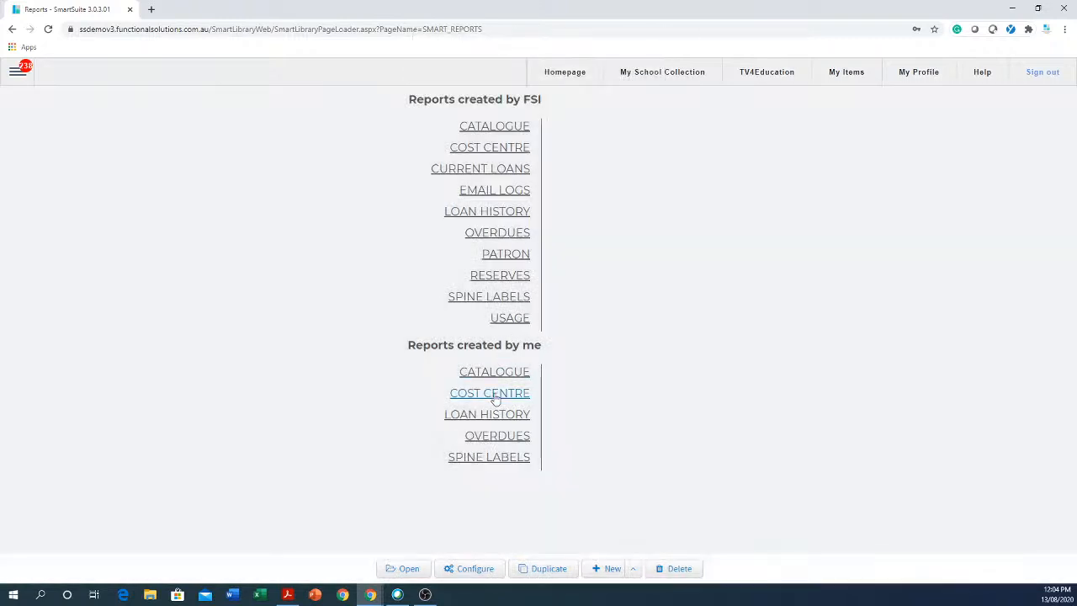
Delete the last remaining report, Title Loan ascending.
{"action": "left_click", "coordinate": [512, 414]}
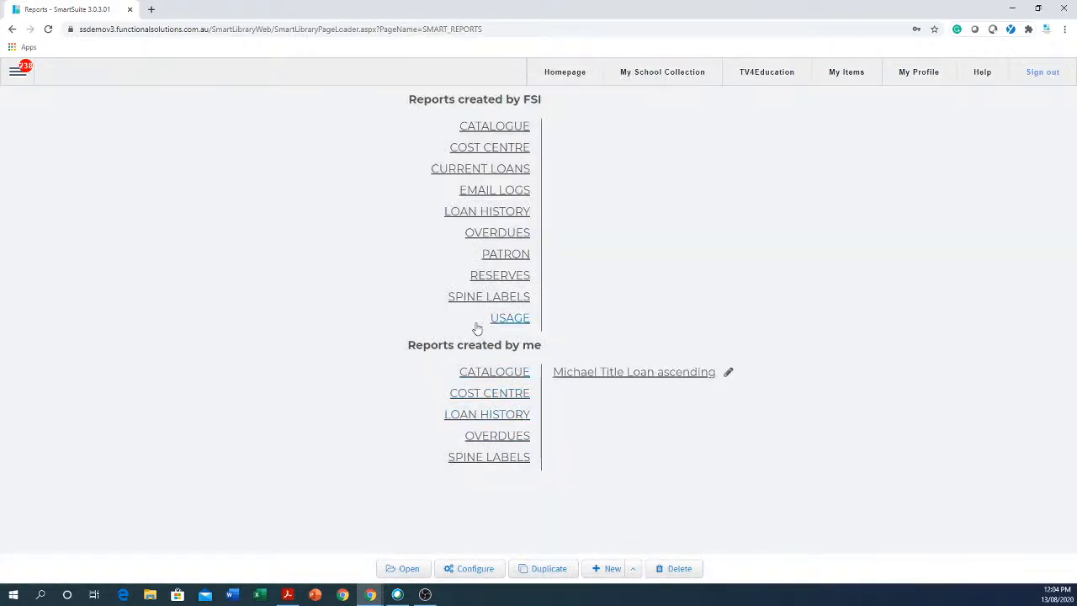
{"action": "left_click", "coordinate": [635, 374]}
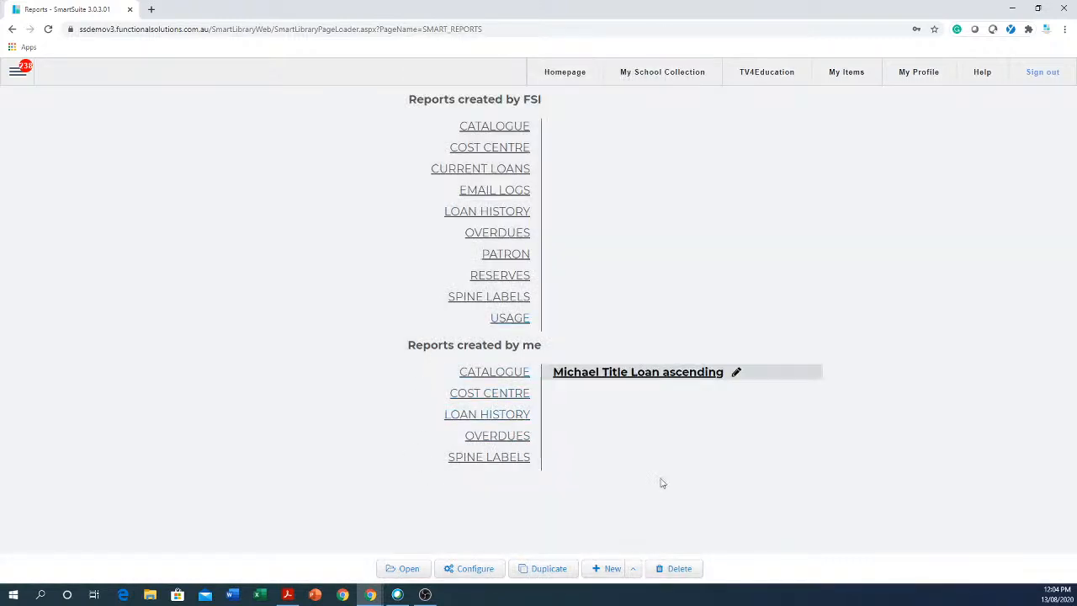
{"action": "left_click", "coordinate": [678, 569]}
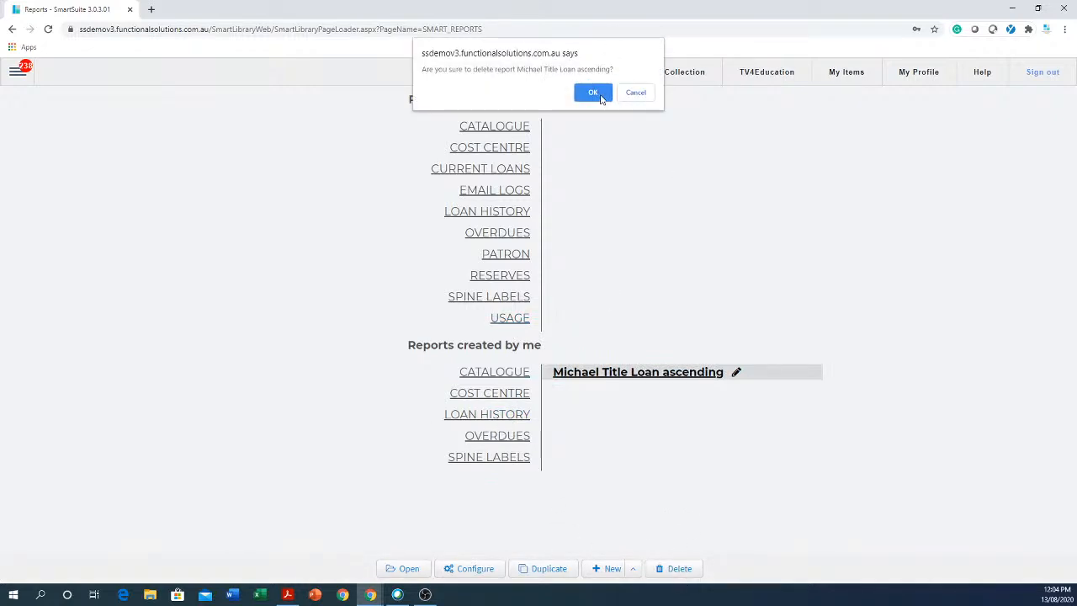
{"action": "left_click", "coordinate": [596, 93]}
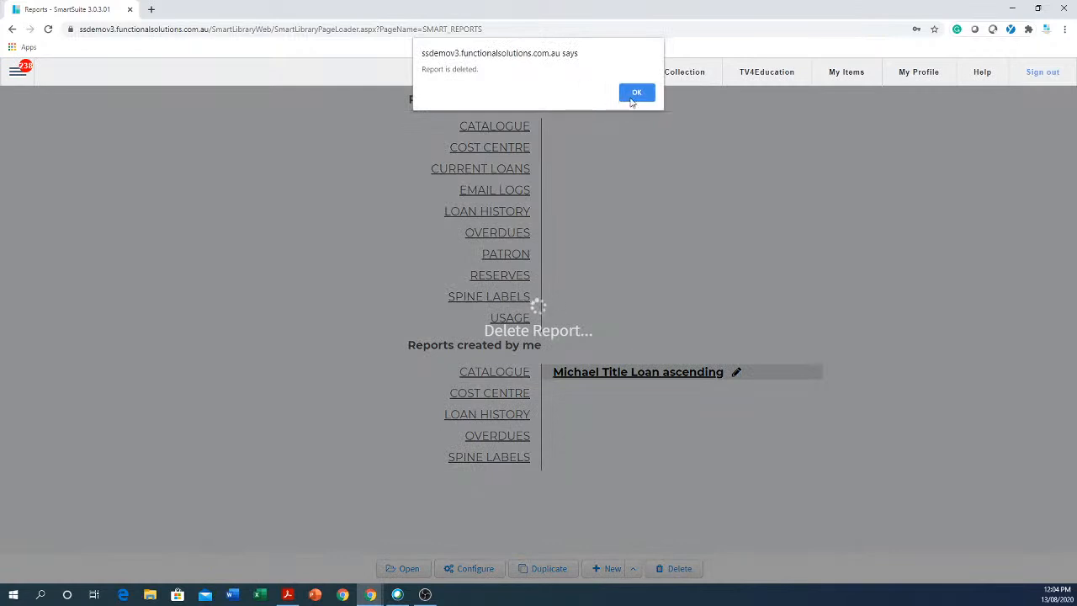
{"action": "left_click", "coordinate": [630, 92]}
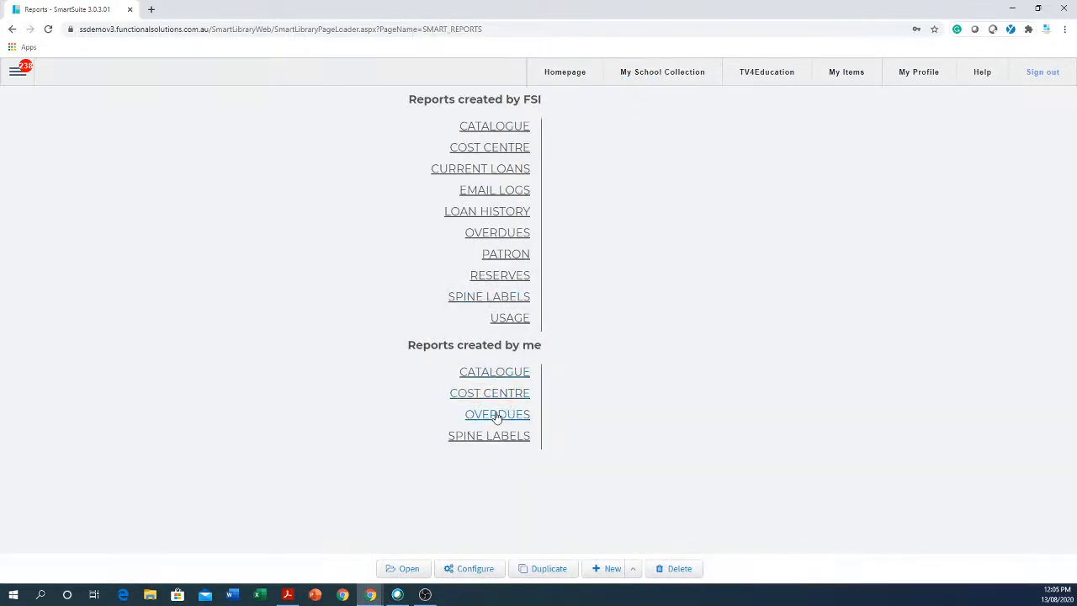
Duplicate FSI's built-in Loans by Classification report from CURRENT LOANS.
{"action": "left_click_drag", "start_coordinate": [553, 354], "coordinate": [397, 342]}
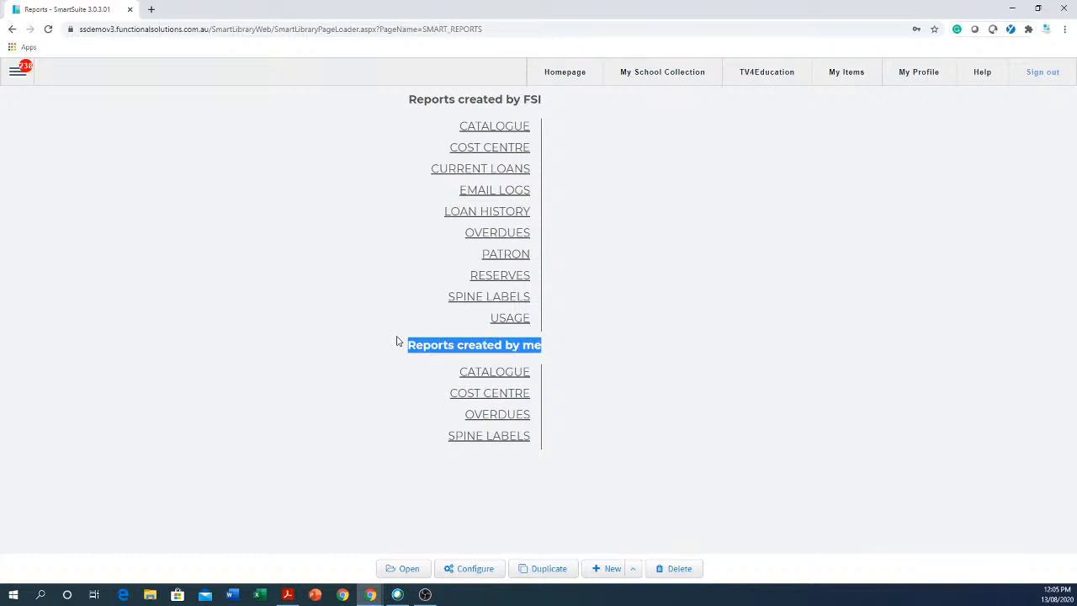
{"action": "left_click", "coordinate": [498, 172]}
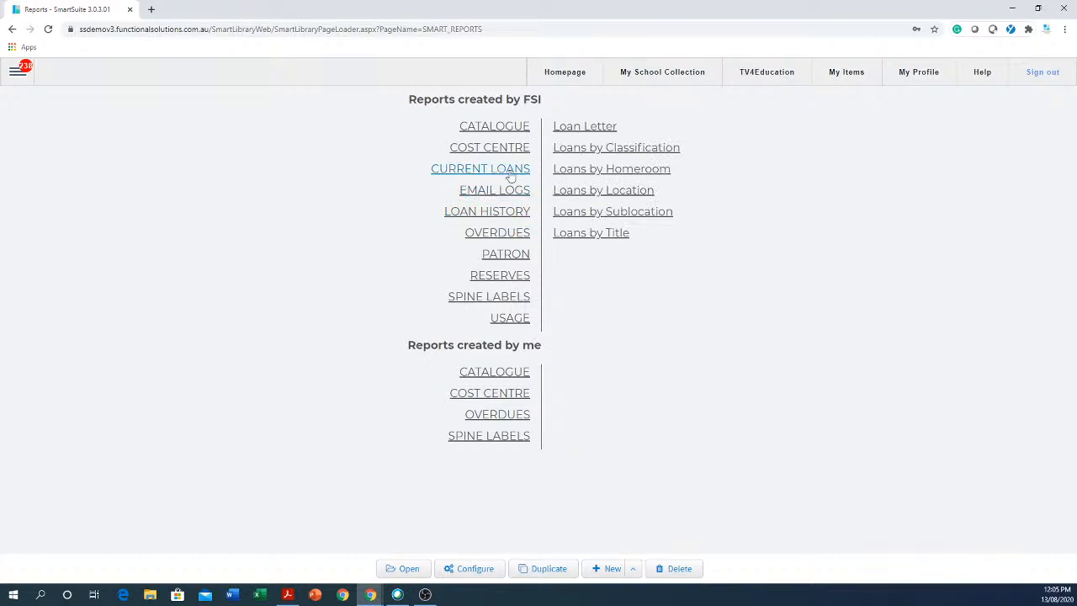
{"action": "left_click", "coordinate": [649, 150]}
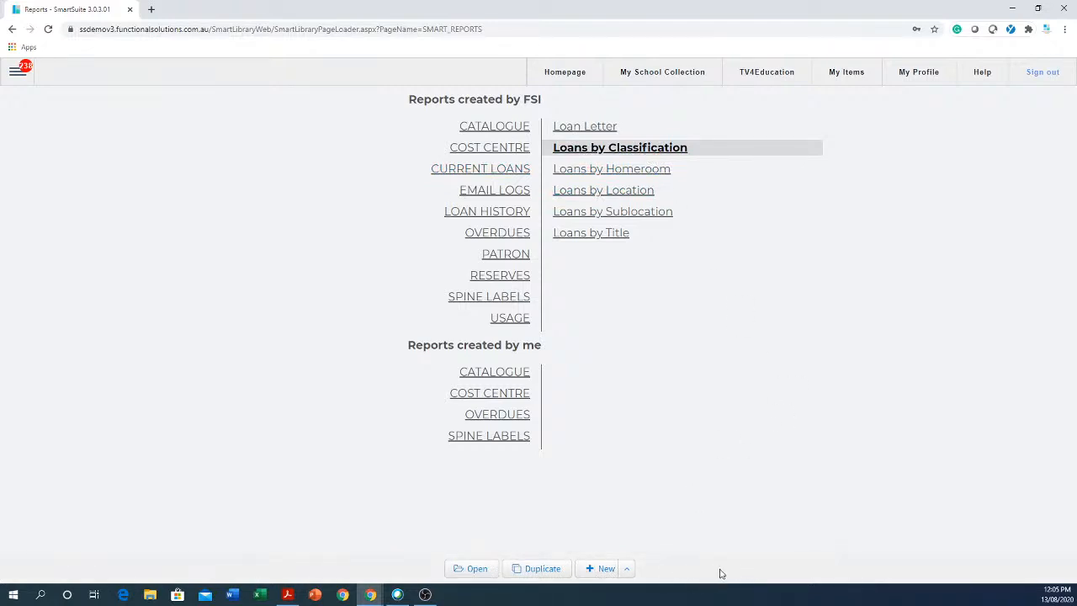
{"action": "left_click", "coordinate": [538, 569]}
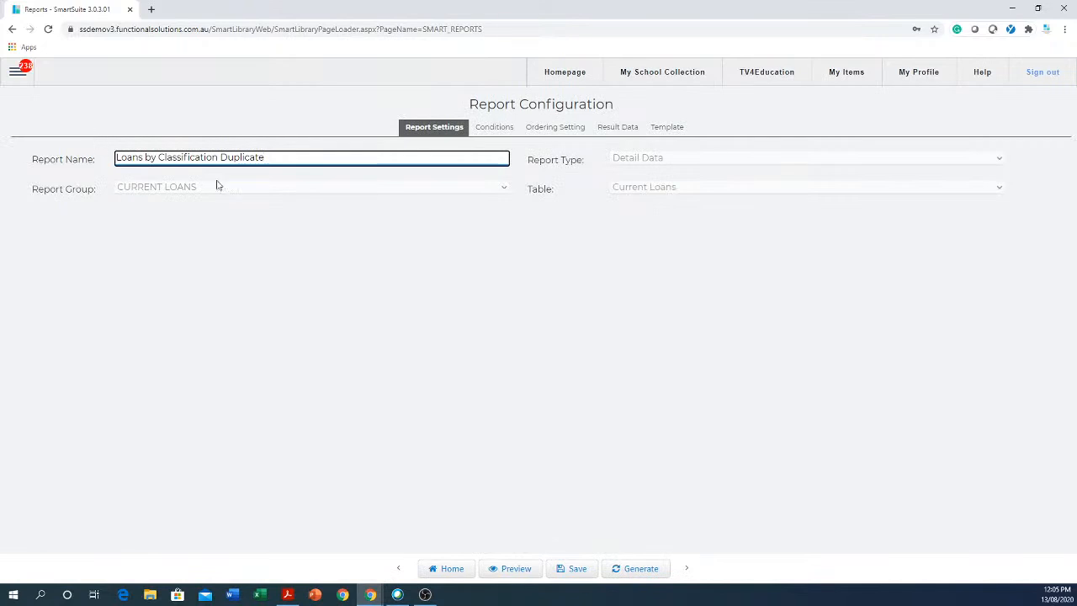
Replace 'Duplicate' in the report name with your demo suffix, save, and return to the list.
{"action": "left_click_drag", "start_coordinate": [222, 159], "coordinate": [426, 173]}
{"action": "type", "text": "Mikes demo"}
{"action": "left_click", "coordinate": [574, 570]}
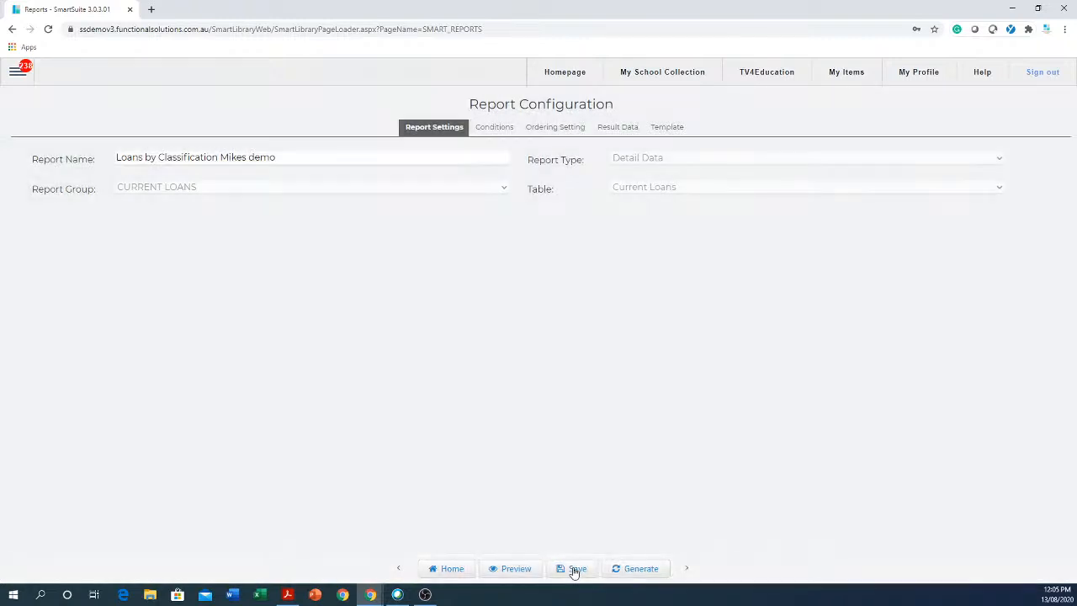
{"action": "left_click", "coordinate": [449, 569]}
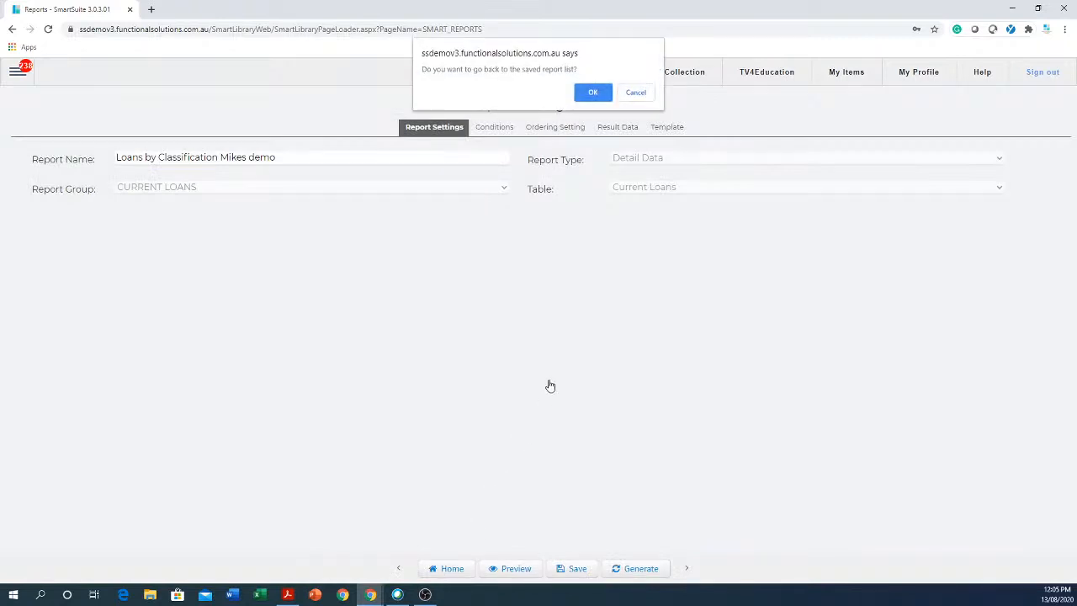
{"action": "left_click", "coordinate": [593, 93]}
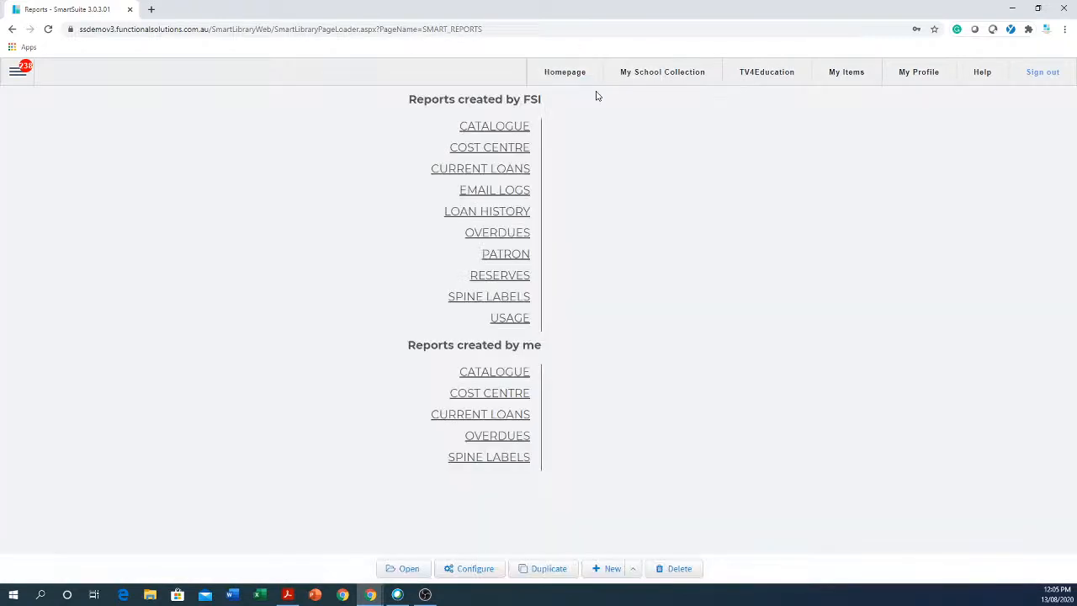
Run your classification demo report filtered to Classgrade 12.
{"action": "left_click", "coordinate": [494, 419]}
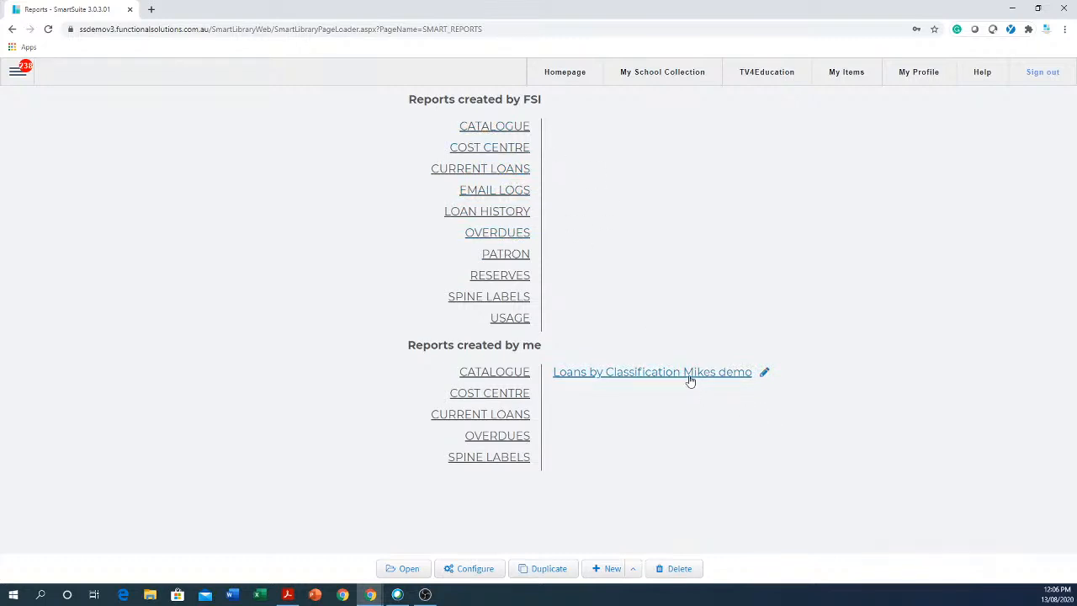
{"action": "left_click", "coordinate": [631, 372]}
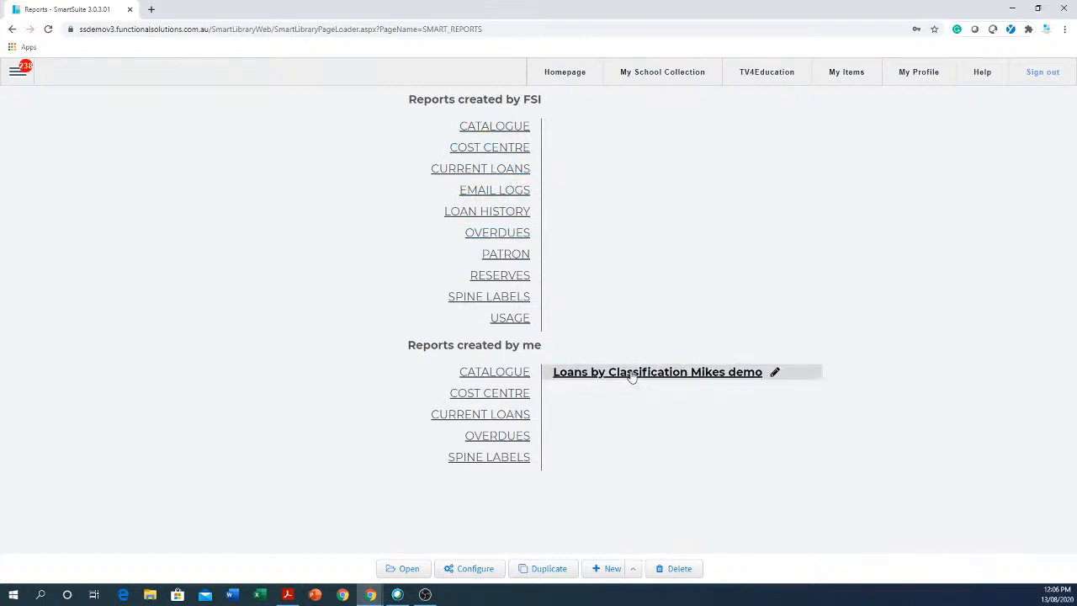
{"action": "left_click", "coordinate": [409, 569]}
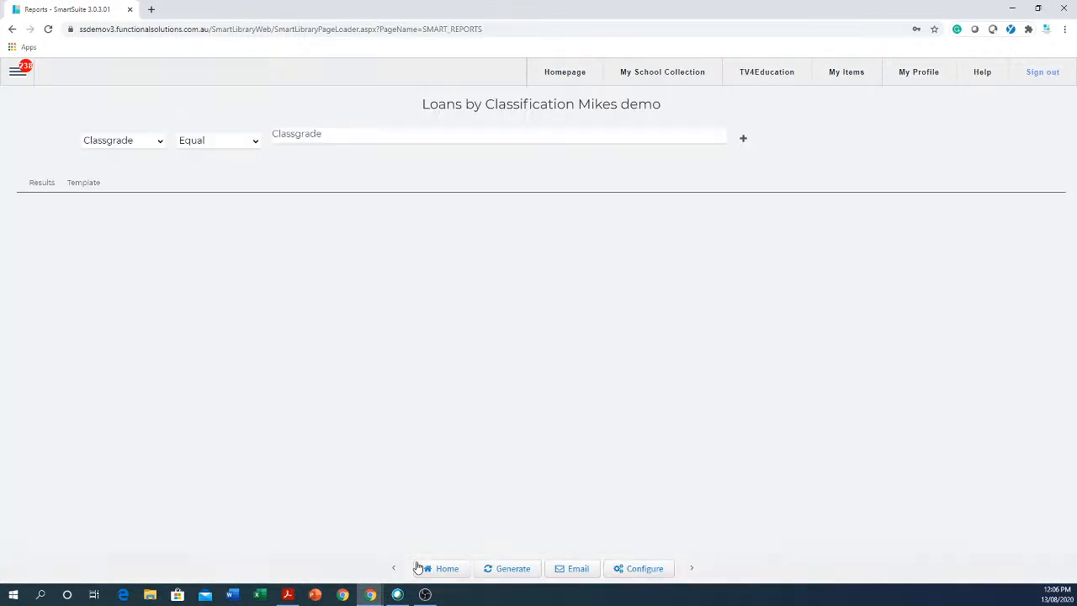
{"action": "left_click", "coordinate": [509, 143]}
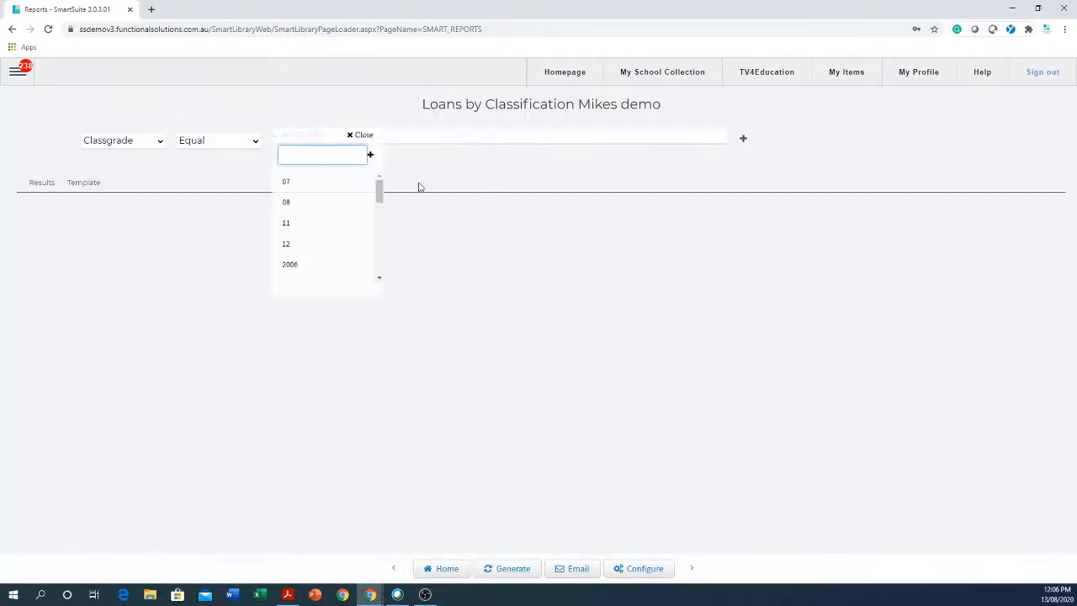
{"action": "left_click", "coordinate": [287, 246]}
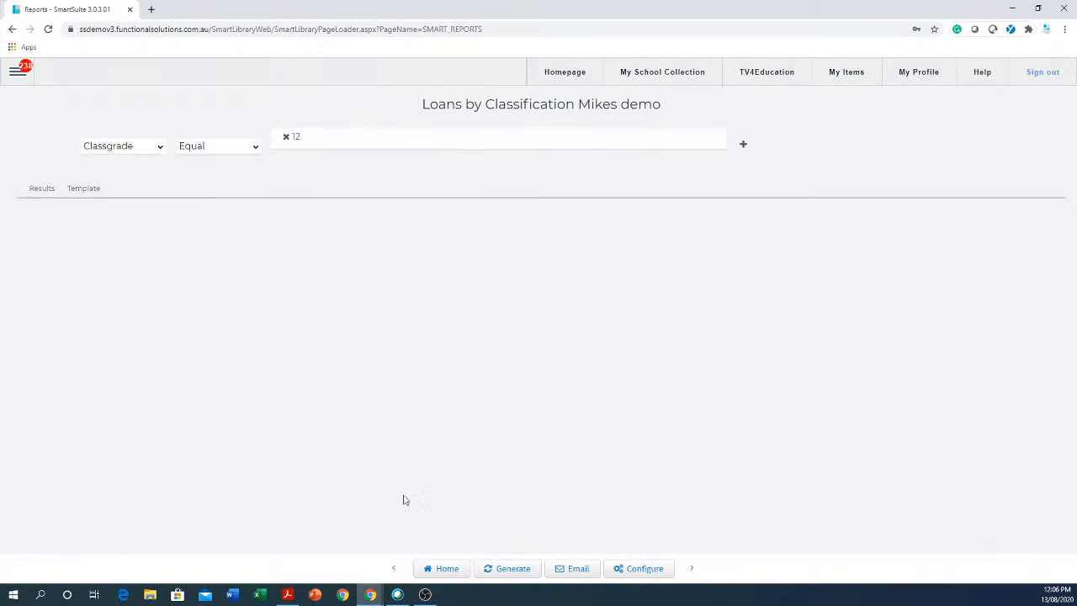
{"action": "left_click", "coordinate": [508, 570]}
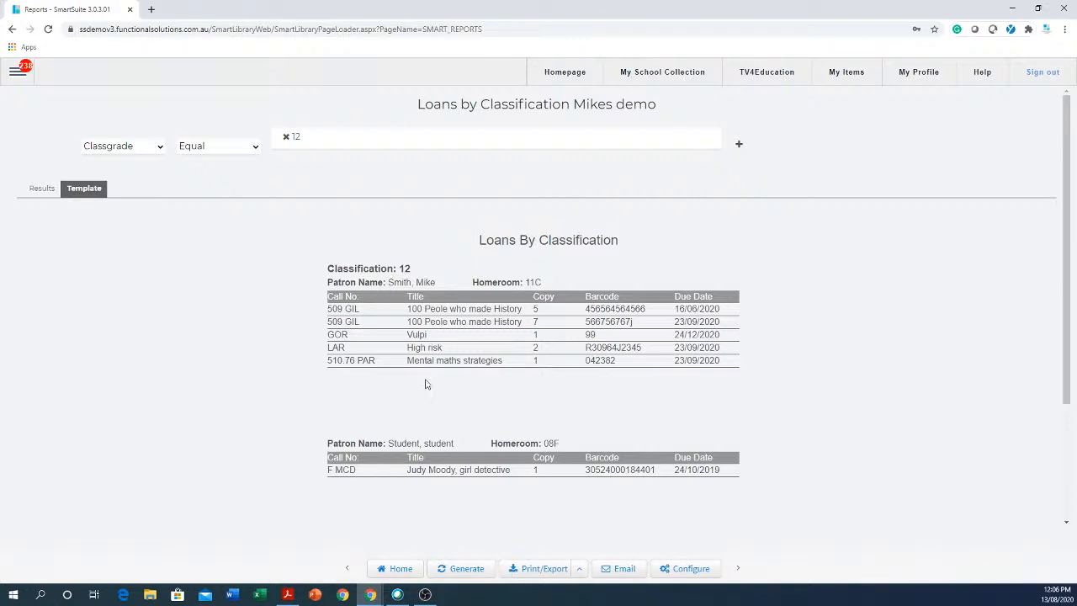
Review the generated Classification: 12 output, then return to the report list.
{"action": "left_click_drag", "start_coordinate": [432, 276], "coordinate": [306, 282]}
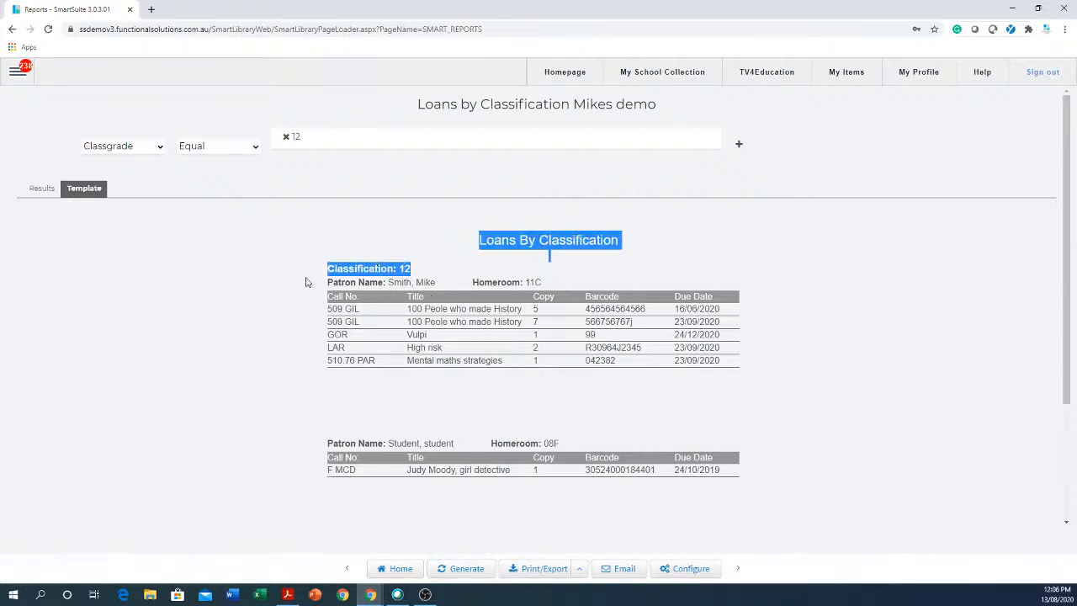
{"action": "left_click", "coordinate": [460, 272]}
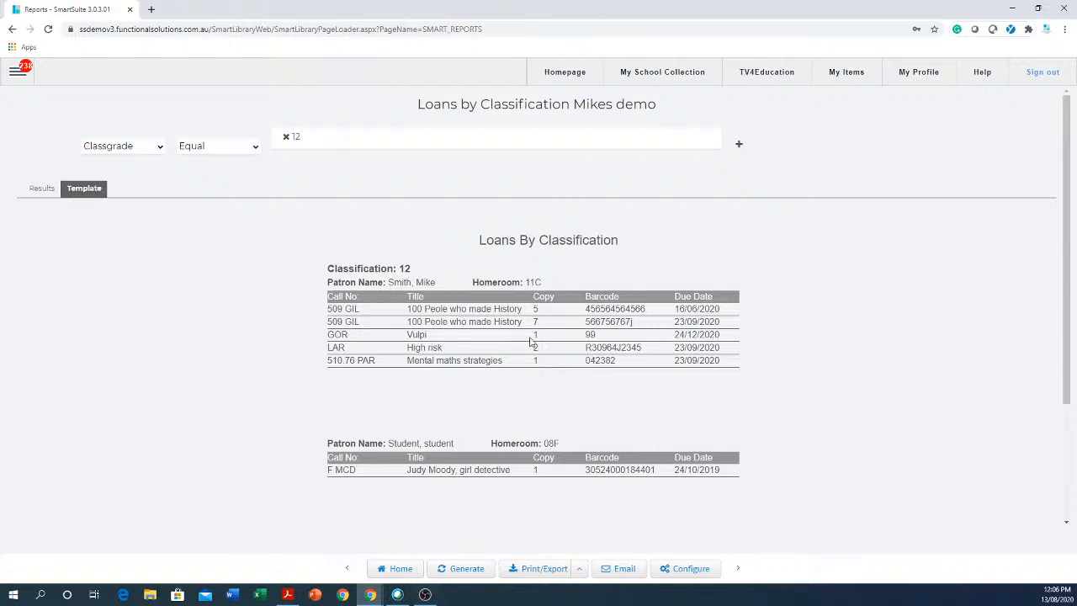
{"action": "left_click", "coordinate": [399, 569]}
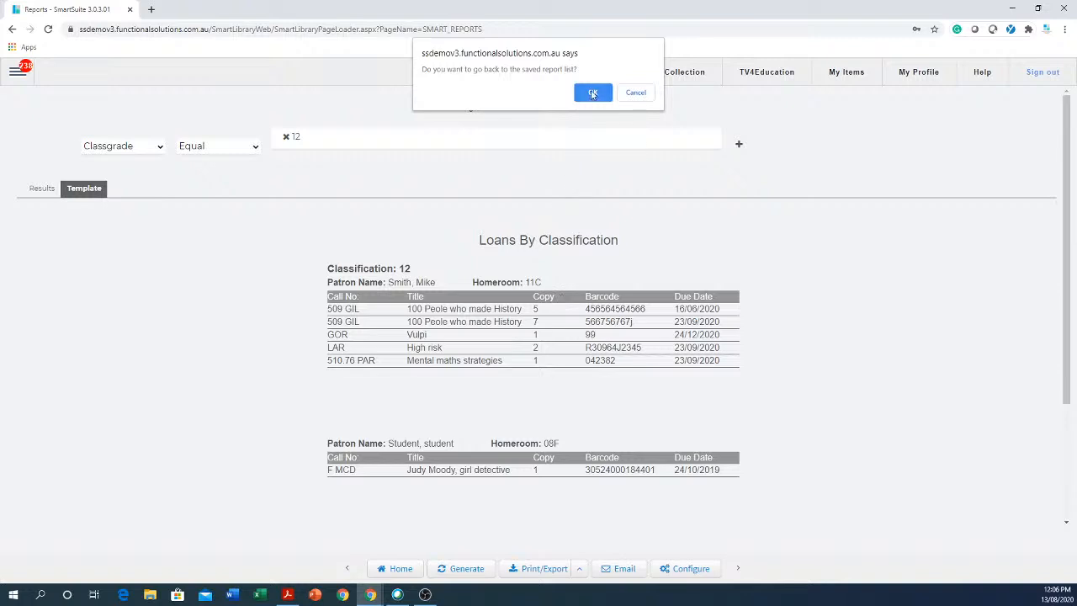
{"action": "left_click", "coordinate": [593, 94]}
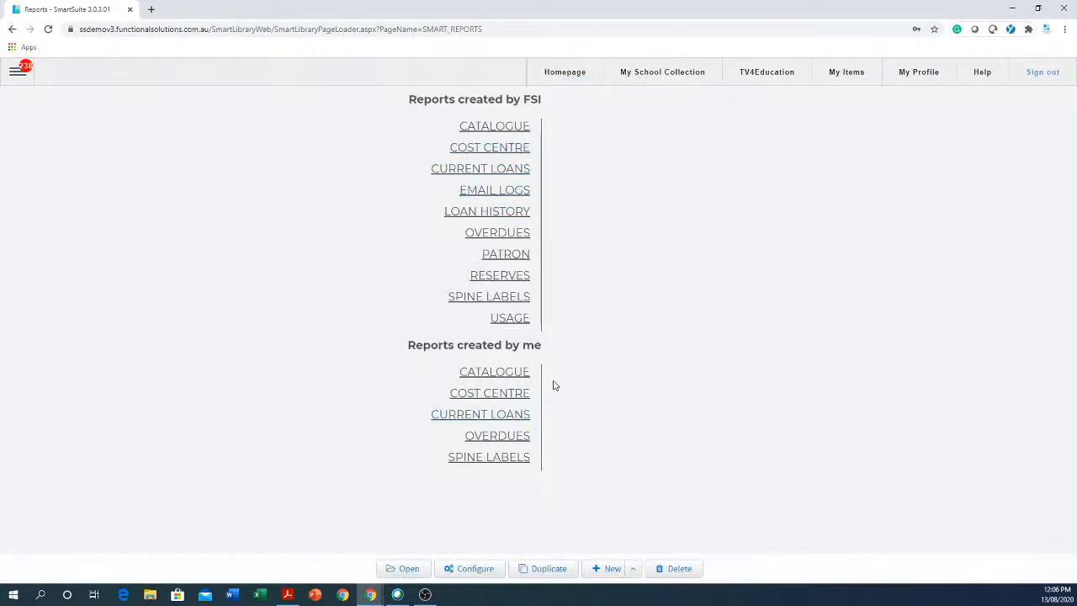
Open the configuration of your Loans by Classification demo report under CURRENT LOANS.
{"action": "left_click", "coordinate": [493, 419]}
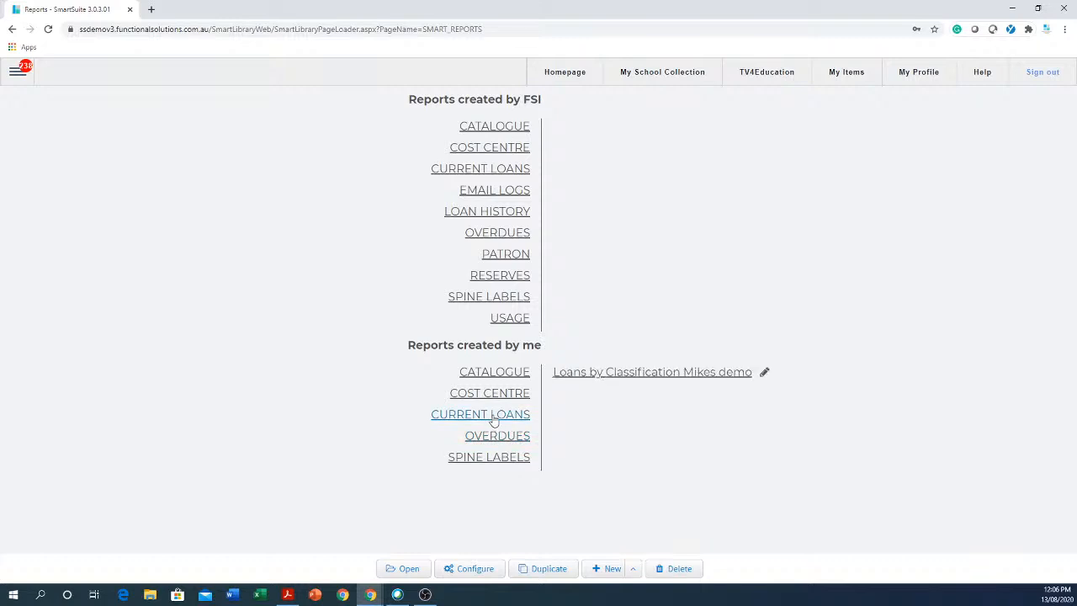
{"action": "left_click", "coordinate": [631, 379]}
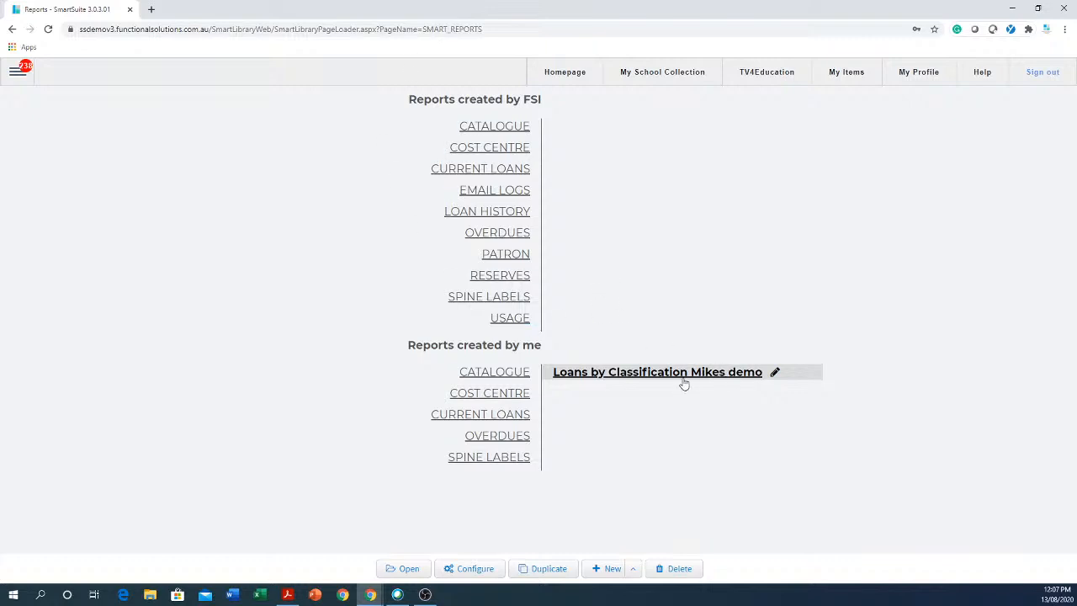
{"action": "left_click", "coordinate": [475, 570]}
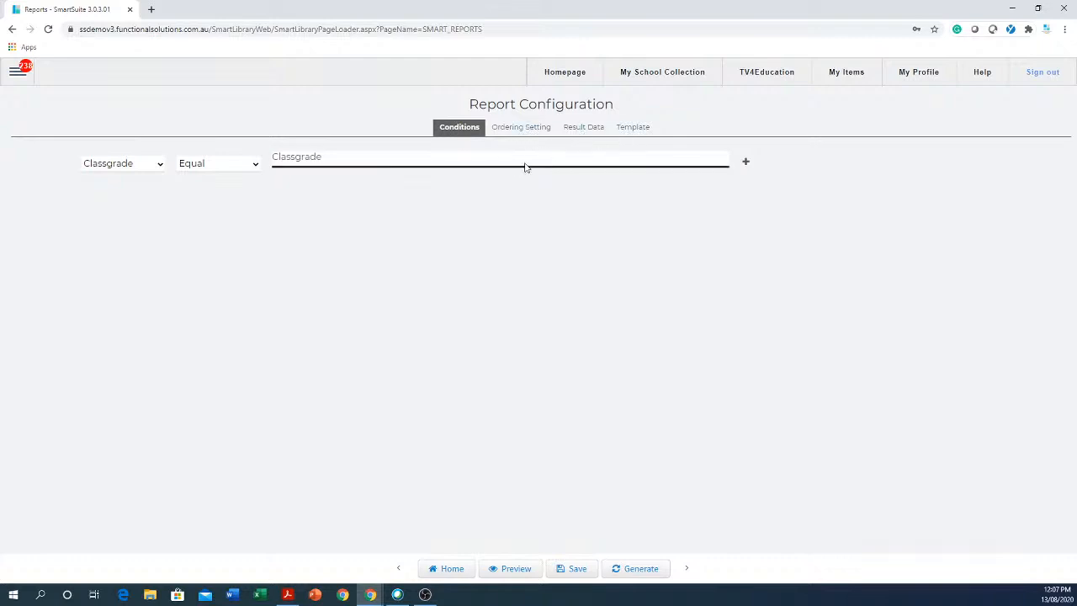
Set the Classgrade condition value to 12 and generate the report.
{"action": "left_click", "coordinate": [403, 161]}
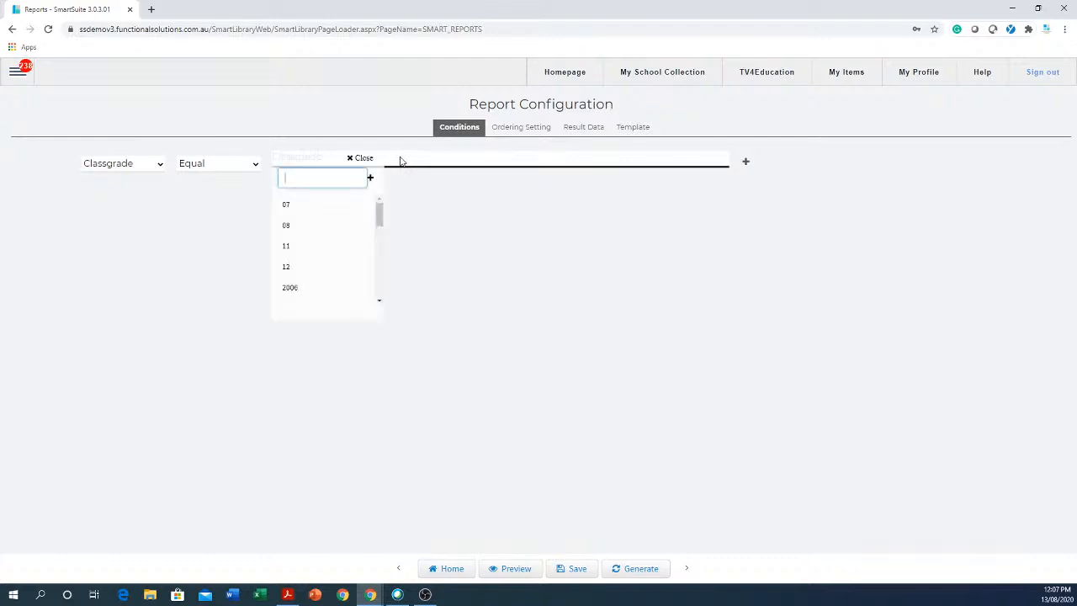
{"action": "left_click", "coordinate": [290, 268]}
{"action": "left_click", "coordinate": [460, 279]}
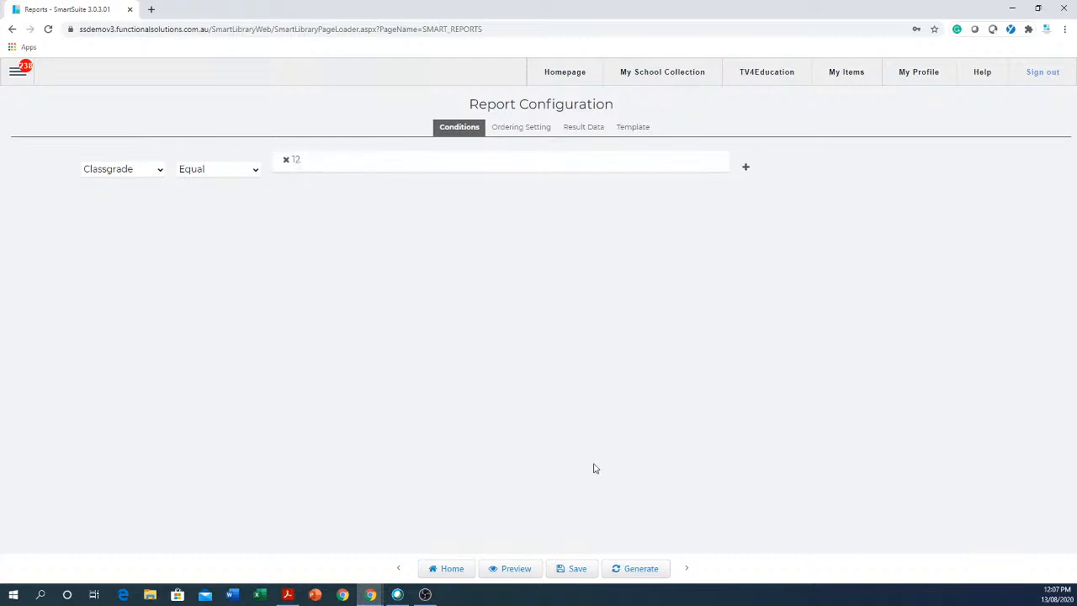
{"action": "left_click", "coordinate": [631, 572]}
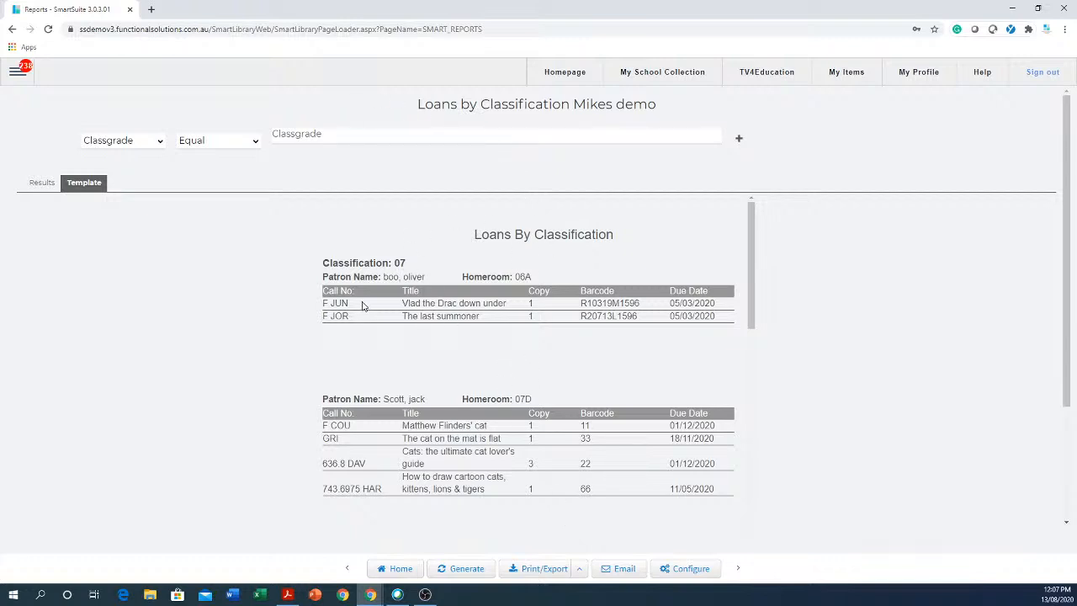
Regenerate the report filtered to Classgrade 12 and bring up its email schedule form.
{"action": "left_click", "coordinate": [339, 137]}
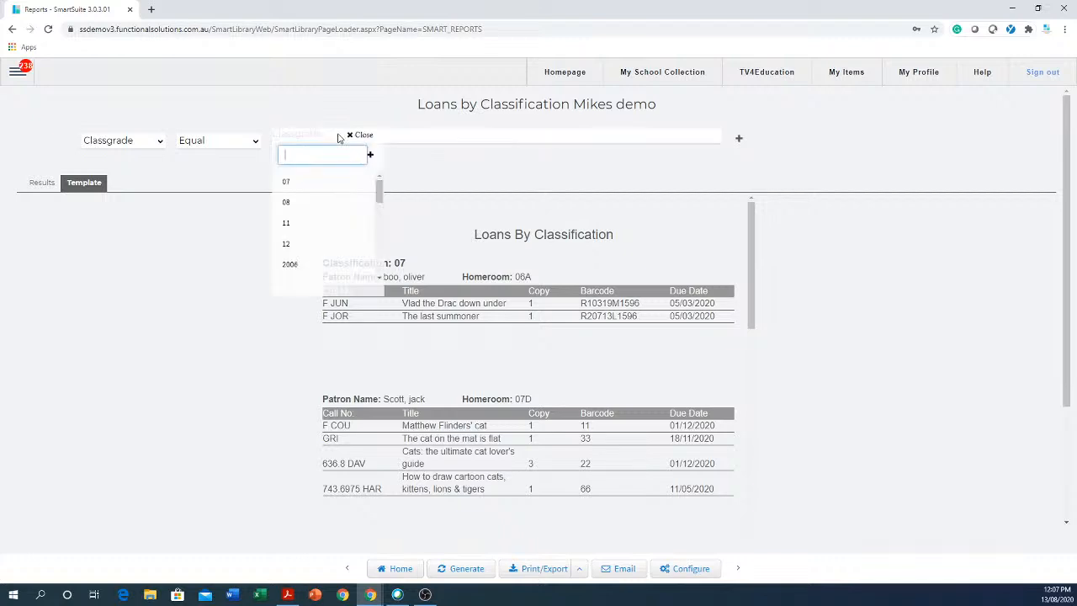
{"action": "left_click", "coordinate": [288, 244]}
{"action": "left_click", "coordinate": [523, 180]}
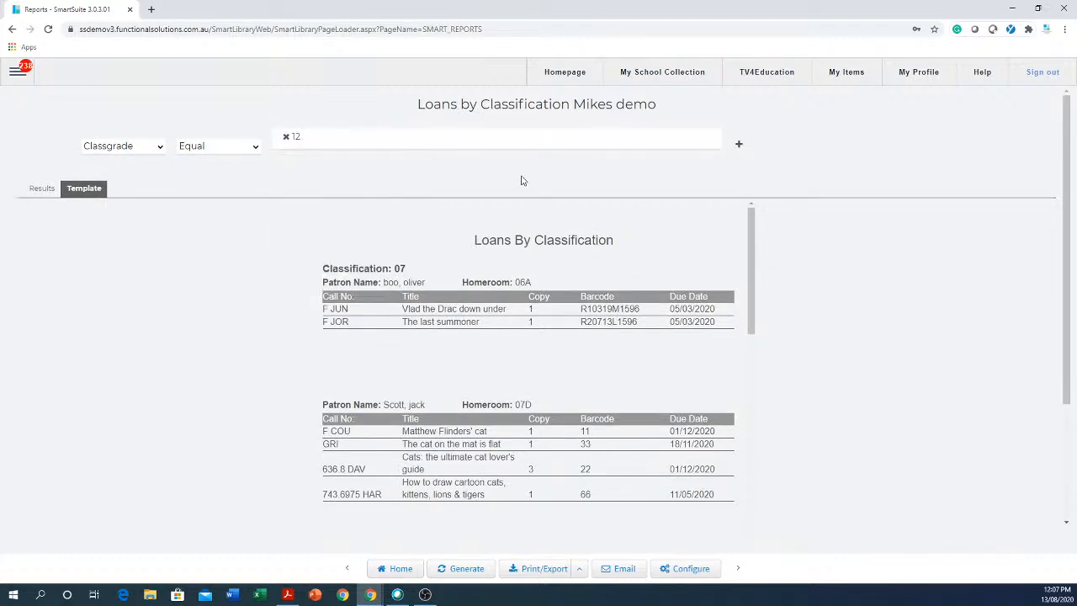
{"action": "left_click", "coordinate": [462, 569]}
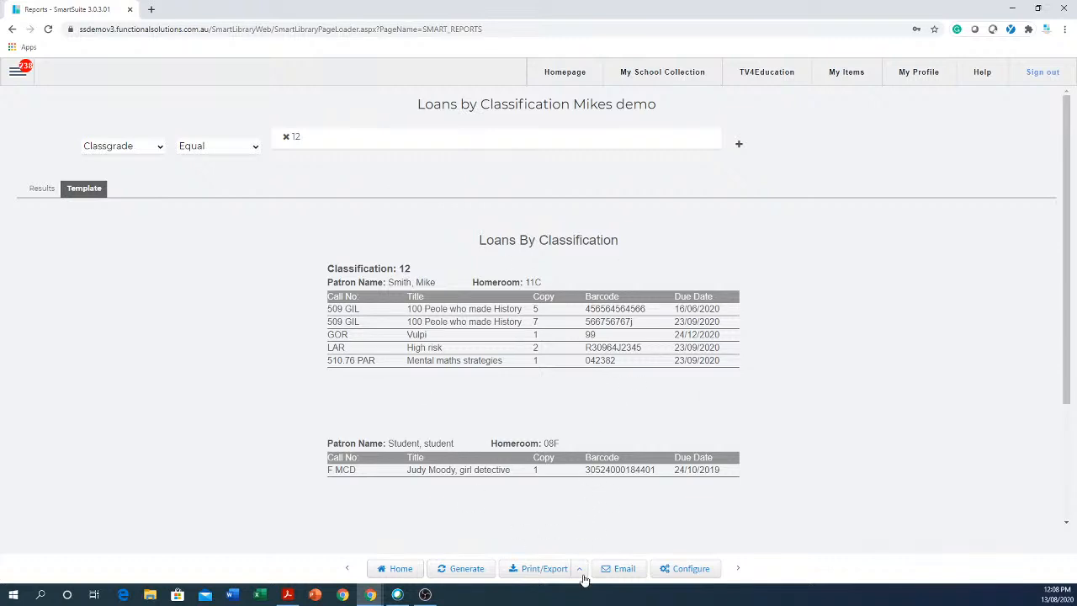
{"action": "left_click", "coordinate": [618, 570]}
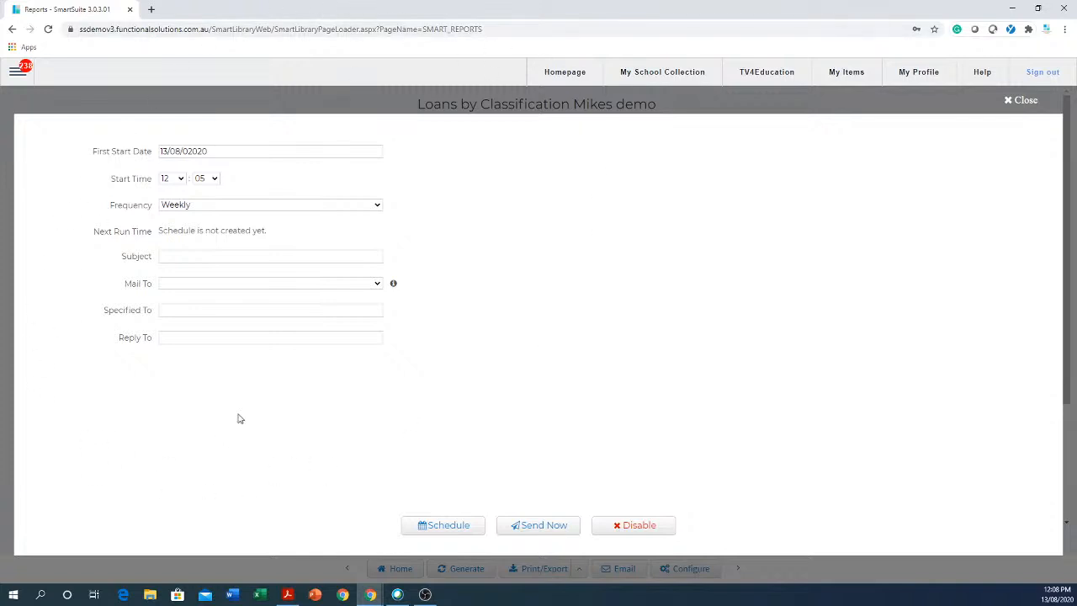
Enter the sender's e-mail address in the Reply To field and select it.
{"action": "left_click", "coordinate": [212, 338]}
{"action": "left_click", "coordinate": [229, 338]}
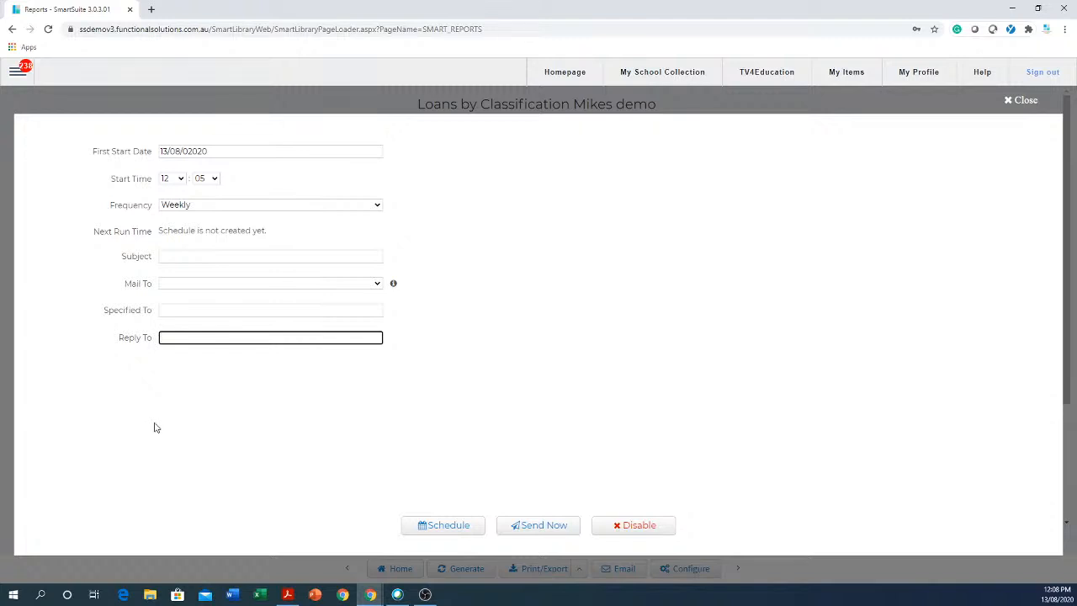
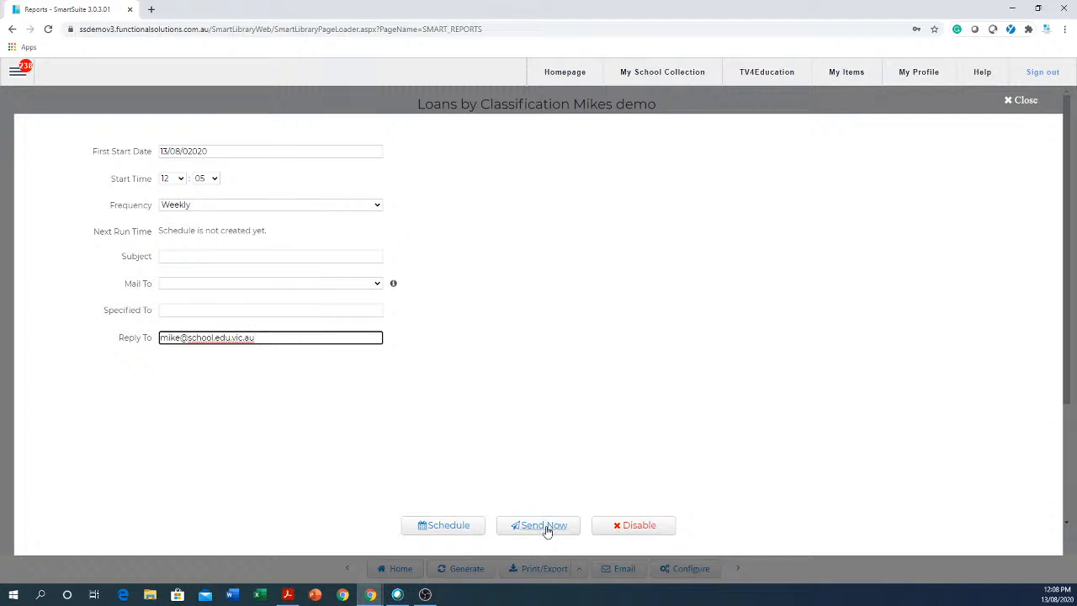
{"action": "left_click_drag", "start_coordinate": [311, 332], "coordinate": [154, 338]}
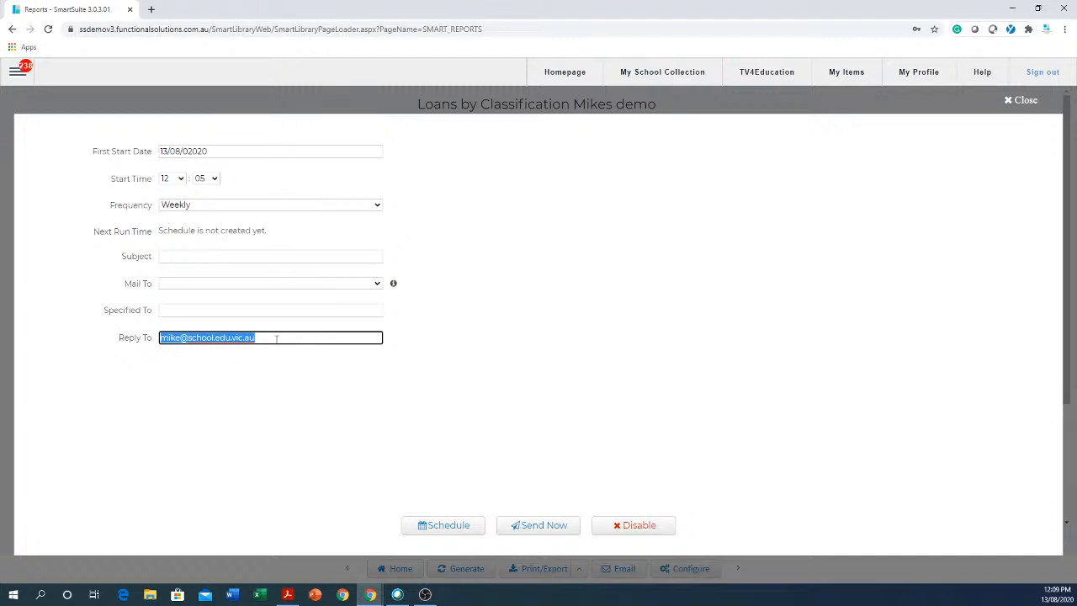
Write a subject asking the recipient to chase these students, and enter the recipient's e-mail under Specified To.
{"action": "left_click", "coordinate": [212, 256]}
{"action": "type", "text": "Hi J"}
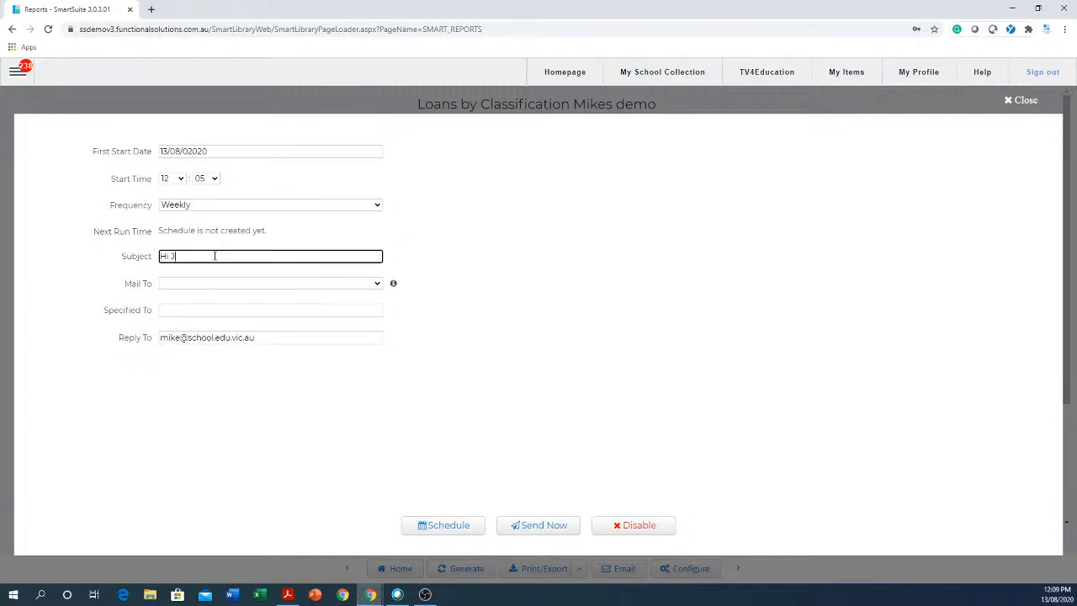
{"action": "type", "text": "ane, Please chase these students for "}
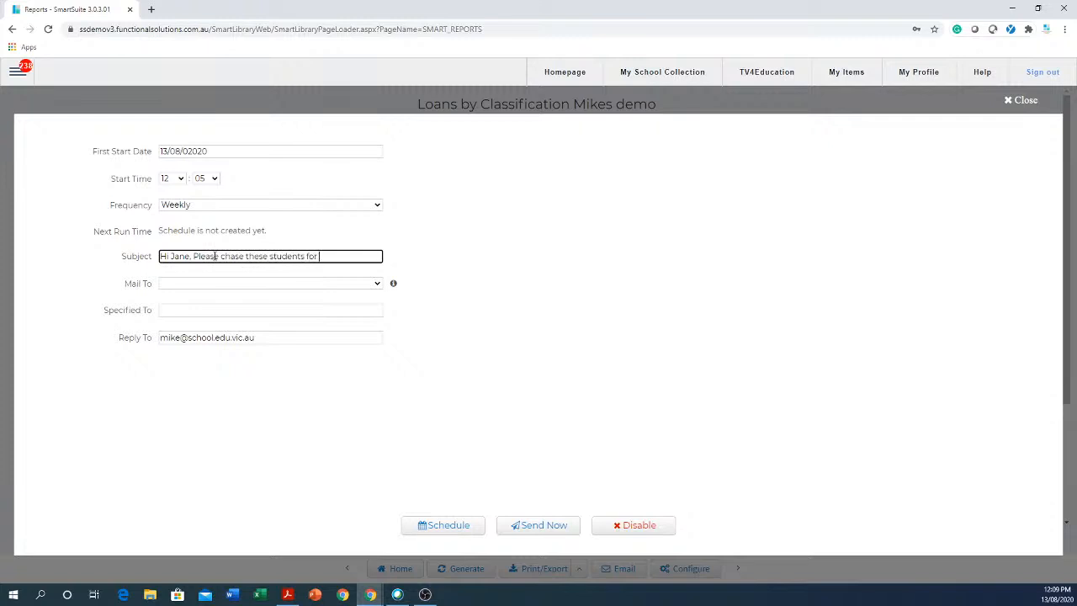
{"action": "type", "text": "me."}
{"action": "left_click", "coordinate": [208, 310]}
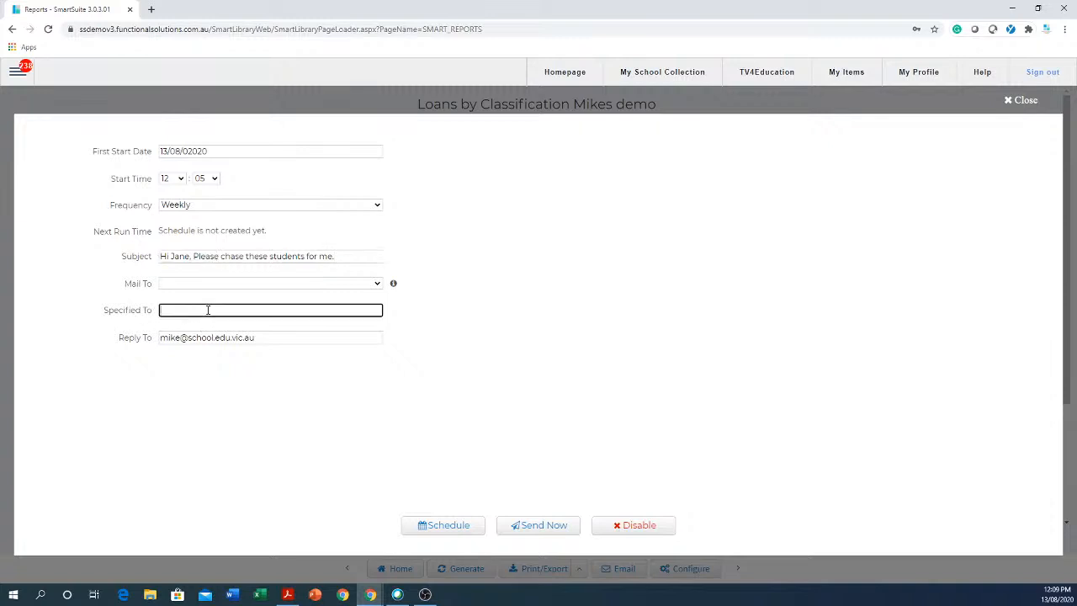
Select the recipient address, the Reply To address and the subject text in turn.
{"action": "left_click_drag", "start_coordinate": [256, 310], "coordinate": [160, 314]}
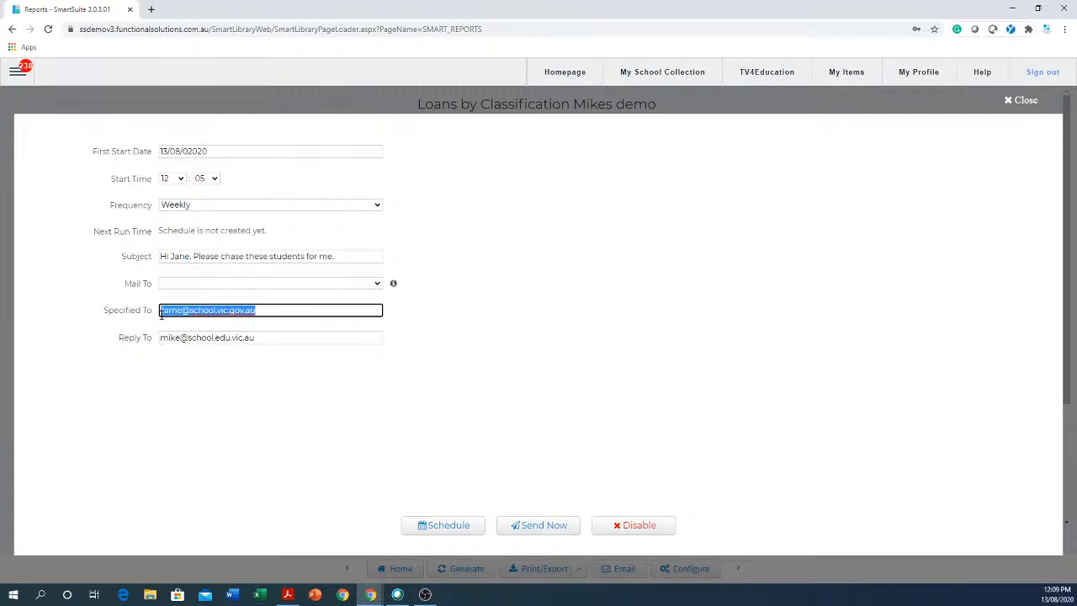
{"action": "left_click", "coordinate": [347, 337]}
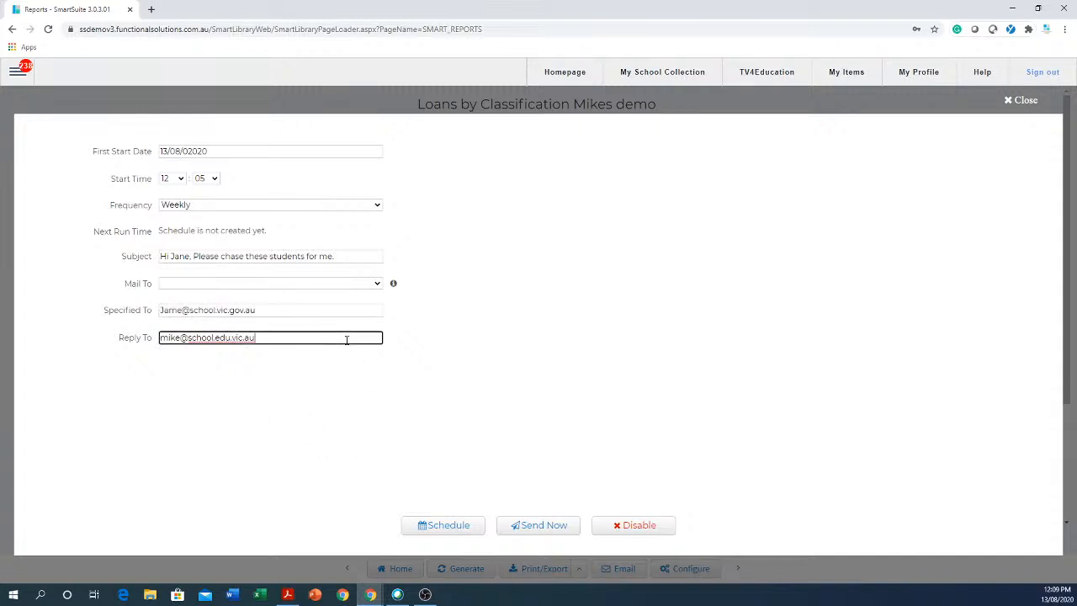
{"action": "left_click_drag", "start_coordinate": [312, 337], "coordinate": [153, 338]}
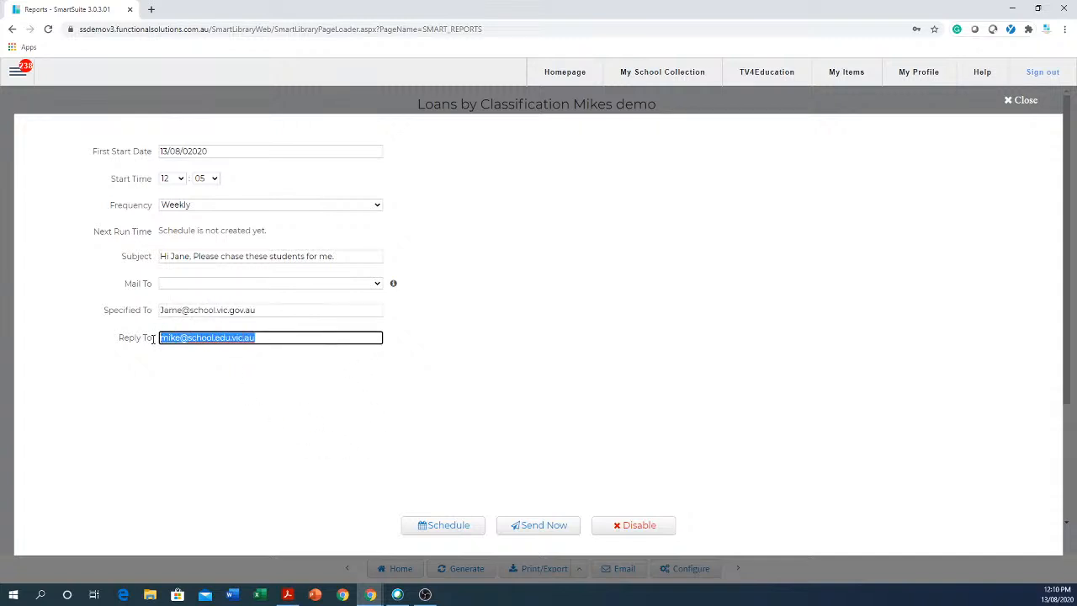
{"action": "left_click_drag", "start_coordinate": [354, 255], "coordinate": [156, 266]}
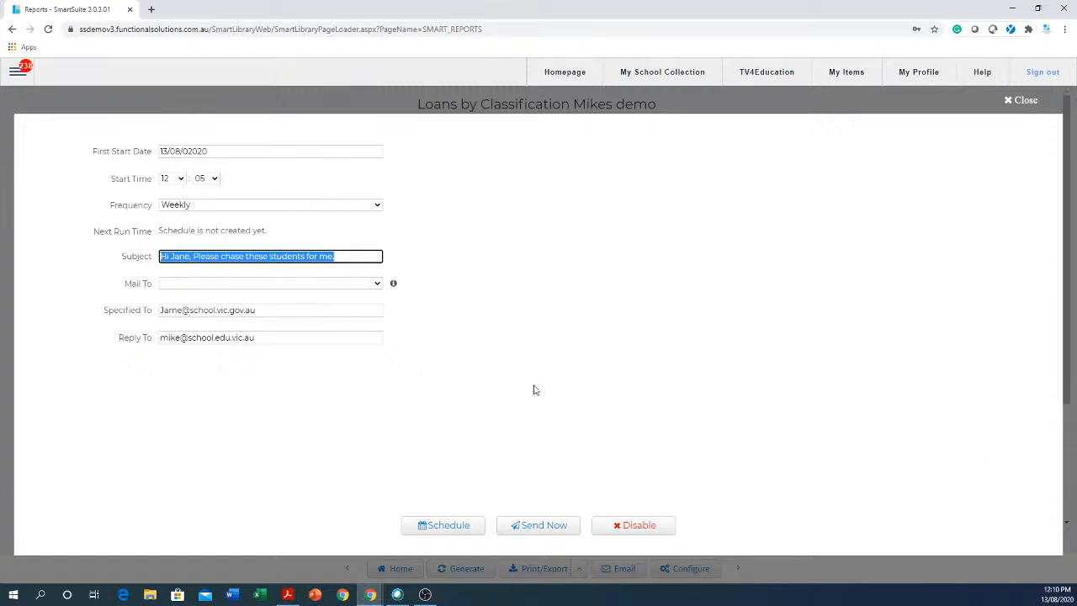
Set the first start date to 17/08/2020 and the start time to 7:00.
{"action": "left_click", "coordinate": [253, 154]}
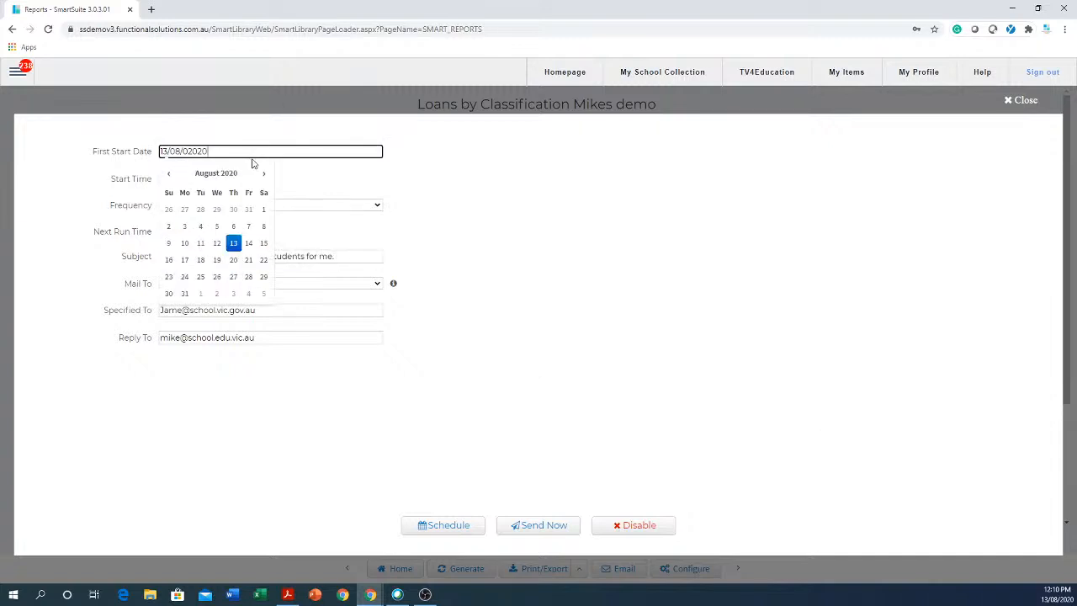
{"action": "left_click", "coordinate": [251, 247]}
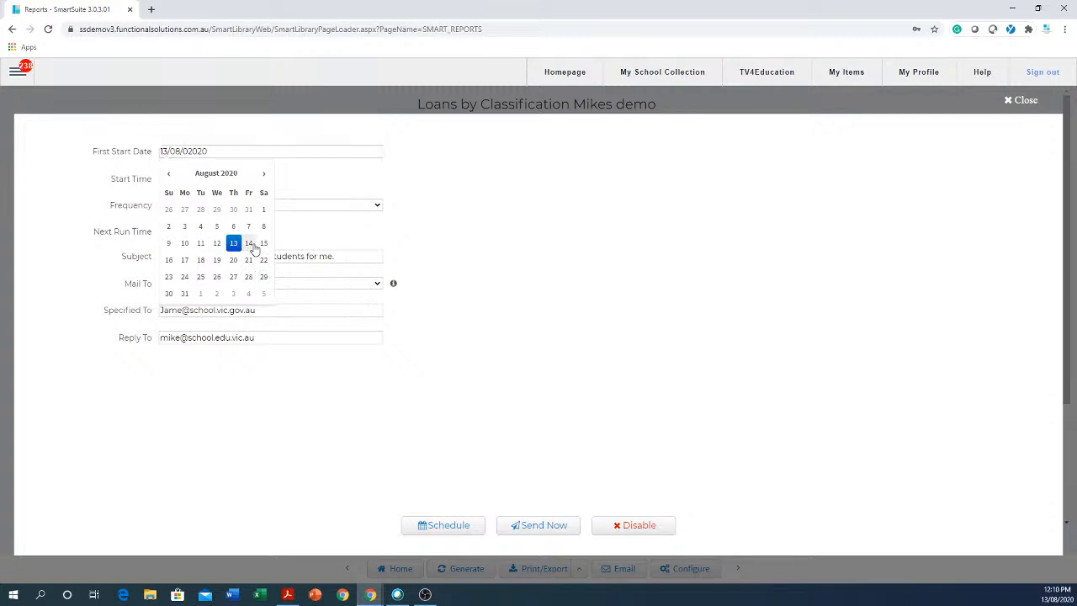
{"action": "left_click", "coordinate": [329, 152]}
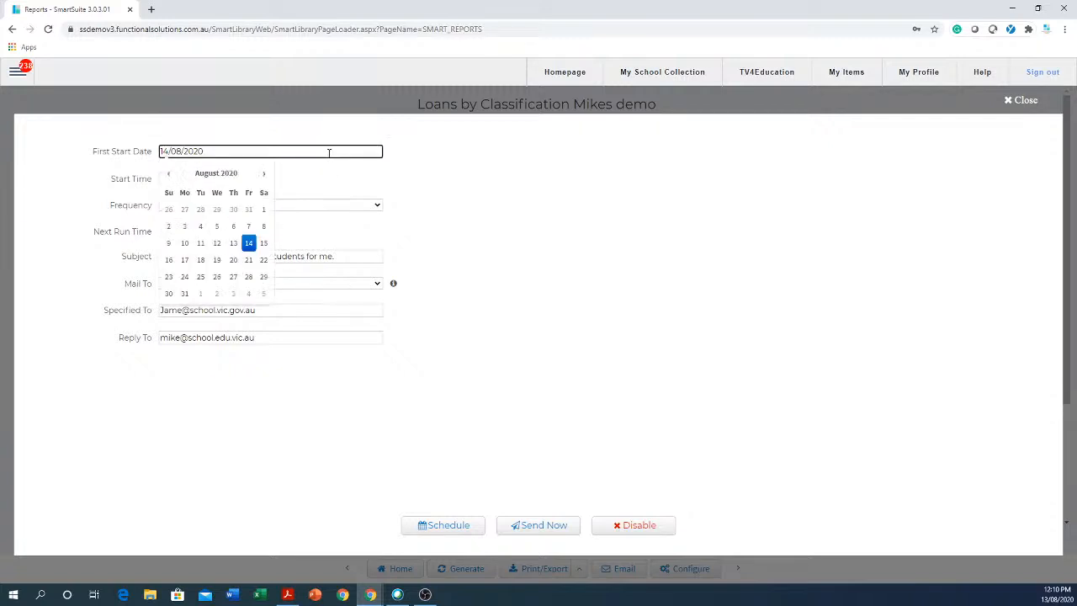
{"action": "left_click", "coordinate": [184, 261]}
{"action": "left_click", "coordinate": [183, 178]}
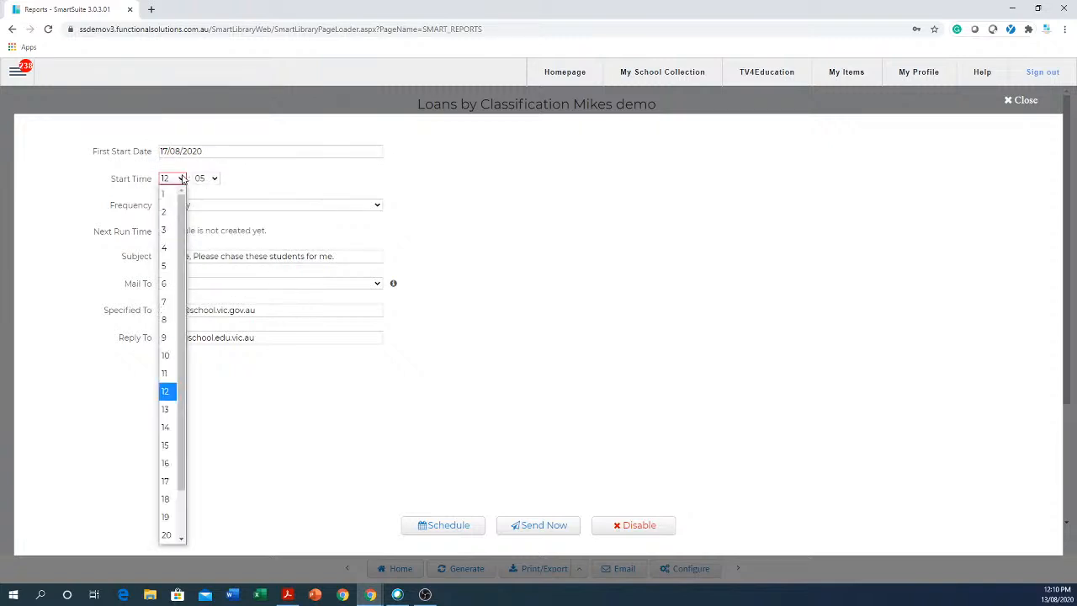
{"action": "left_click", "coordinate": [167, 304]}
{"action": "left_click", "coordinate": [209, 179]}
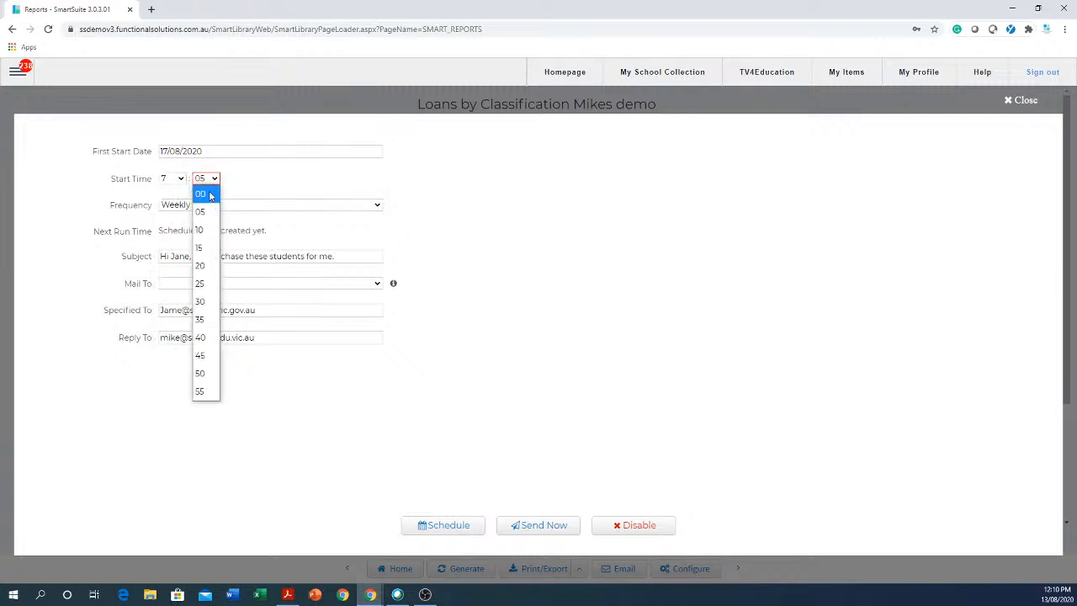
{"action": "left_click", "coordinate": [210, 196]}
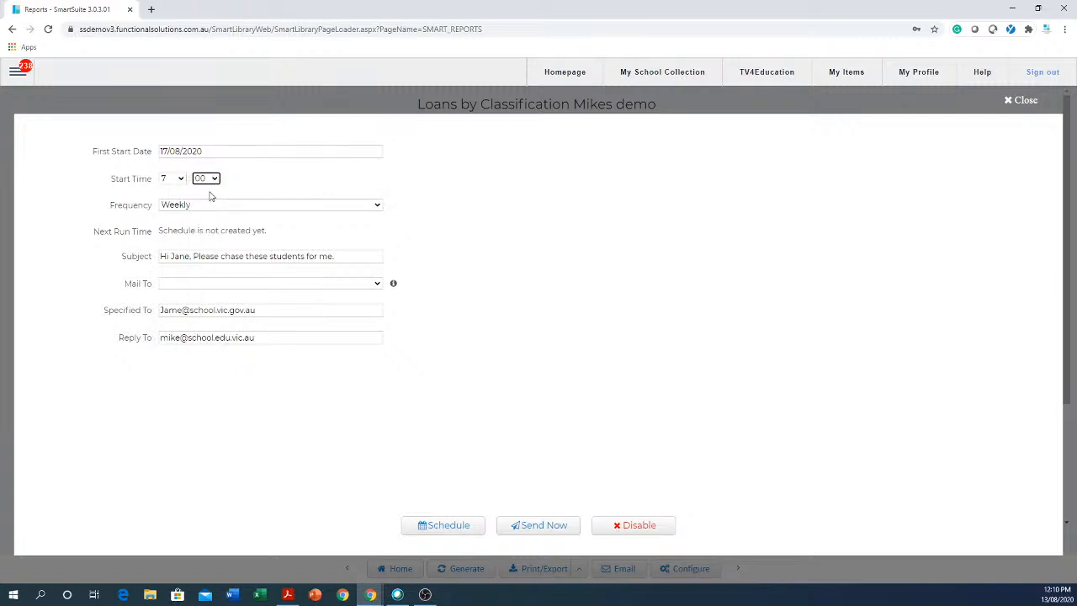
Create the schedule with Weekly frequency and close the email schedule form.
{"action": "left_click", "coordinate": [445, 528]}
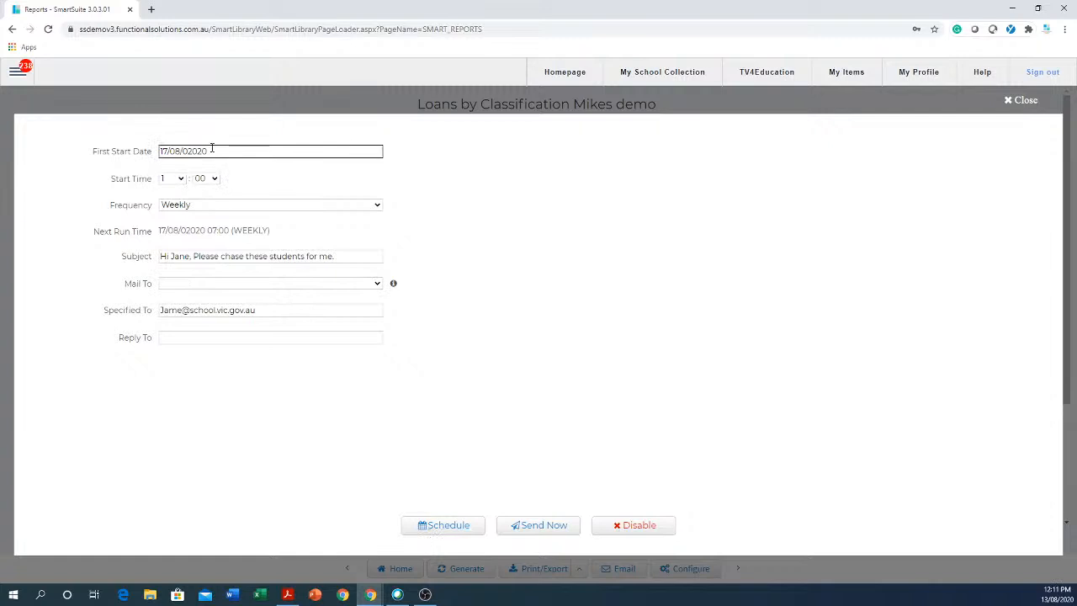
{"action": "left_click", "coordinate": [182, 207]}
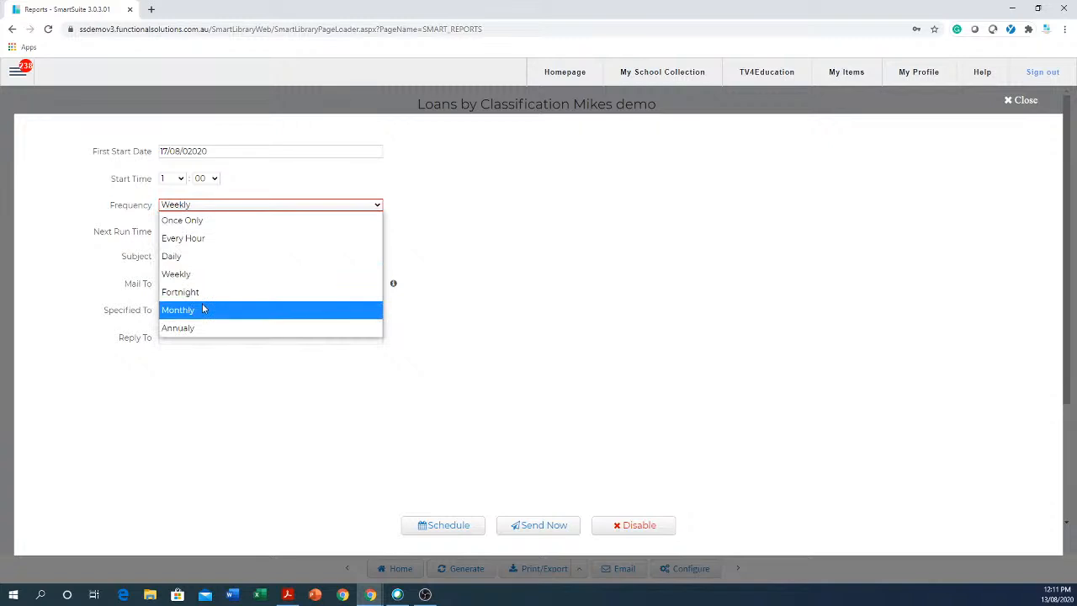
{"action": "left_click", "coordinate": [200, 274]}
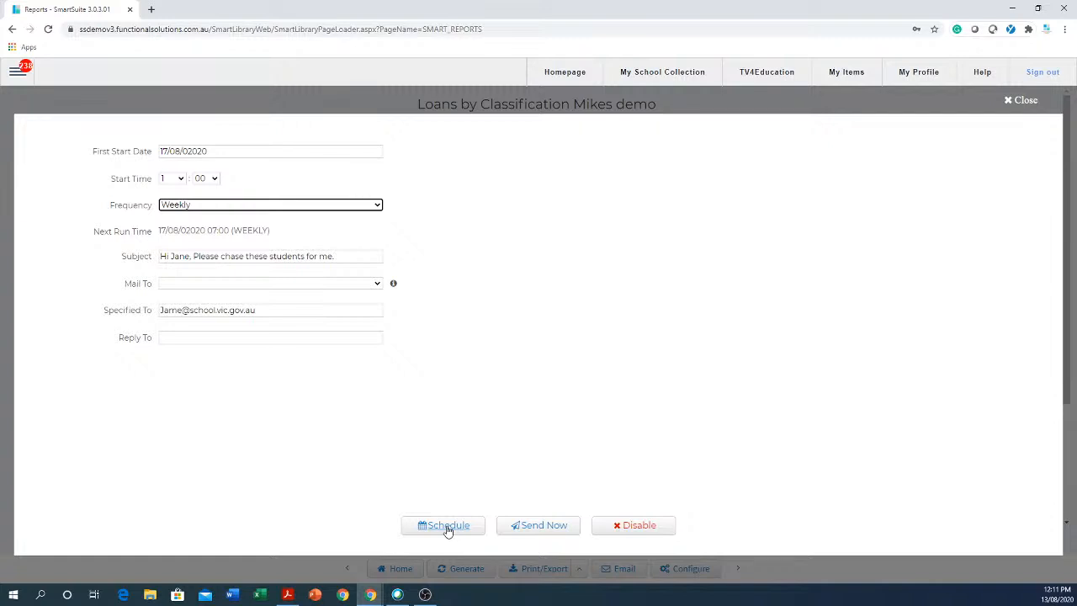
{"action": "left_click", "coordinate": [1019, 101]}
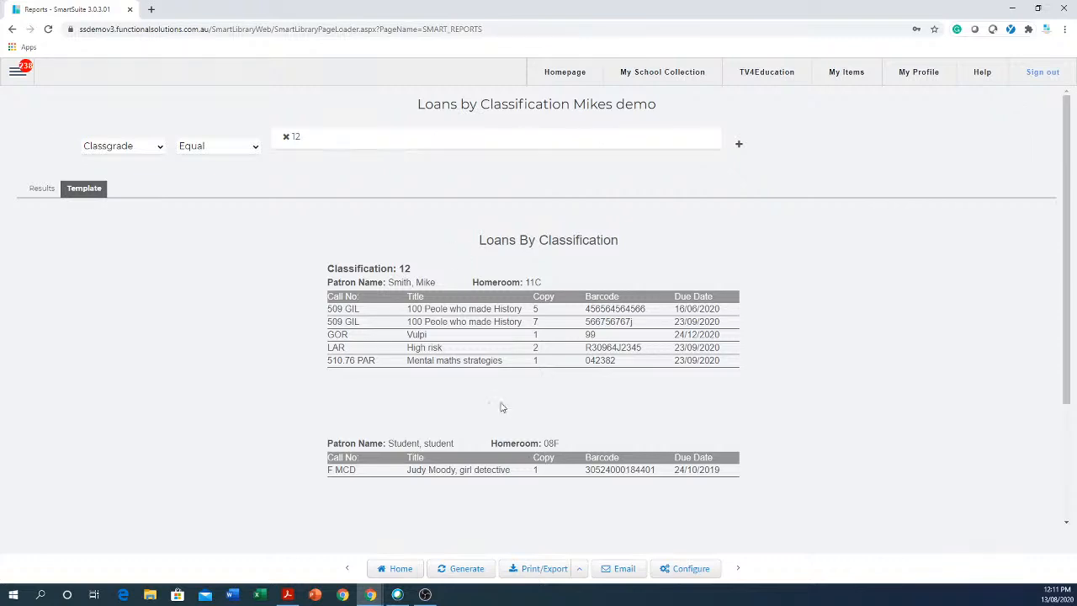
Return to the Reports page and select Loans by Classification Mikes demo under CURRENT LOANS.
{"action": "left_click", "coordinate": [690, 570]}
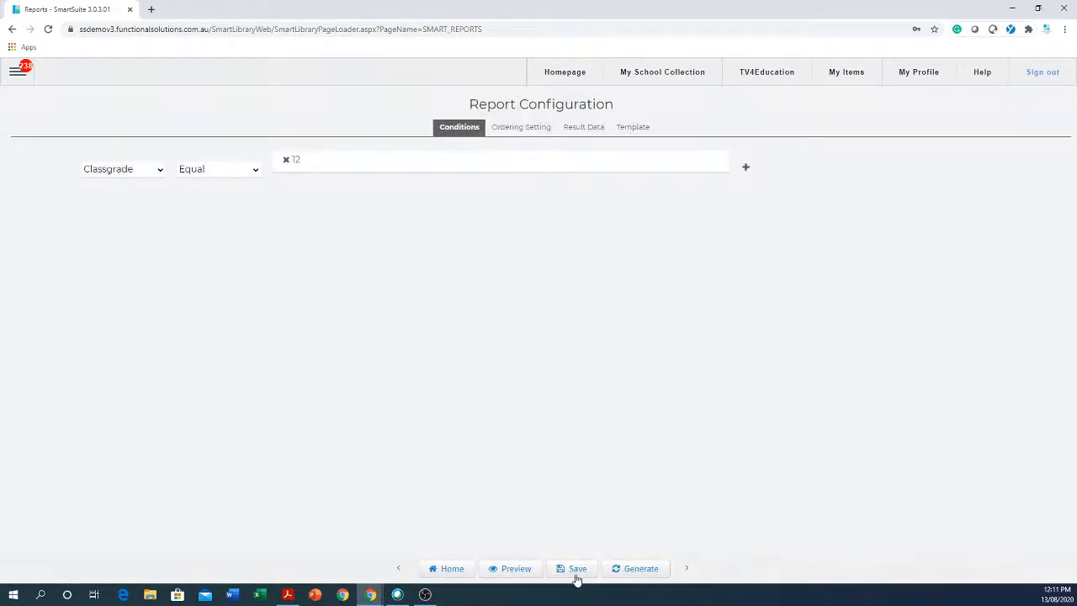
{"action": "left_click", "coordinate": [447, 570]}
{"action": "left_click", "coordinate": [589, 94]}
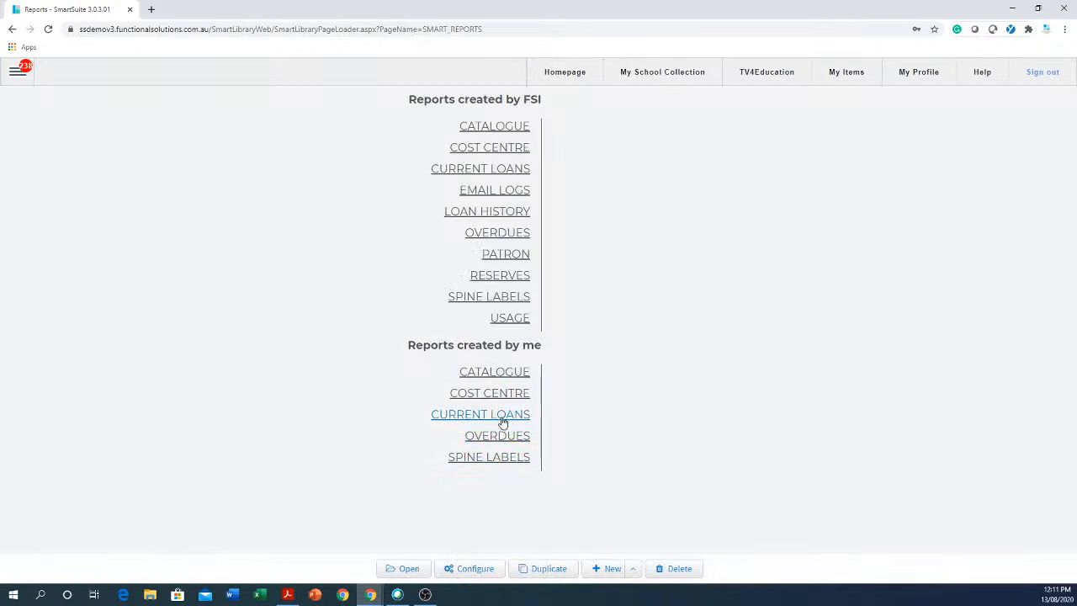
{"action": "left_click", "coordinate": [505, 414]}
{"action": "left_click", "coordinate": [658, 373]}
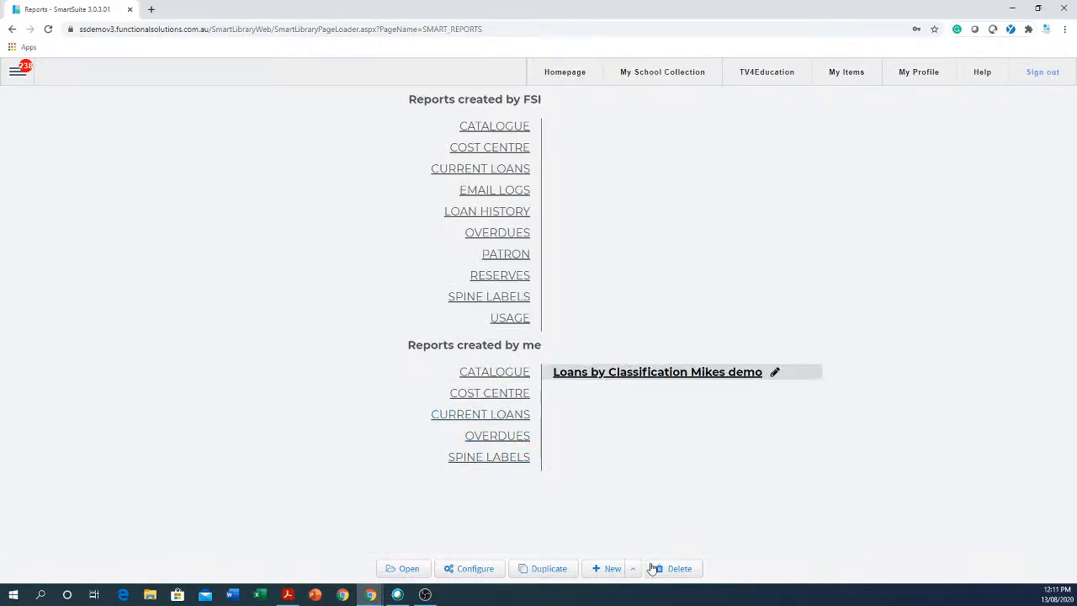
Duplicate the report and rename it 'Loans by Classification Mikes Year 7'.
{"action": "left_click", "coordinate": [552, 571]}
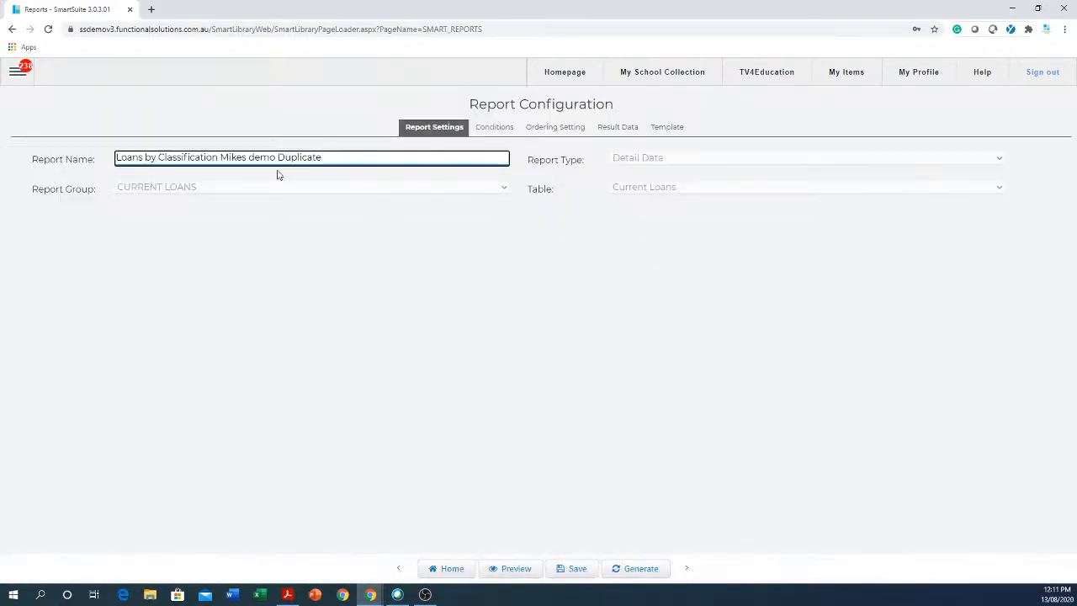
{"action": "left_click", "coordinate": [249, 157]}
{"action": "left_click_drag", "start_coordinate": [249, 158], "coordinate": [362, 176]}
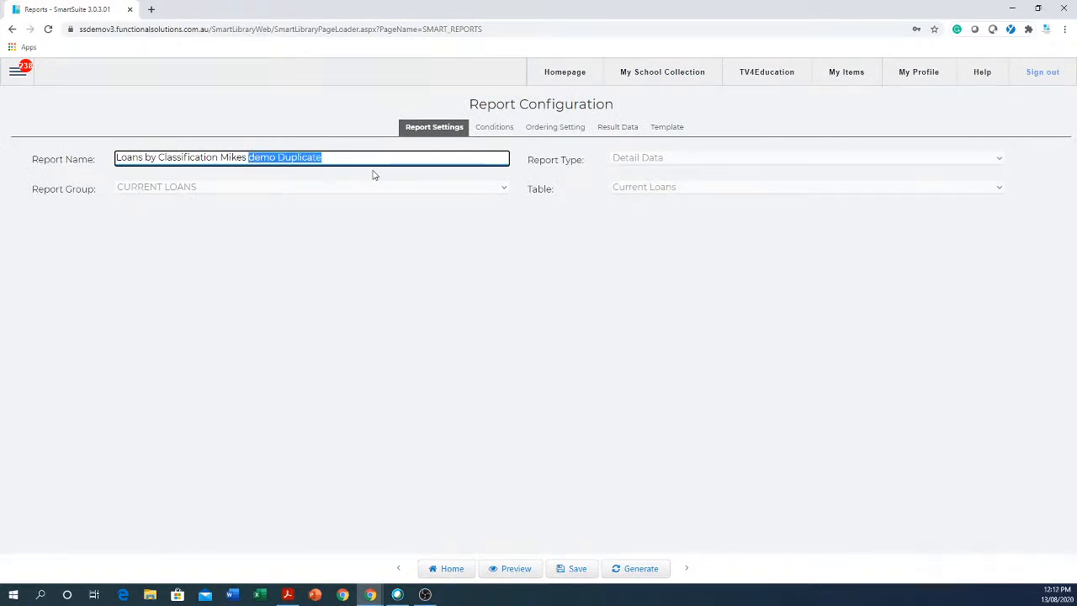
{"action": "type", "text": "Year 7"}
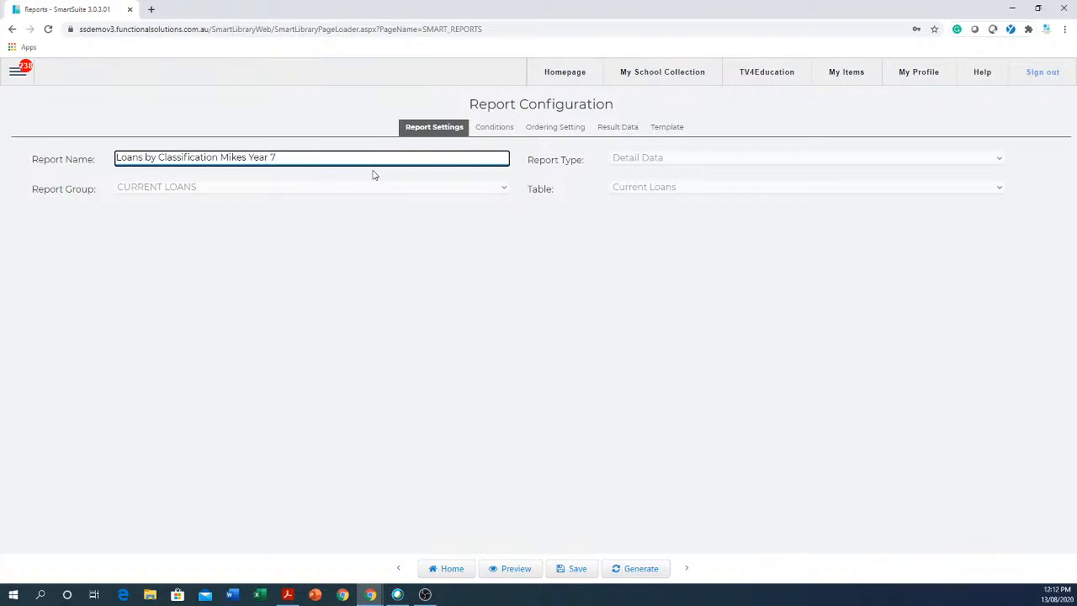
Set the Classgrade condition to 07, save the report, and return to the report list.
{"action": "left_click", "coordinate": [503, 127]}
{"action": "left_click", "coordinate": [464, 157]}
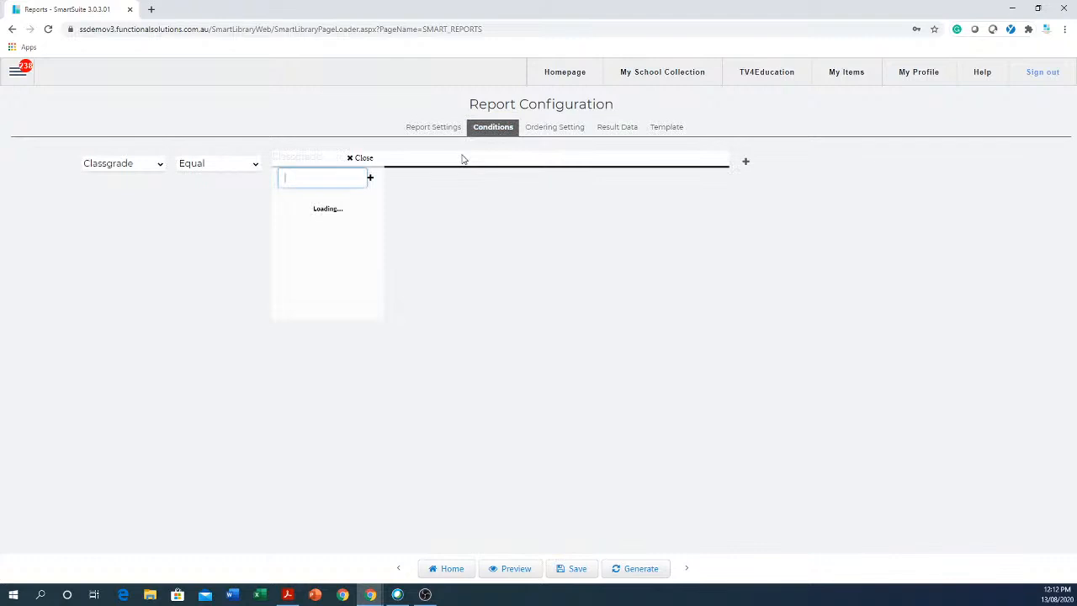
{"action": "left_click", "coordinate": [294, 208]}
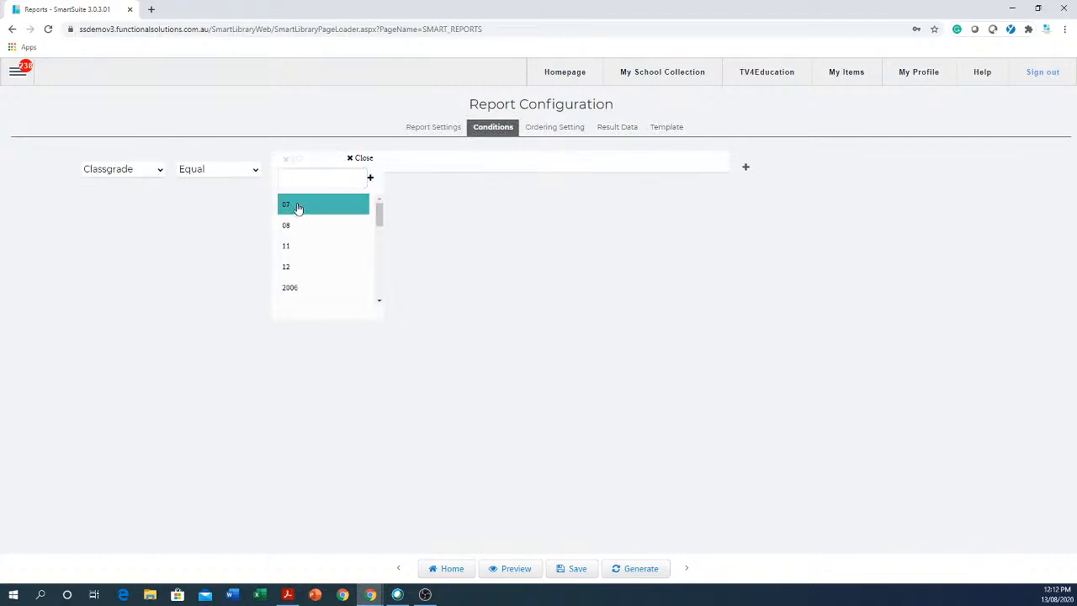
{"action": "left_click", "coordinate": [454, 295]}
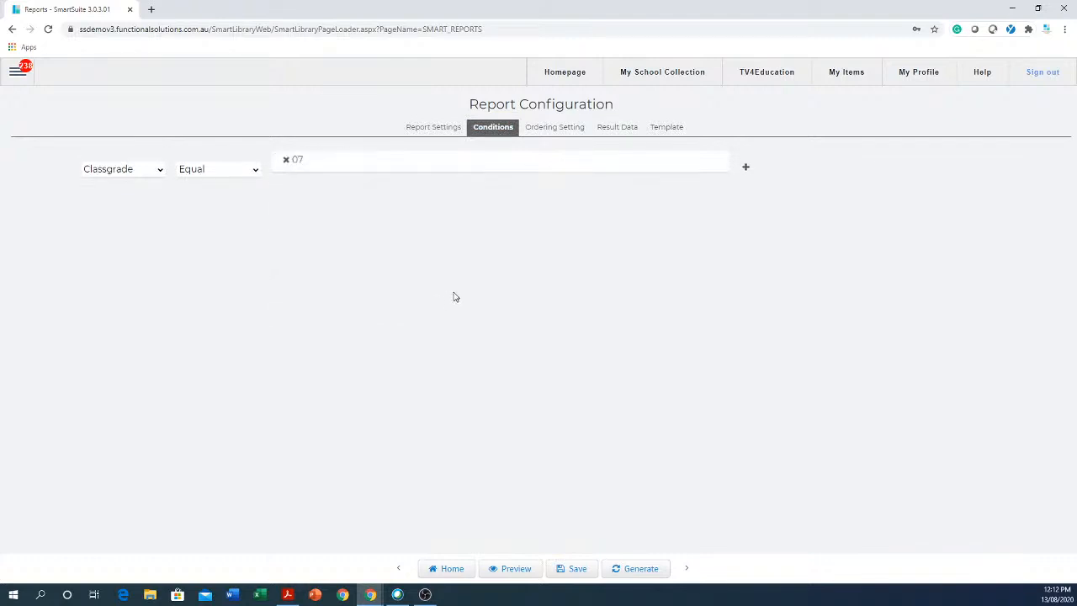
{"action": "left_click", "coordinate": [569, 575]}
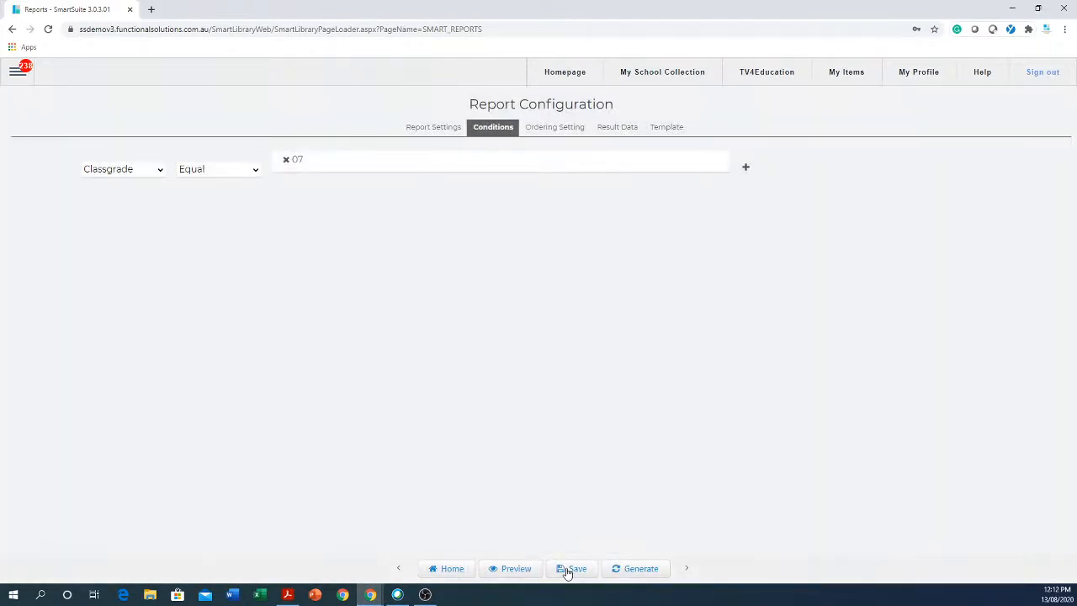
{"action": "left_click", "coordinate": [448, 576]}
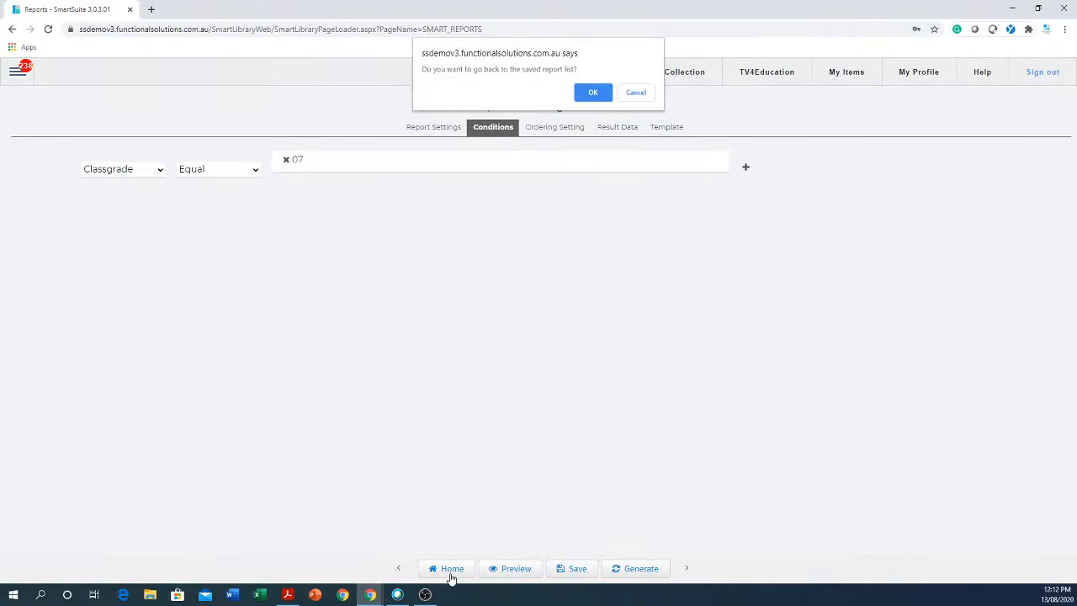
{"action": "left_click", "coordinate": [593, 93]}
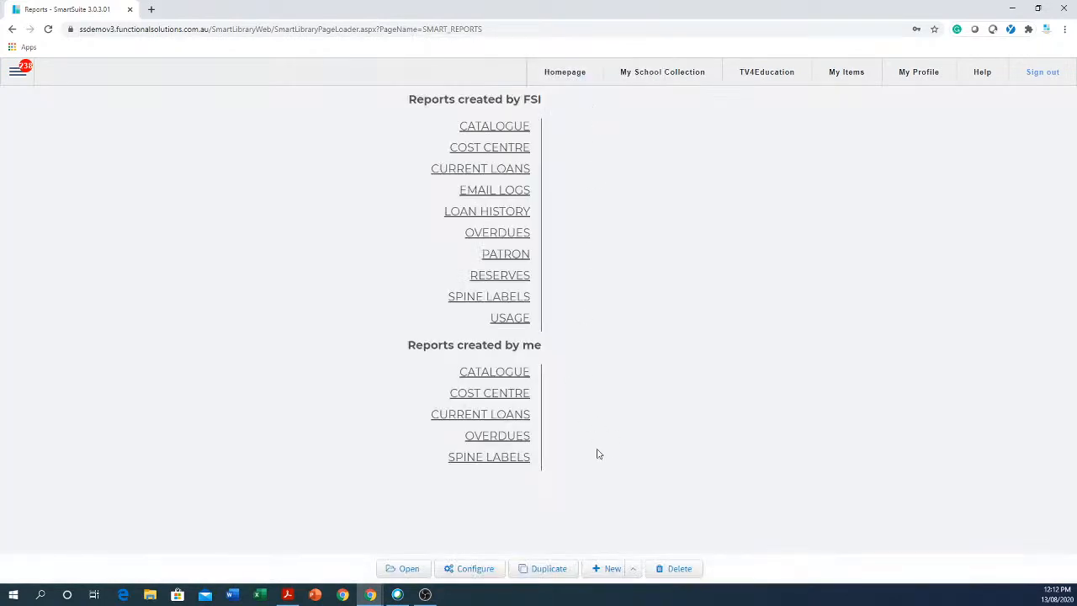
{"action": "left_click", "coordinate": [489, 416]}
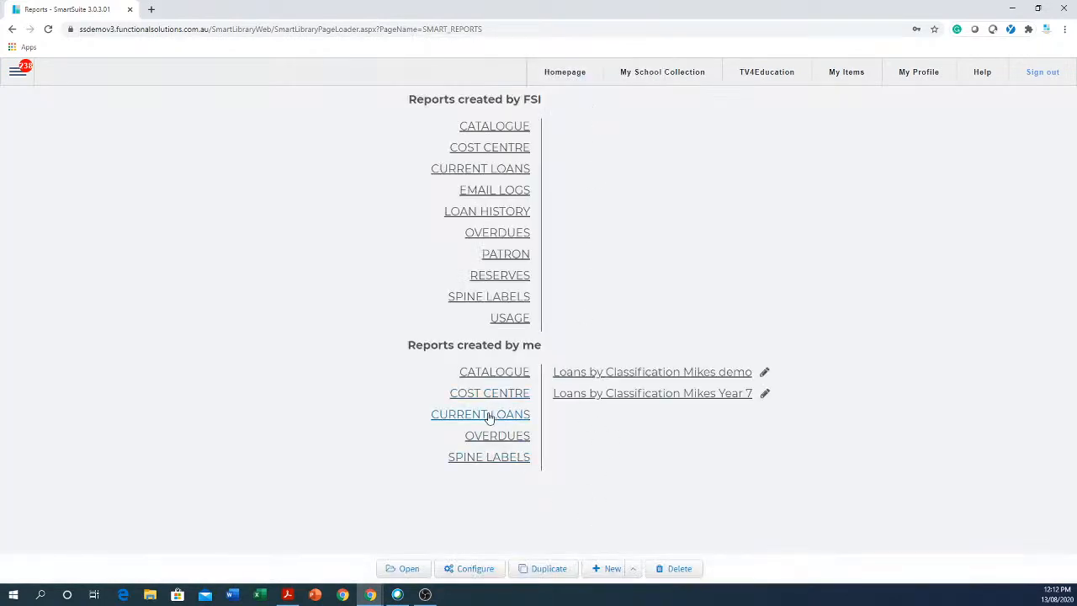
{"action": "left_click", "coordinate": [697, 399]}
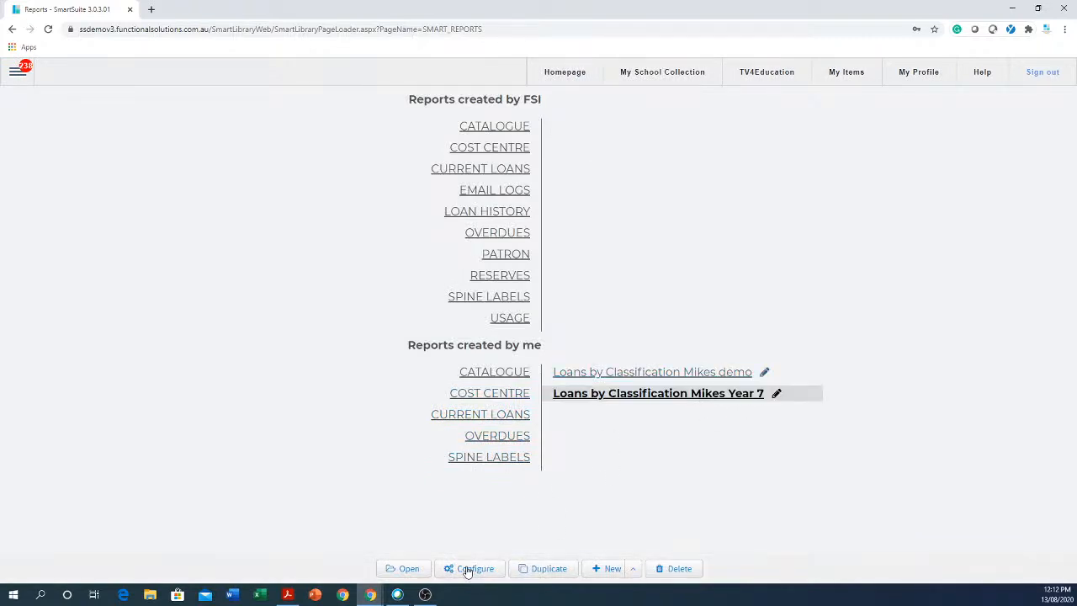
{"action": "left_click", "coordinate": [409, 569]}
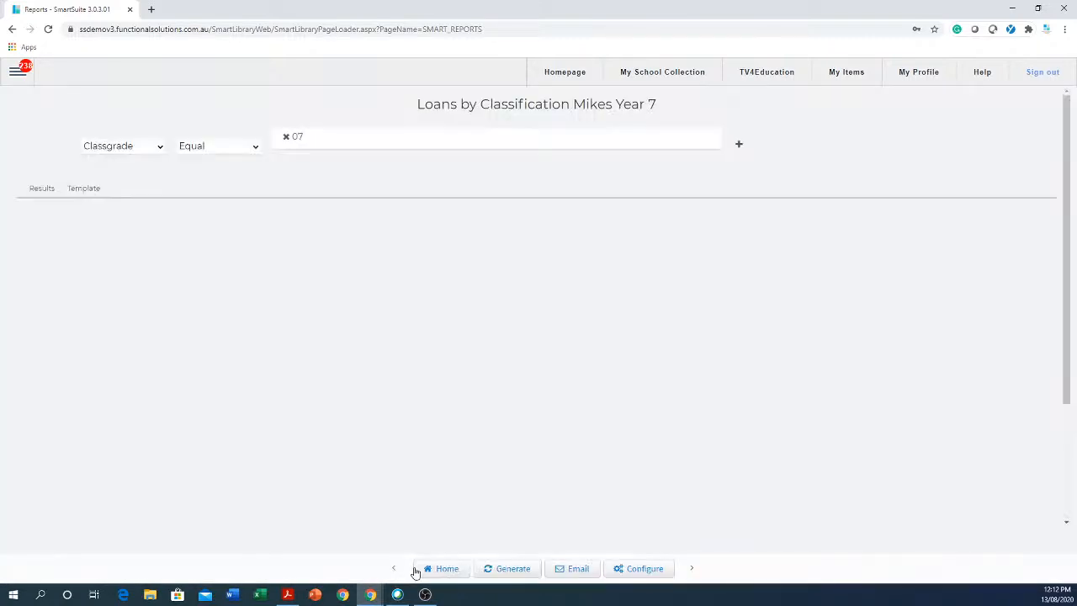
{"action": "left_click", "coordinate": [298, 138]}
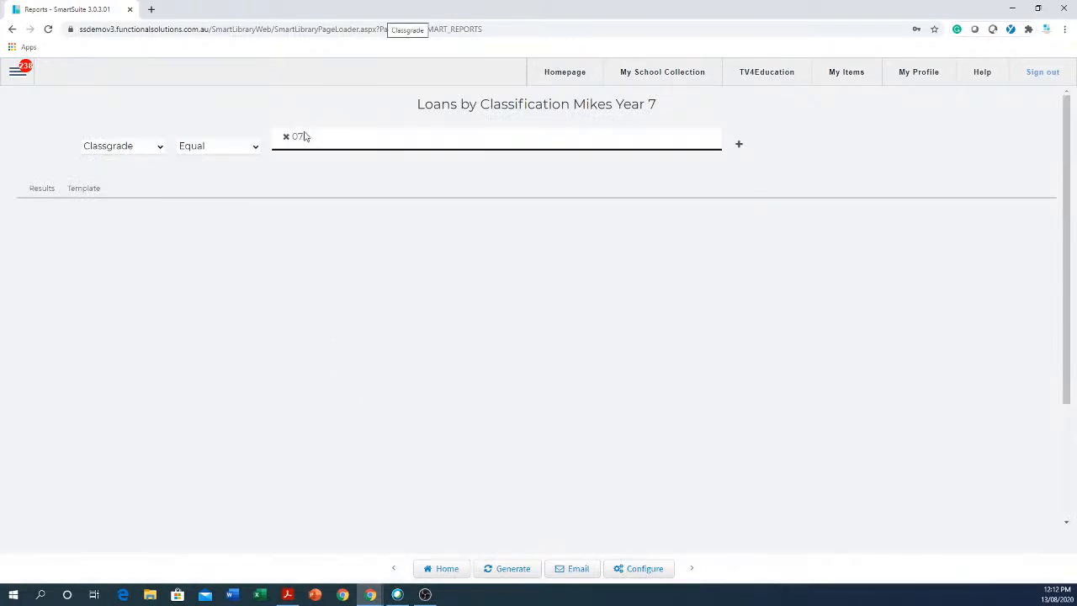
{"action": "left_click", "coordinate": [400, 377]}
{"action": "left_click", "coordinate": [572, 573]}
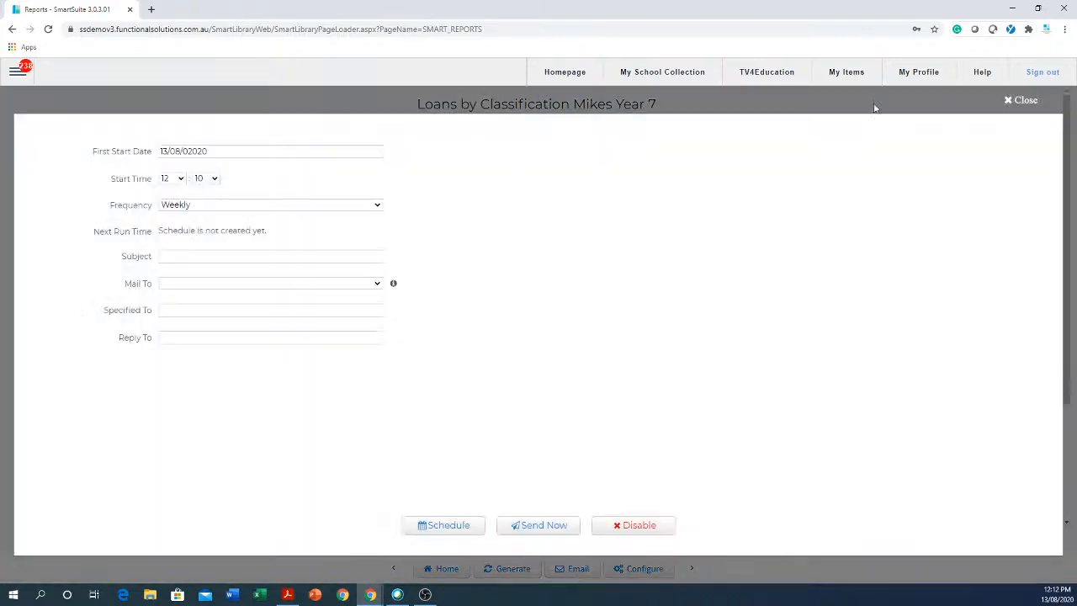
{"action": "left_click", "coordinate": [1023, 100]}
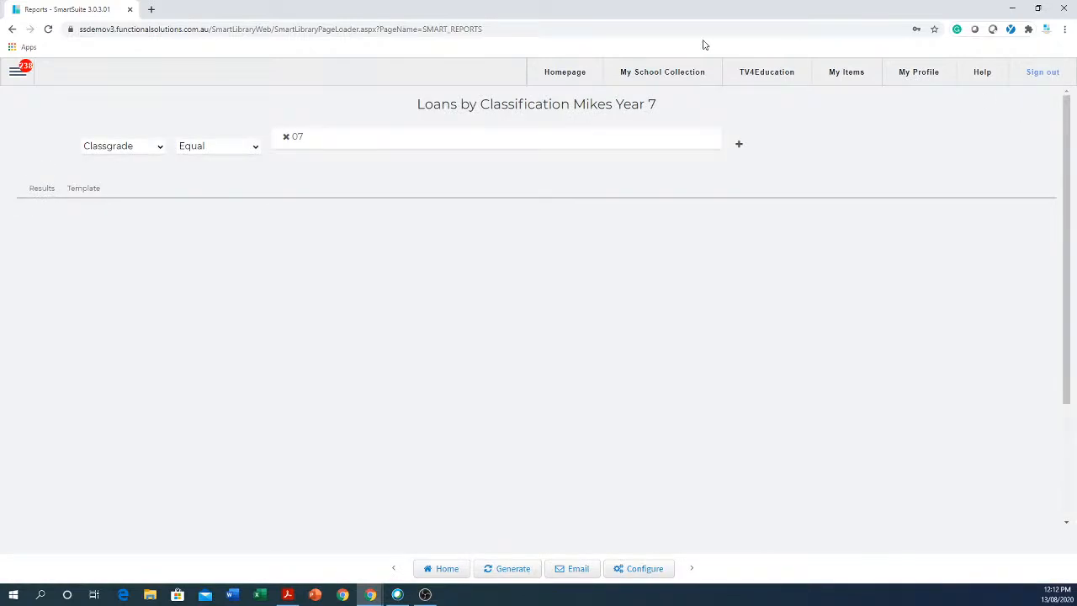
{"action": "left_click", "coordinate": [321, 137]}
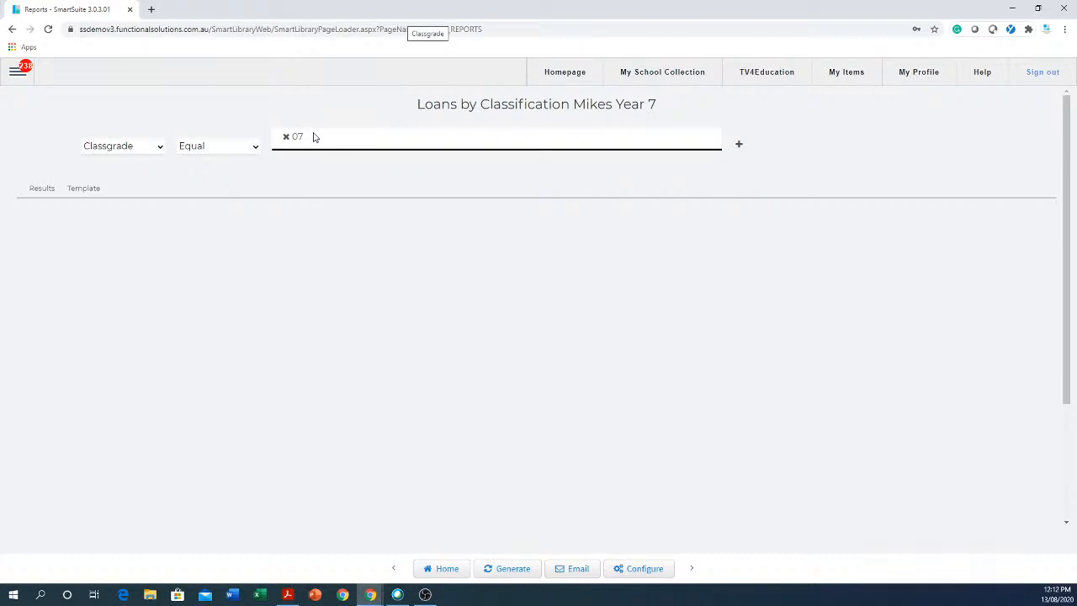
{"action": "left_click", "coordinate": [578, 568]}
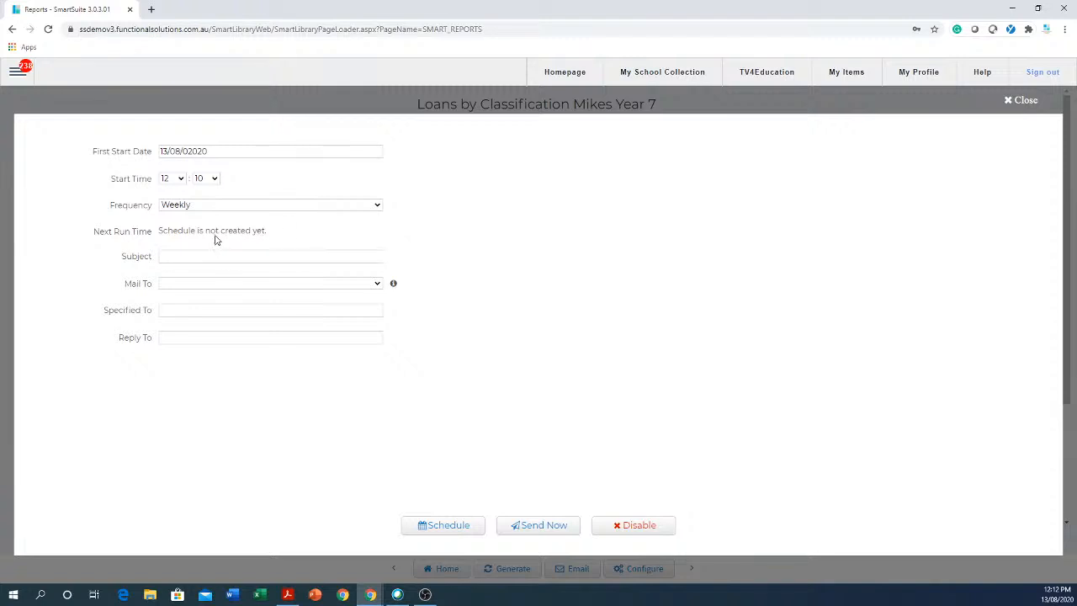
{"action": "left_click", "coordinate": [178, 311]}
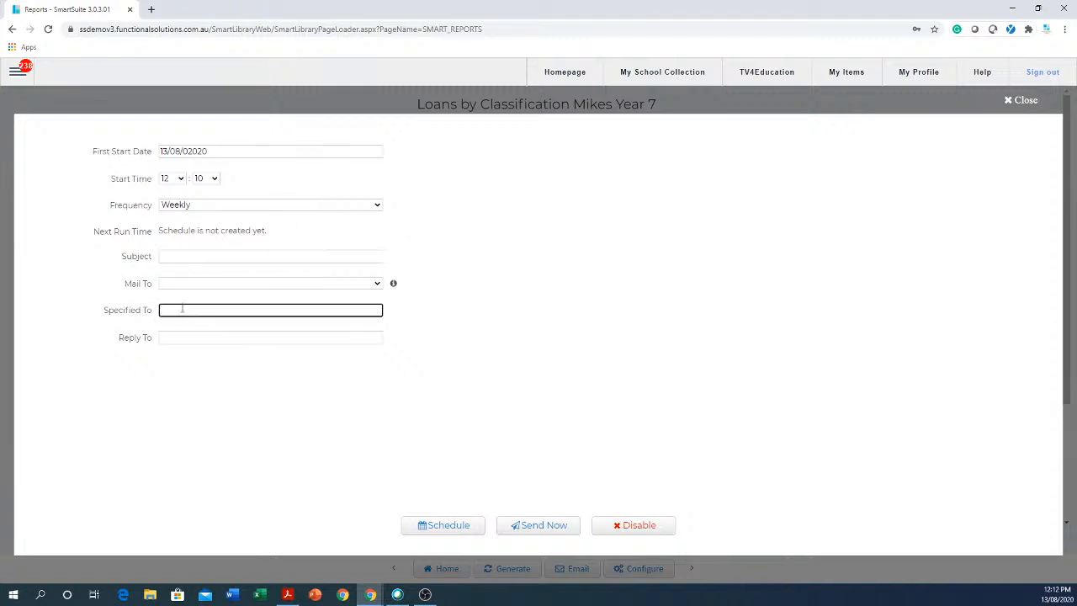
{"action": "left_click", "coordinate": [217, 252]}
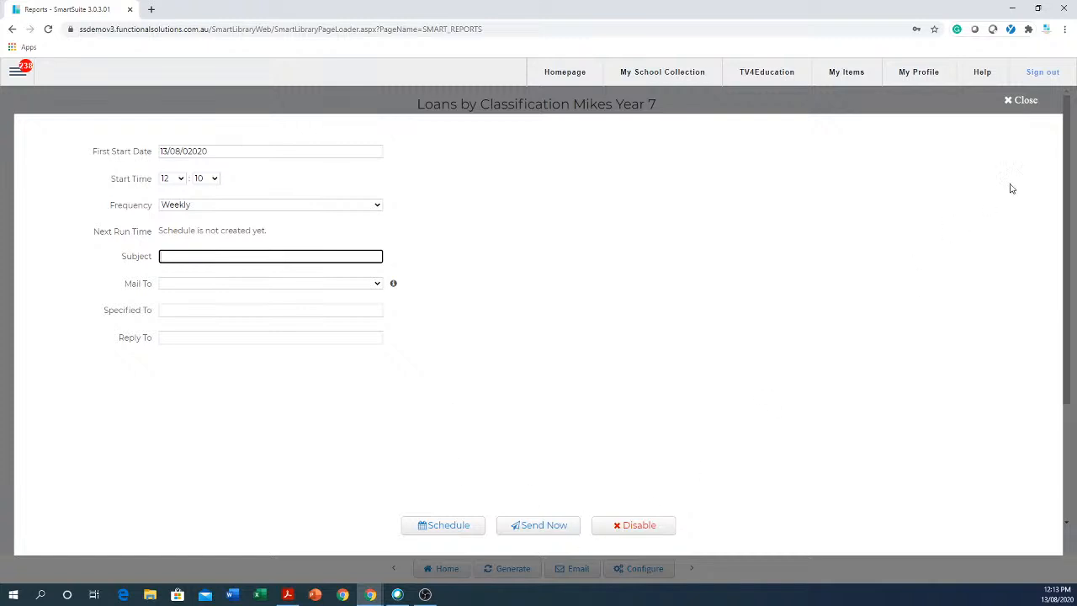
{"action": "left_click", "coordinate": [1023, 100]}
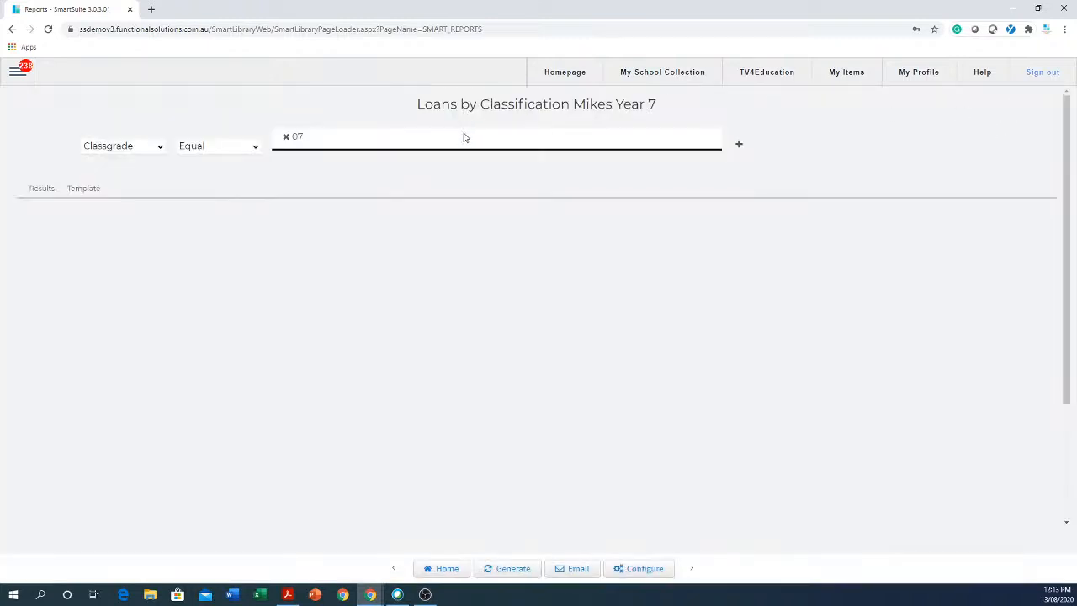
{"action": "left_click", "coordinate": [442, 570]}
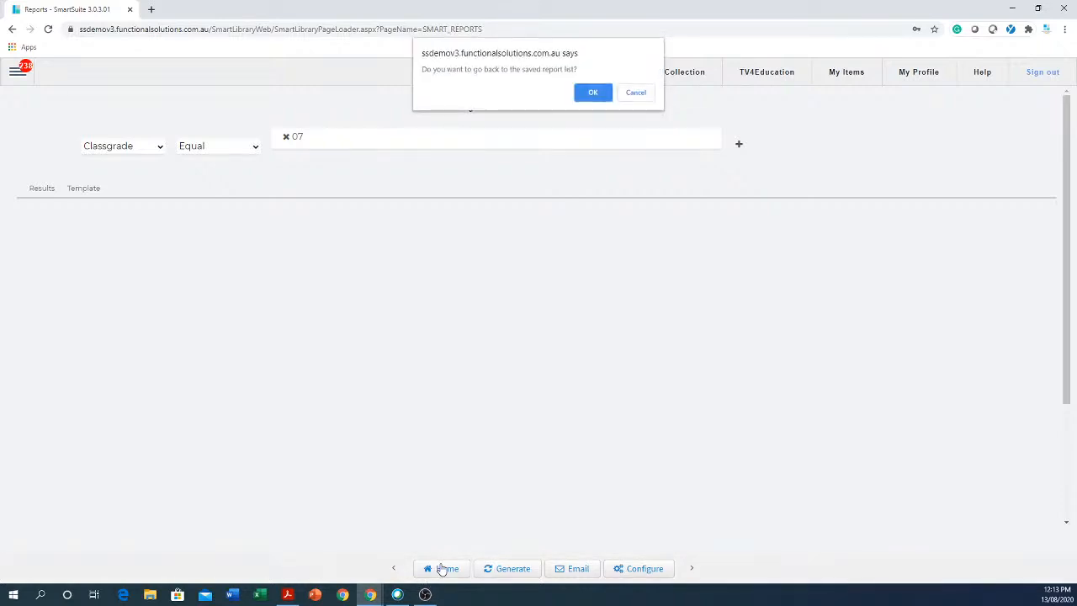
{"action": "left_click", "coordinate": [593, 92]}
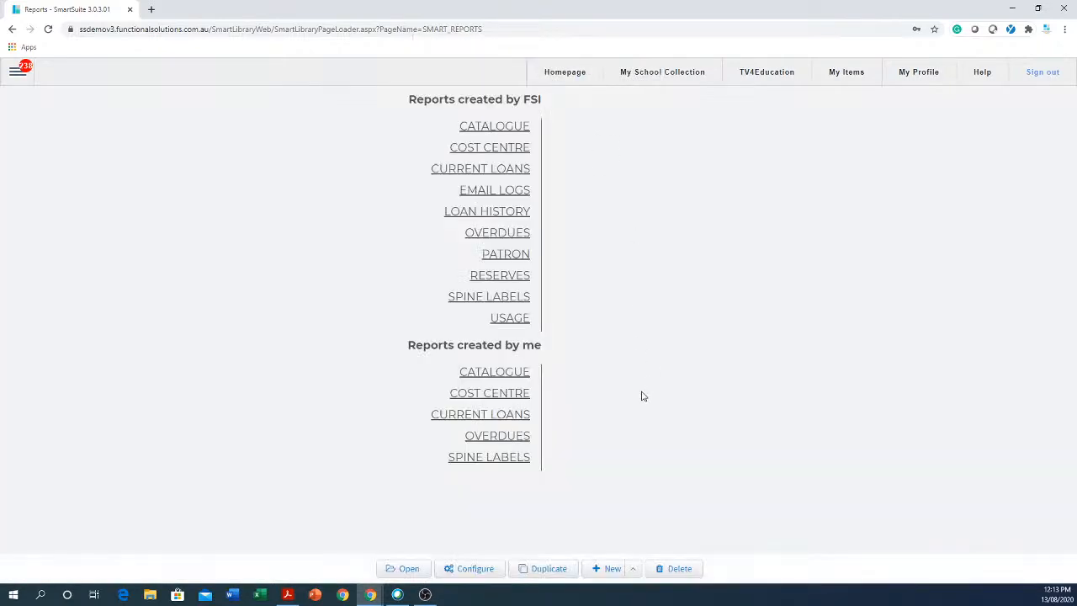
Duplicate the Year 7 report and change its name to Year 8.
{"action": "left_click", "coordinate": [498, 418]}
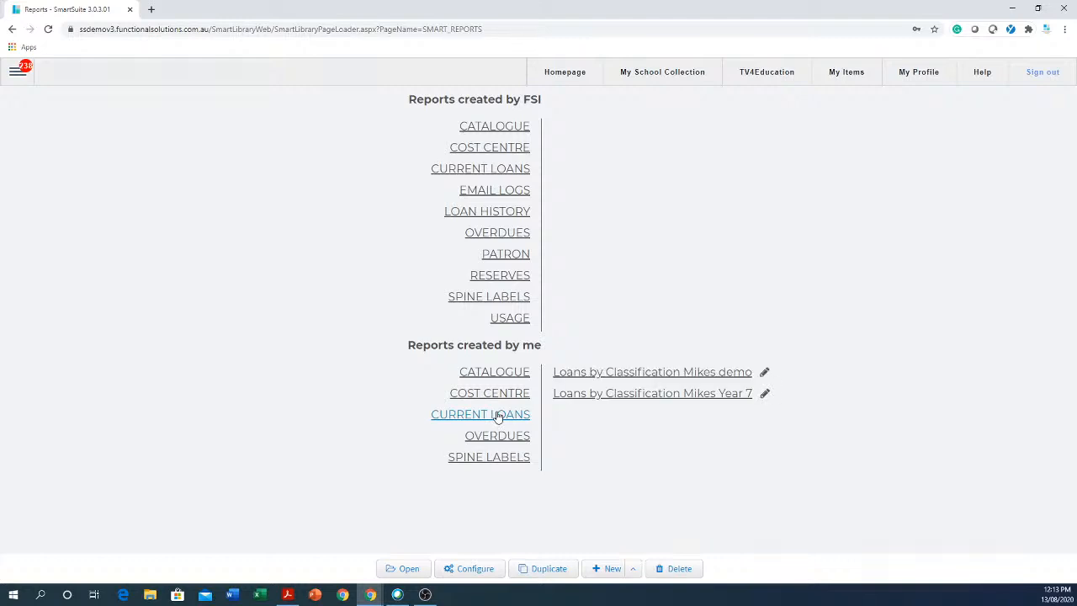
{"action": "left_click", "coordinate": [692, 396]}
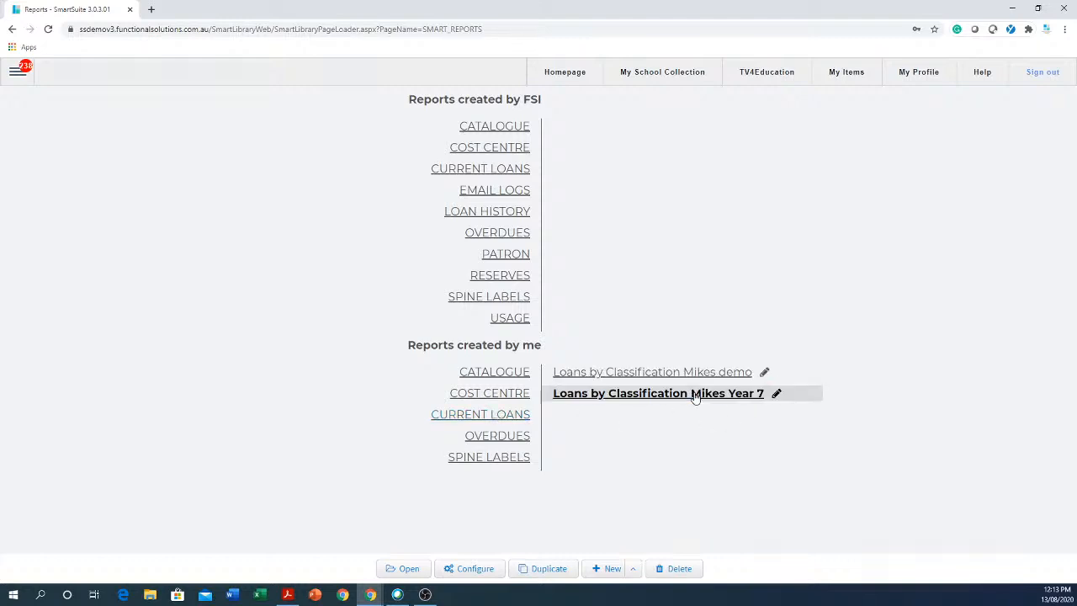
{"action": "left_click", "coordinate": [548, 568]}
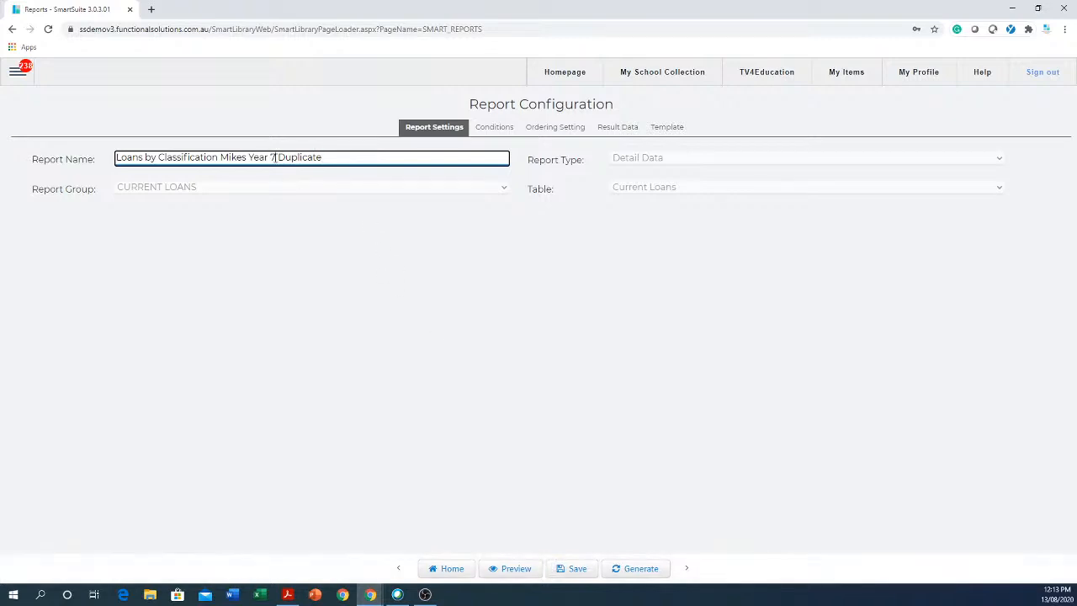
{"action": "key", "text": "BackSpace"}
{"action": "type", "text": "8"}
Limit the Classgrade condition to 08 only, save, and return to the report list.
{"action": "left_click", "coordinate": [496, 130]}
{"action": "left_click", "coordinate": [356, 163]}
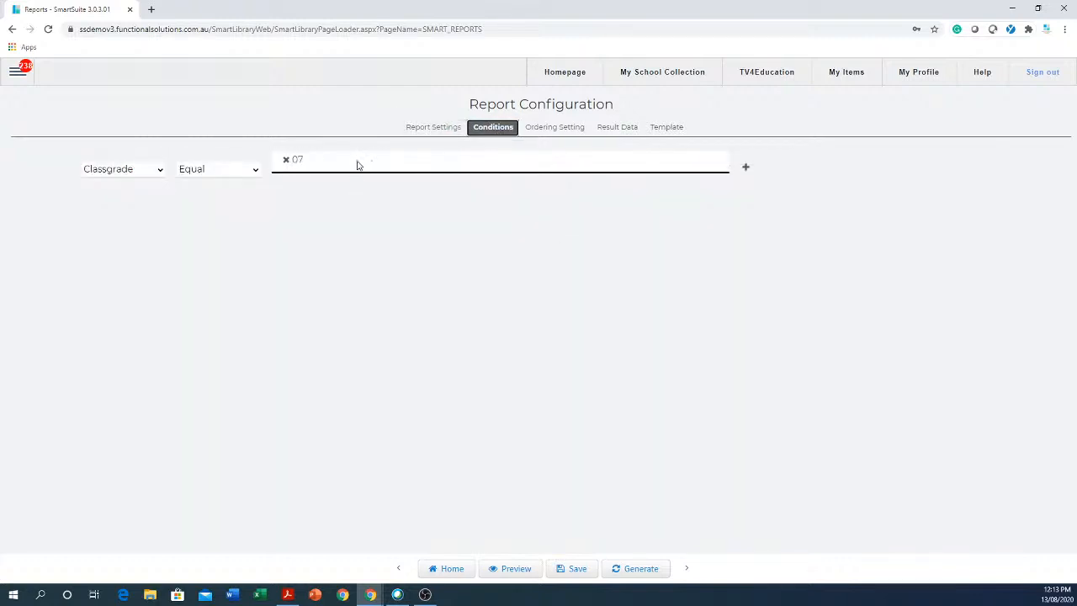
{"action": "left_click", "coordinate": [288, 225]}
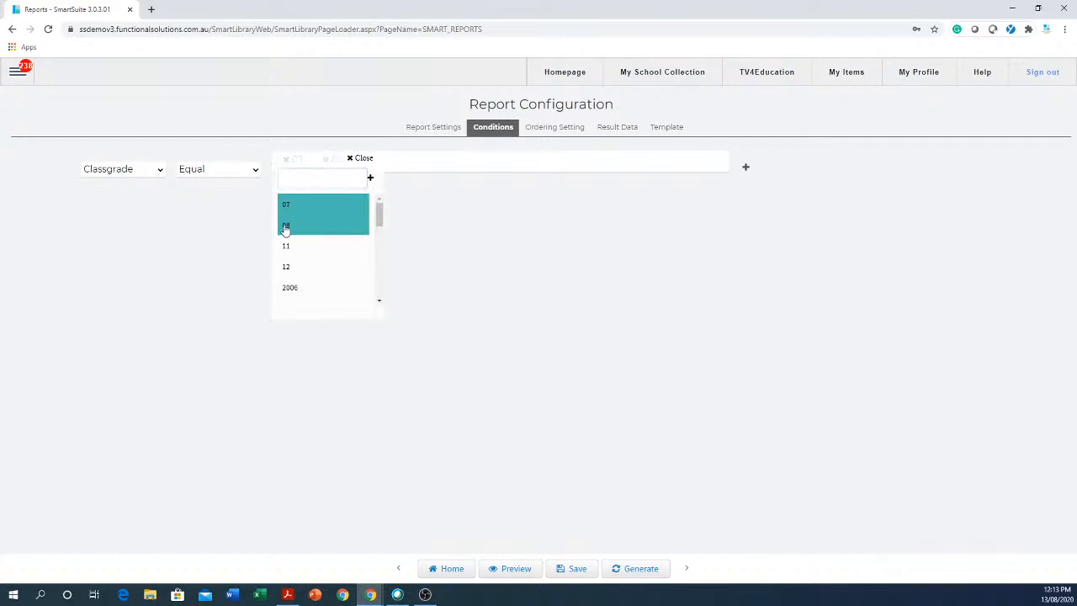
{"action": "left_click", "coordinate": [286, 205]}
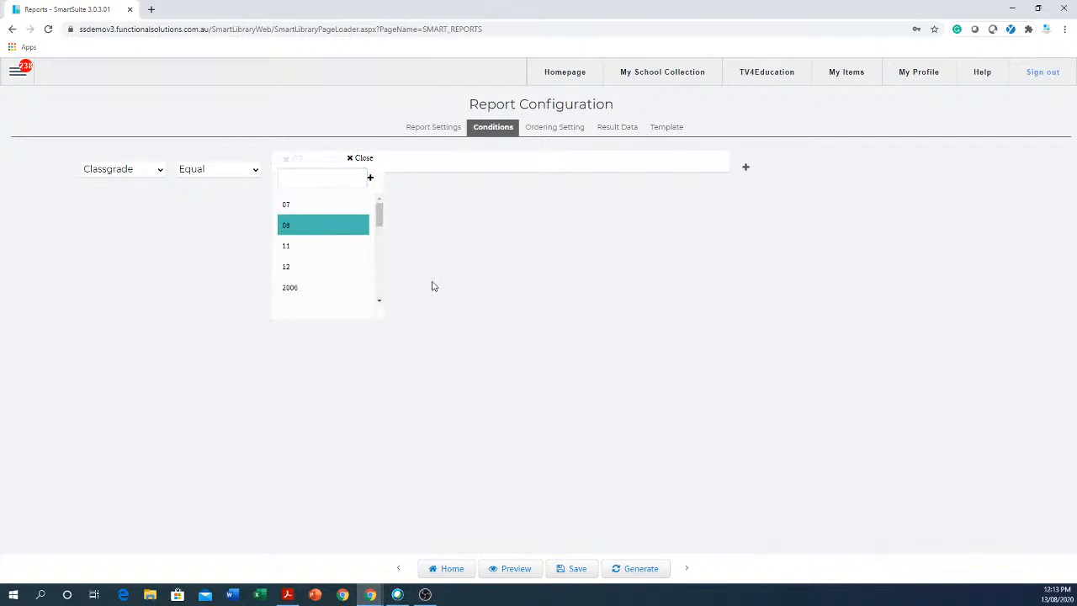
{"action": "left_click", "coordinate": [438, 281]}
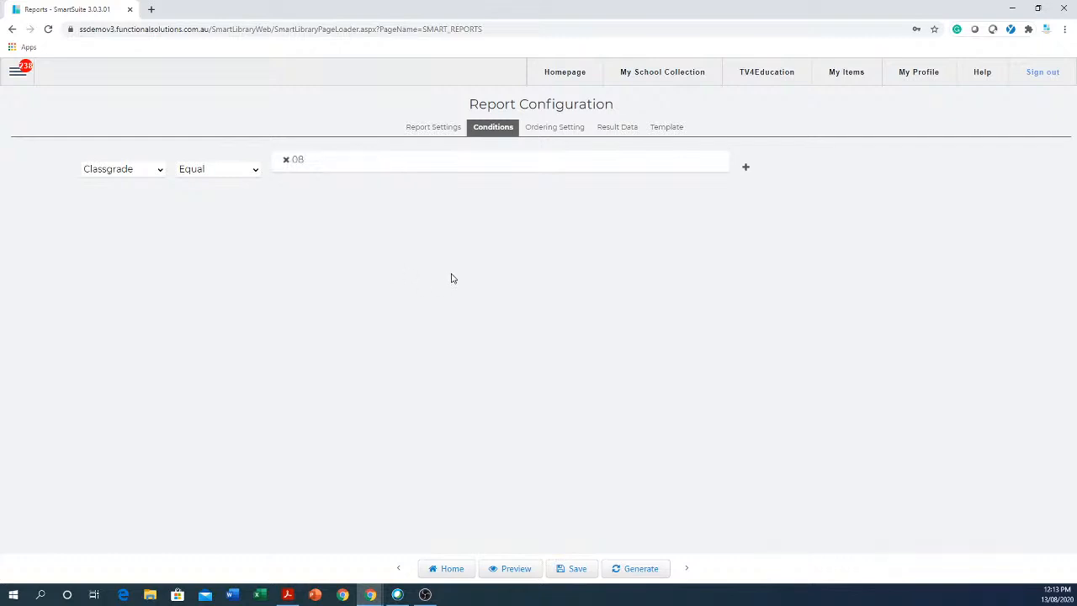
{"action": "left_click", "coordinate": [575, 573]}
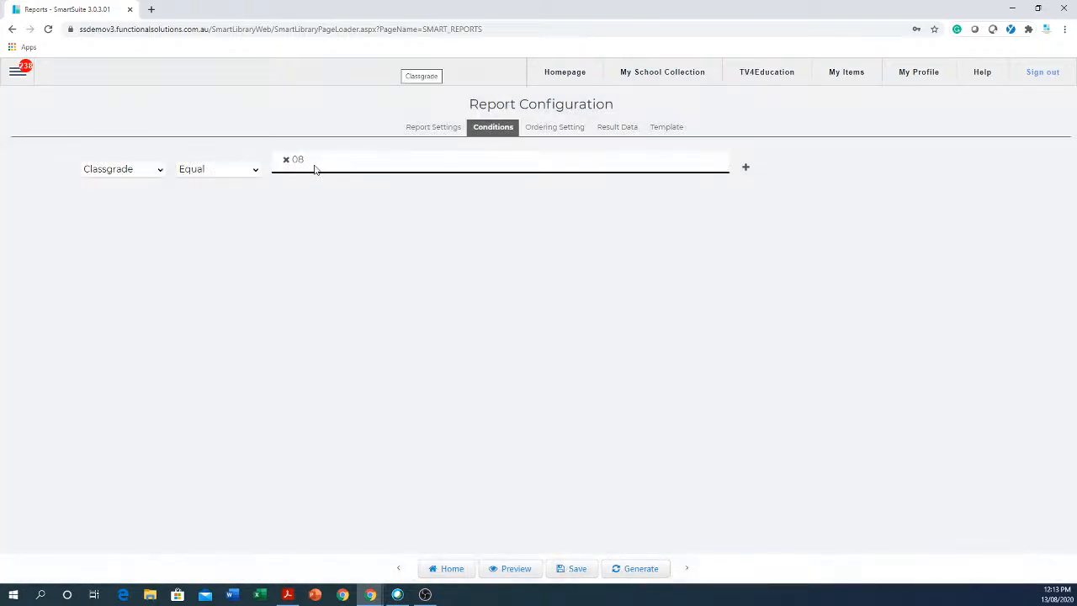
{"action": "left_click", "coordinate": [459, 569]}
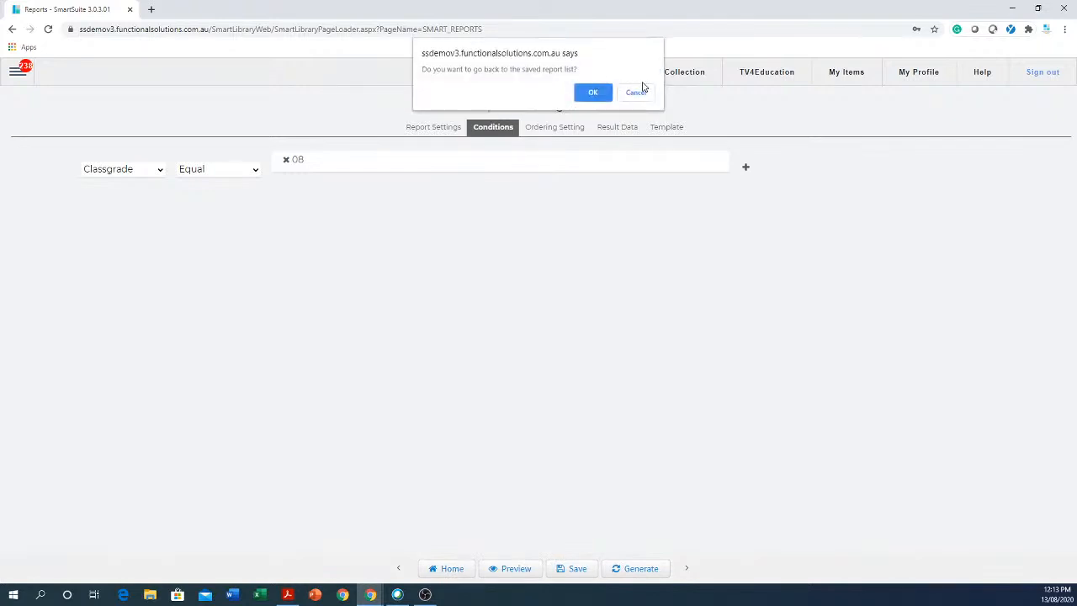
{"action": "left_click", "coordinate": [592, 93]}
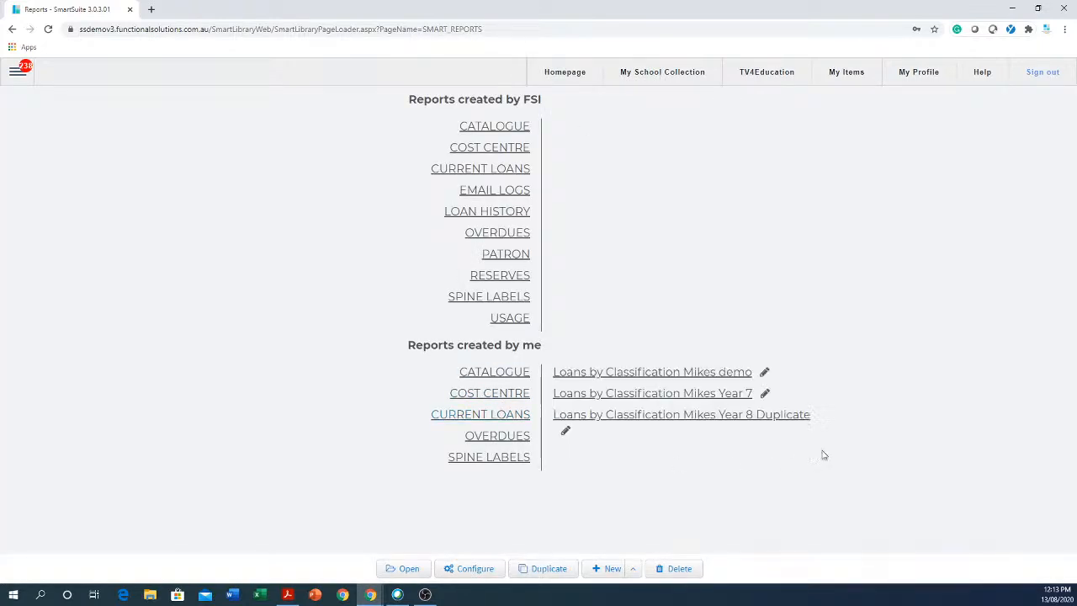
Open and generate the Year 8 Duplicate report, then view and close its email schedule.
{"action": "left_click", "coordinate": [716, 416]}
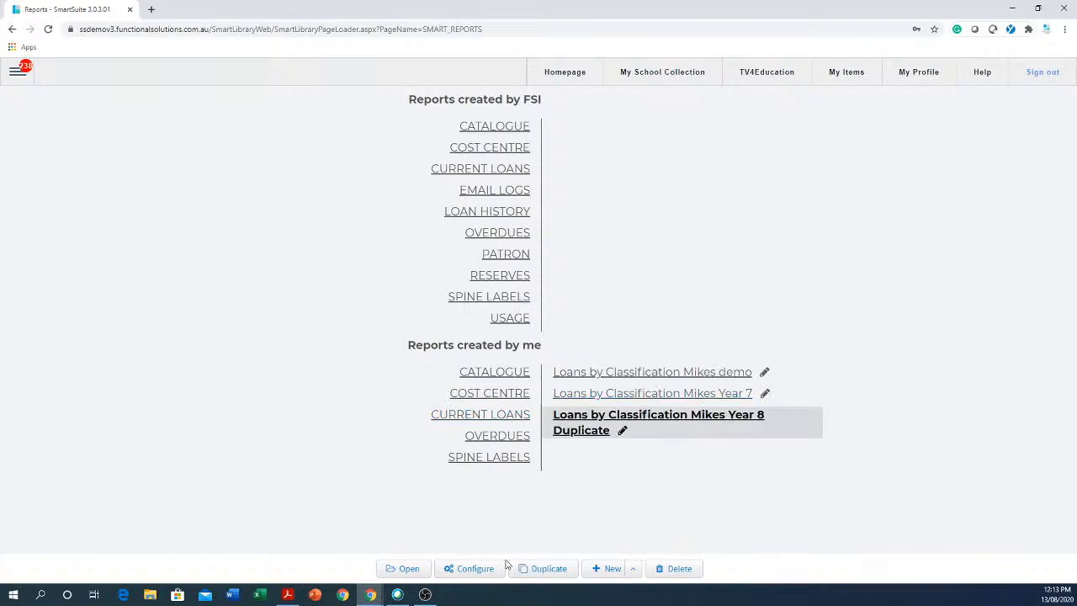
{"action": "left_click", "coordinate": [475, 570]}
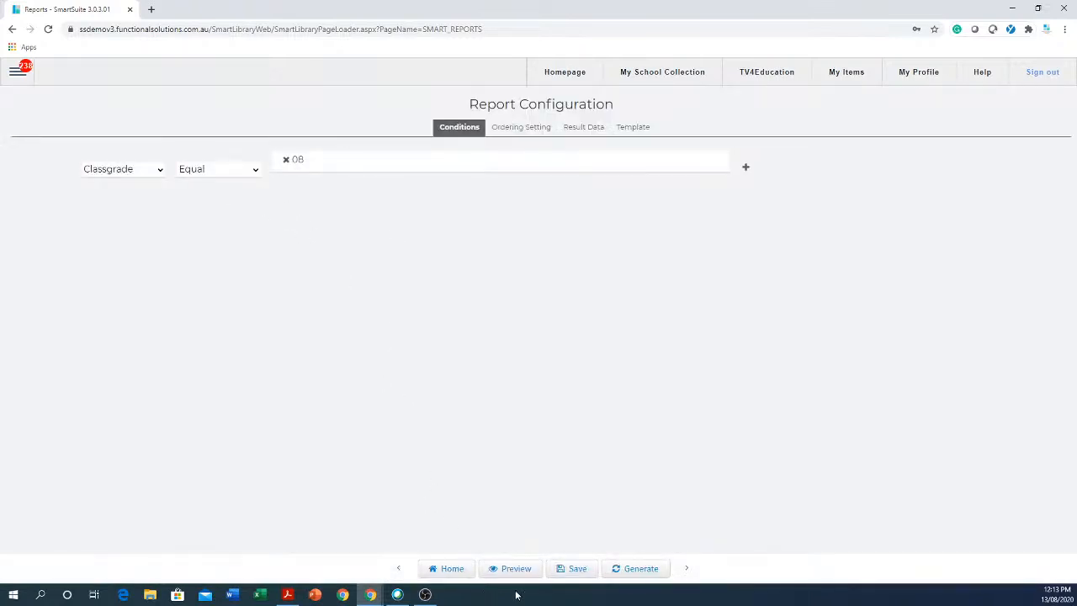
{"action": "left_click", "coordinate": [630, 569]}
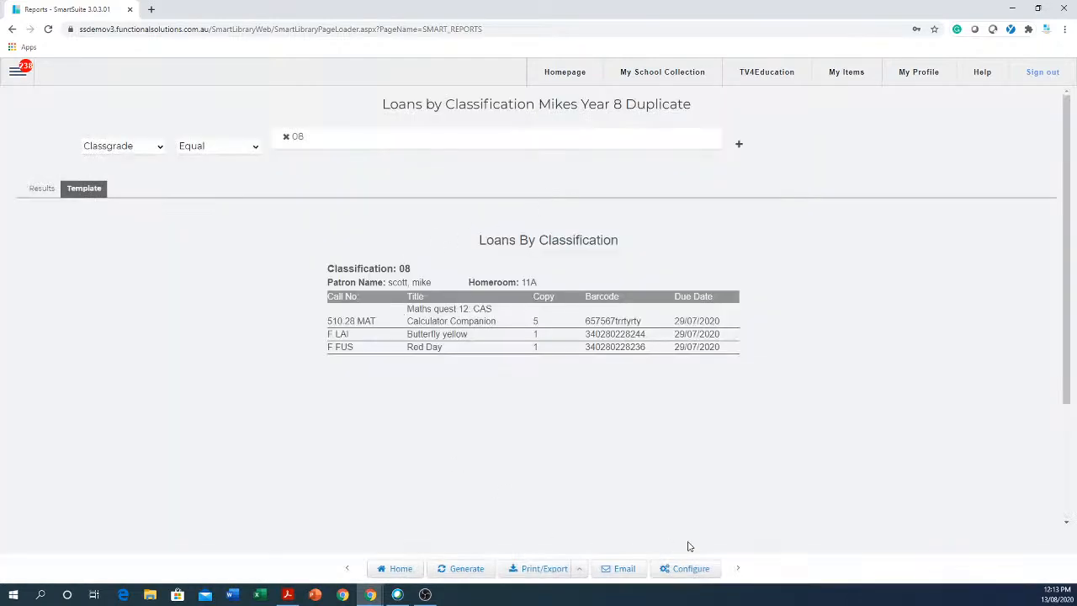
{"action": "left_click", "coordinate": [631, 570]}
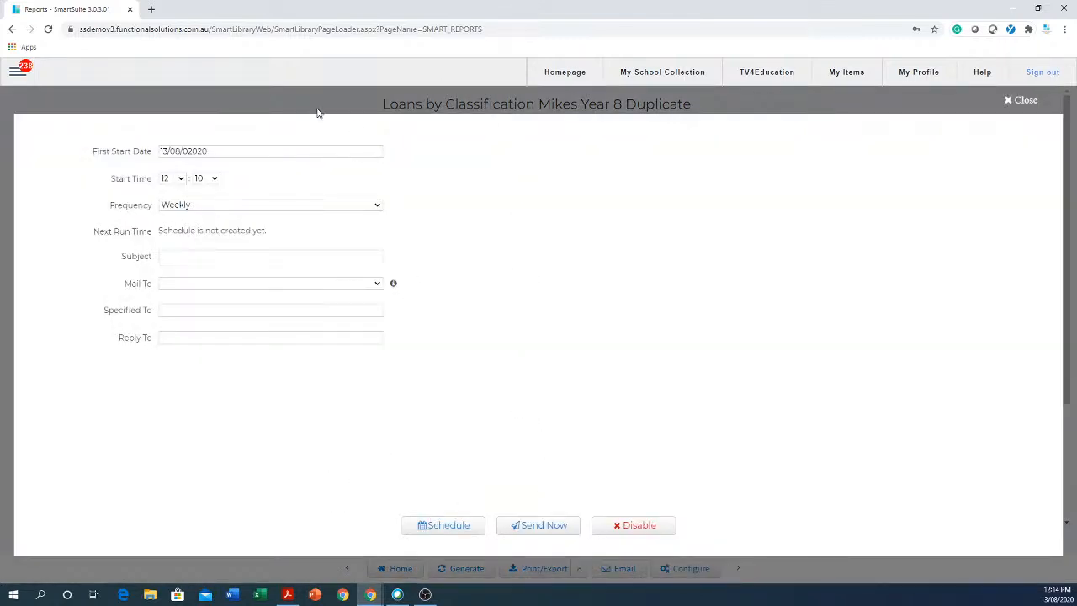
{"action": "left_click", "coordinate": [1027, 101]}
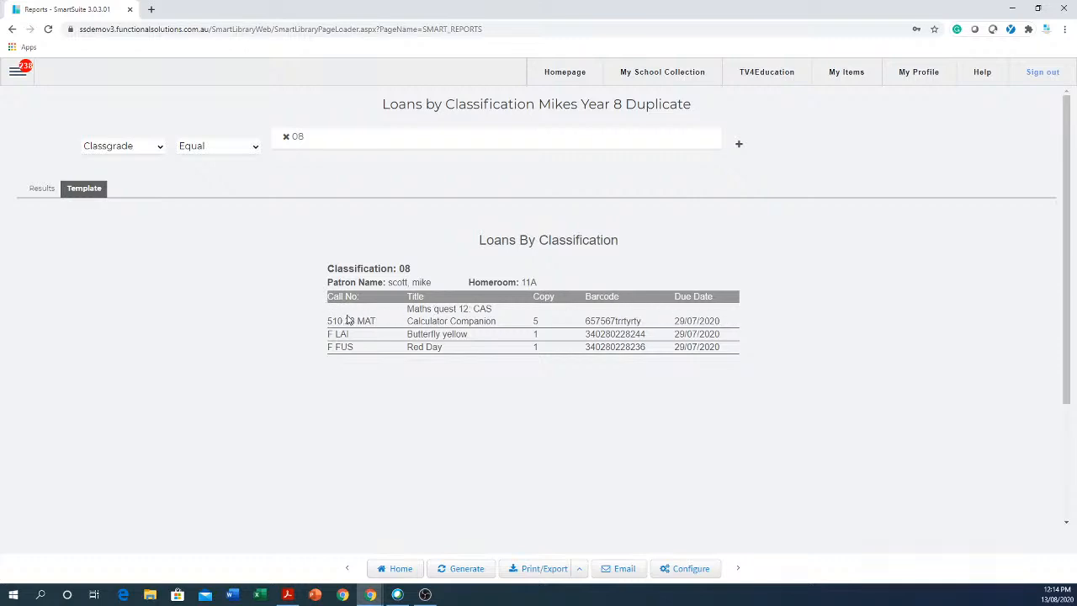
Review the report's Result Data and Template tabs, then return to the report list.
{"action": "left_click", "coordinate": [688, 571]}
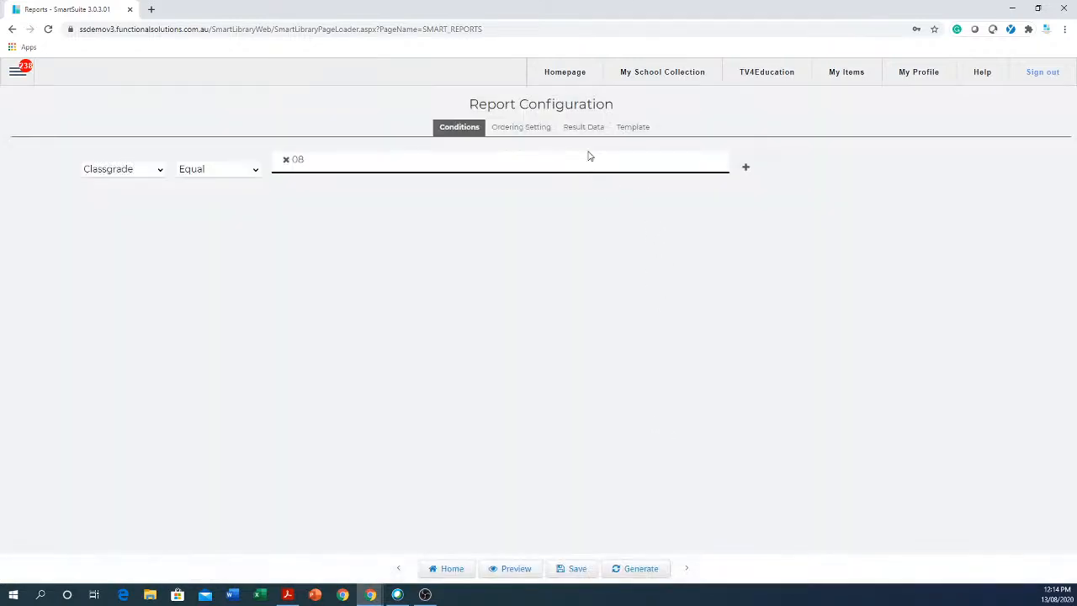
{"action": "left_click", "coordinate": [591, 129]}
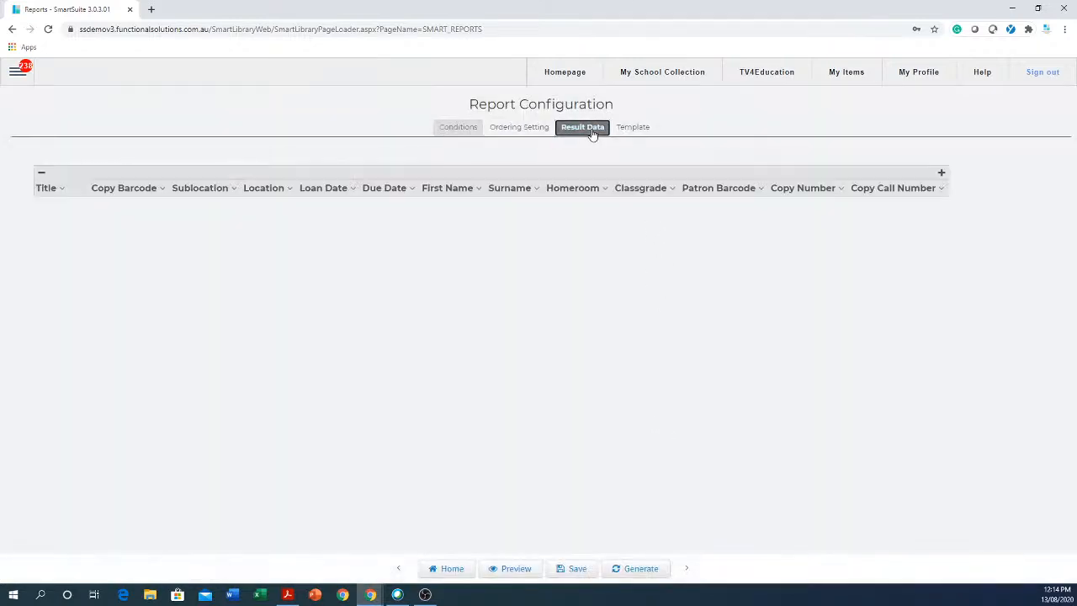
{"action": "left_click", "coordinate": [644, 129]}
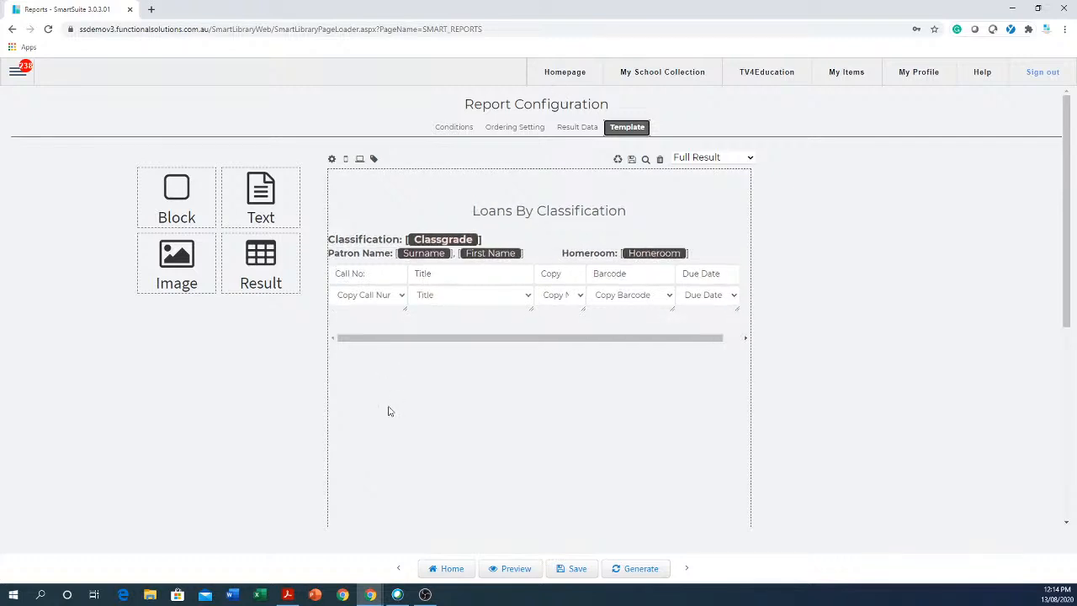
{"action": "left_click", "coordinate": [451, 569]}
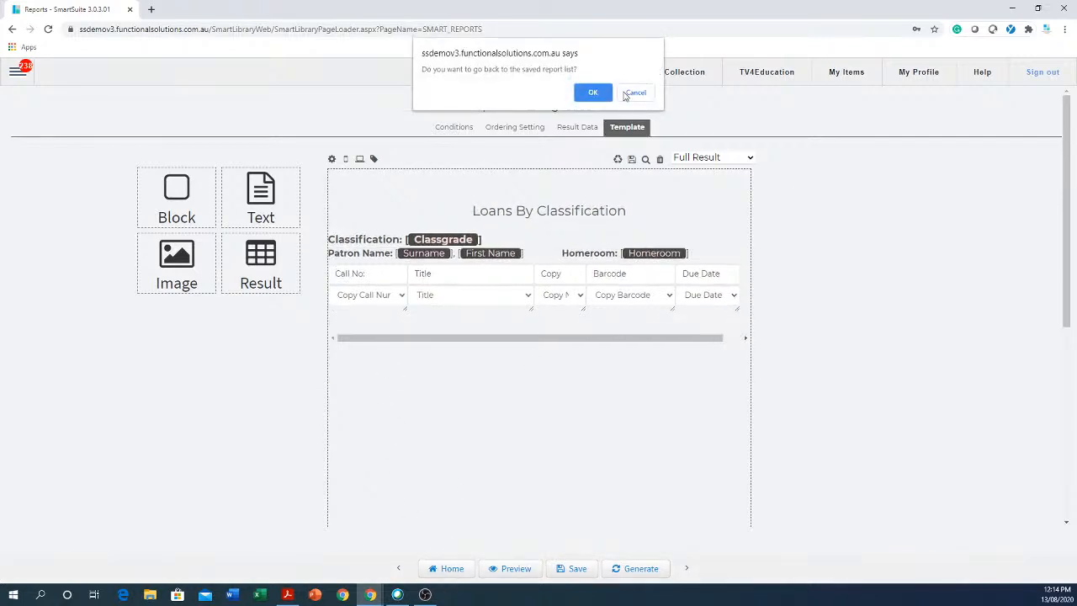
{"action": "left_click", "coordinate": [592, 92]}
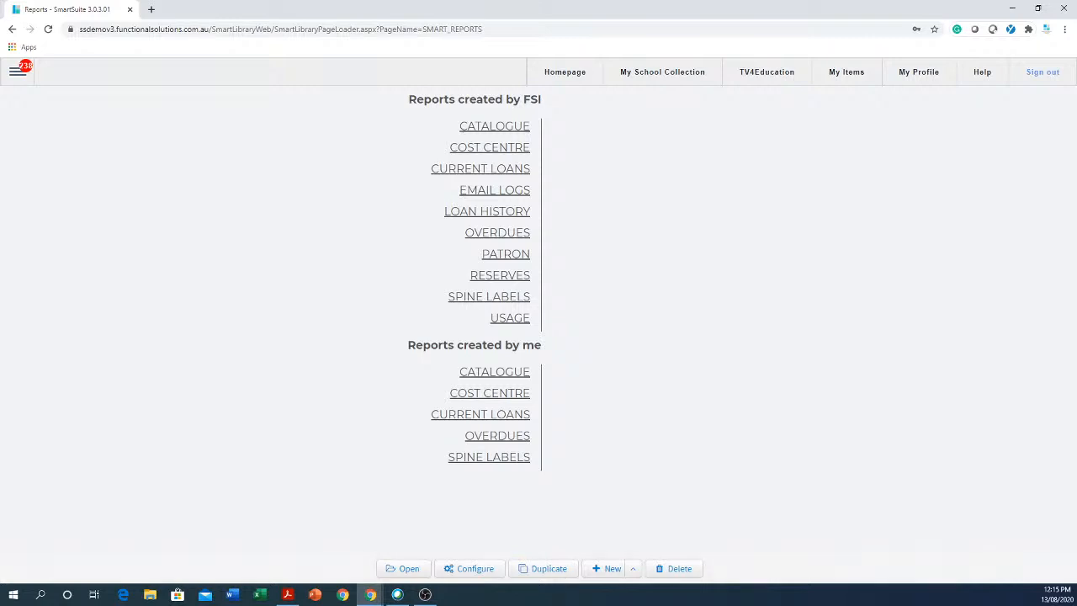
{"action": "left_click", "coordinate": [512, 418]}
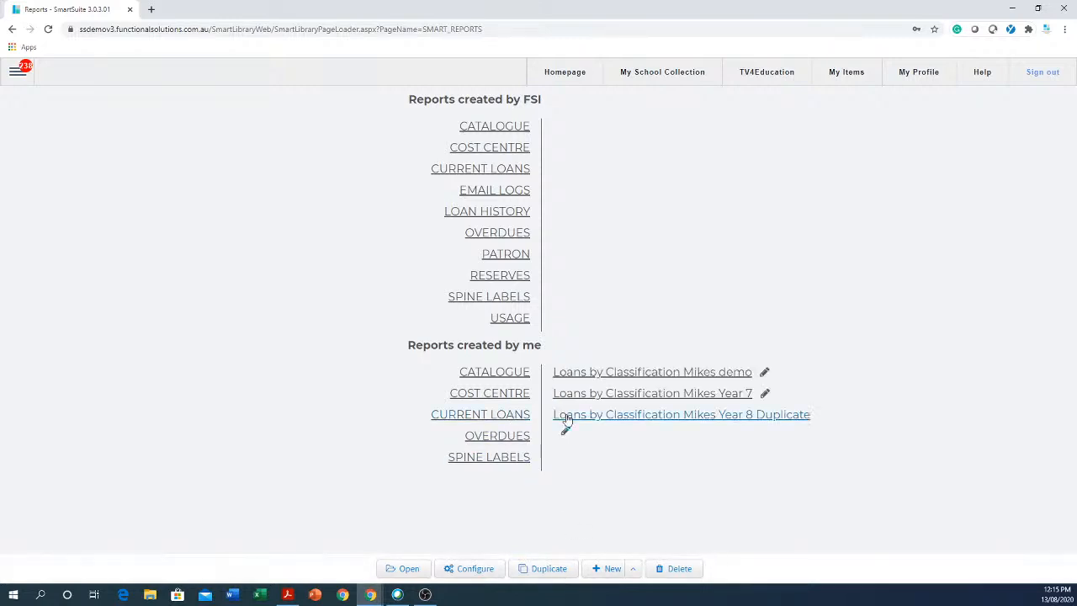
{"action": "left_click", "coordinate": [644, 395]}
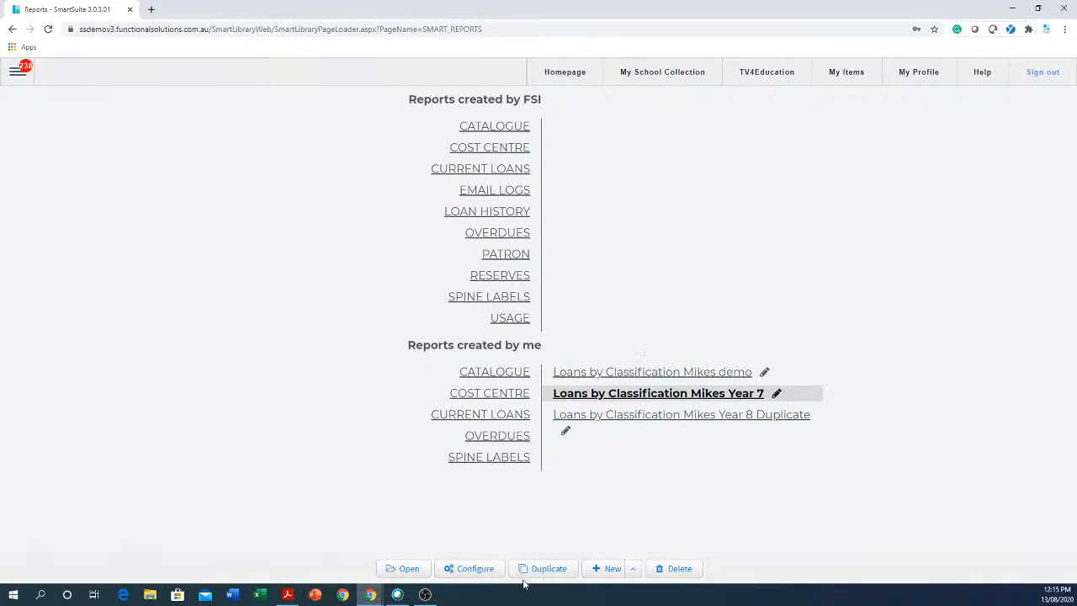
{"action": "left_click", "coordinate": [401, 569]}
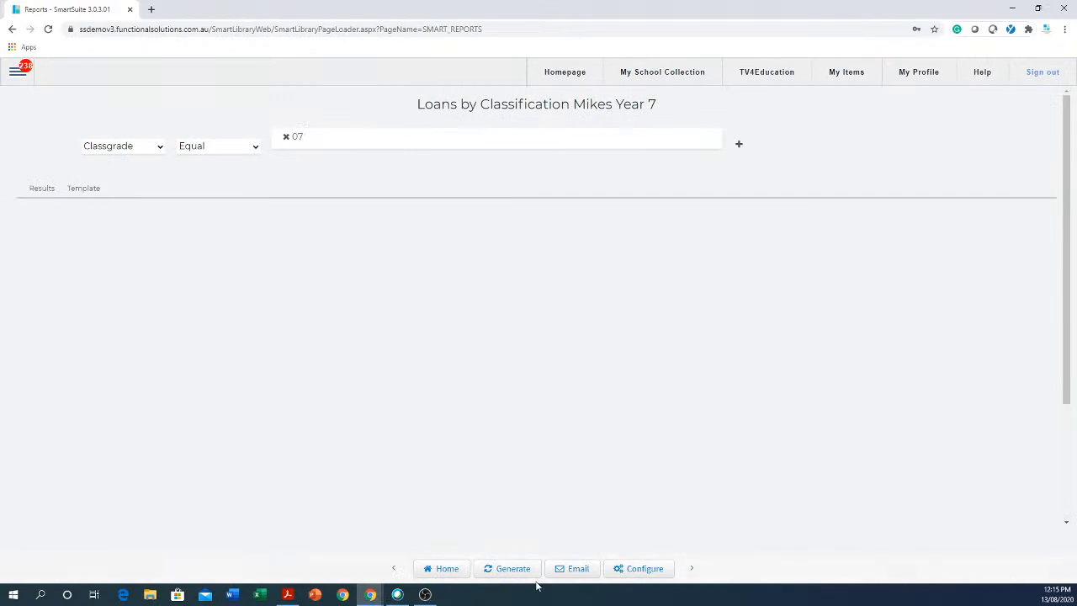
{"action": "left_click", "coordinate": [512, 569]}
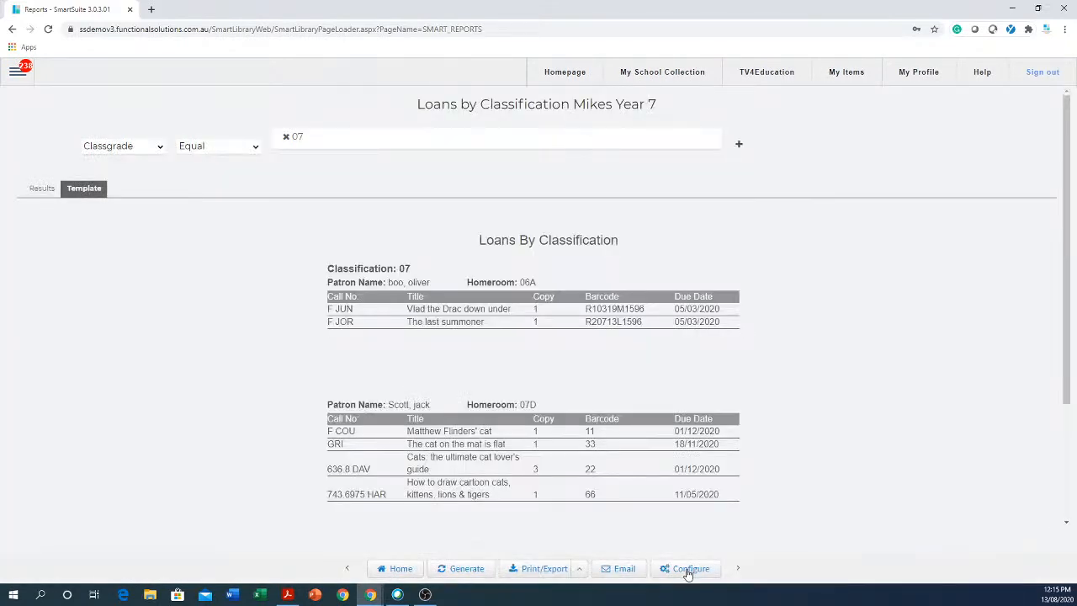
{"action": "left_click", "coordinate": [688, 568]}
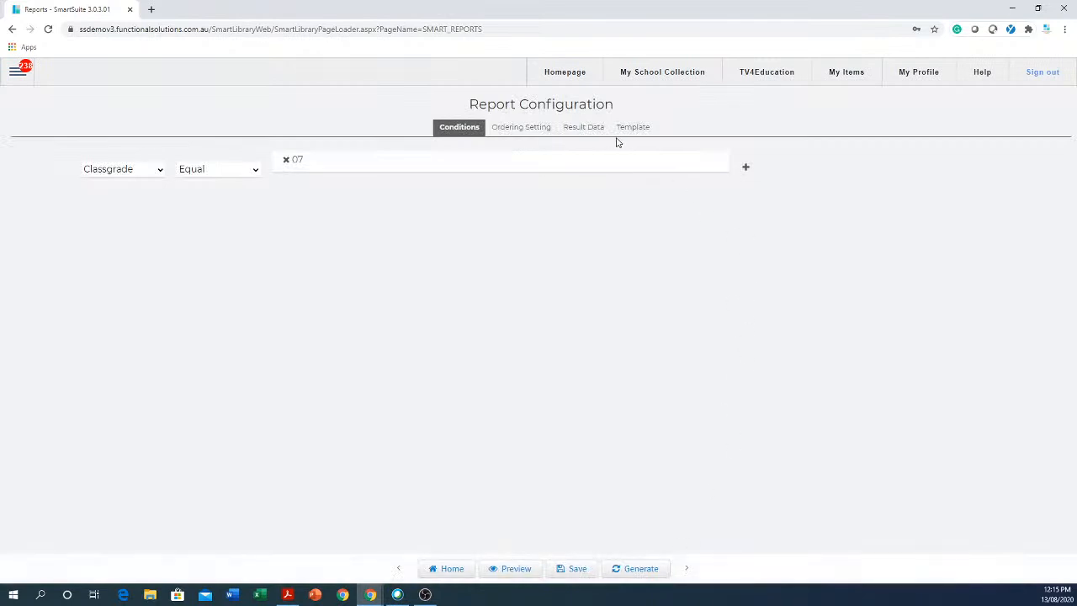
{"action": "left_click", "coordinate": [584, 131]}
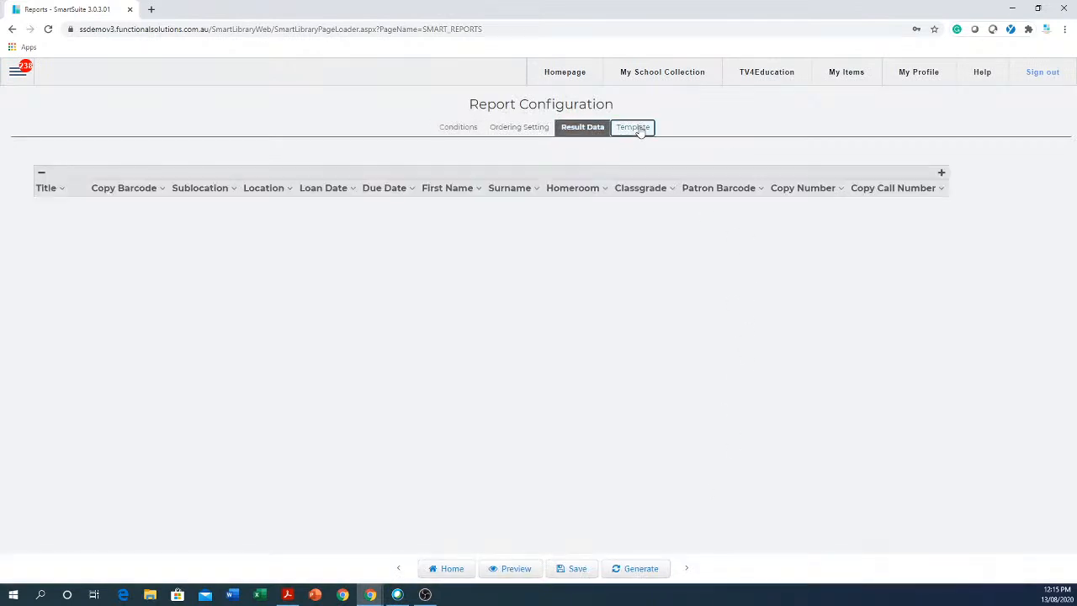
{"action": "left_click", "coordinate": [638, 129]}
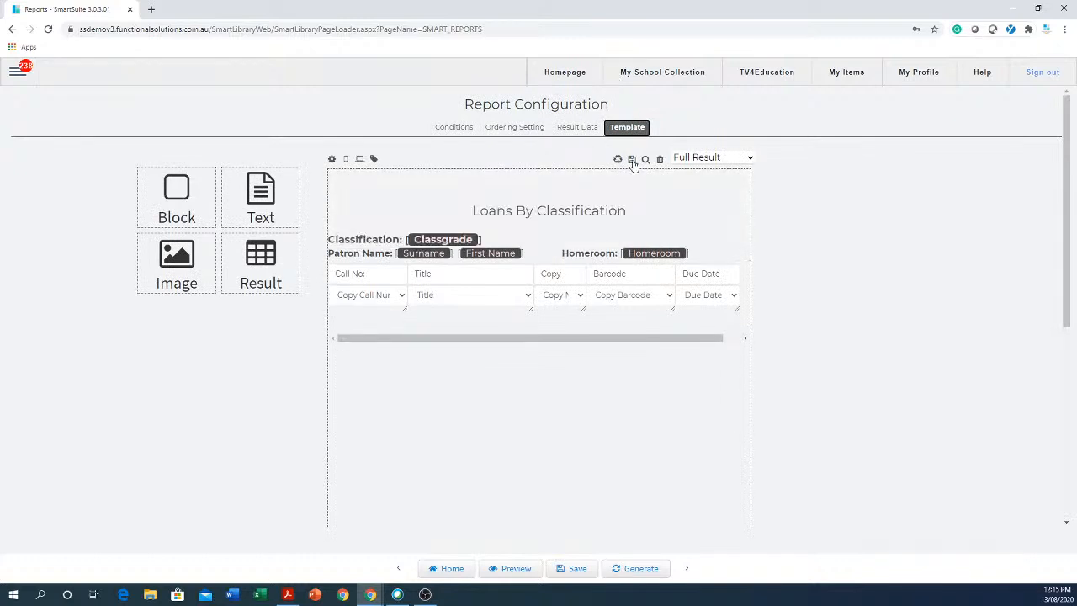
{"action": "left_click", "coordinate": [455, 571]}
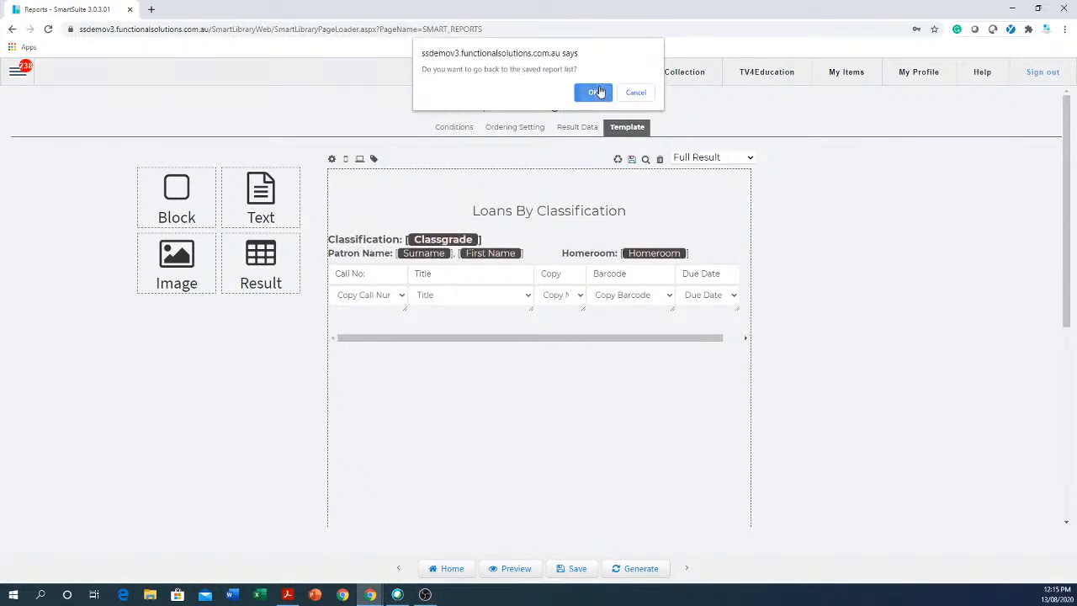
{"action": "left_click", "coordinate": [591, 98]}
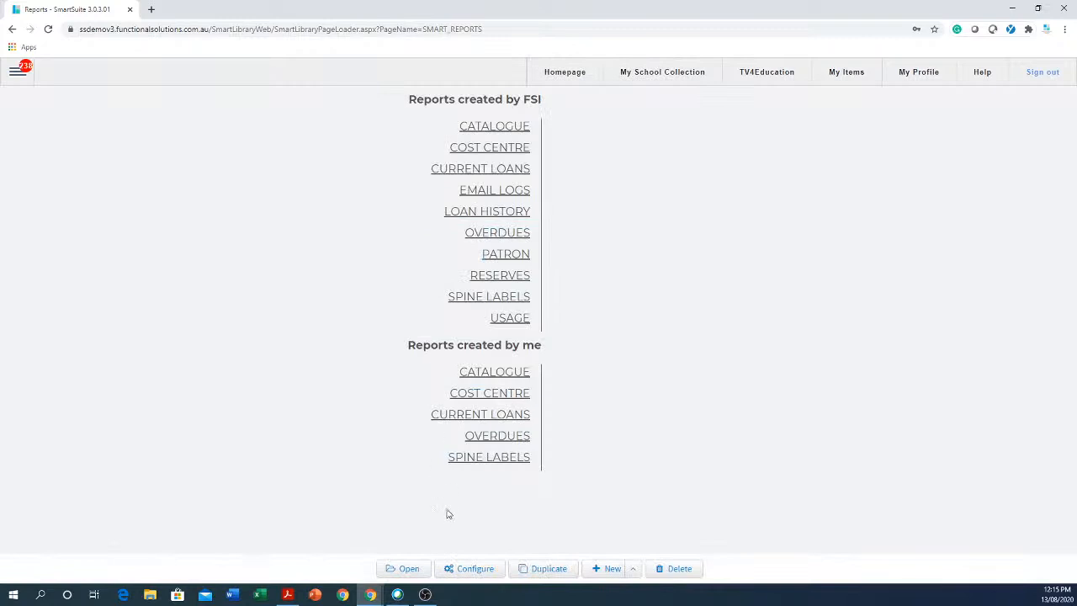
Open the CATALOGUE Copies by Location report and generate it for A7 Storeroom.
{"action": "left_click", "coordinate": [514, 129]}
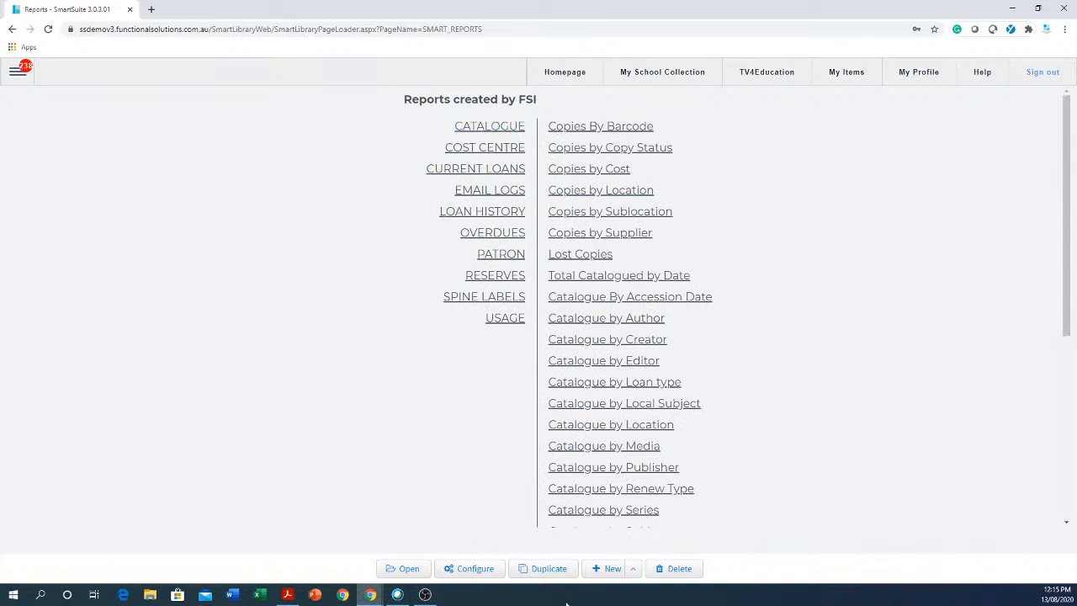
{"action": "left_click", "coordinate": [636, 192]}
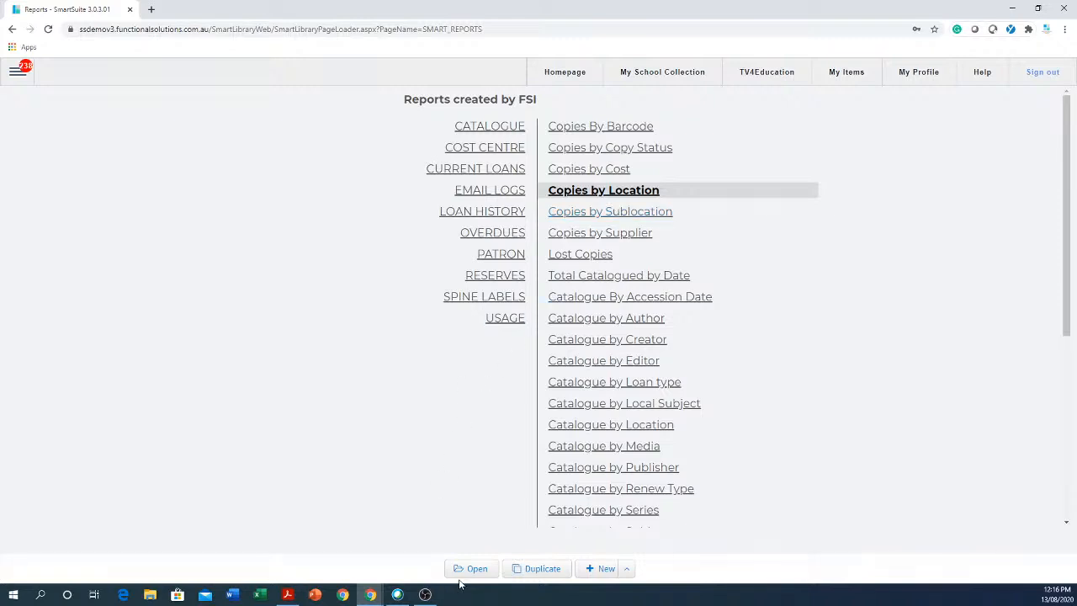
{"action": "left_click", "coordinate": [484, 572]}
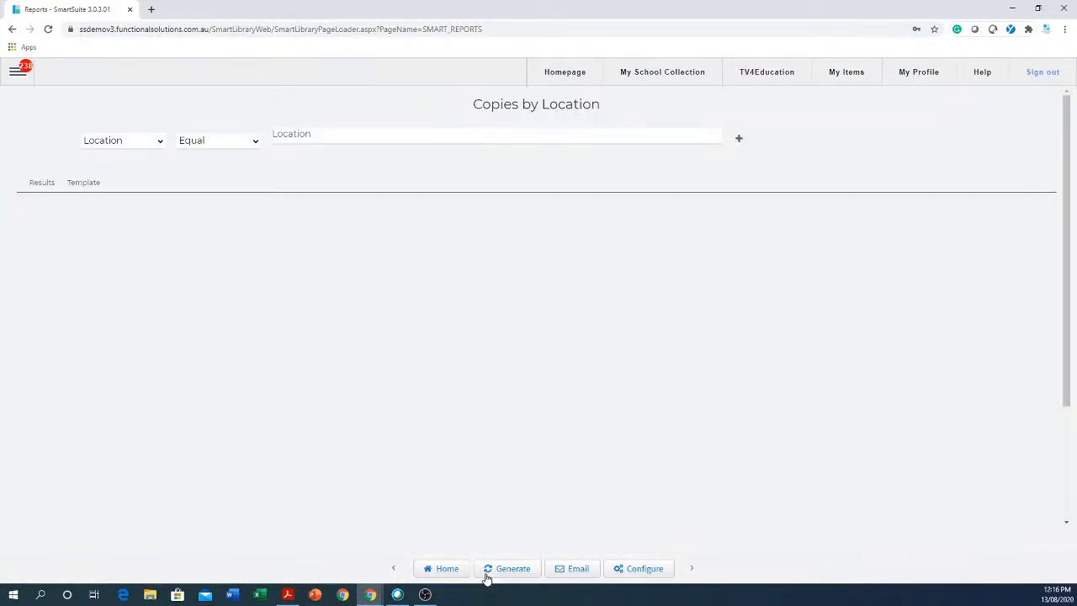
{"action": "left_click", "coordinate": [404, 142]}
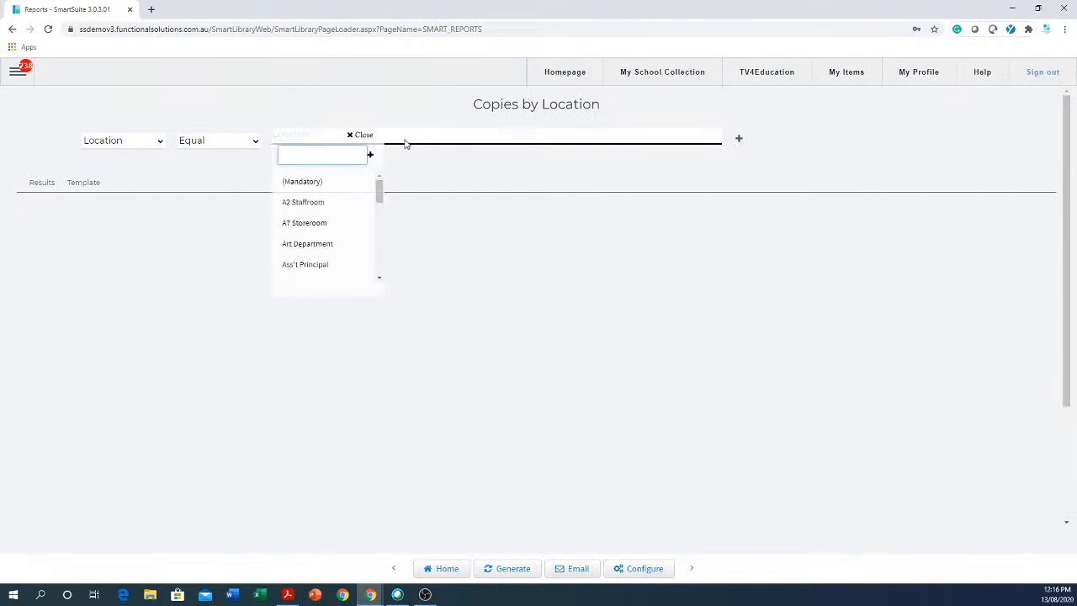
{"action": "left_click", "coordinate": [310, 229]}
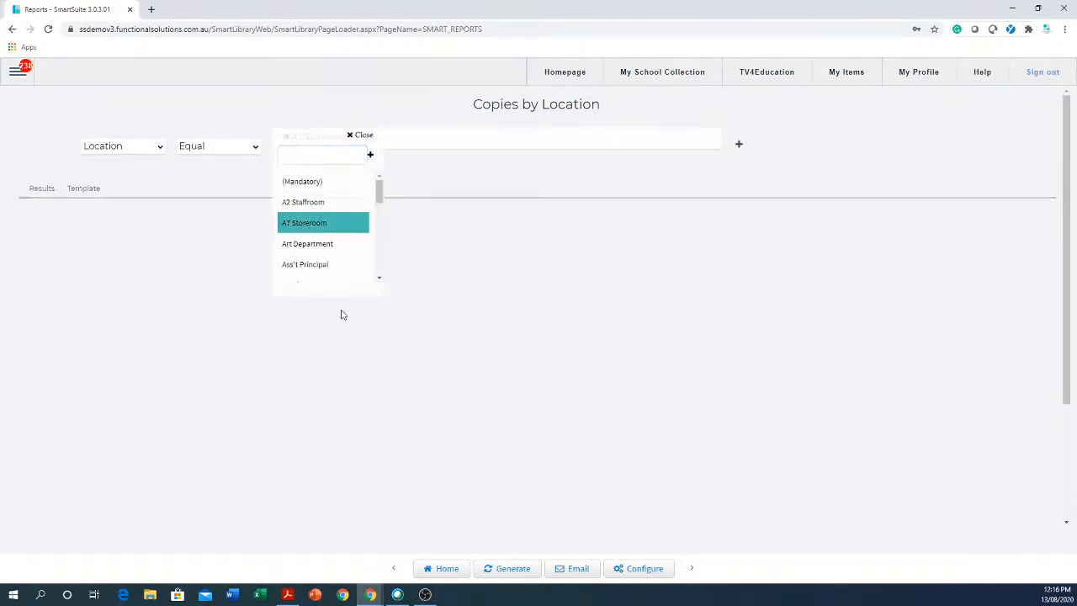
{"action": "left_click", "coordinate": [423, 404]}
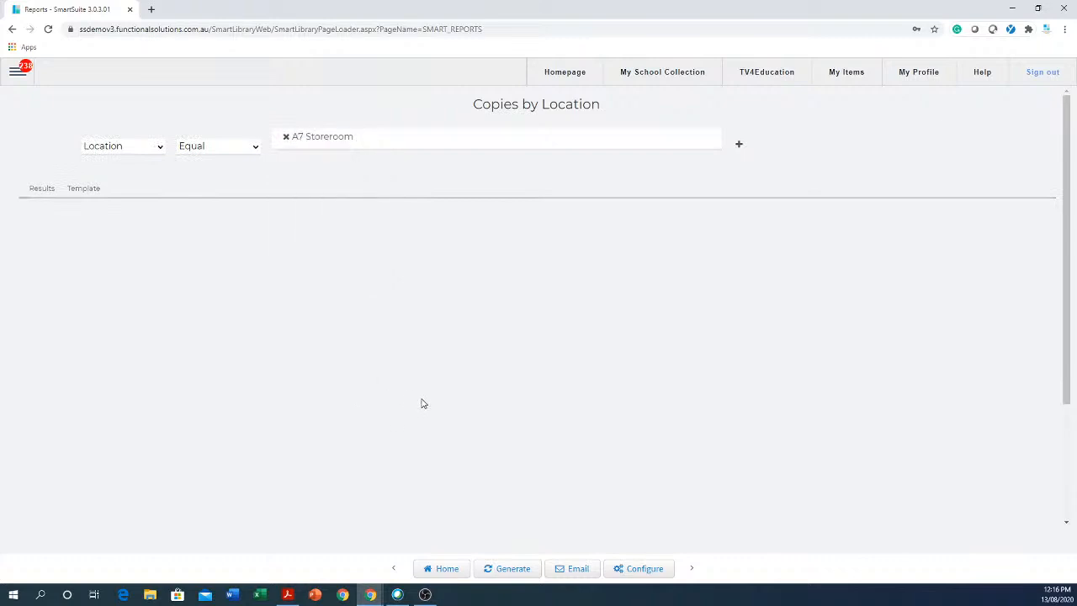
{"action": "left_click", "coordinate": [519, 570]}
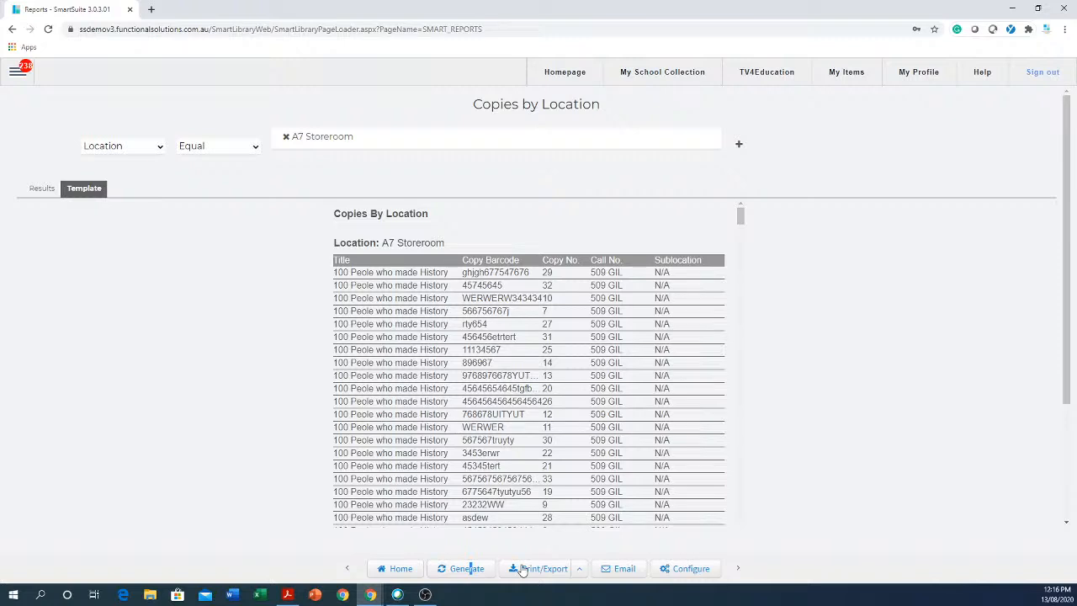
Scroll through the A7 Storeroom copies table and back to the top.
{"action": "left_click_drag", "start_coordinate": [730, 226], "coordinate": [811, 191]}
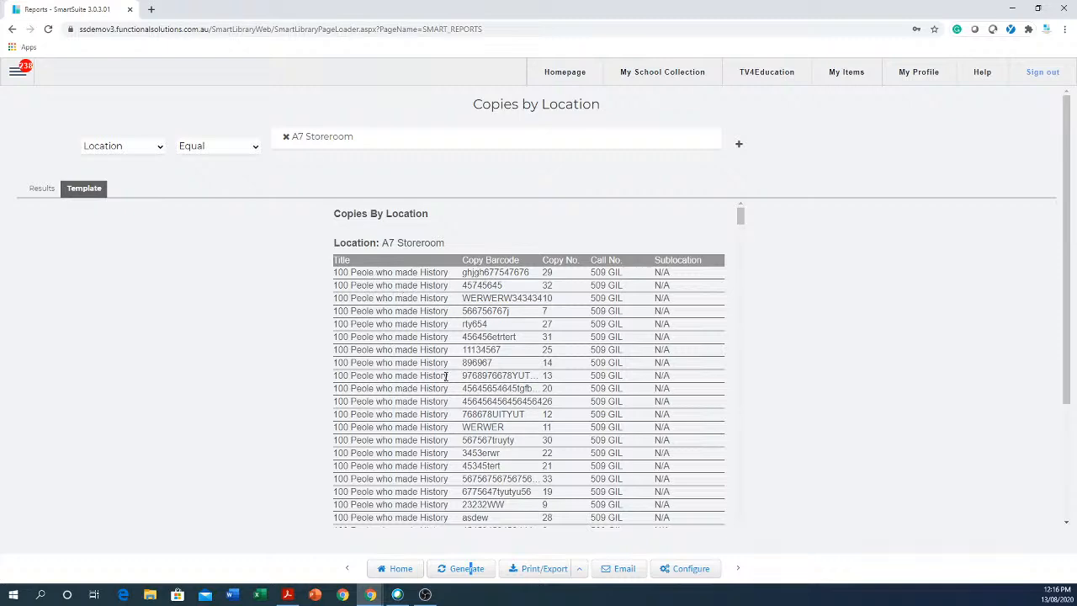
{"action": "left_click_drag", "start_coordinate": [735, 217], "coordinate": [736, 448]}
{"action": "scroll", "coordinate": [721, 499], "scroll_direction": "down", "scroll_amount": 15}
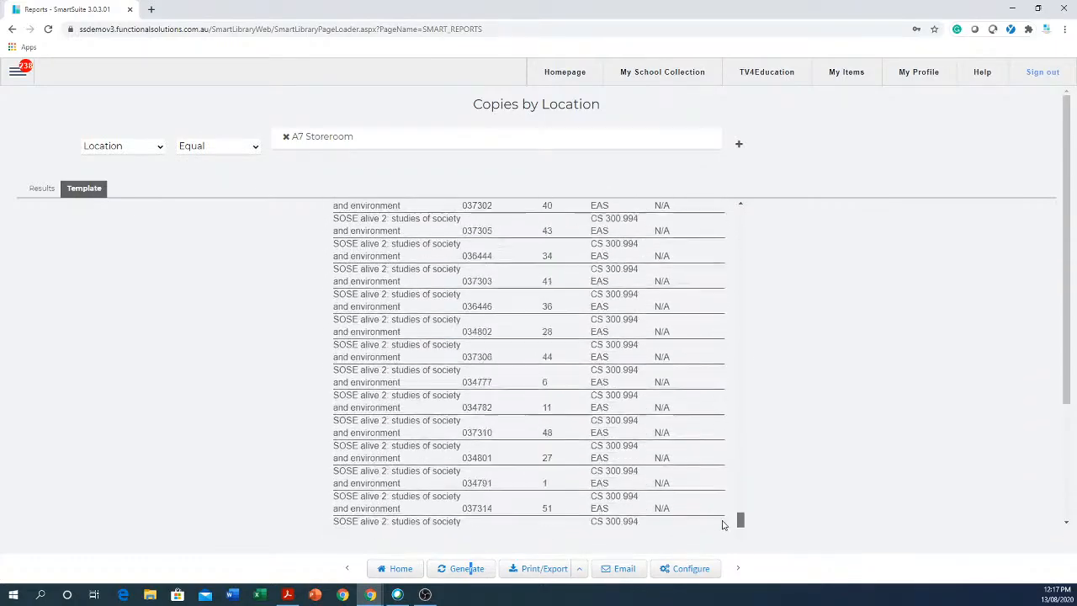
{"action": "left_click_drag", "start_coordinate": [739, 515], "coordinate": [755, 218]}
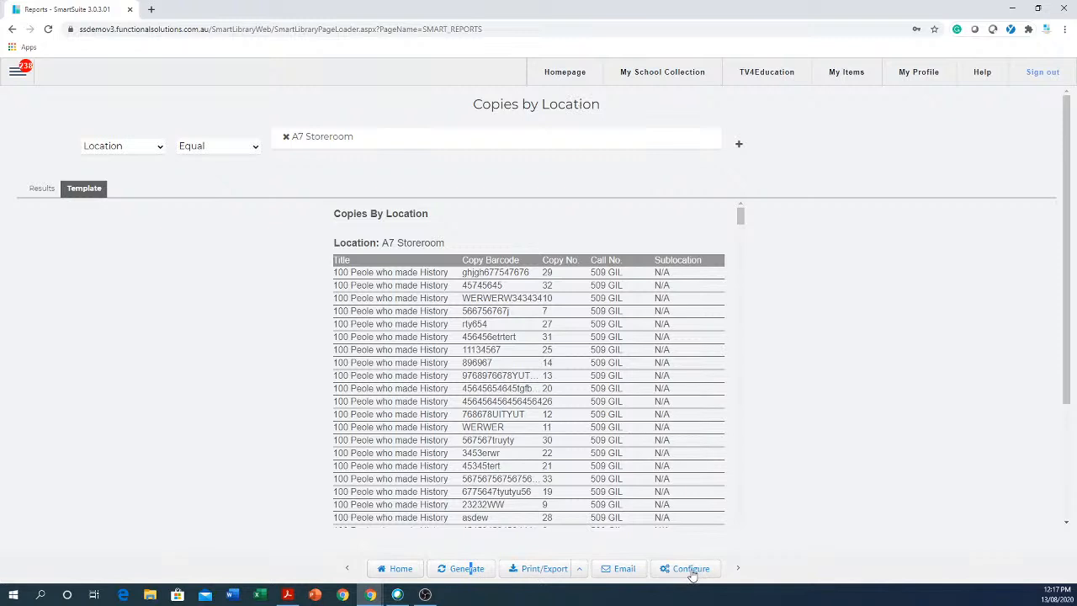
Rename the report to 'Copies with Author and no sub location' and save it.
{"action": "left_click", "coordinate": [691, 569]}
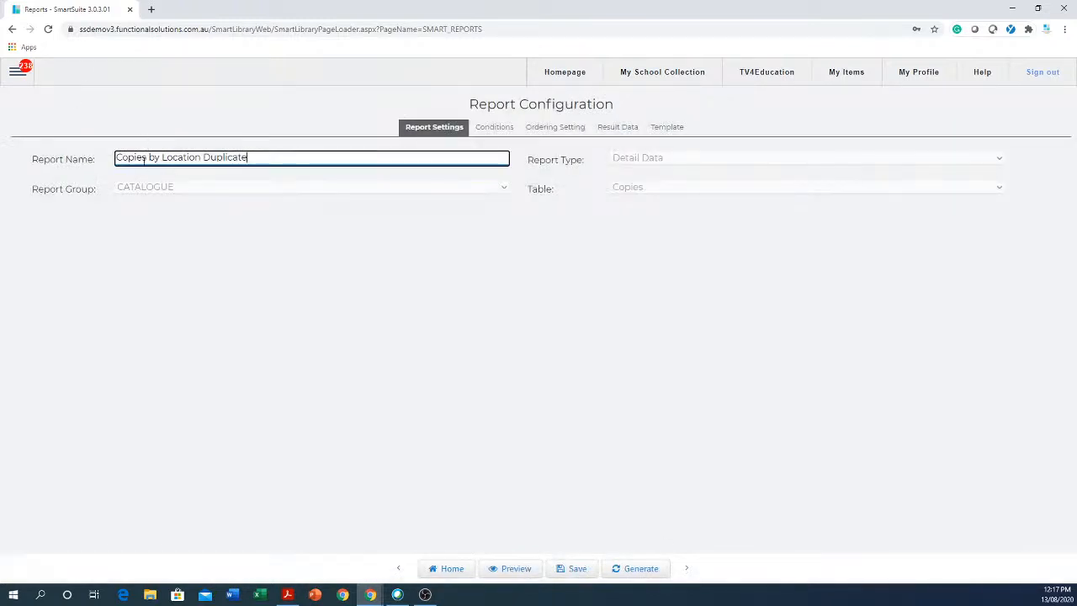
{"action": "left_click_drag", "start_coordinate": [150, 157], "coordinate": [349, 163]}
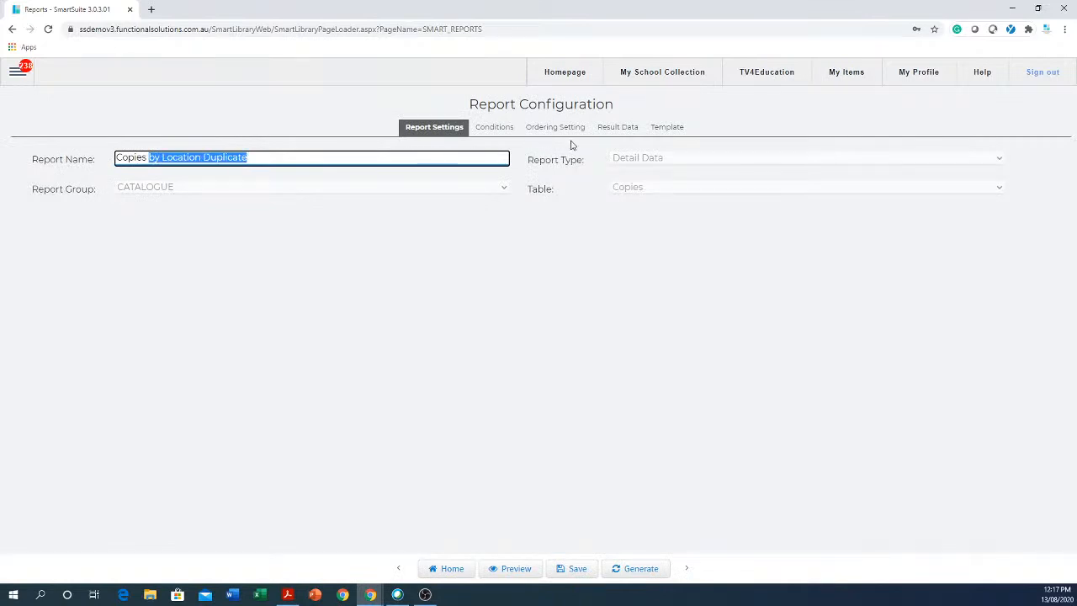
{"action": "type", "text": "by "}
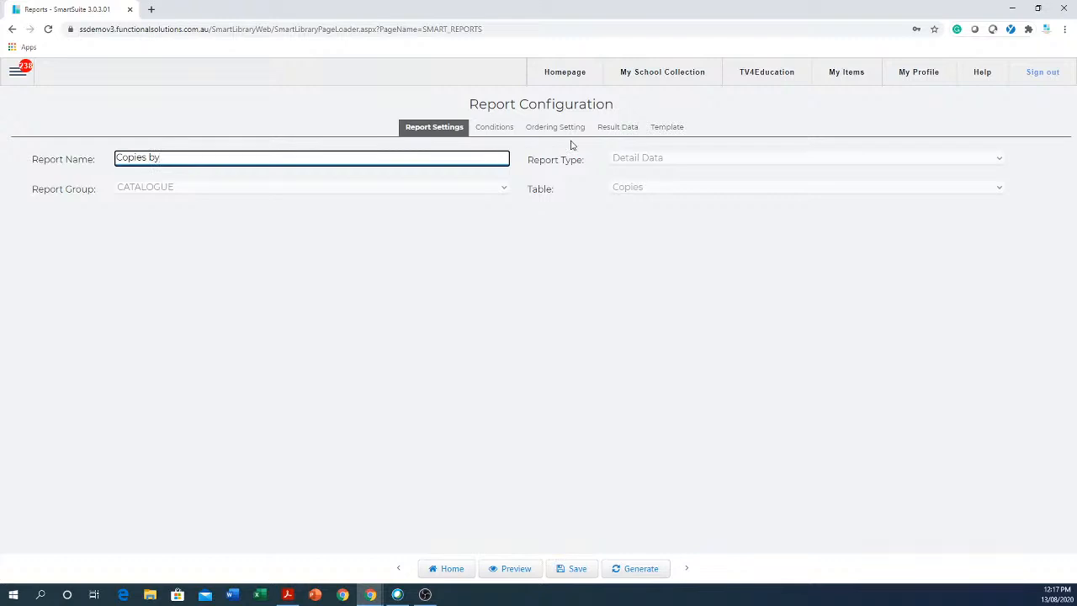
{"action": "key", "text": "BackSpace"}
{"action": "key", "text": "BackSpace"}
{"action": "key", "text": "BackSpace"}
{"action": "type", "text": "with Author and no sub location"}
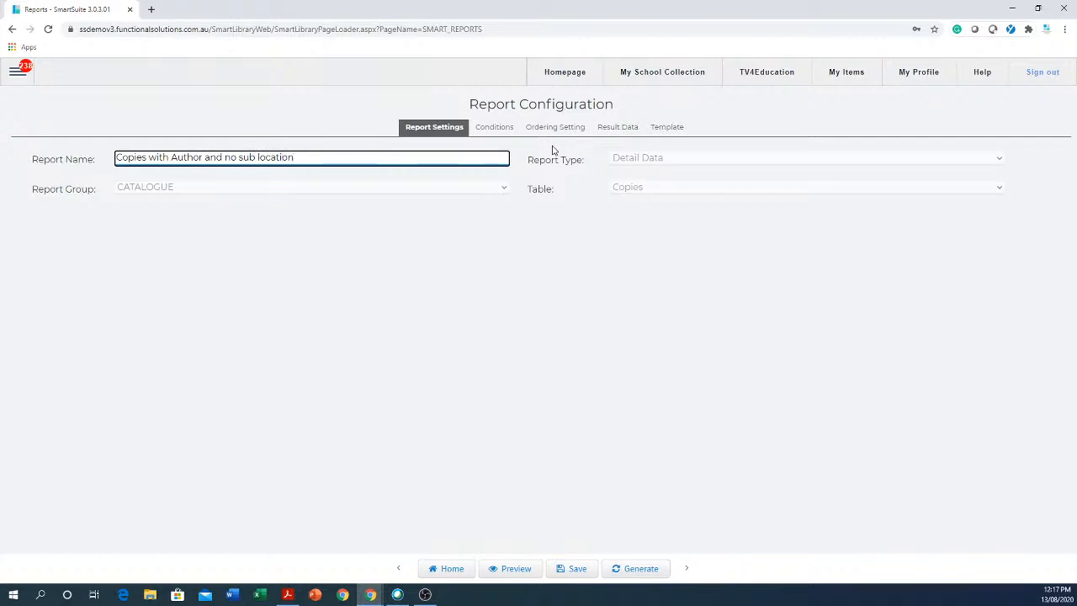
{"action": "left_click", "coordinate": [581, 572]}
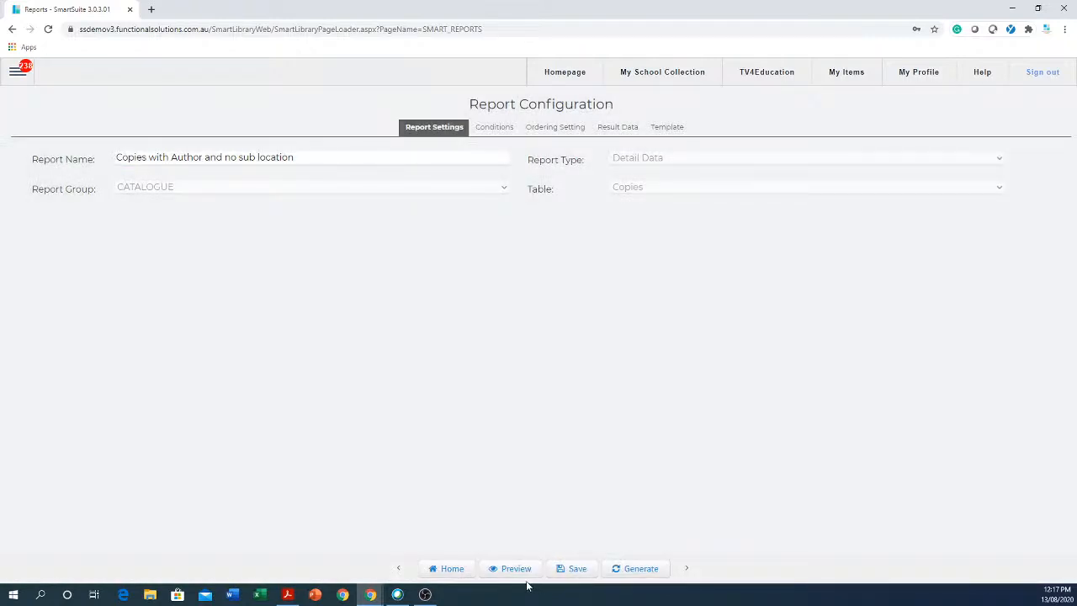
Leave the report configuration and confirm the return to the saved report list.
{"action": "left_click", "coordinate": [301, 158]}
{"action": "left_click_drag", "start_coordinate": [299, 162], "coordinate": [104, 145]}
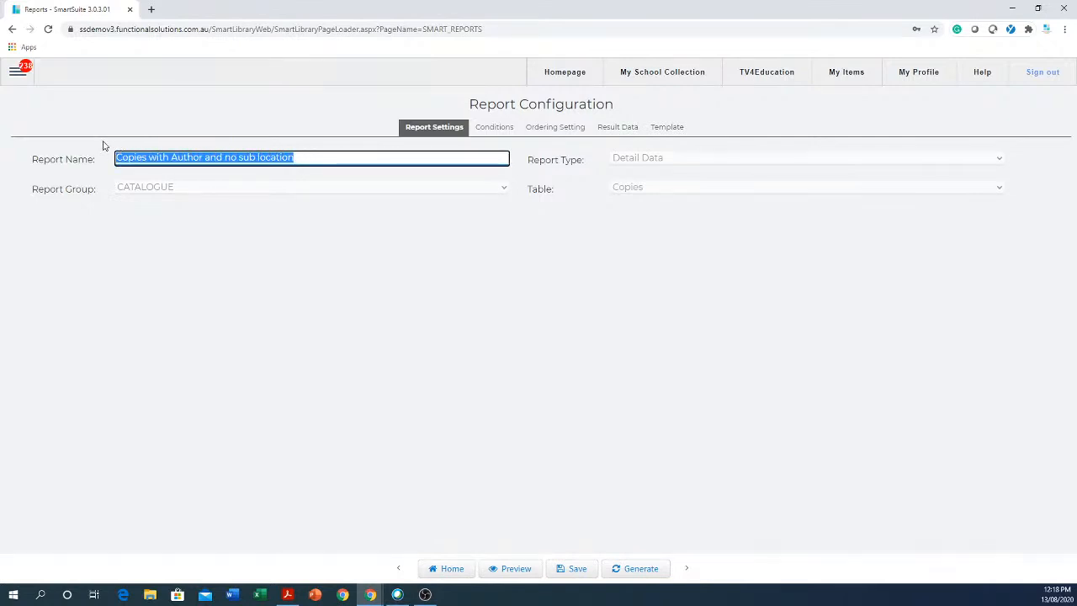
{"action": "left_click", "coordinate": [453, 571]}
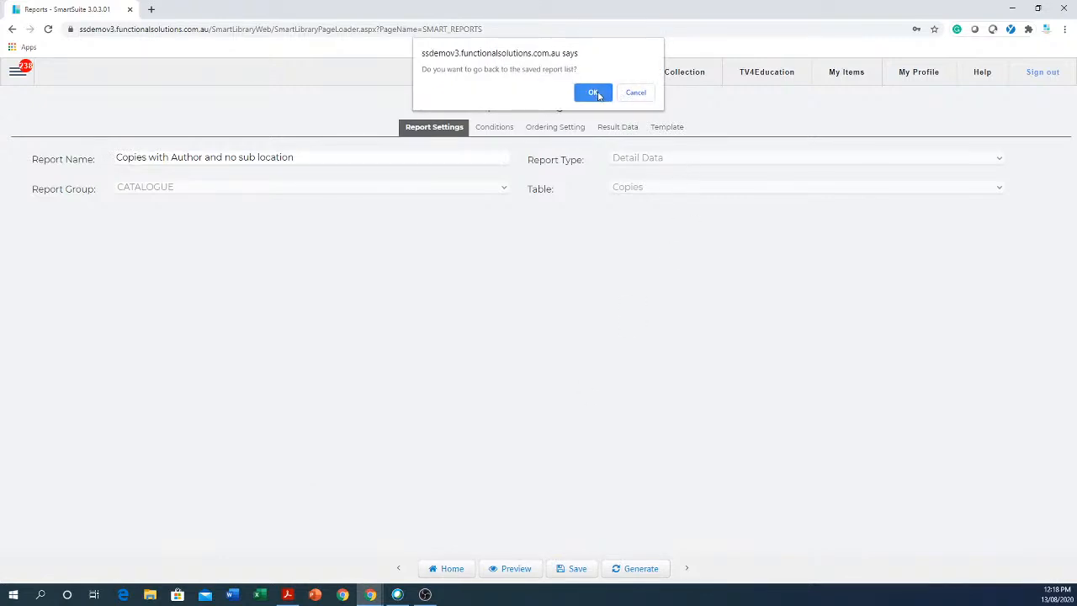
{"action": "left_click", "coordinate": [597, 94]}
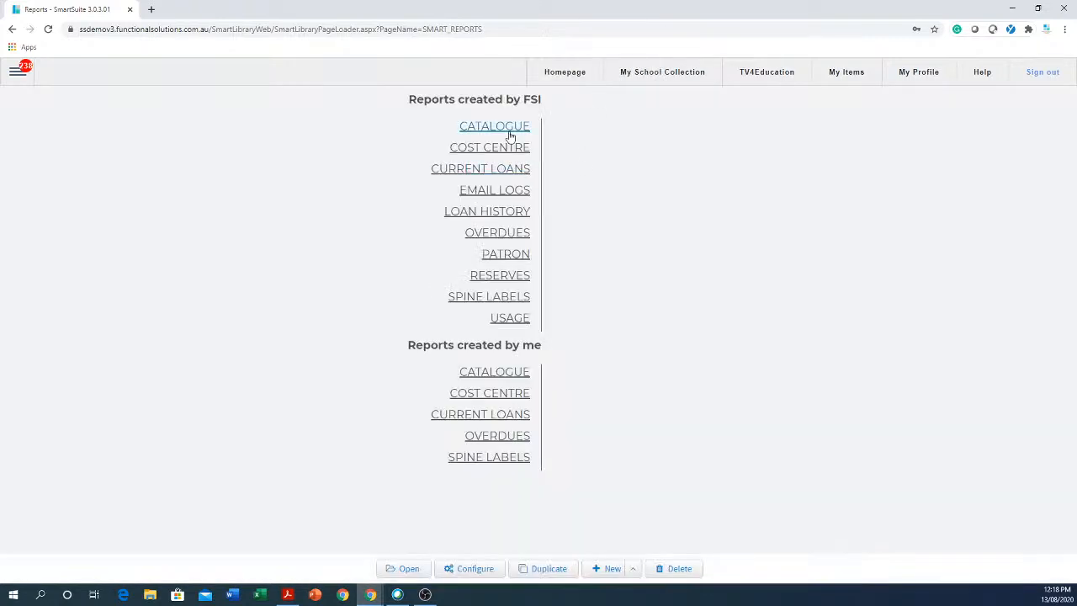
Open 'Copies with Author and no sub location' from my CATALOGUE reports and generate it.
{"action": "left_click", "coordinate": [512, 132]}
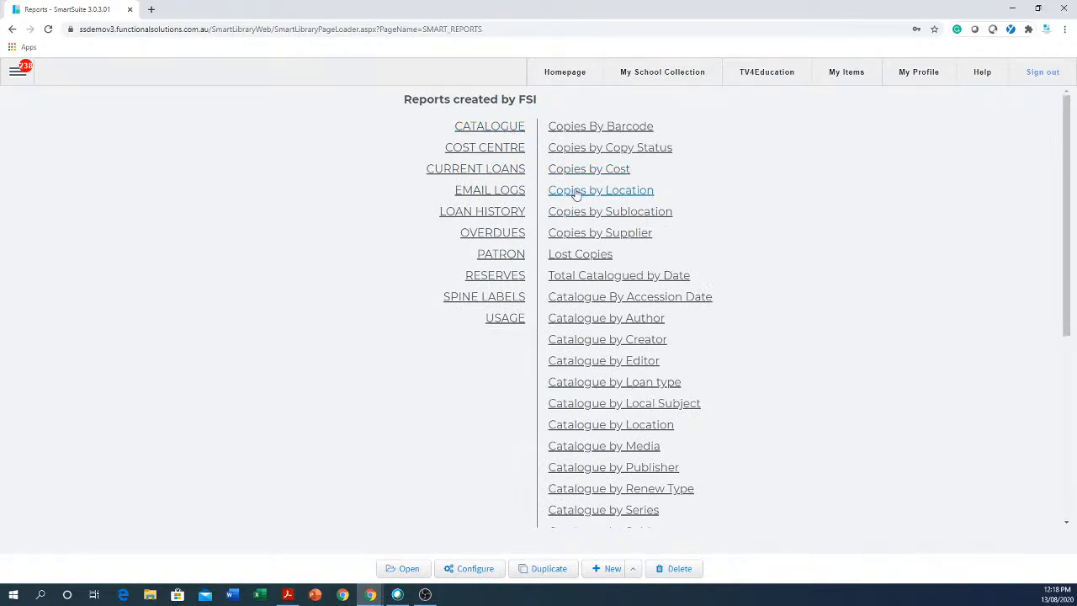
{"action": "scroll", "coordinate": [393, 224], "scroll_direction": "down", "scroll_amount": 1}
{"action": "scroll", "coordinate": [393, 224], "scroll_direction": "down", "scroll_amount": 3}
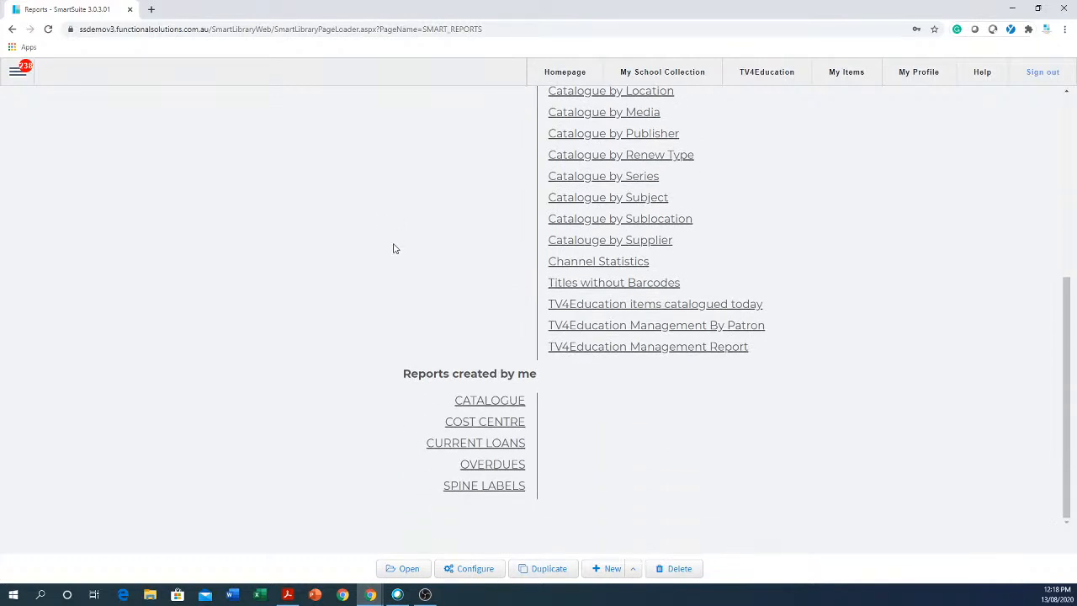
{"action": "left_click", "coordinate": [492, 402]}
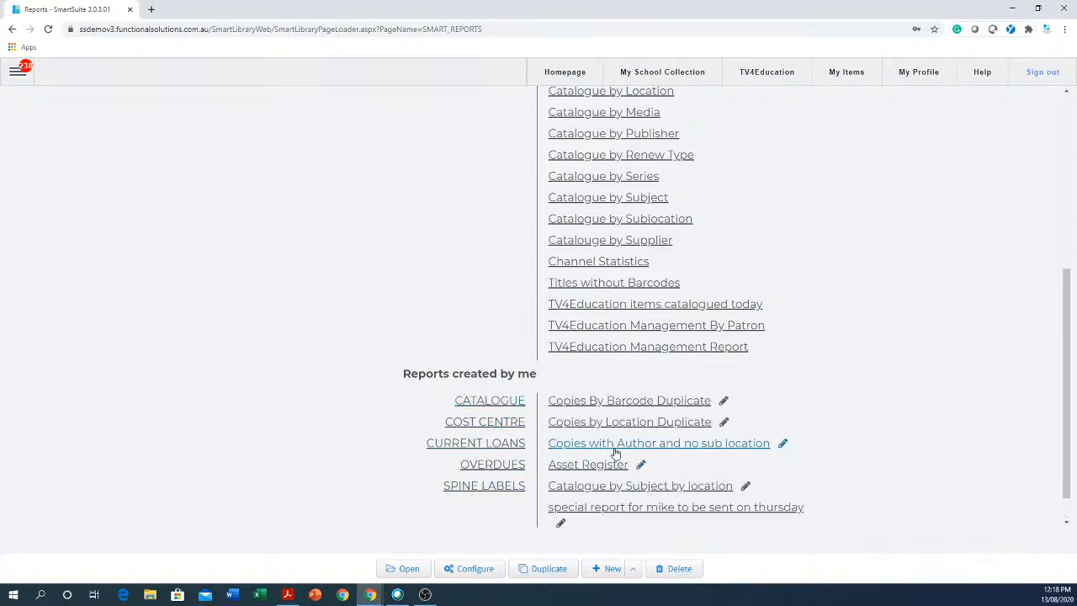
{"action": "left_click", "coordinate": [711, 450]}
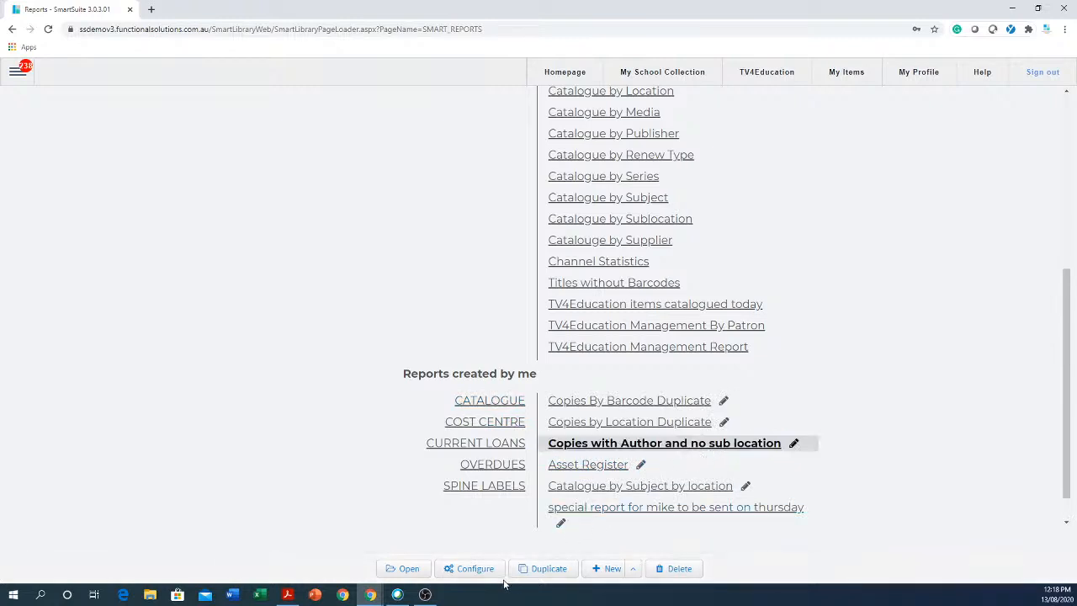
{"action": "left_click", "coordinate": [405, 568]}
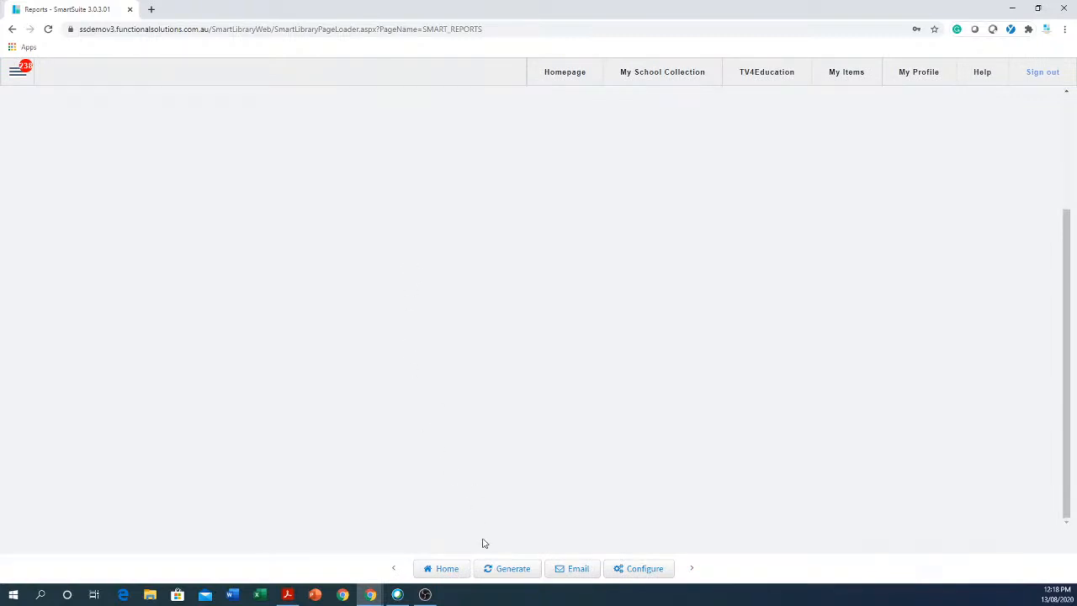
{"action": "left_click", "coordinate": [514, 570]}
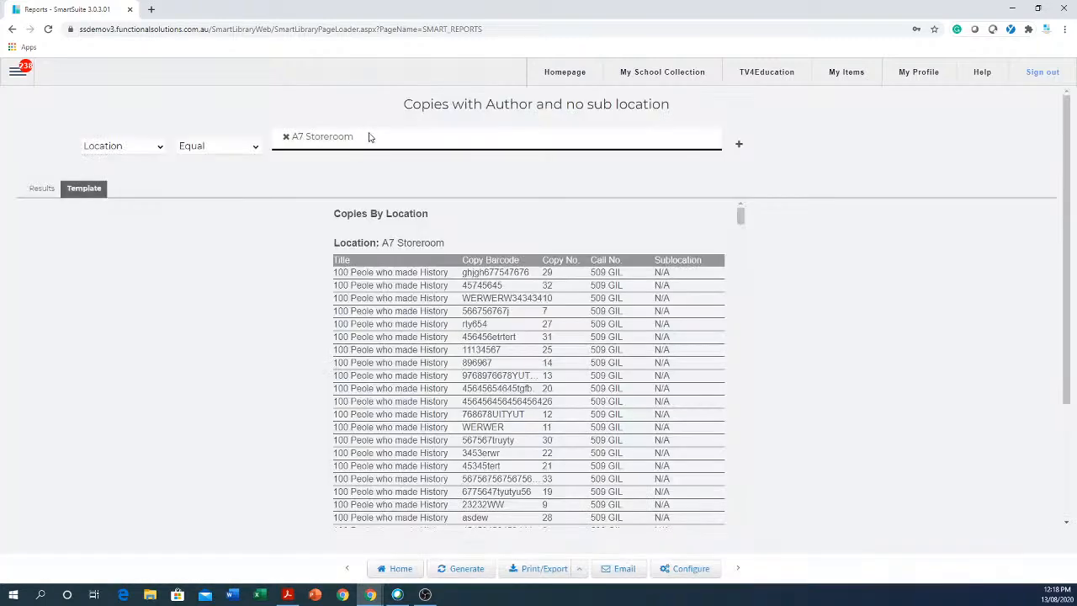
Return to the report's configuration with its Location Equal A7 Storeroom condition.
{"action": "left_click_drag", "start_coordinate": [368, 139], "coordinate": [289, 132]}
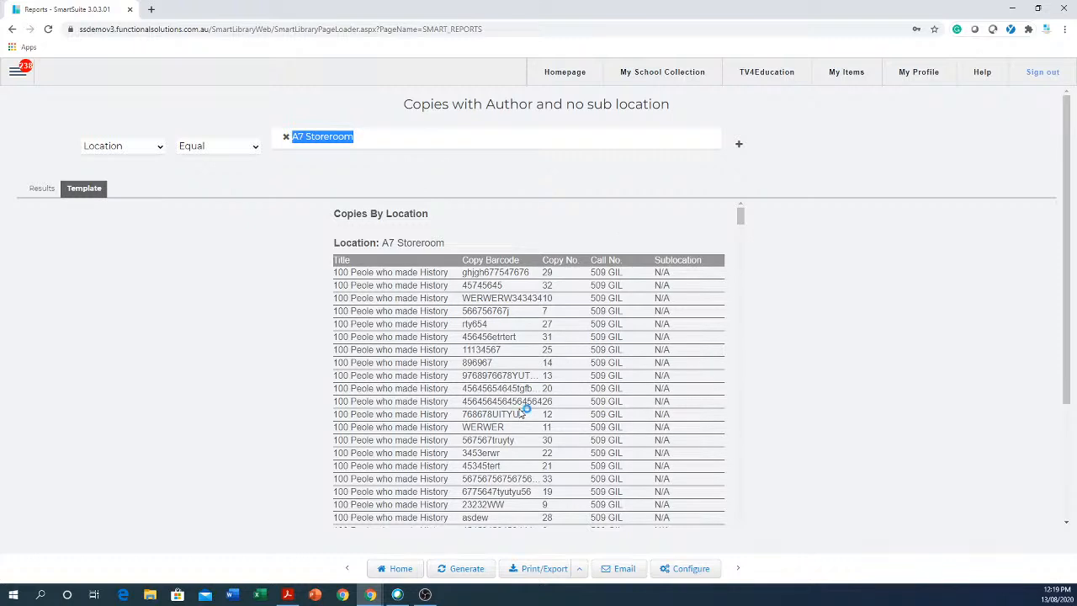
{"action": "left_click", "coordinate": [695, 572]}
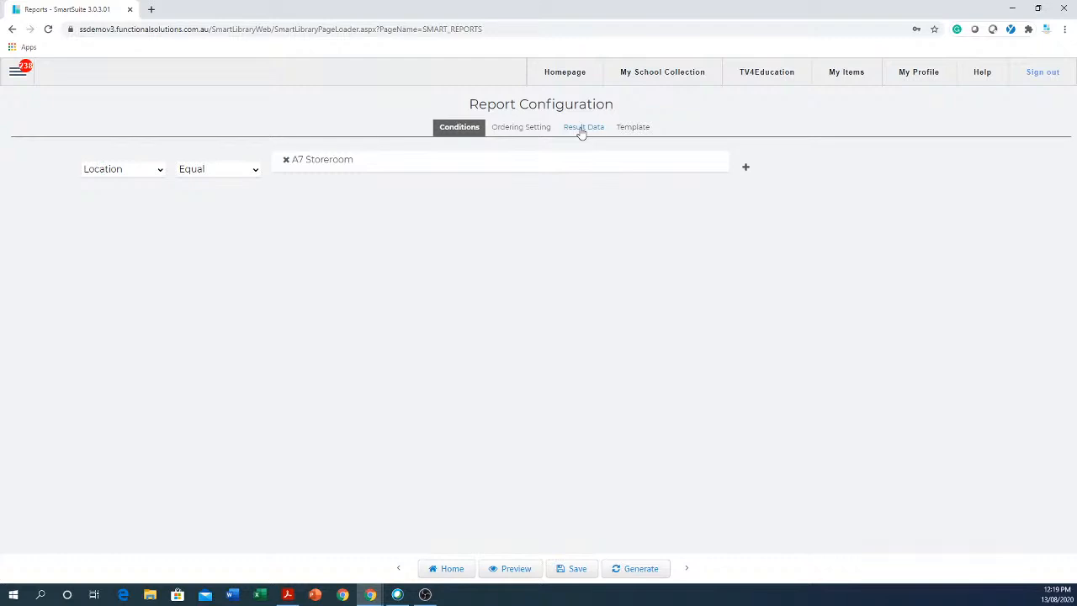
Add two new columns to the end of the report's Result Data.
{"action": "left_click", "coordinate": [581, 131]}
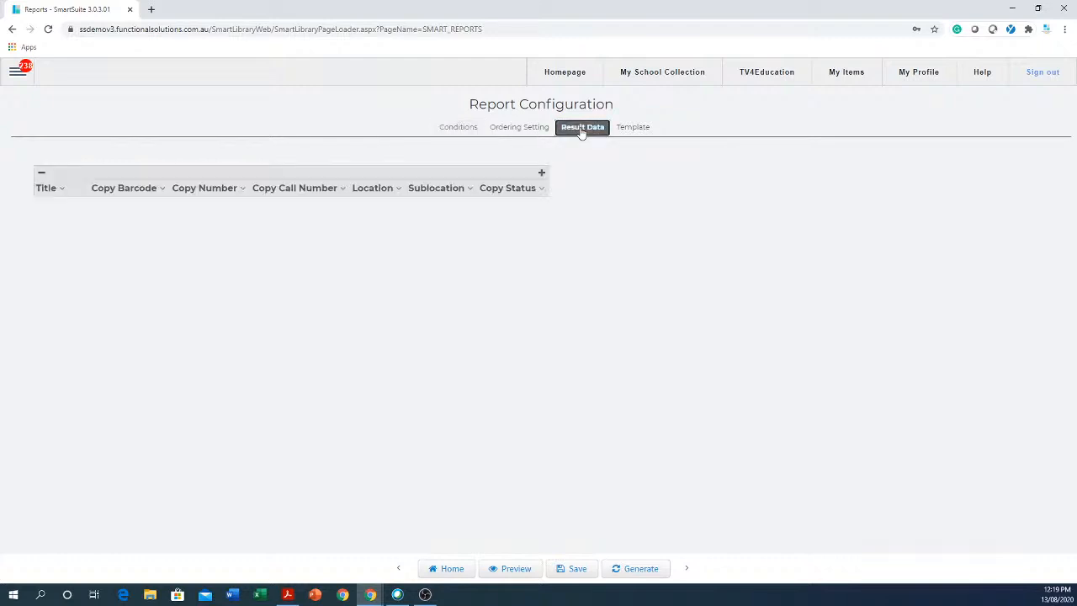
{"action": "left_click", "coordinate": [632, 130]}
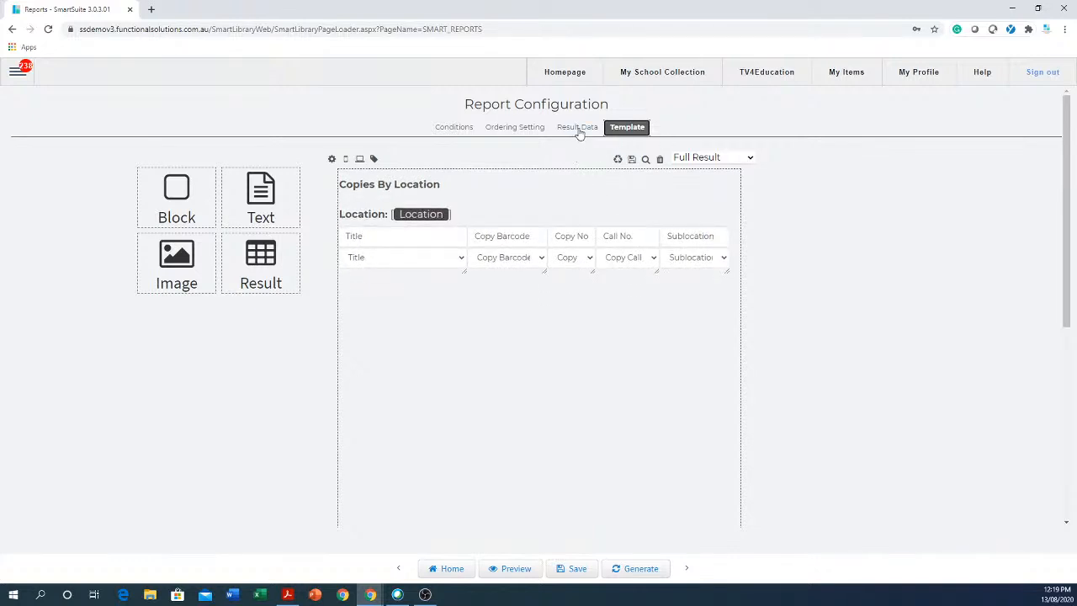
{"action": "left_click", "coordinate": [579, 130]}
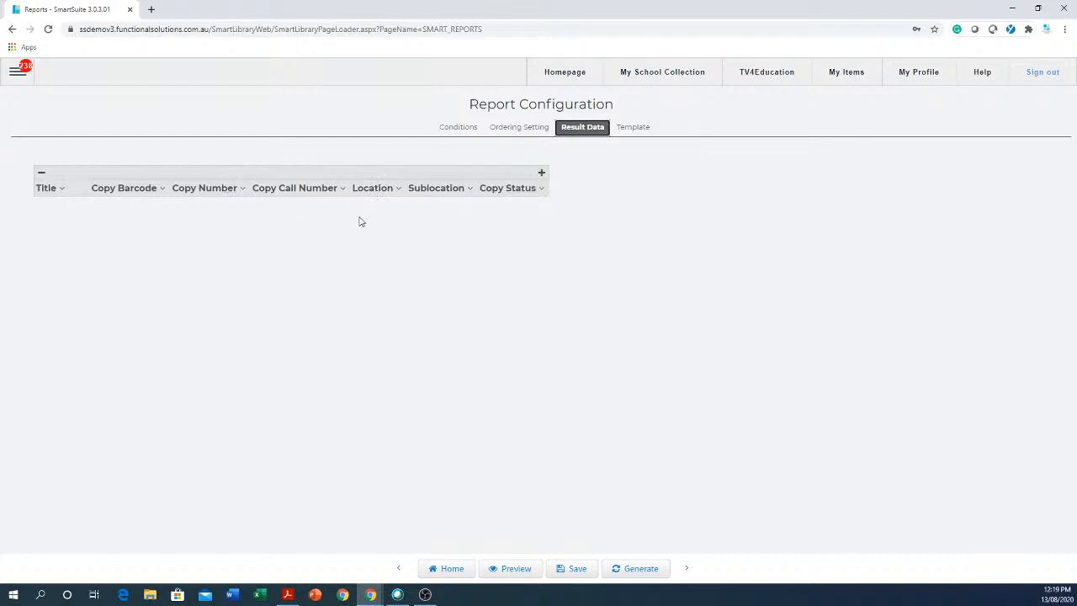
{"action": "left_click", "coordinate": [542, 175]}
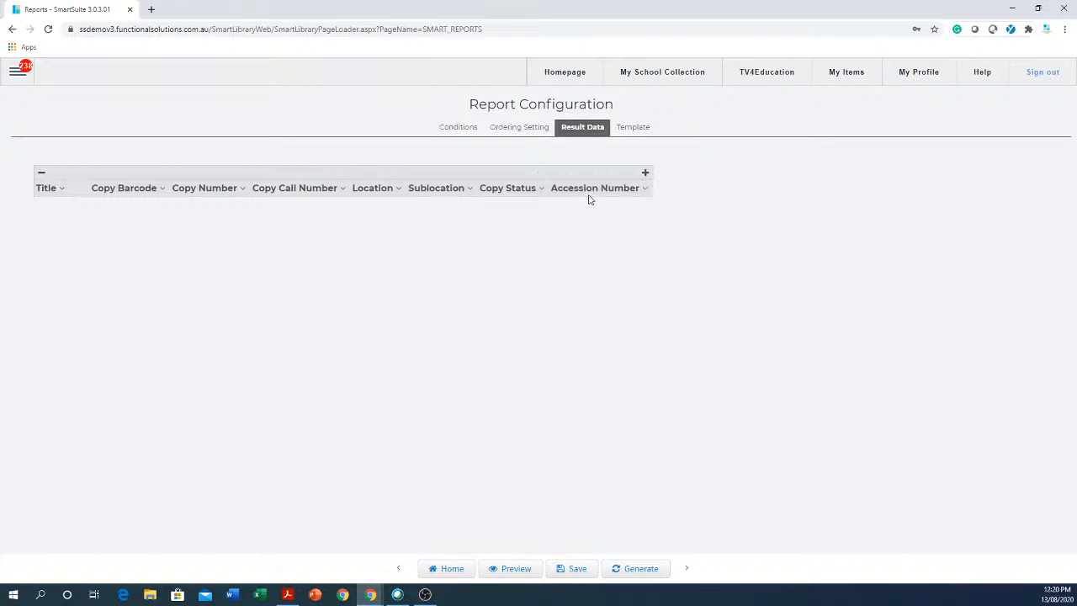
{"action": "left_click", "coordinate": [645, 174]}
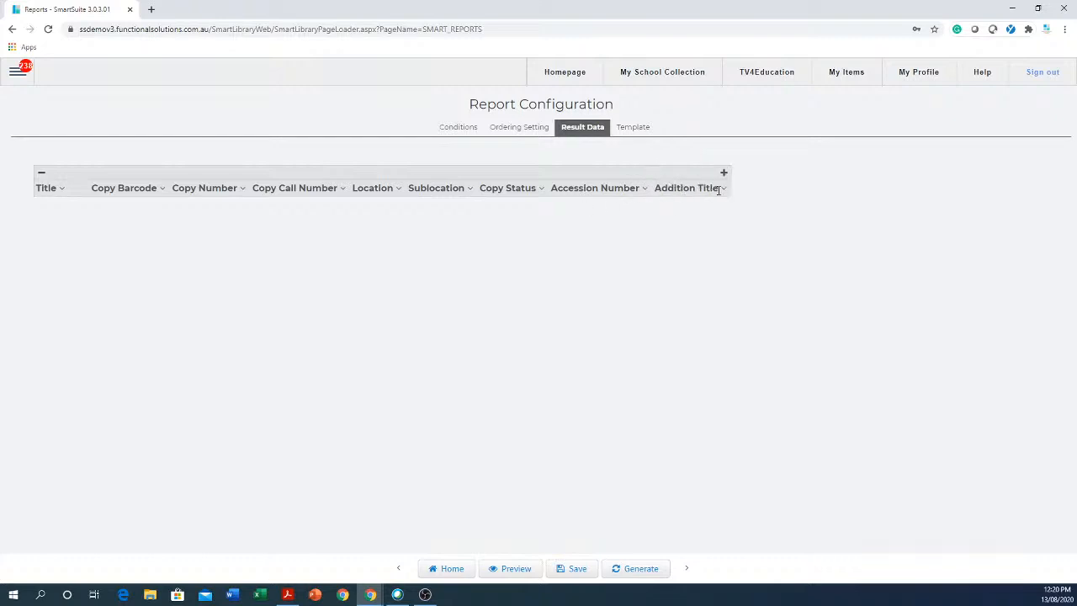
Set the new eighth and ninth result columns to Author and Media.
{"action": "left_click", "coordinate": [645, 191]}
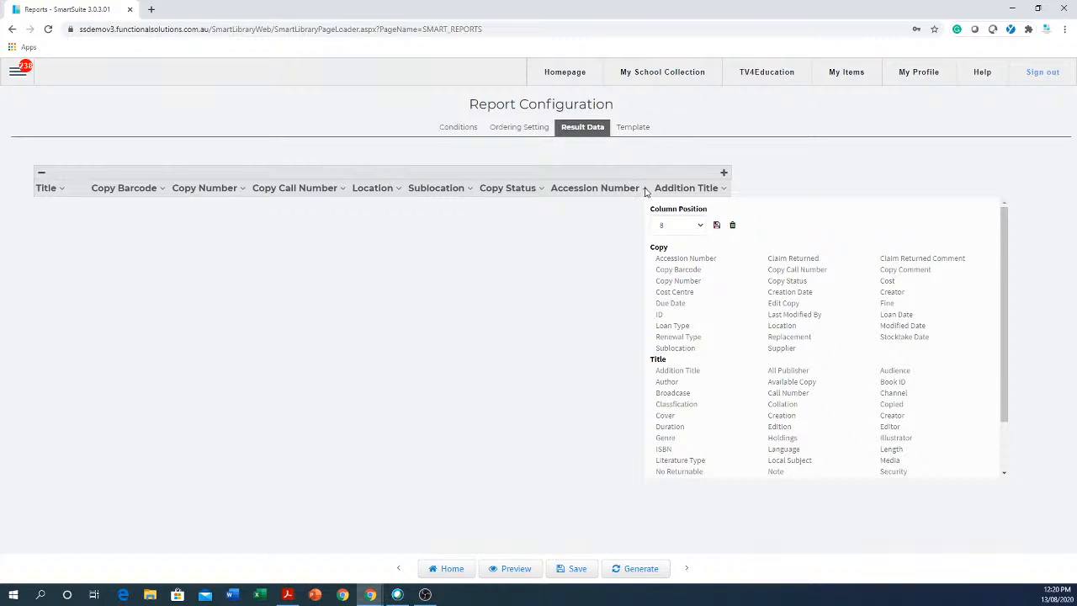
{"action": "scroll", "coordinate": [870, 318], "scroll_direction": "down", "scroll_amount": 1}
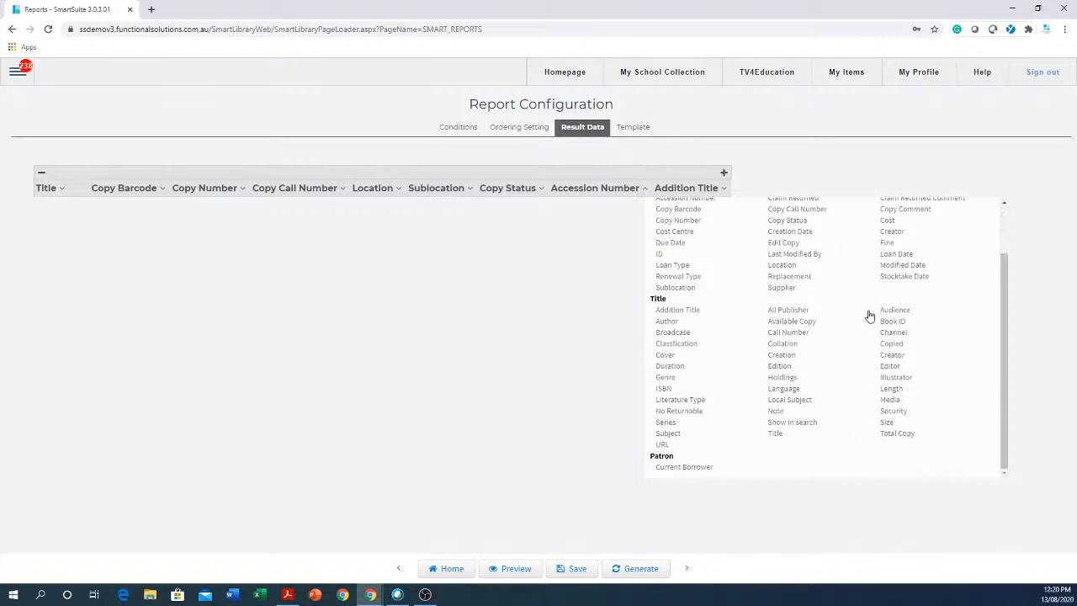
{"action": "scroll", "coordinate": [870, 315], "scroll_direction": "up", "scroll_amount": 1}
{"action": "scroll", "coordinate": [870, 310], "scroll_direction": "down", "scroll_amount": 1}
{"action": "scroll", "coordinate": [791, 362], "scroll_direction": "up", "scroll_amount": 2}
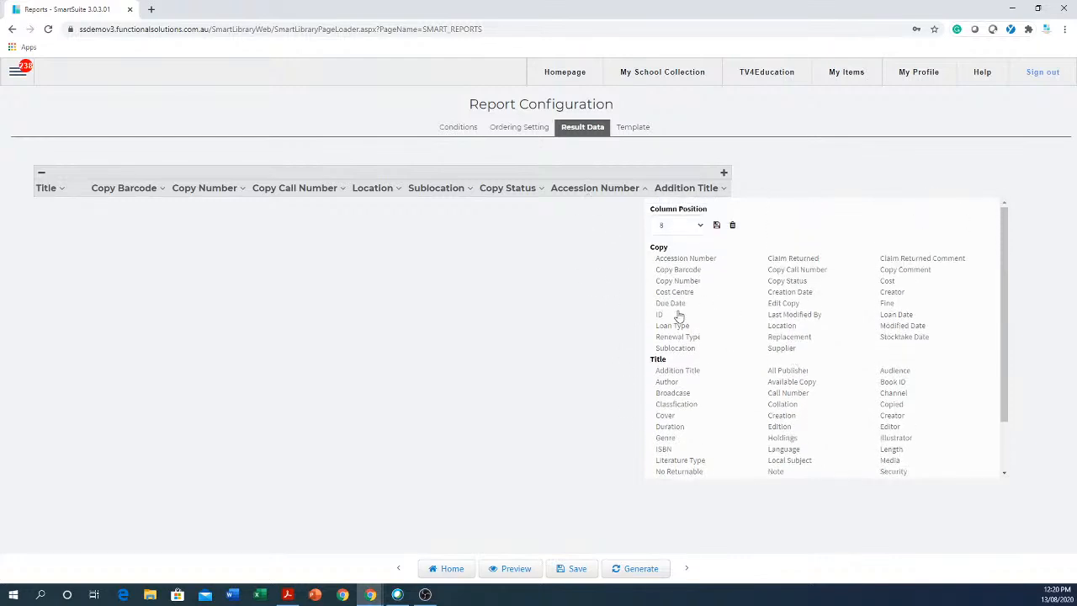
{"action": "left_click", "coordinate": [667, 382]}
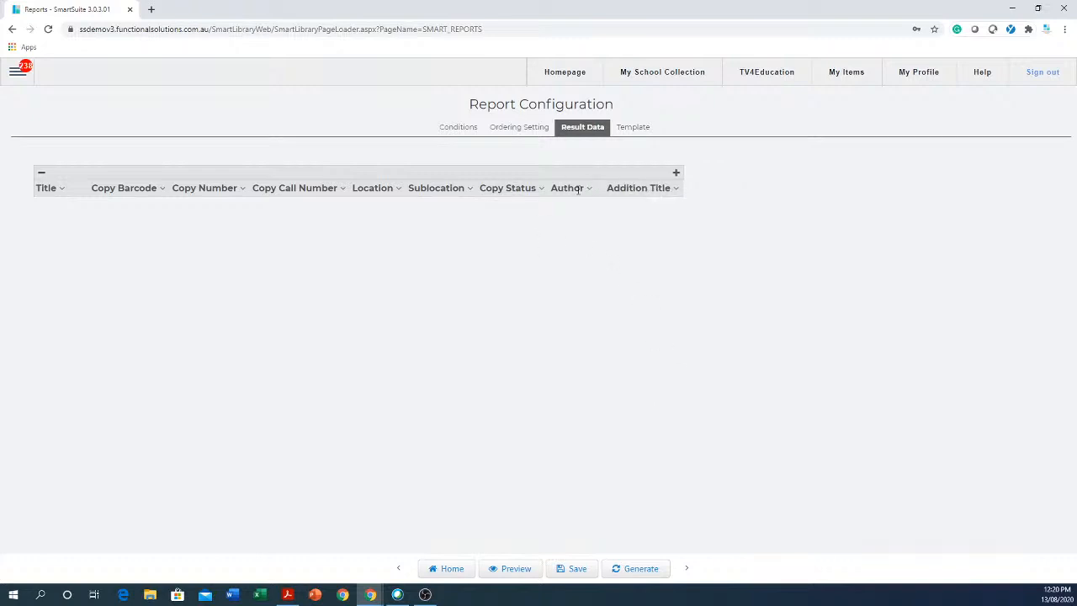
{"action": "left_click", "coordinate": [677, 189]}
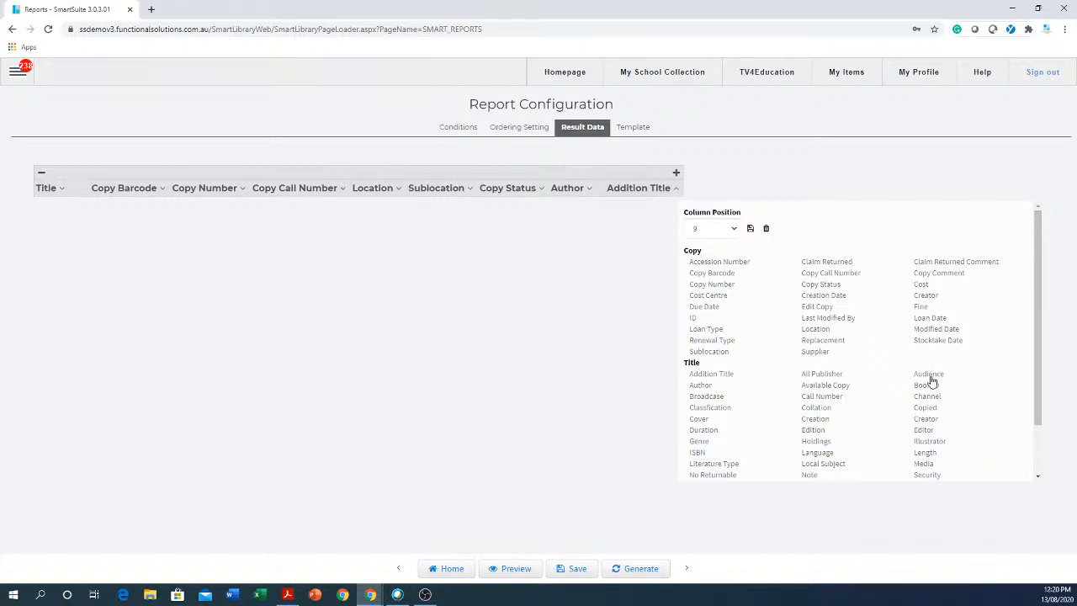
{"action": "scroll", "coordinate": [856, 395], "scroll_direction": "down", "scroll_amount": 1}
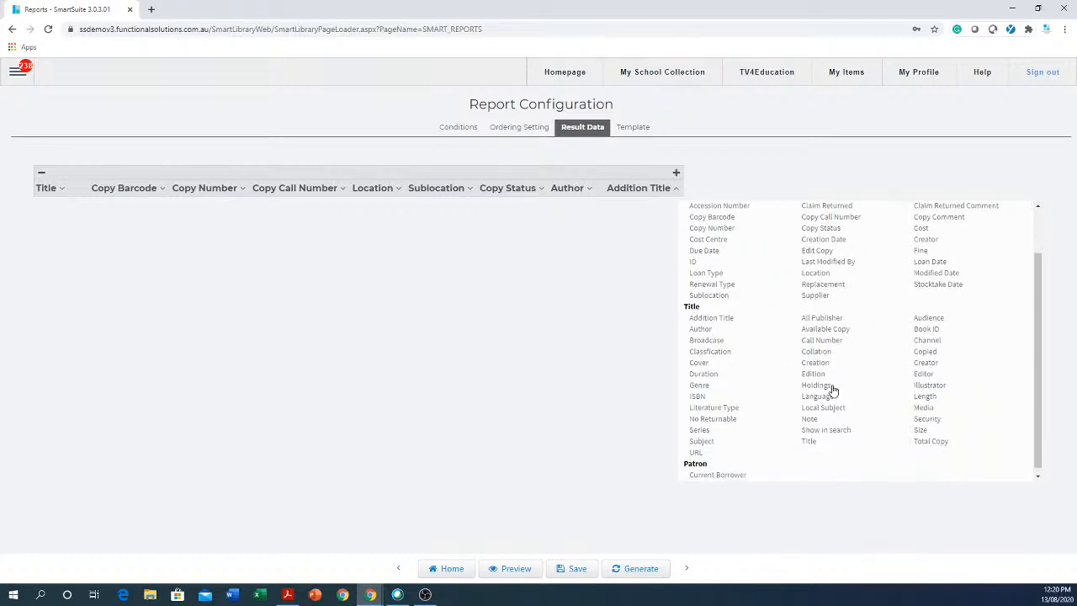
{"action": "left_click", "coordinate": [926, 409]}
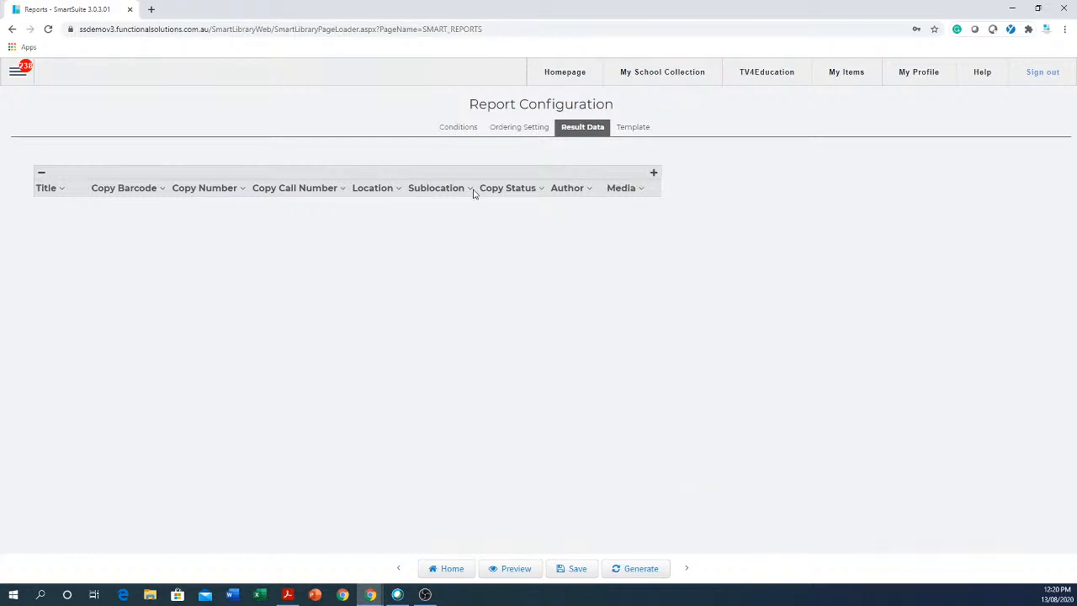
Regenerate the report and check the results table's Author and Media columns, all showing Book.
{"action": "left_click", "coordinate": [644, 572]}
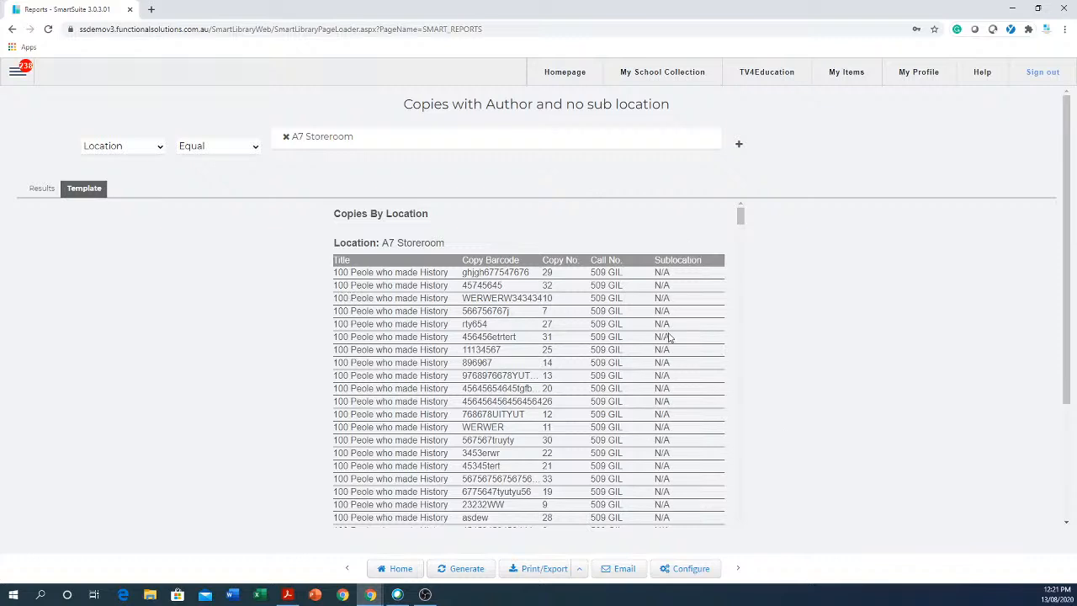
{"action": "left_click", "coordinate": [42, 189]}
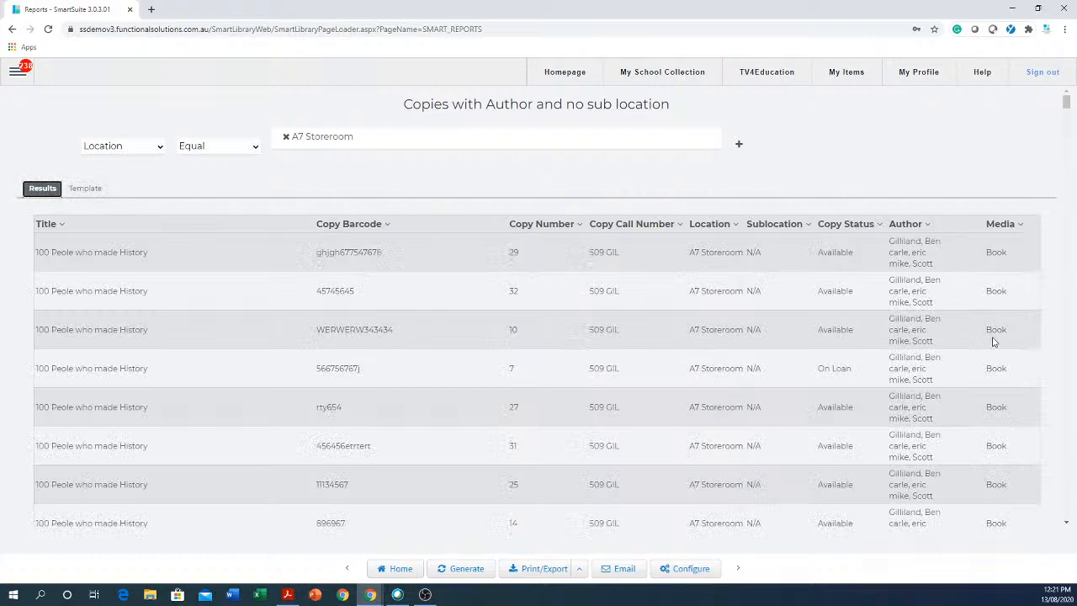
{"action": "scroll", "coordinate": [997, 331], "scroll_direction": "down", "scroll_amount": 3}
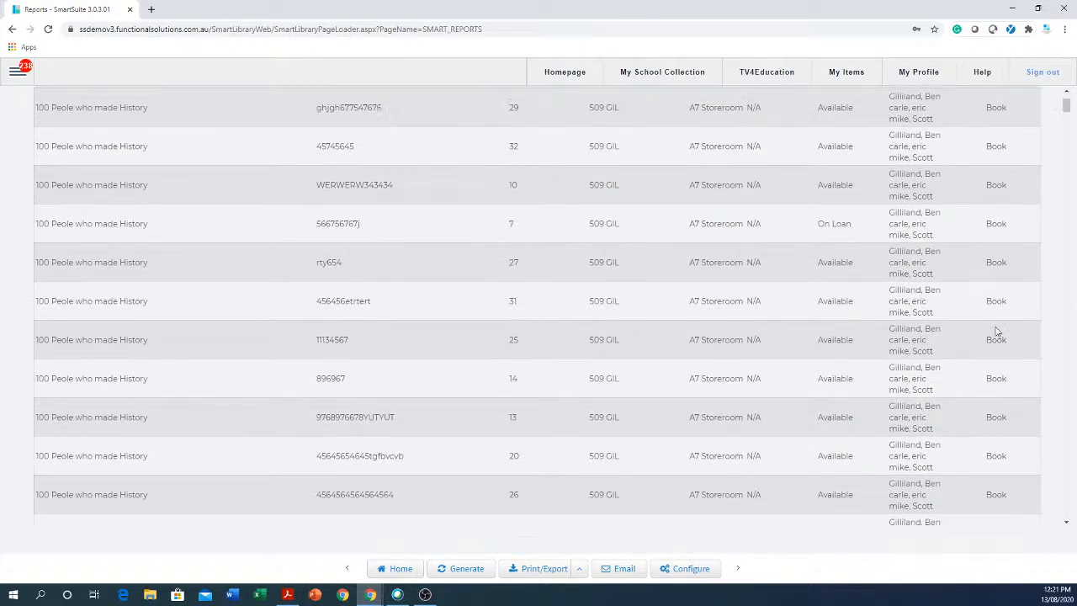
{"action": "scroll", "coordinate": [1002, 329], "scroll_direction": "up", "scroll_amount": 3}
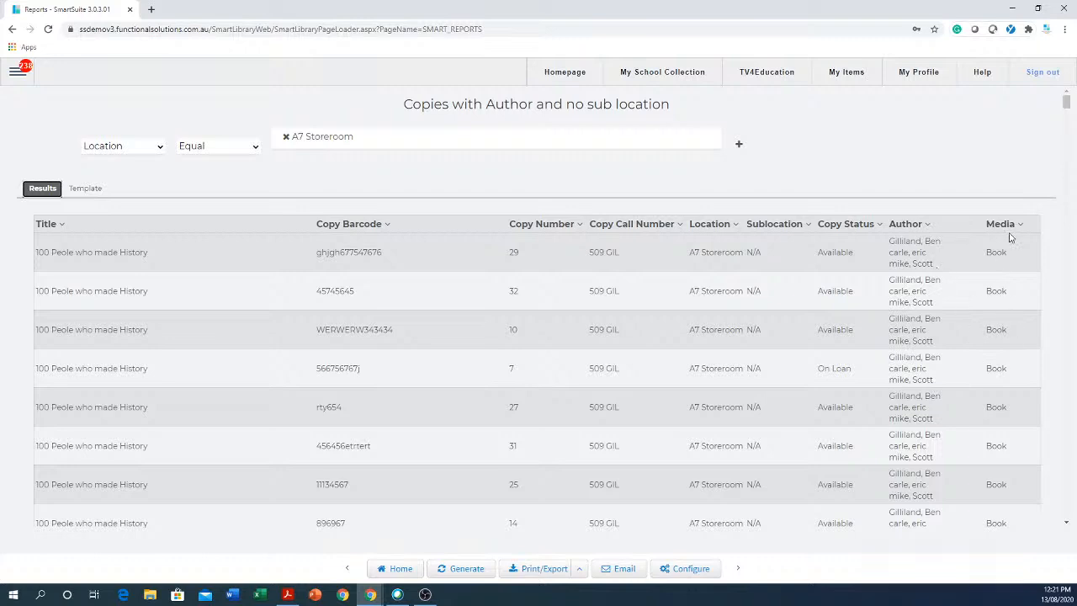
Return to the report's template layout and switch its page to landscape.
{"action": "left_click", "coordinate": [678, 572]}
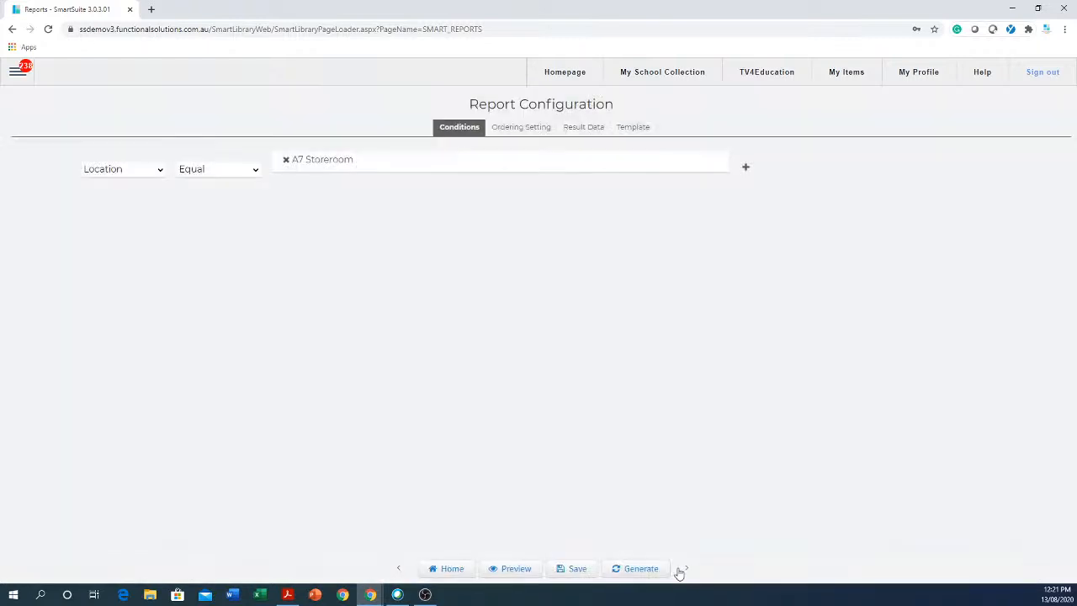
{"action": "left_click", "coordinate": [641, 131]}
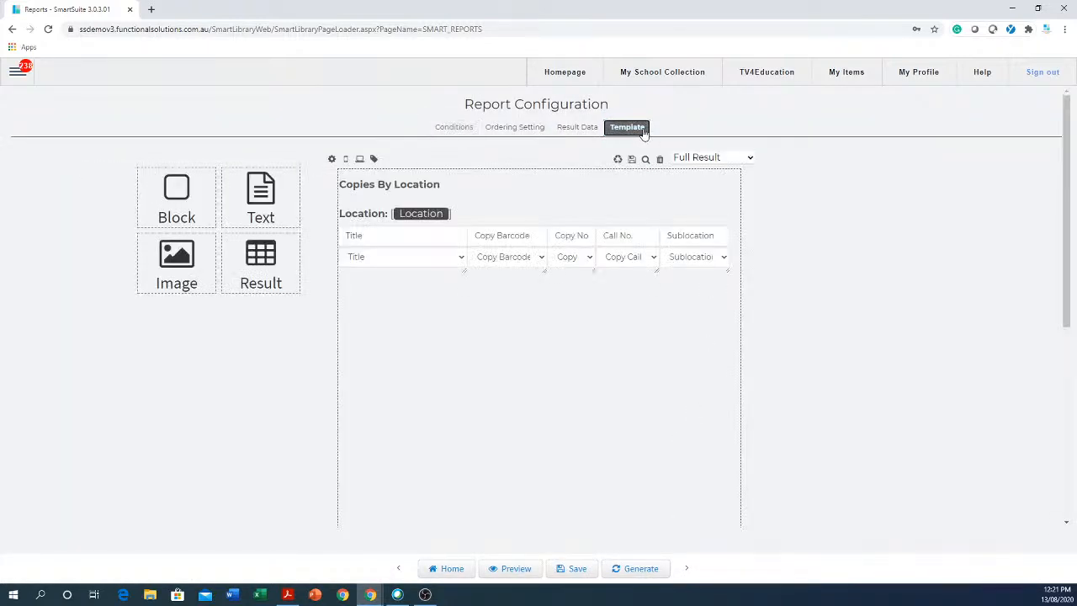
{"action": "mouse_move", "coordinate": [444, 257]}
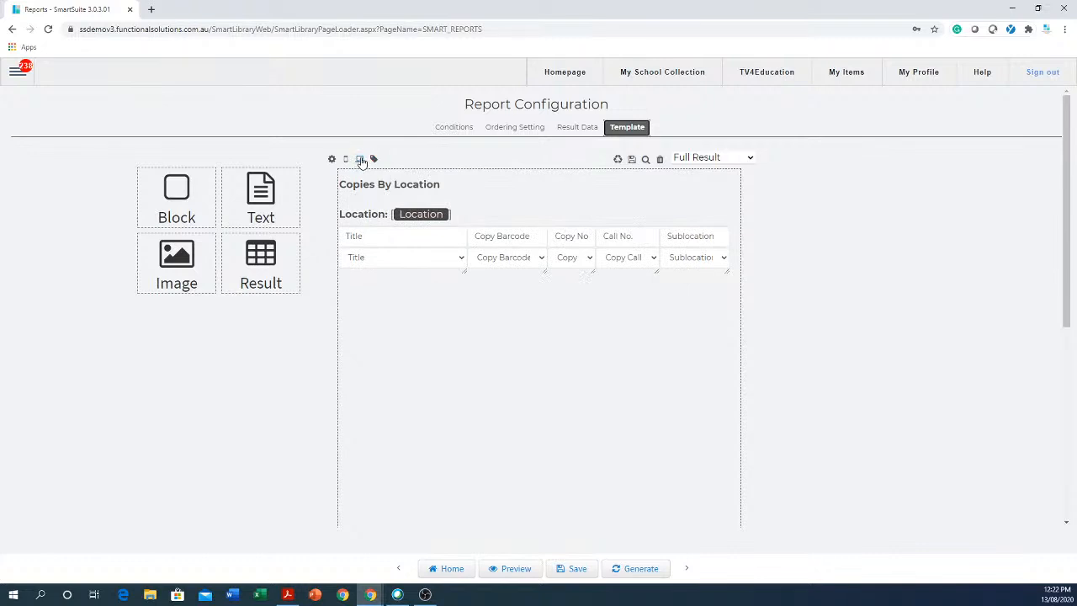
{"action": "left_click", "coordinate": [360, 160]}
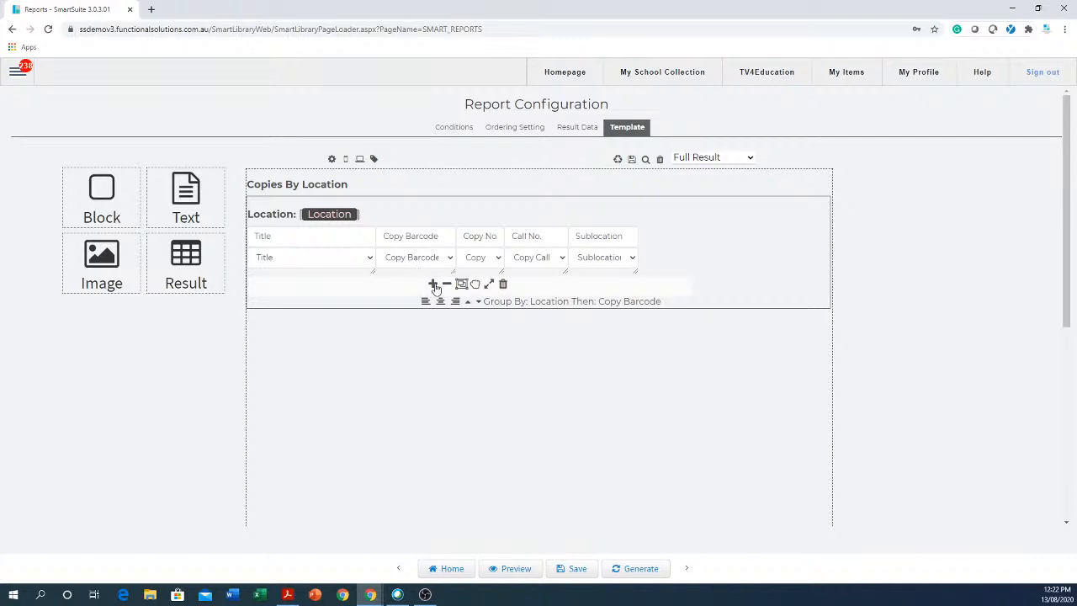
Add Author and Media columns after Sublocation in the template table.
{"action": "left_click", "coordinate": [432, 285]}
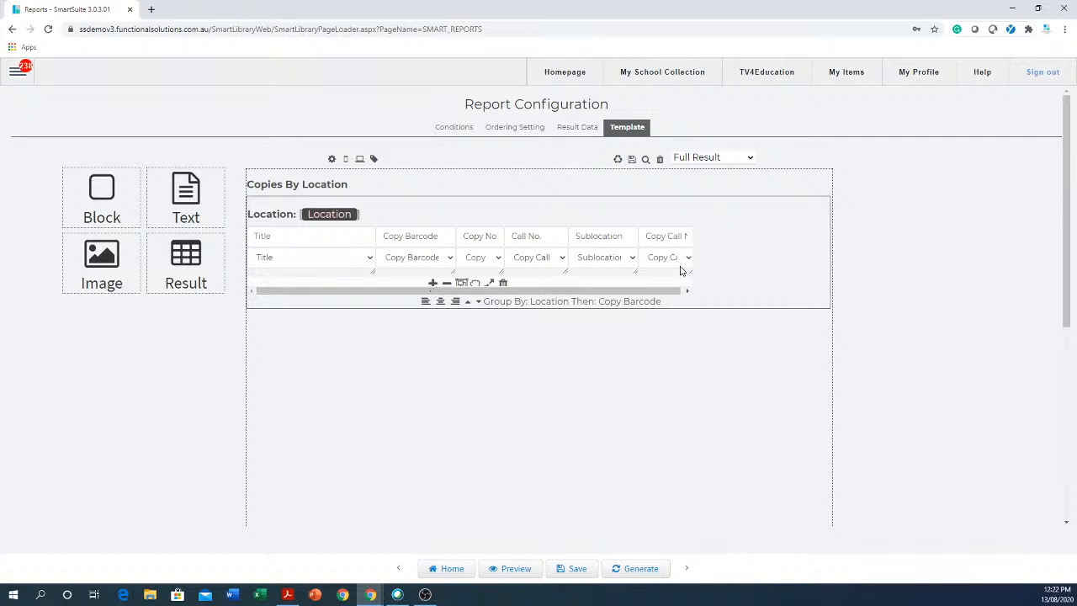
{"action": "left_click", "coordinate": [689, 258]}
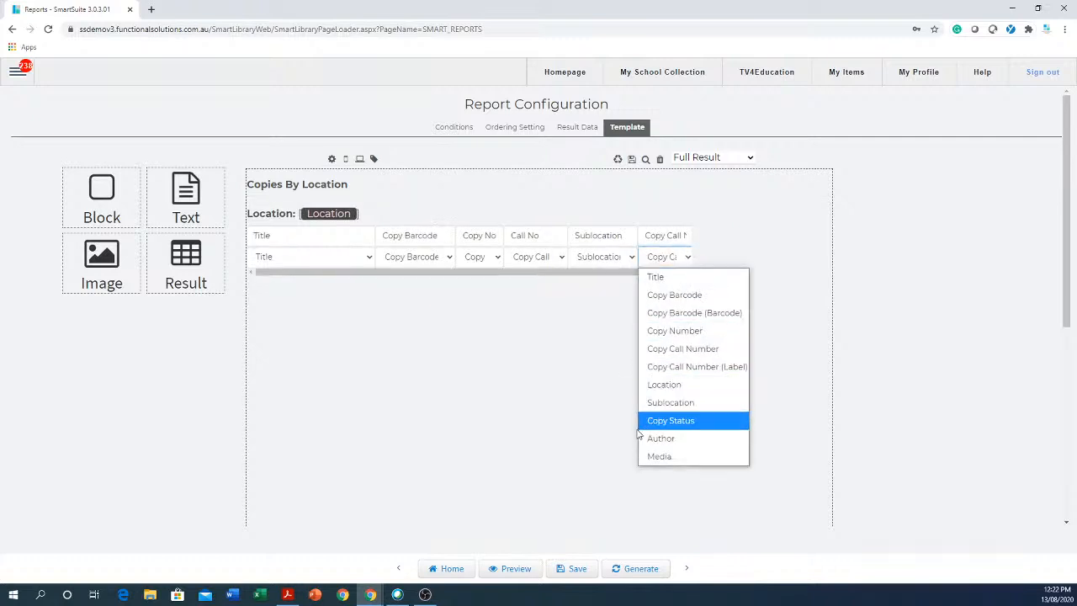
{"action": "left_click", "coordinate": [663, 438]}
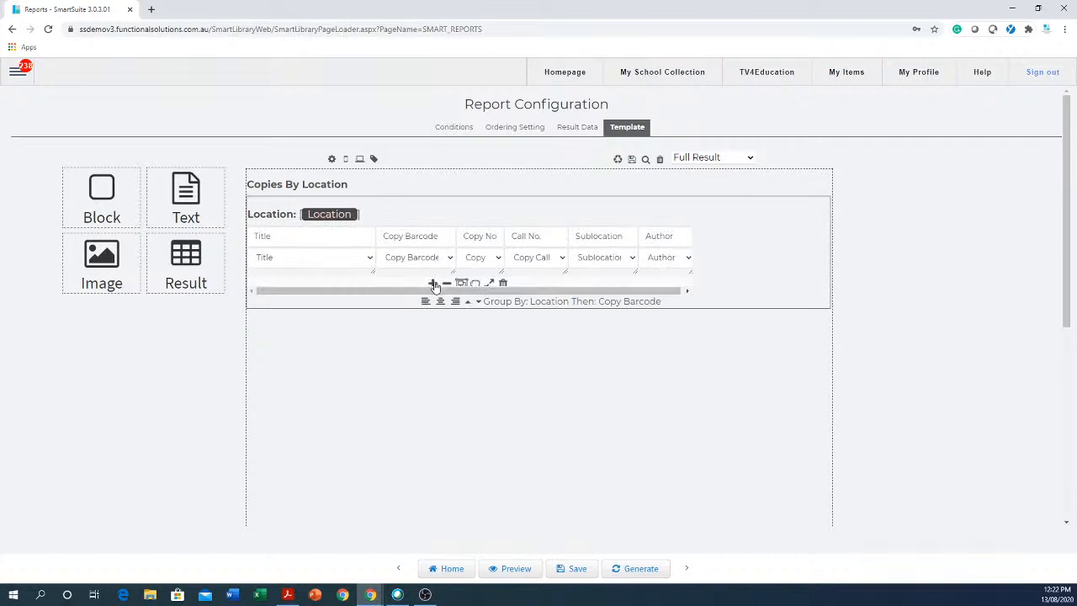
{"action": "left_click", "coordinate": [434, 284]}
{"action": "left_click_drag", "start_coordinate": [623, 290], "coordinate": [685, 290]}
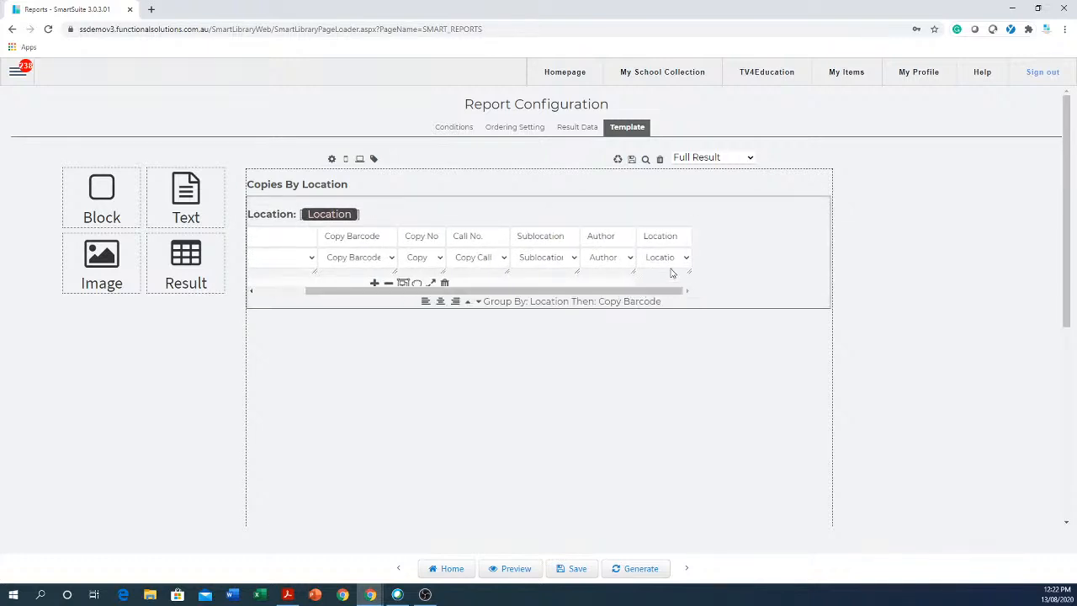
{"action": "left_click", "coordinate": [686, 258]}
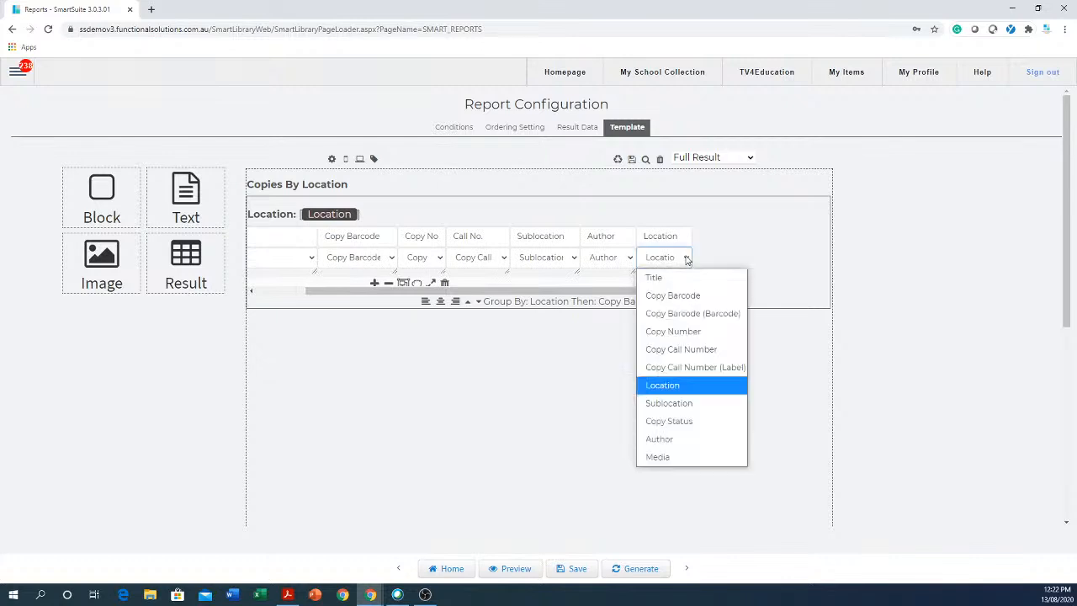
{"action": "left_click", "coordinate": [660, 456]}
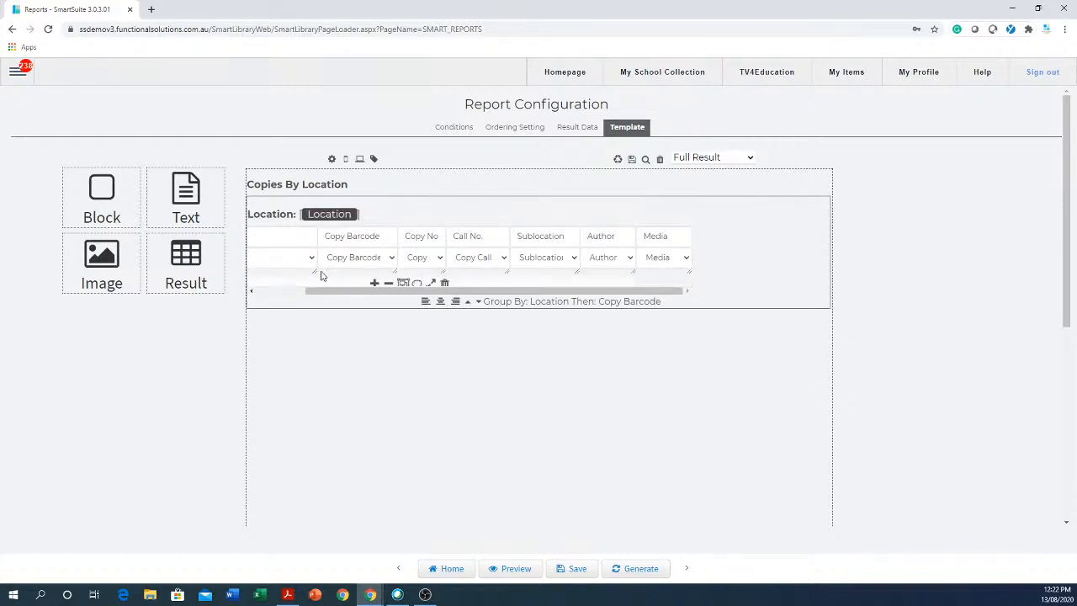
Adjust template column widths, widening Copy Barcode and narrowing Title so Author fits.
{"action": "left_click_drag", "start_coordinate": [316, 271], "coordinate": [368, 271]}
{"action": "left_click_drag", "start_coordinate": [447, 271], "coordinate": [419, 300]}
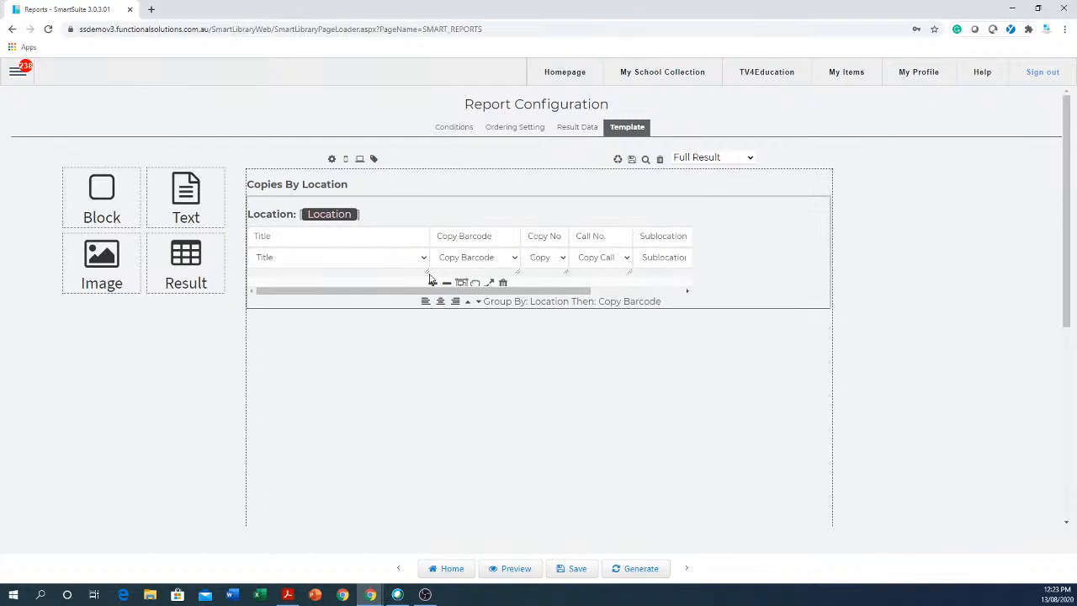
{"action": "left_click_drag", "start_coordinate": [428, 274], "coordinate": [355, 289]}
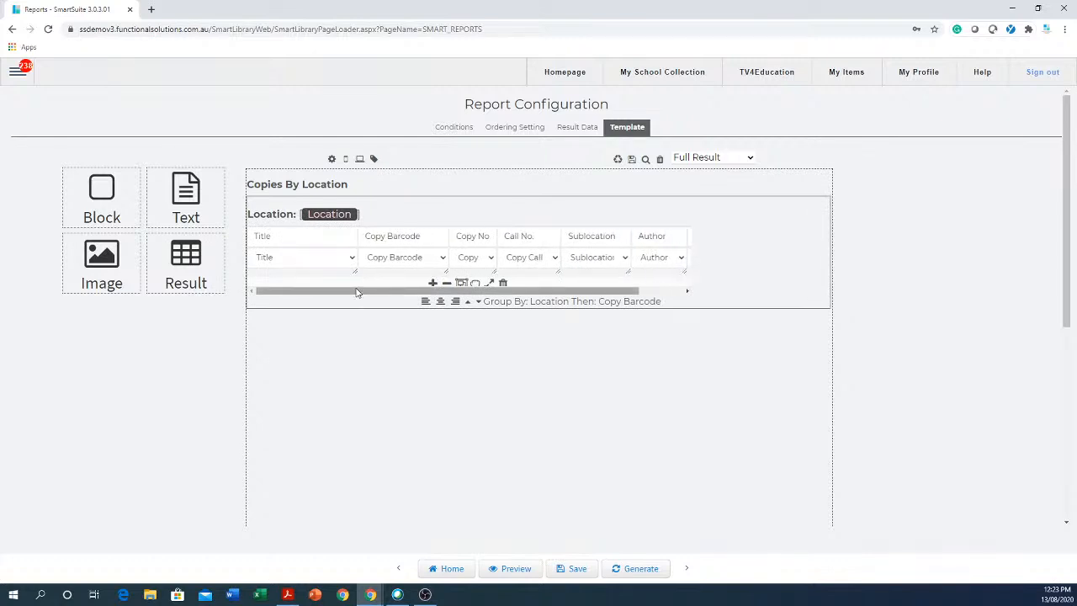
Generate the report to preview the A7 Storeroom copies.
{"action": "left_click", "coordinate": [640, 570]}
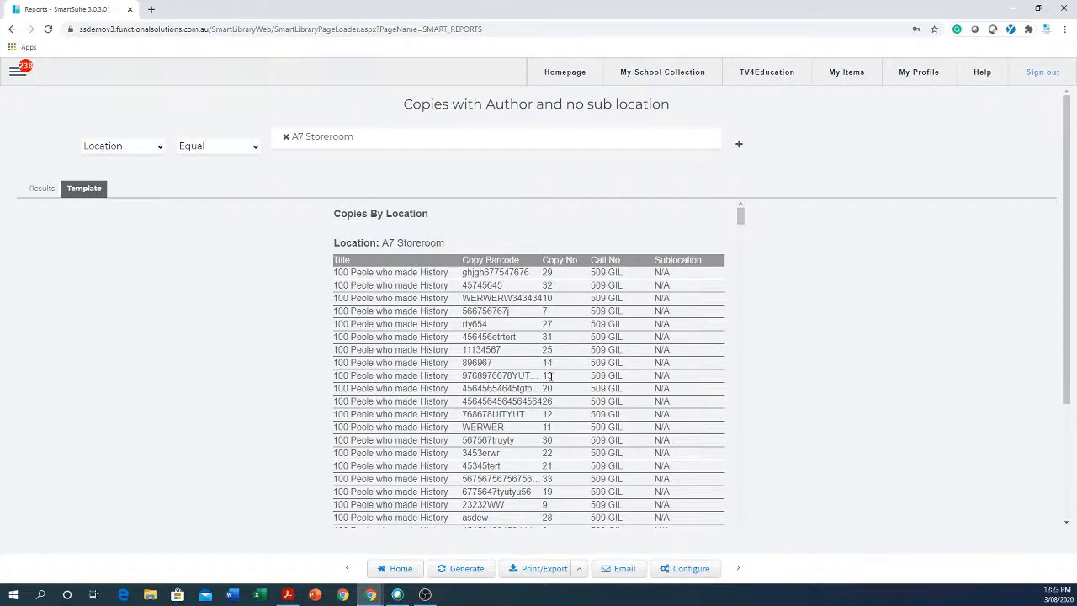
Reopen the report's template designer and switch the canvas to desktop width.
{"action": "left_click", "coordinate": [685, 571]}
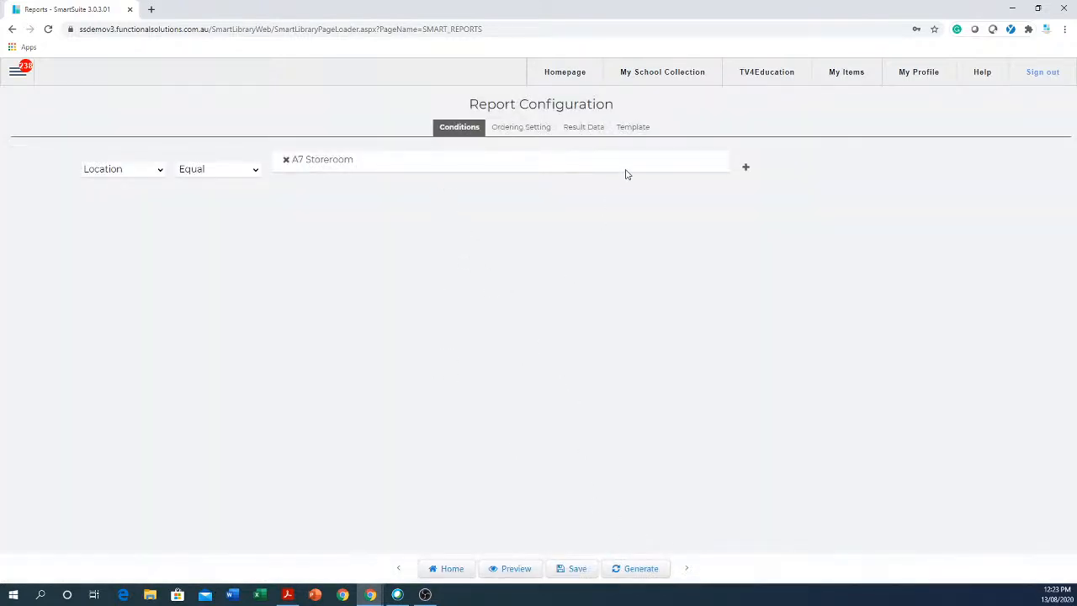
{"action": "left_click", "coordinate": [634, 128]}
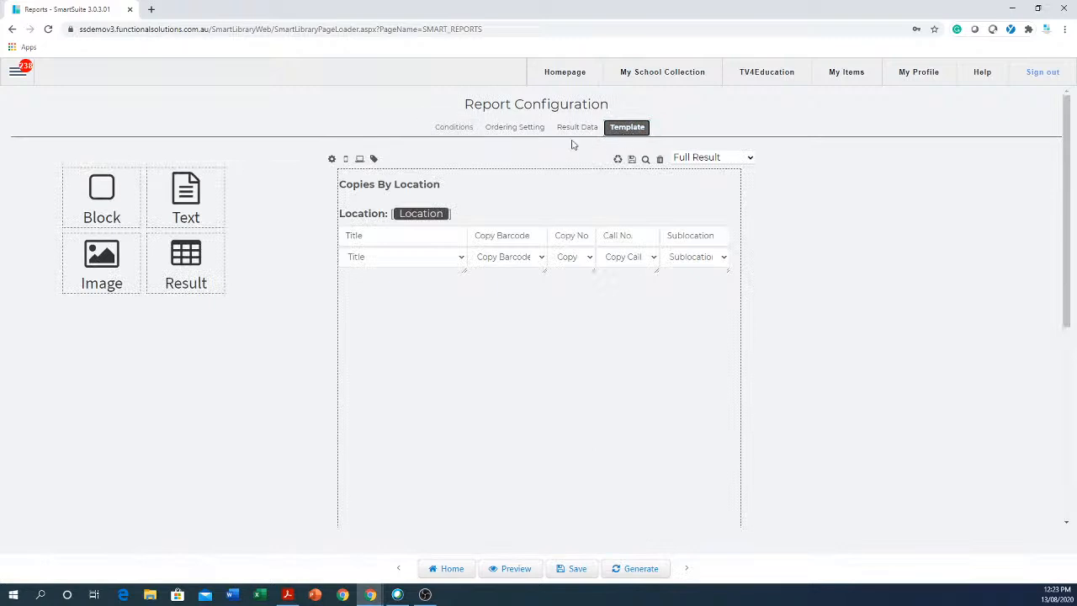
{"action": "left_click", "coordinate": [360, 159]}
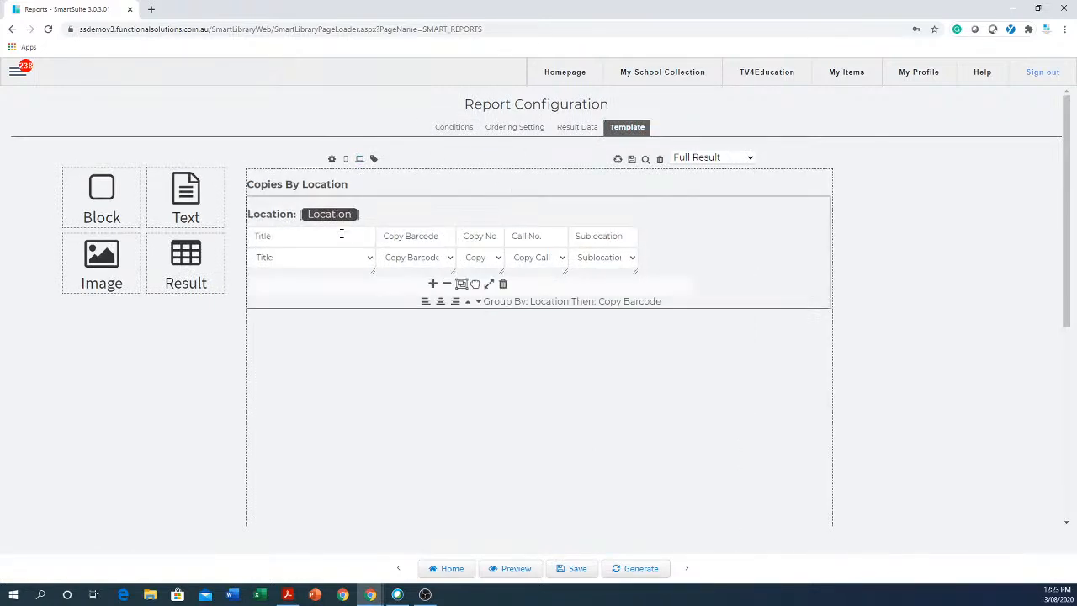
Add Author and Media columns after Sublocation in the template table.
{"action": "left_click", "coordinate": [433, 284]}
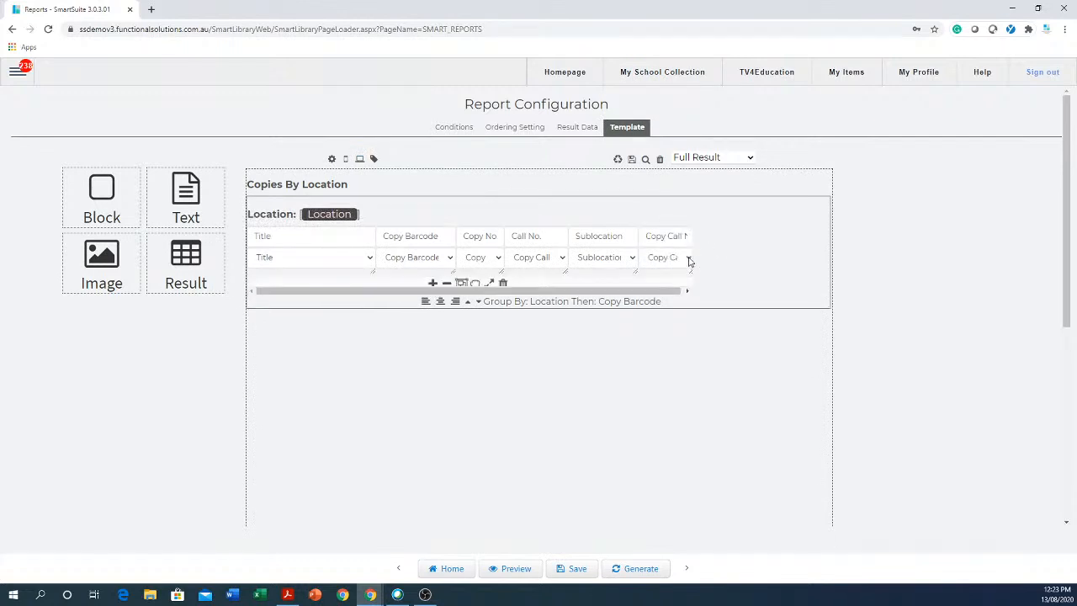
{"action": "left_click", "coordinate": [689, 259]}
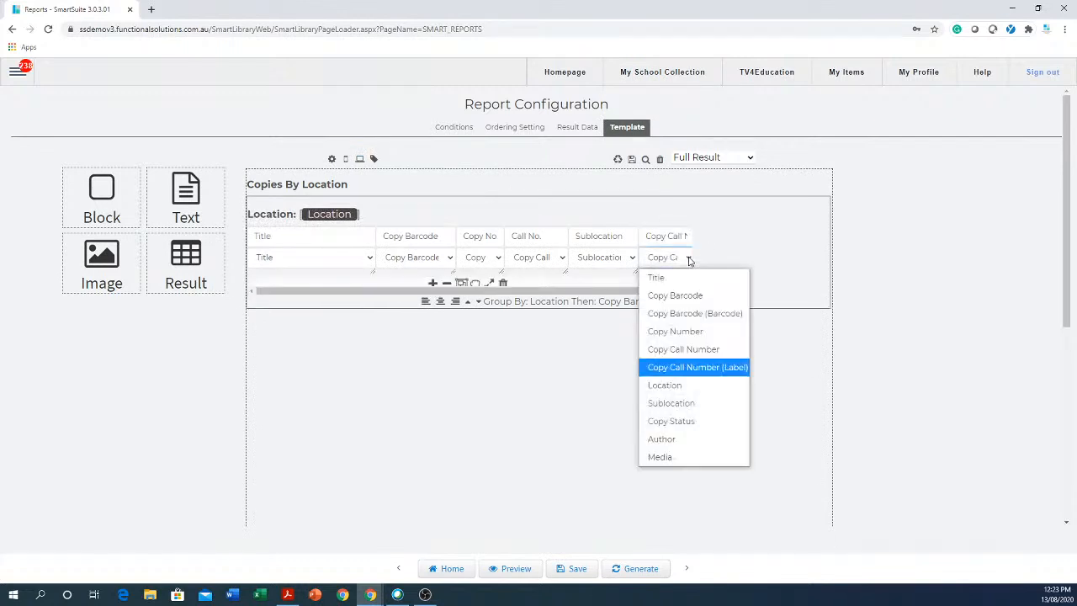
{"action": "left_click", "coordinate": [661, 440]}
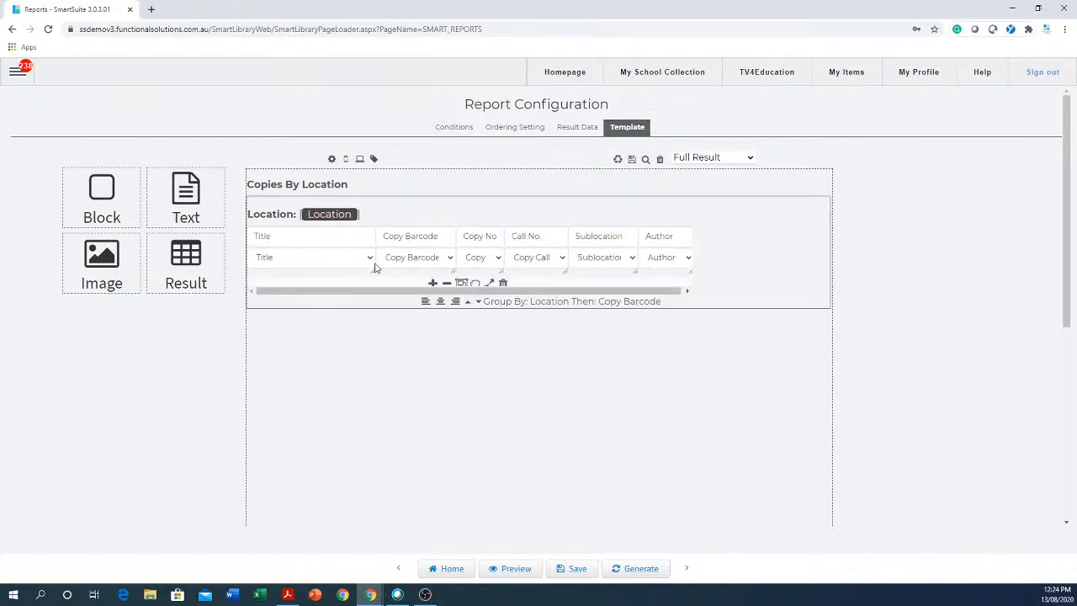
{"action": "left_click_drag", "start_coordinate": [374, 270], "coordinate": [341, 278]}
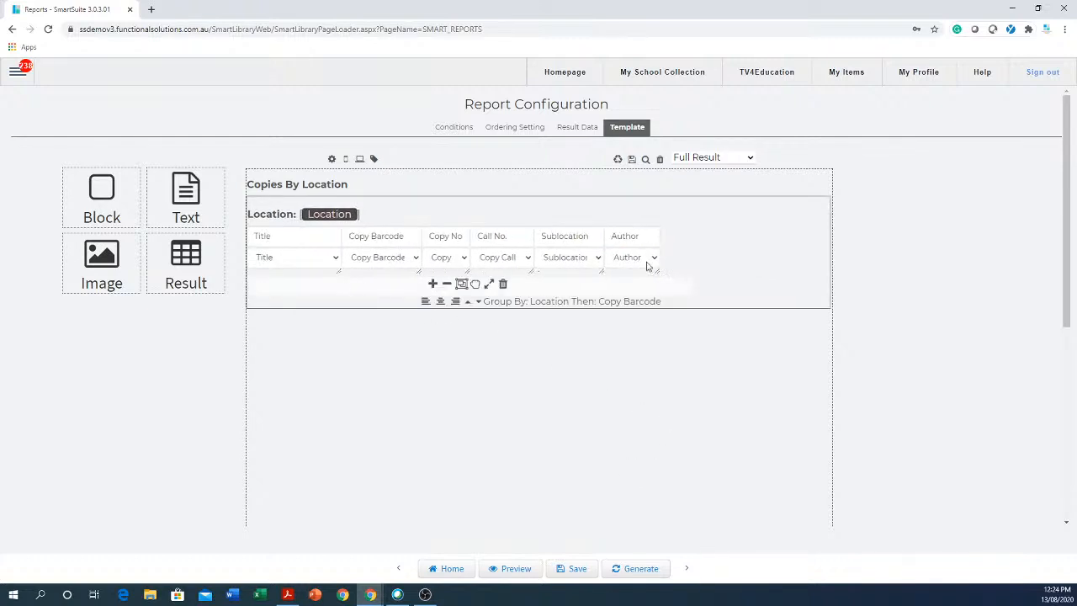
{"action": "left_click", "coordinate": [432, 284]}
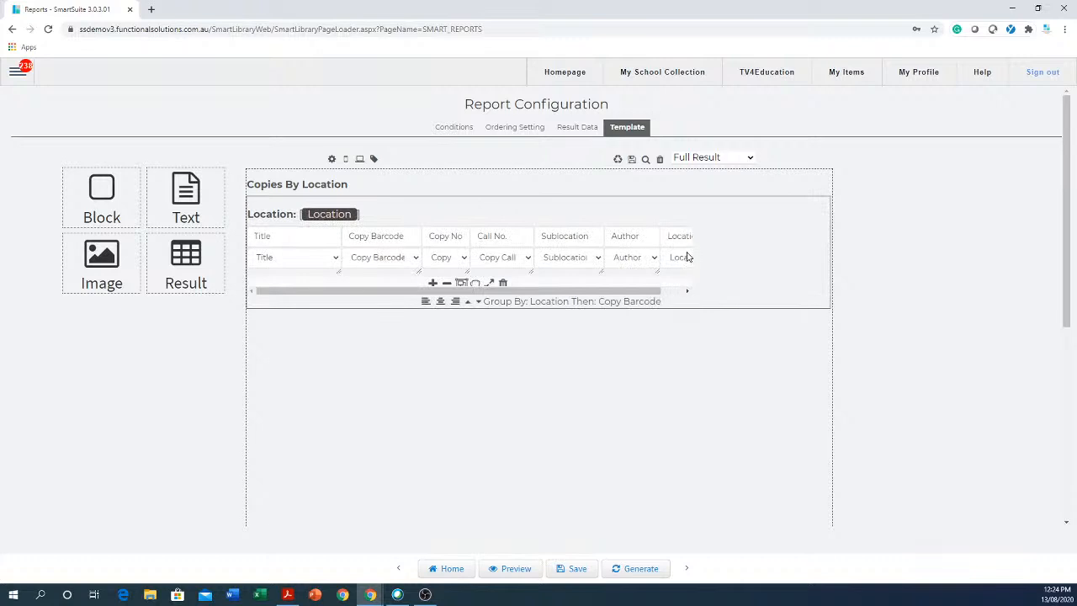
{"action": "left_click", "coordinate": [688, 257]}
{"action": "left_click_drag", "start_coordinate": [617, 291], "coordinate": [665, 291]}
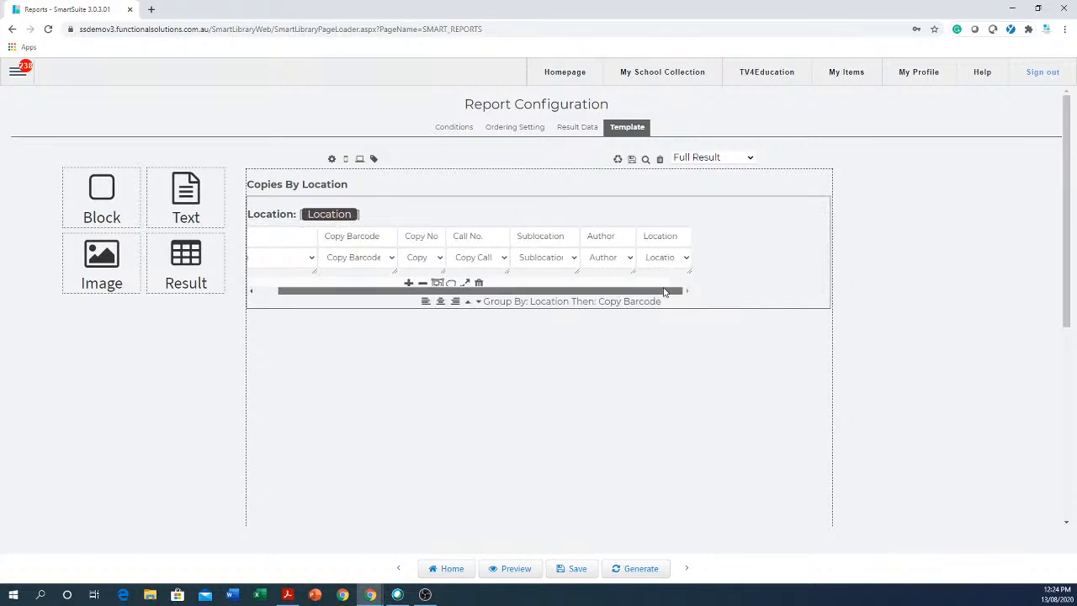
{"action": "left_click", "coordinate": [685, 257]}
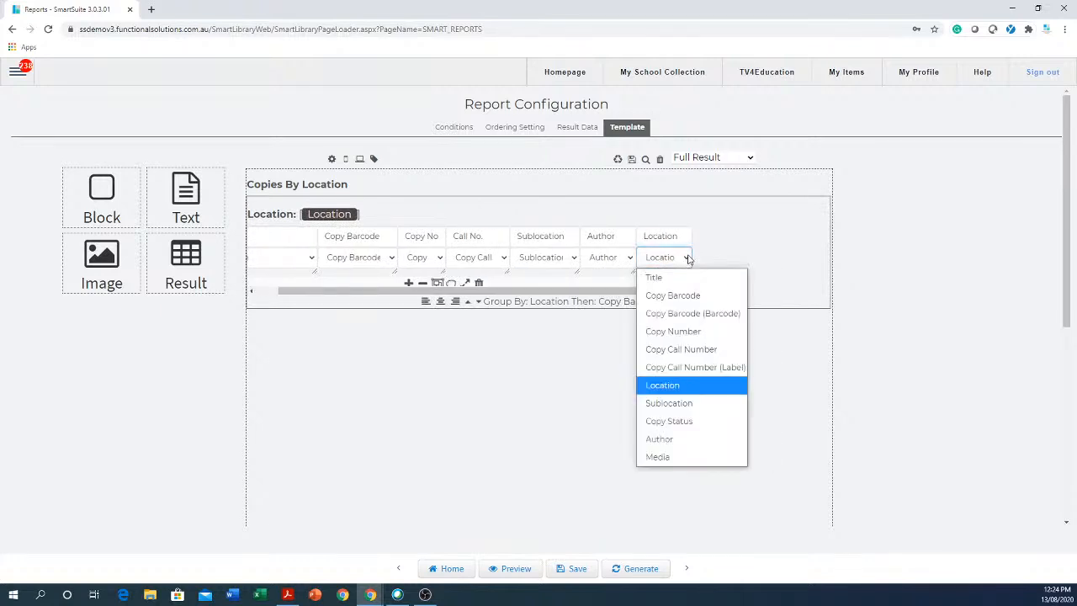
{"action": "left_click", "coordinate": [656, 457]}
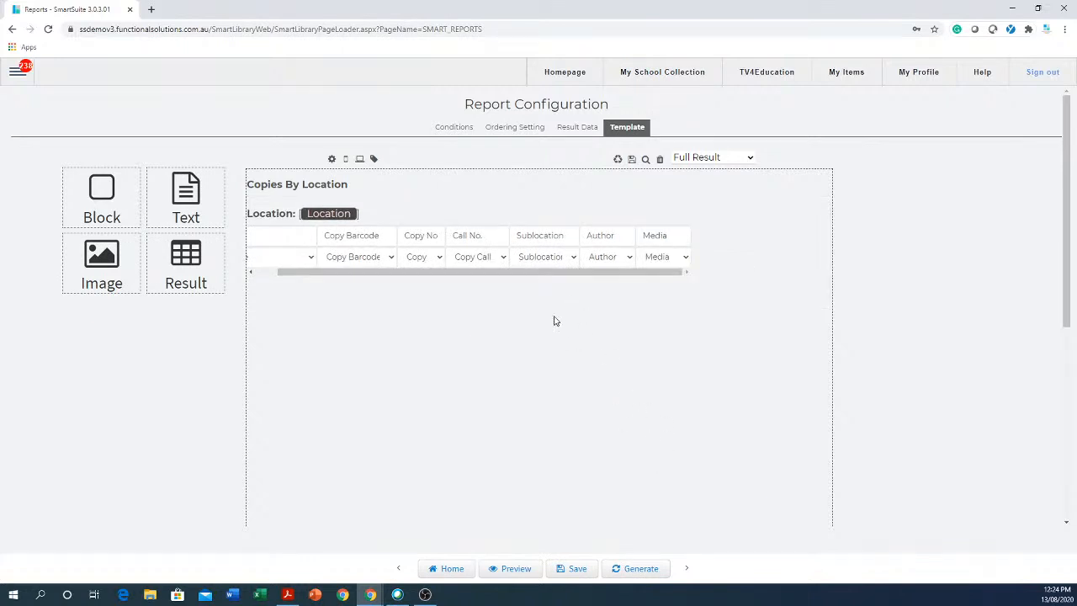
Save the report template and then the report.
{"action": "mouse_move", "coordinate": [511, 303]}
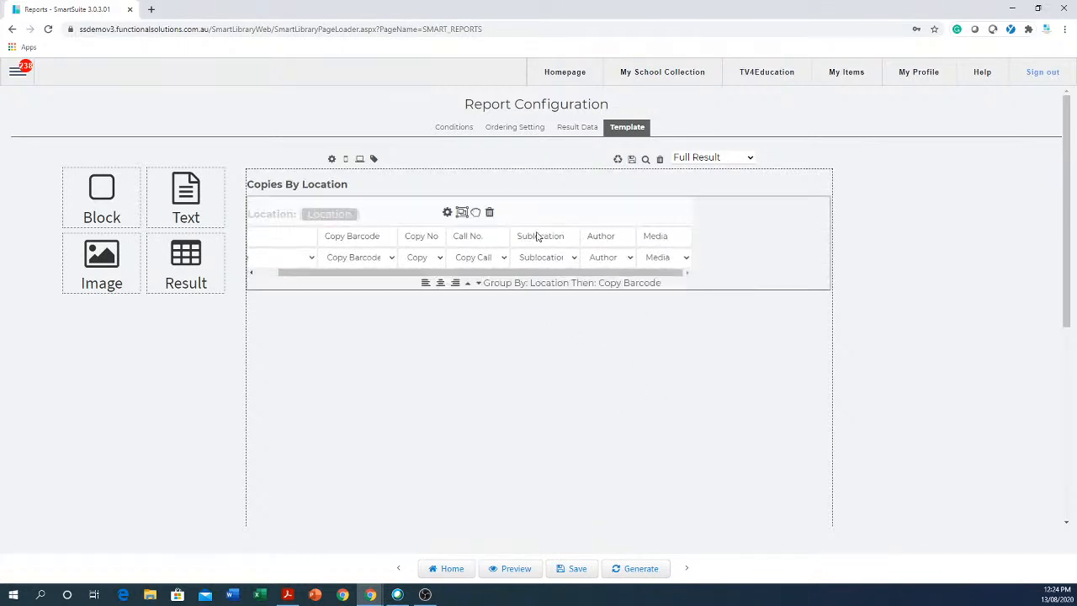
{"action": "left_click", "coordinate": [632, 159]}
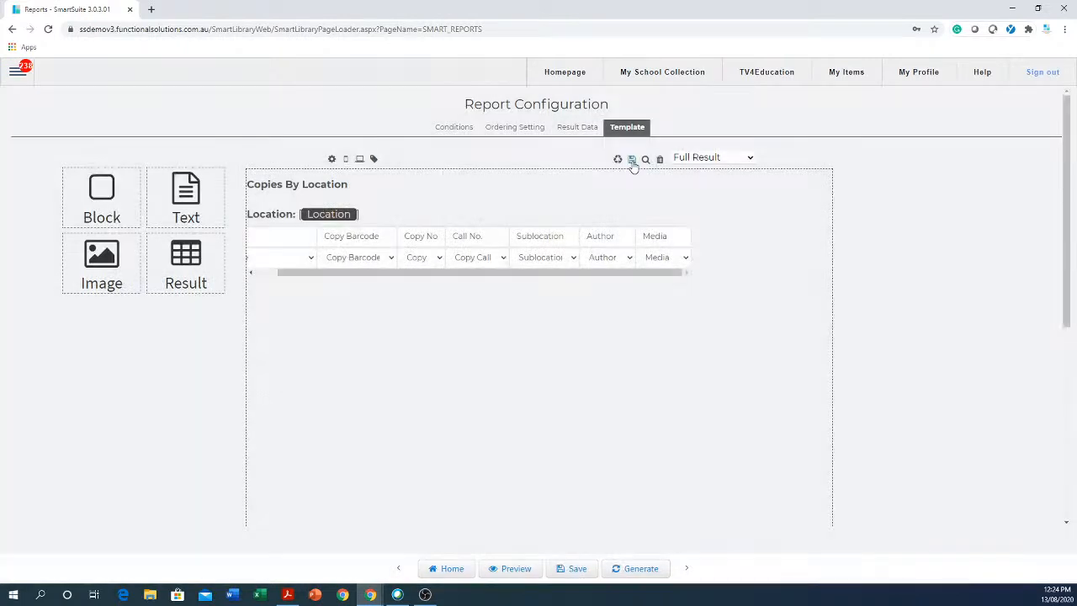
{"action": "left_click", "coordinate": [568, 575]}
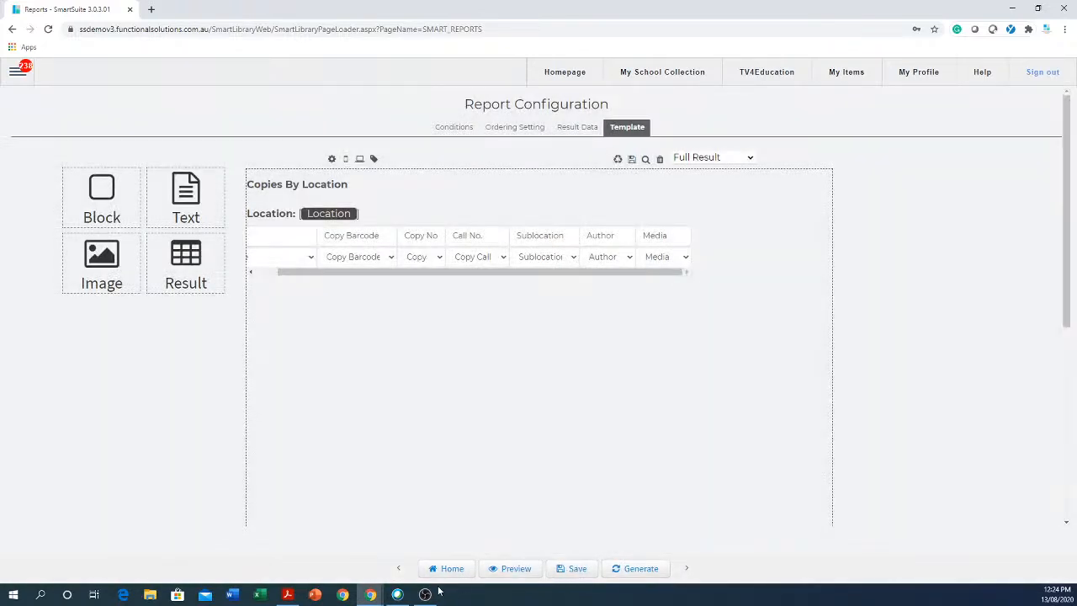
Return to the report list, reopen 'Copies with Author and no sub location' and generate it.
{"action": "left_click", "coordinate": [446, 571]}
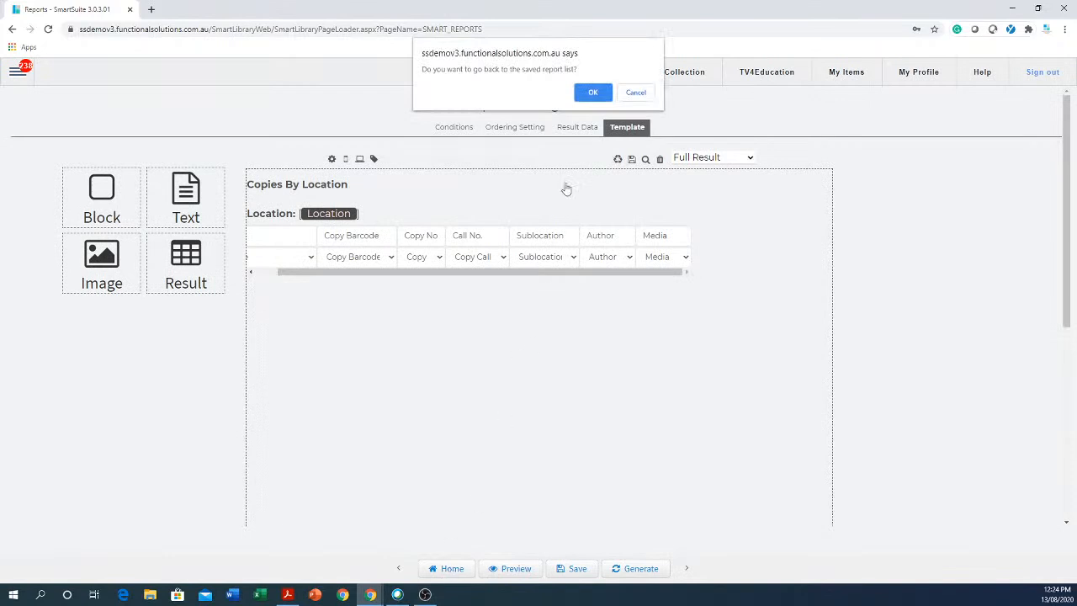
{"action": "left_click", "coordinate": [593, 92]}
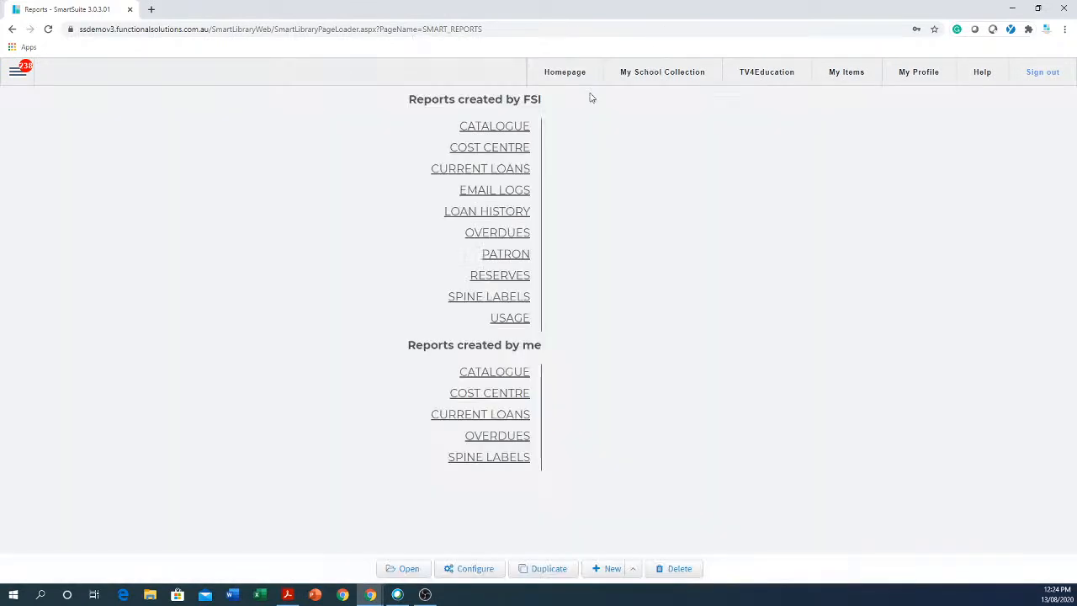
{"action": "left_click", "coordinate": [522, 371]}
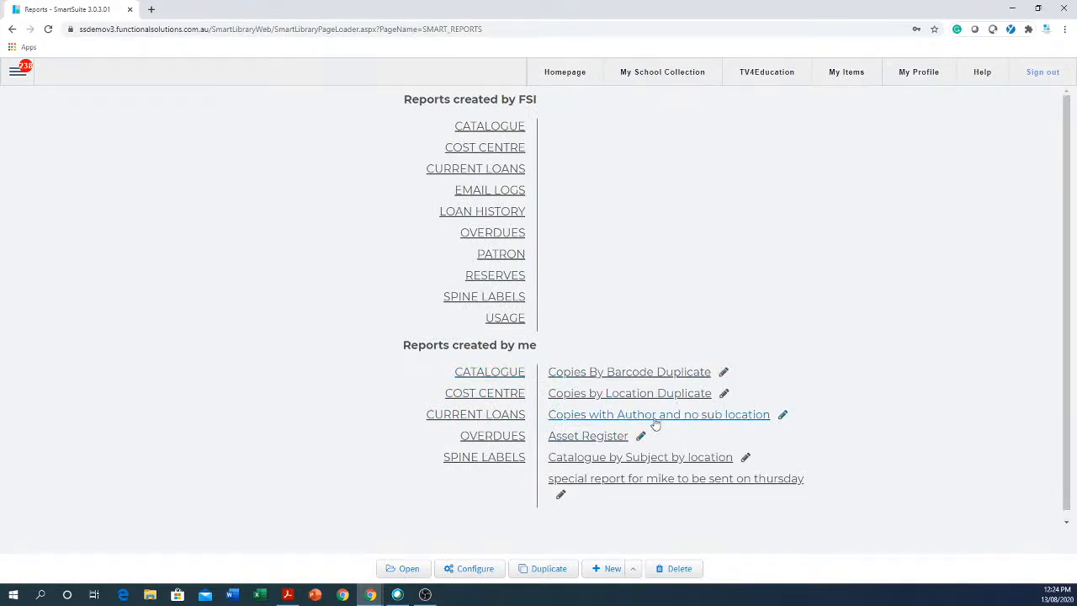
{"action": "left_click", "coordinate": [712, 416]}
{"action": "left_click", "coordinate": [410, 569]}
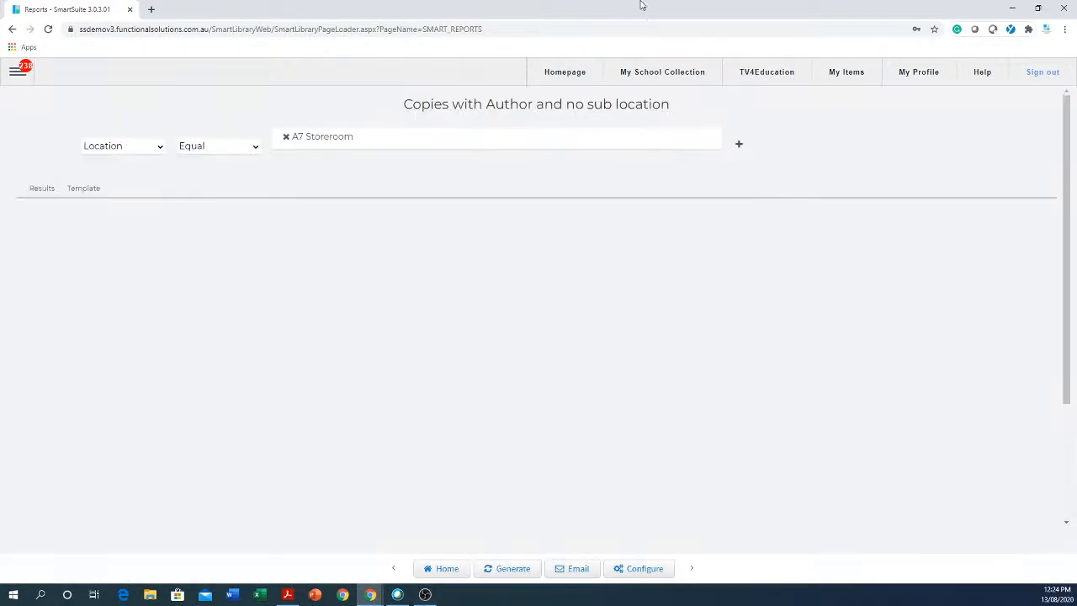
{"action": "left_click", "coordinate": [500, 570]}
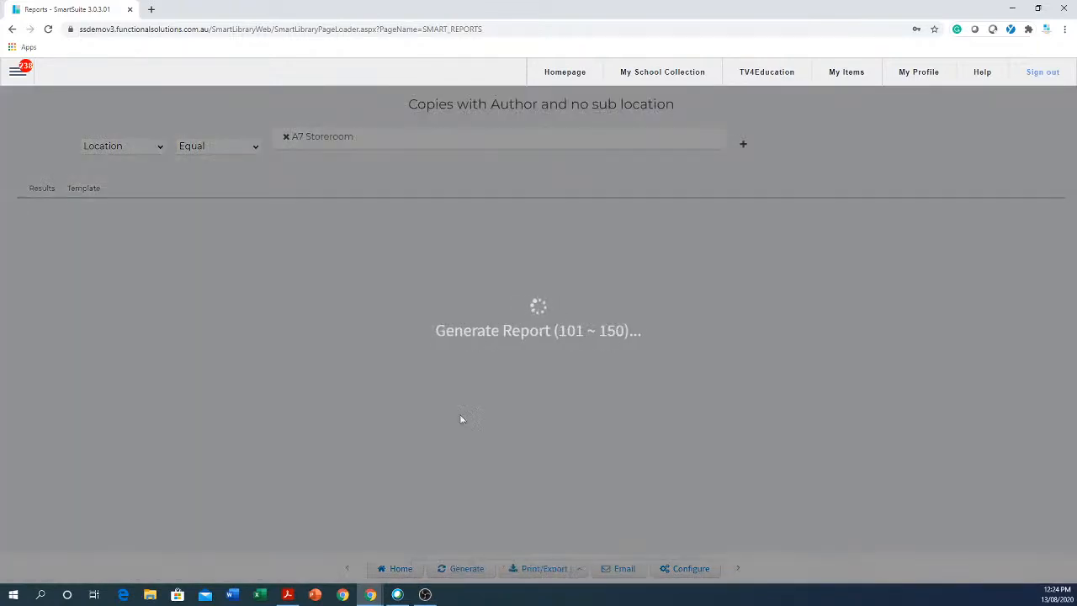
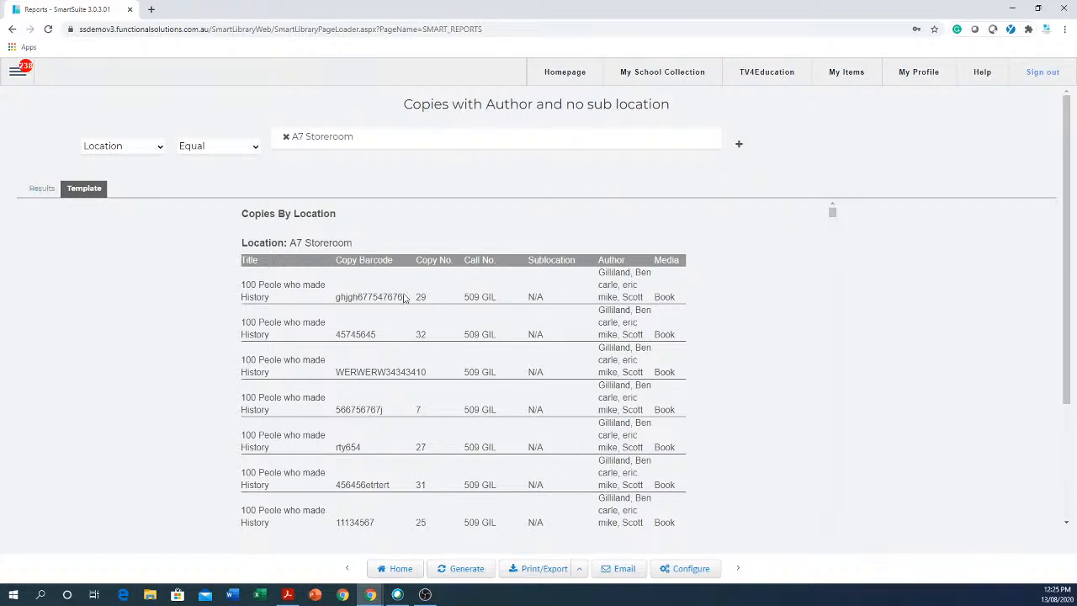
Open the report's configuration from the Print/Export options, showing the Location Equal A7 Storeroom condition.
{"action": "left_click", "coordinate": [579, 569]}
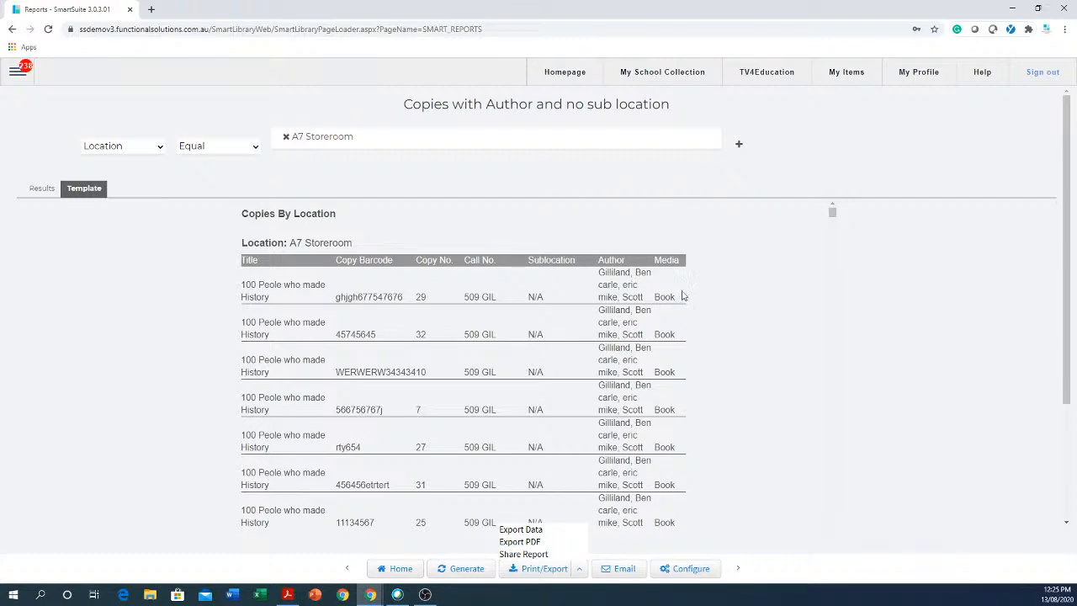
{"action": "left_click", "coordinate": [686, 571]}
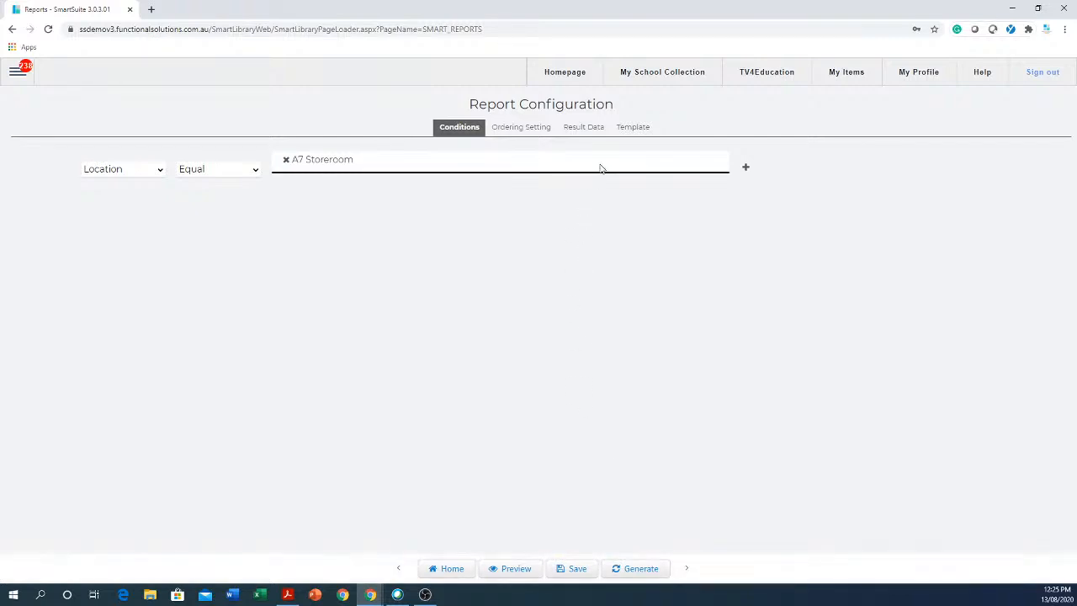
Delete the results table from the Copies By Location template.
{"action": "left_click", "coordinate": [629, 129]}
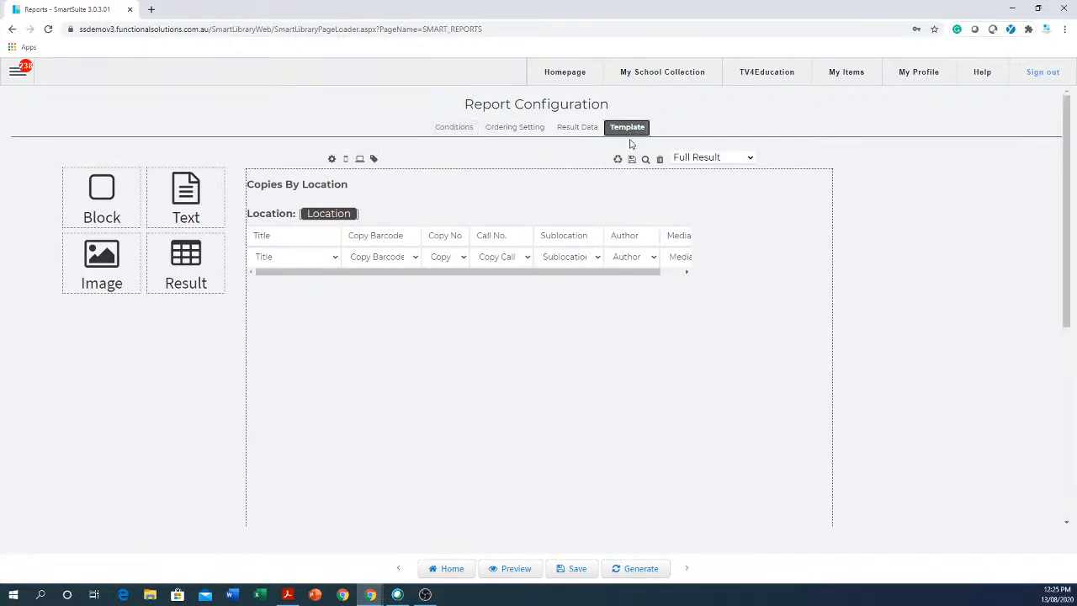
{"action": "mouse_move", "coordinate": [580, 255]}
{"action": "left_click_drag", "start_coordinate": [559, 292], "coordinate": [515, 314]}
{"action": "mouse_move", "coordinate": [425, 278]}
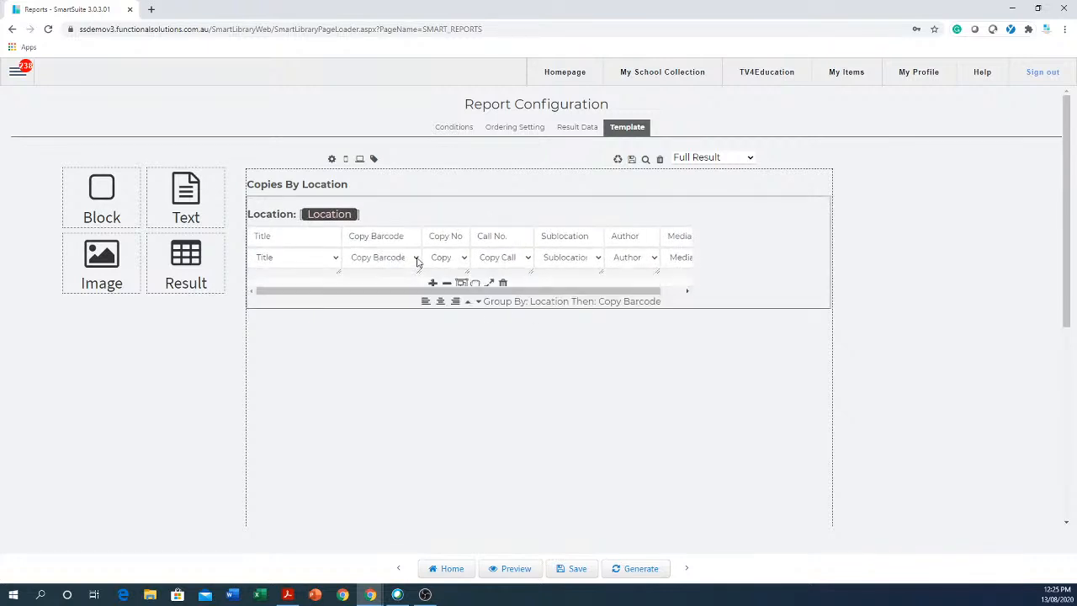
{"action": "left_click", "coordinate": [394, 239]}
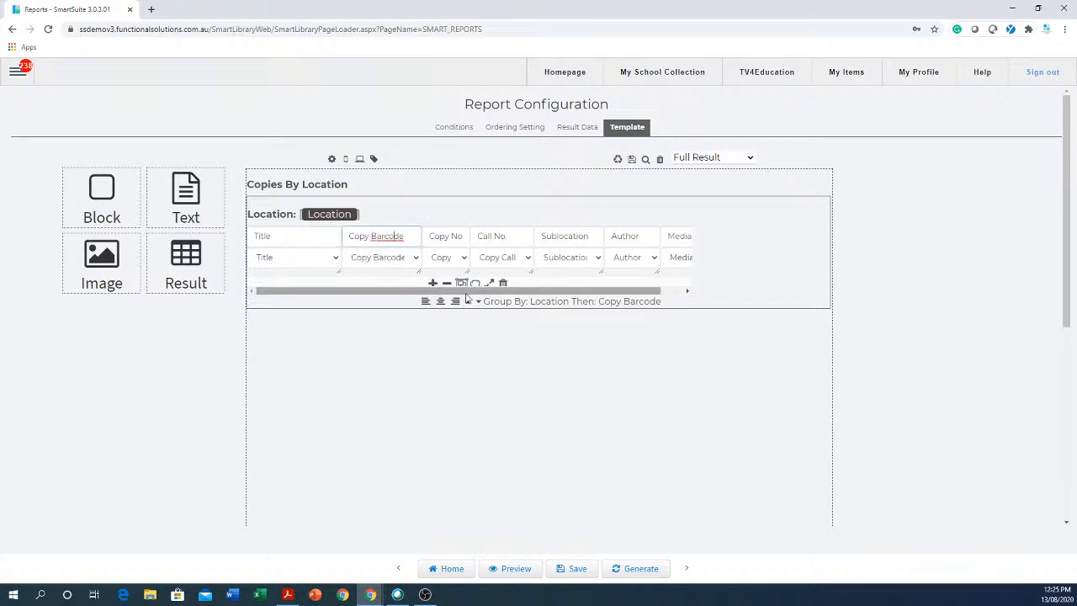
{"action": "left_click", "coordinate": [503, 283]}
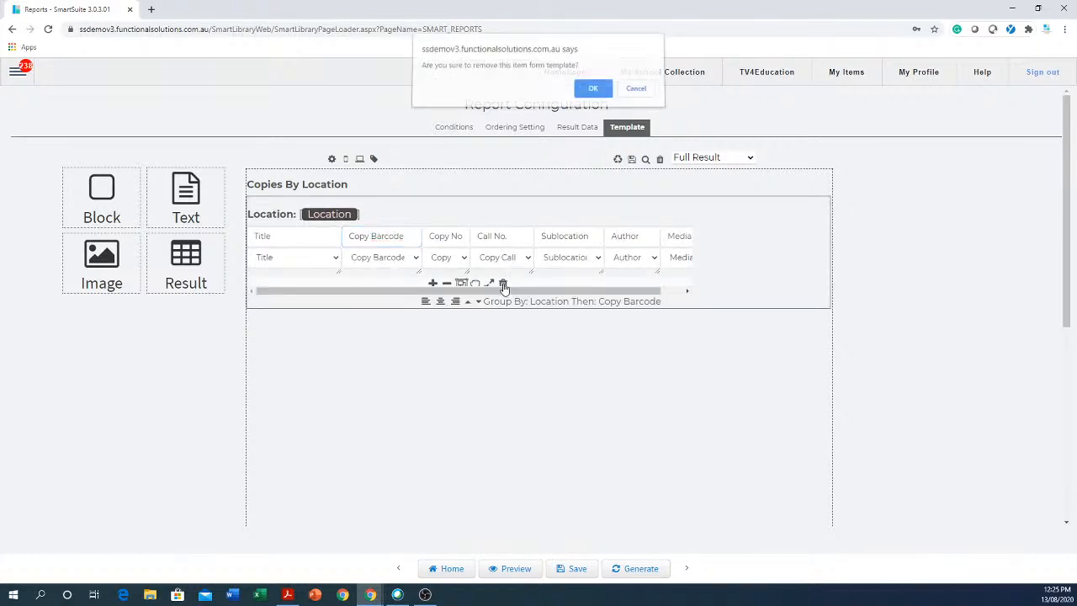
{"action": "left_click", "coordinate": [593, 87]}
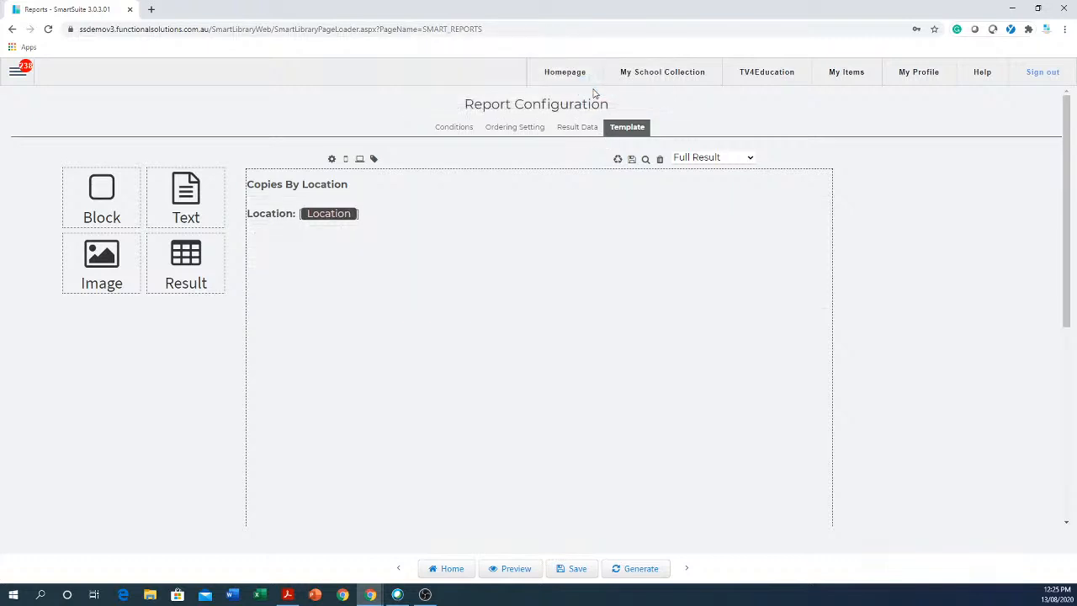
Head back to the saved report list, confirming the prompt.
{"action": "mouse_move", "coordinate": [394, 253]}
{"action": "left_click", "coordinate": [576, 568]}
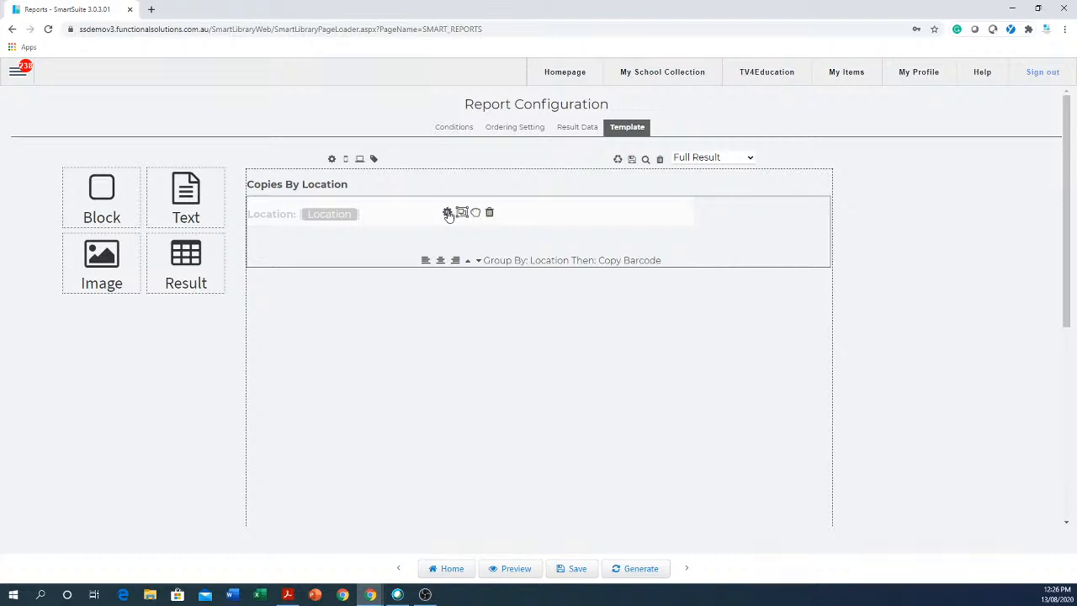
{"action": "left_click", "coordinate": [444, 571]}
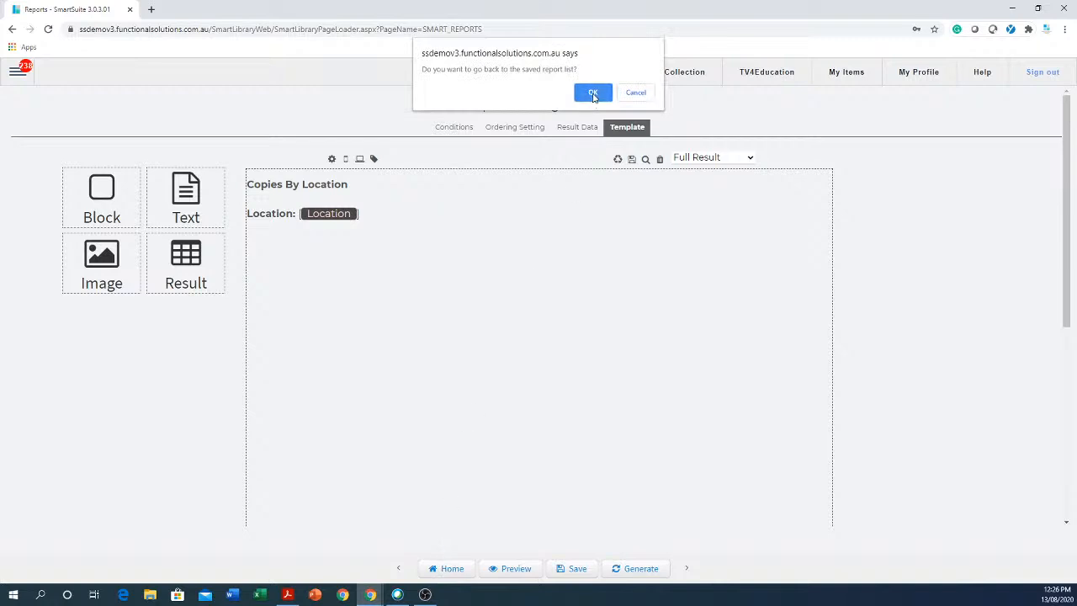
{"action": "left_click", "coordinate": [593, 91]}
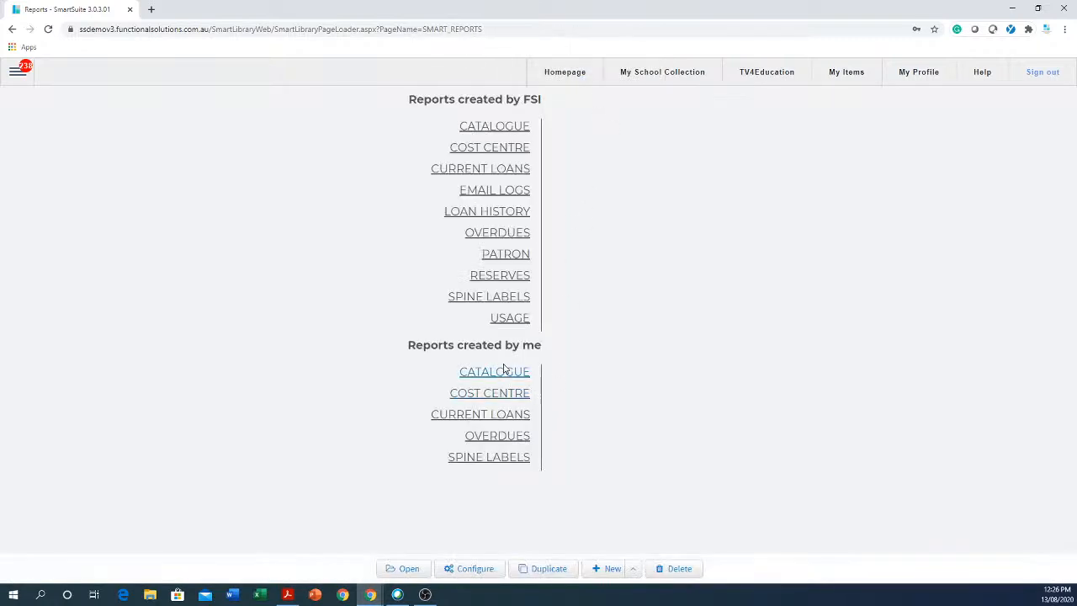
Reopen 'Copies with Author and no sub location' from my CATALOGUE reports and view its template columns.
{"action": "left_click", "coordinate": [509, 372]}
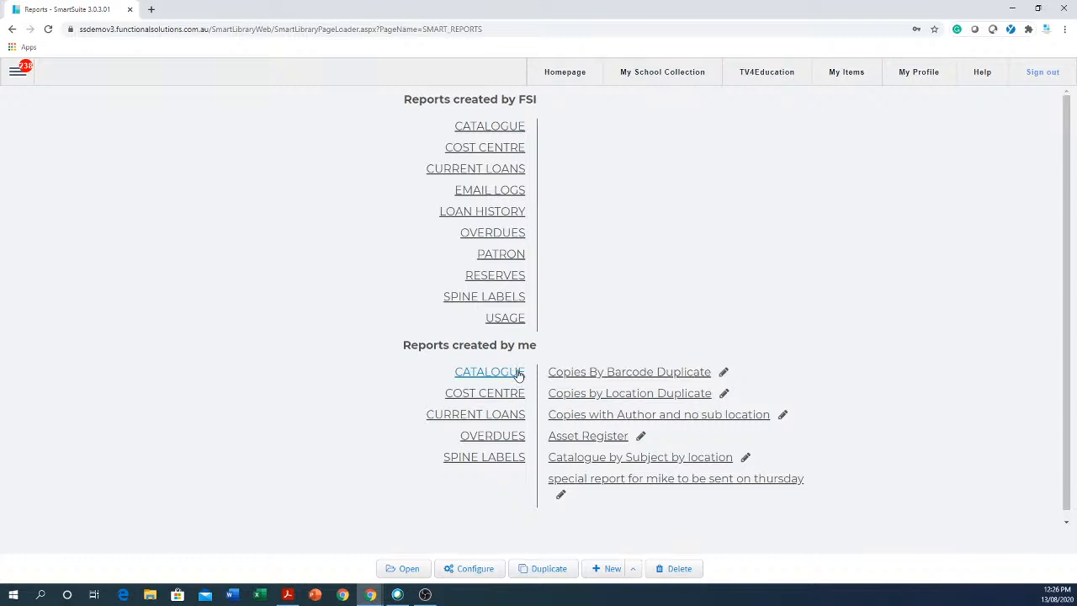
{"action": "left_click", "coordinate": [663, 415]}
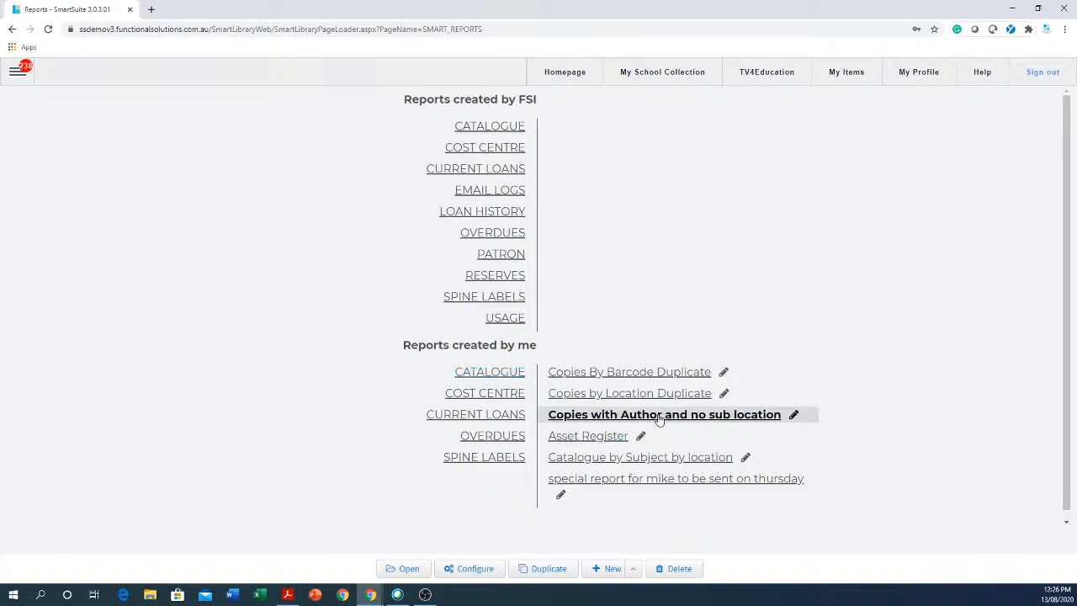
{"action": "left_click", "coordinate": [482, 570]}
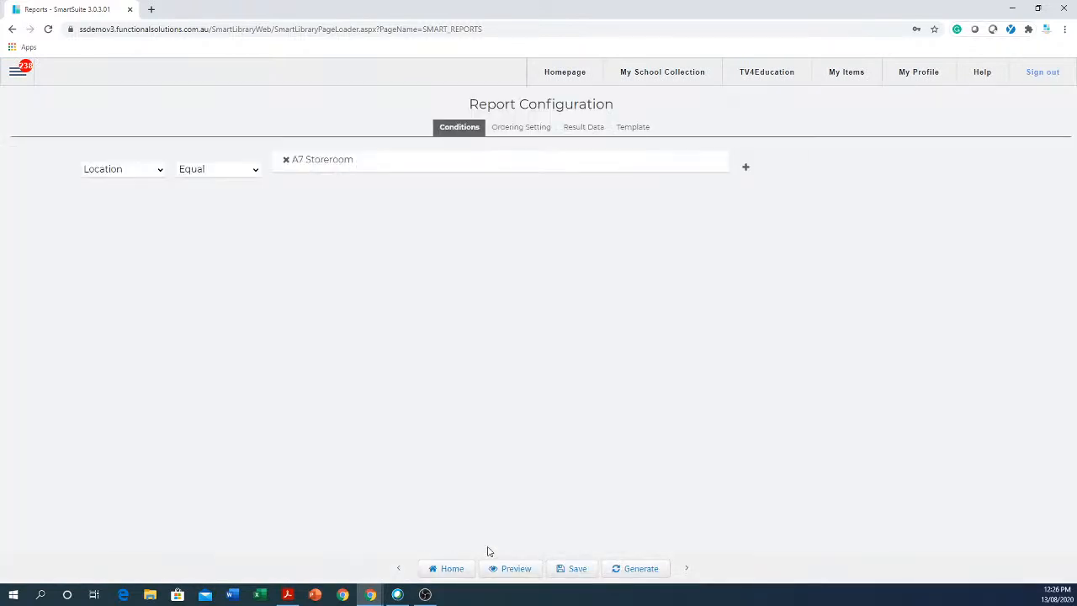
{"action": "left_click_drag", "start_coordinate": [638, 133], "coordinate": [643, 123]}
{"action": "left_click", "coordinate": [637, 132]}
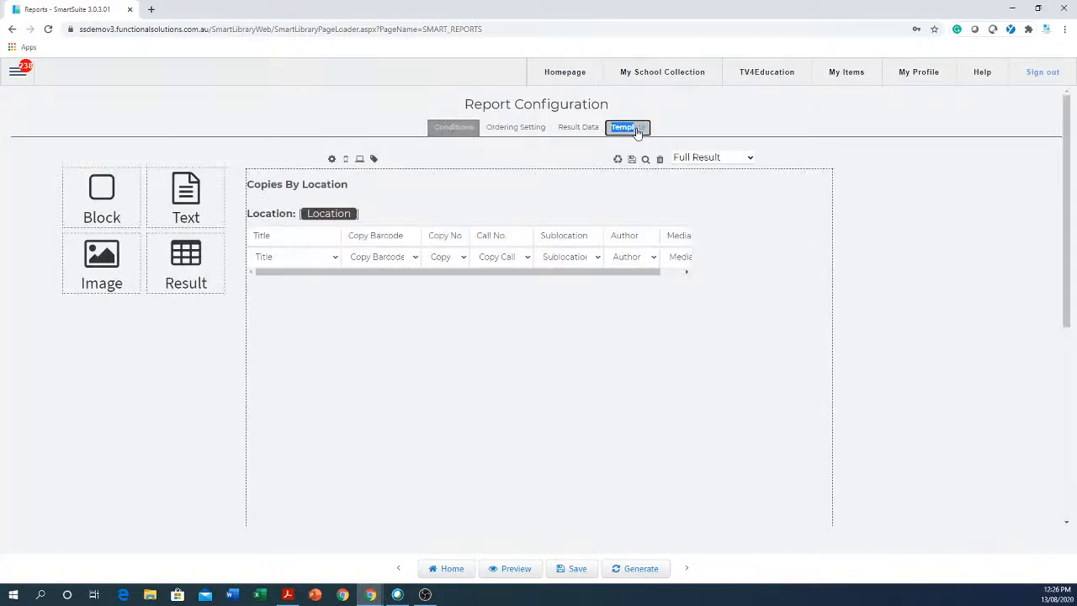
{"action": "left_click", "coordinate": [400, 260]}
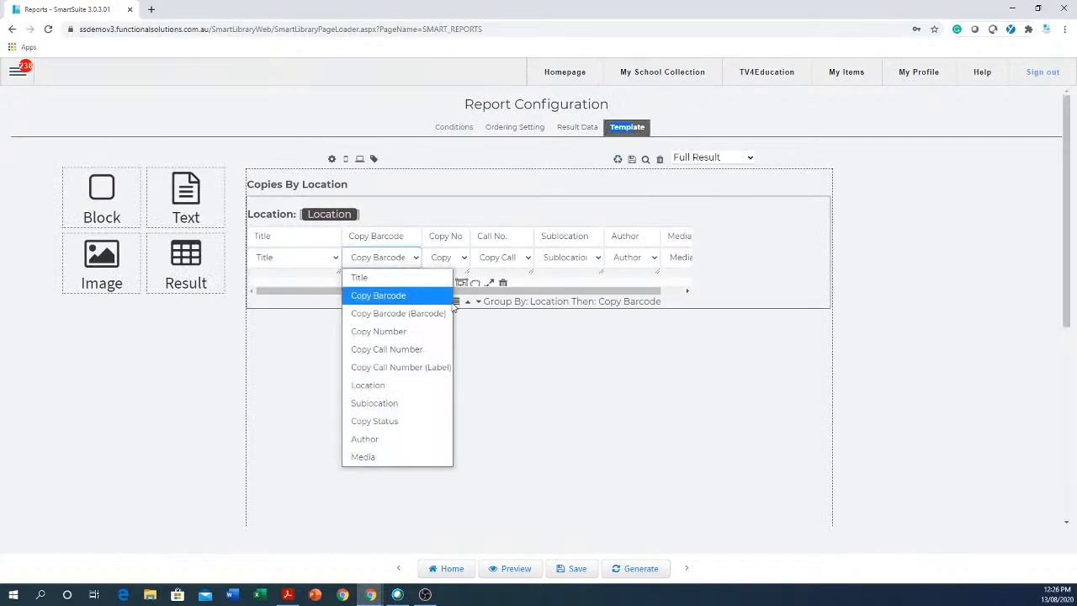
Change columns two to five to Author, Media, Copy Barcode and Location.
{"action": "left_click", "coordinate": [531, 374]}
{"action": "mouse_move", "coordinate": [427, 266]}
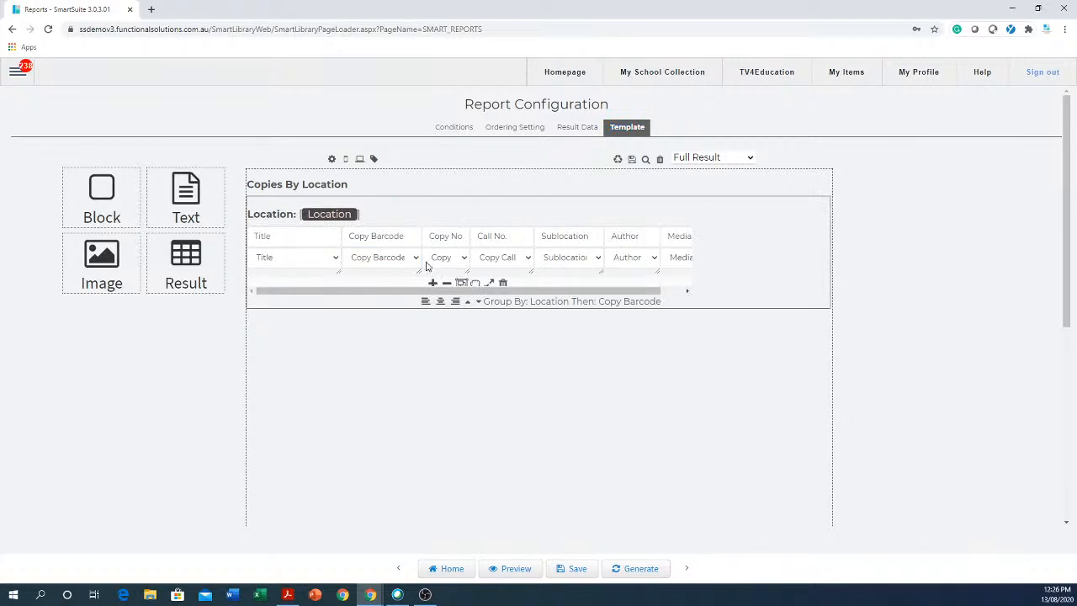
{"action": "left_click", "coordinate": [417, 259]}
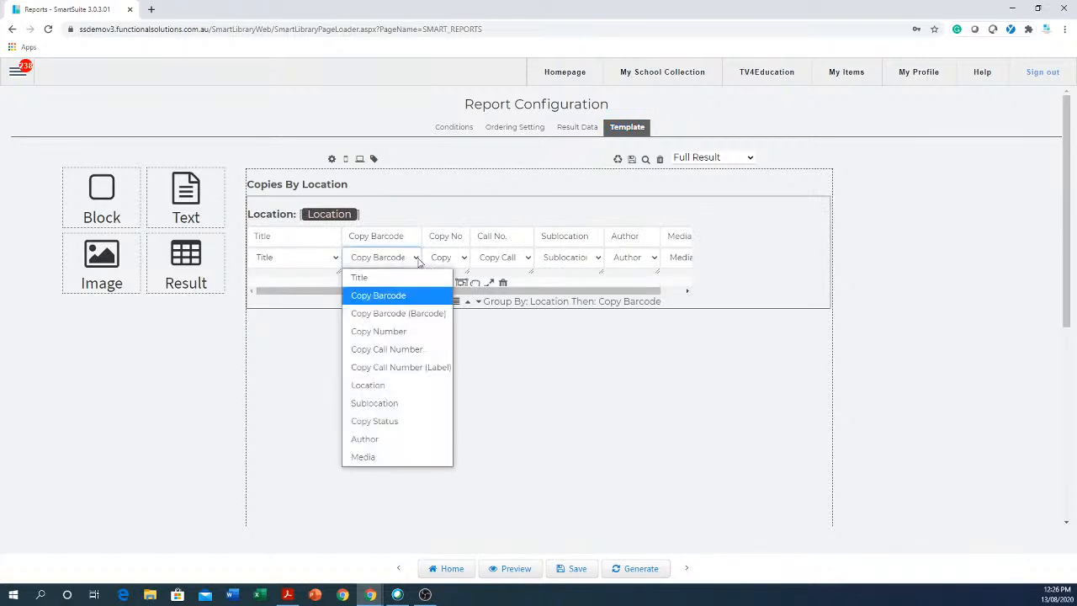
{"action": "left_click", "coordinate": [359, 440]}
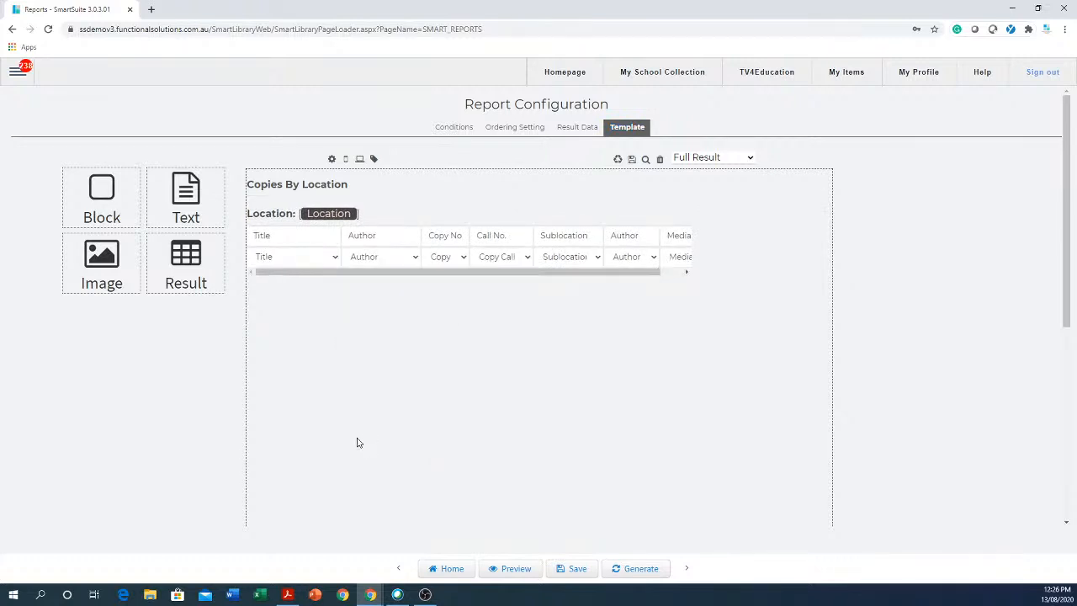
{"action": "left_click", "coordinate": [464, 260]}
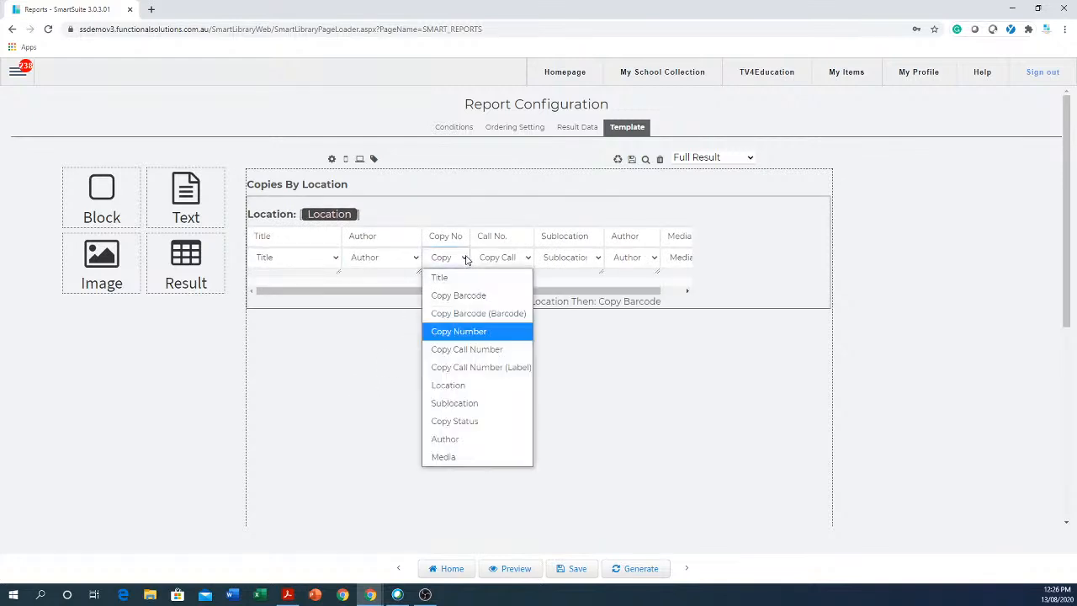
{"action": "left_click", "coordinate": [443, 457]}
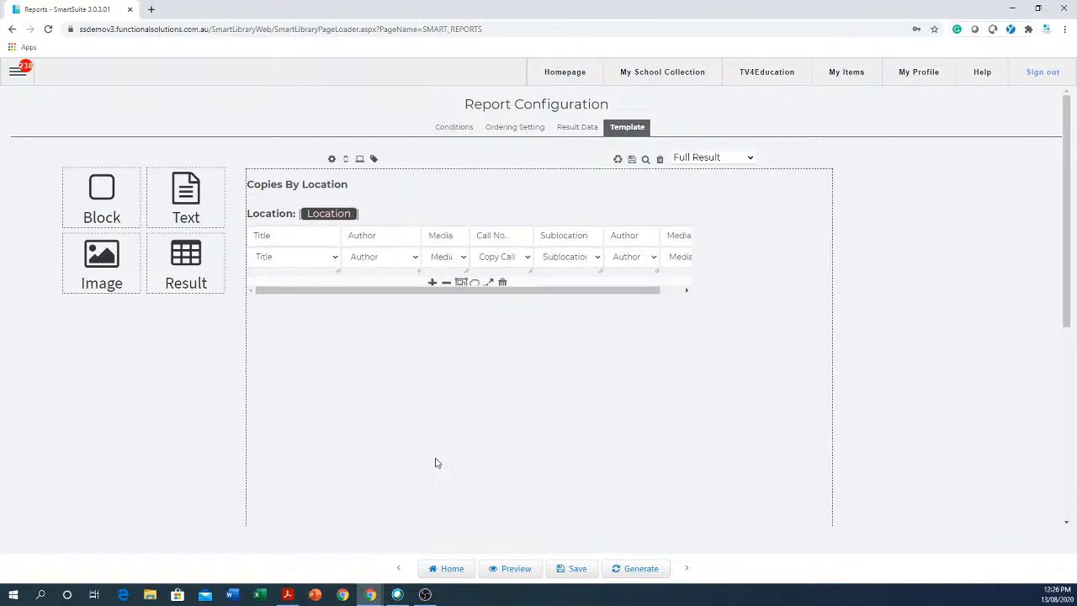
{"action": "left_click", "coordinate": [528, 261]}
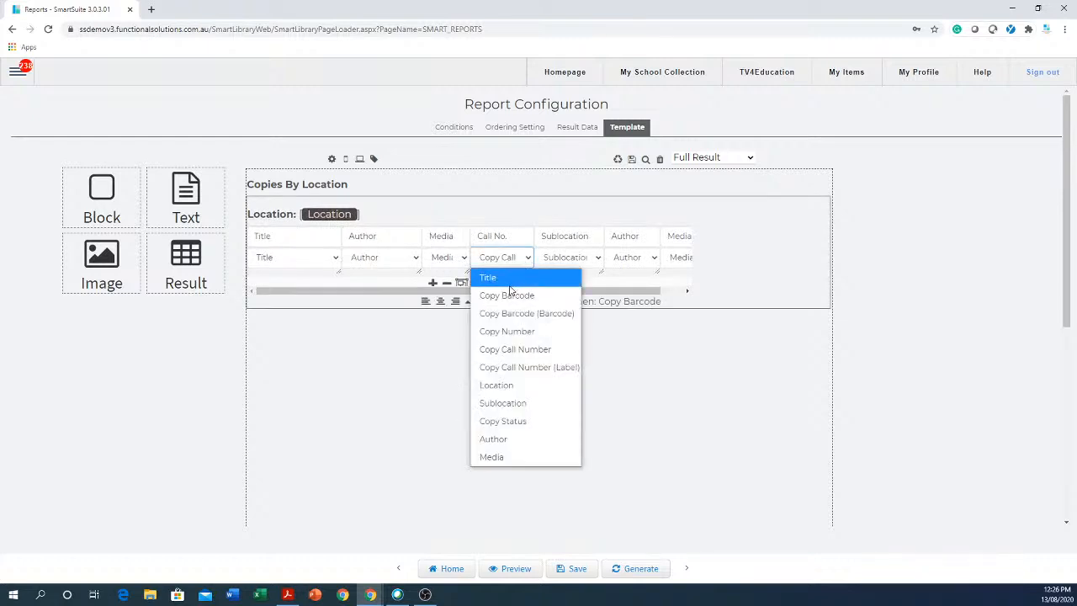
{"action": "left_click", "coordinate": [513, 298]}
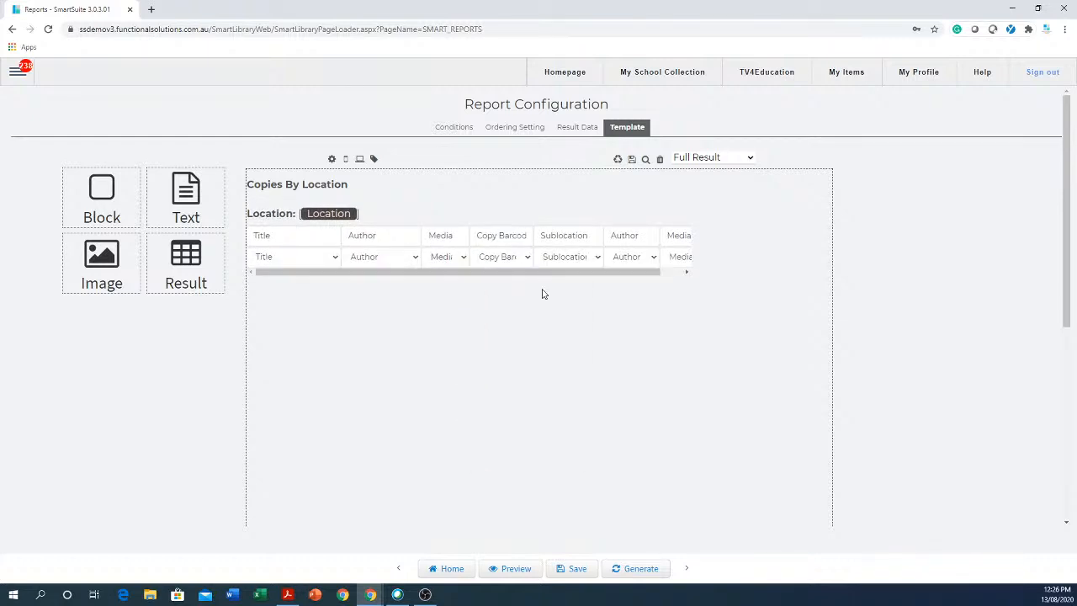
{"action": "left_click", "coordinate": [600, 262]}
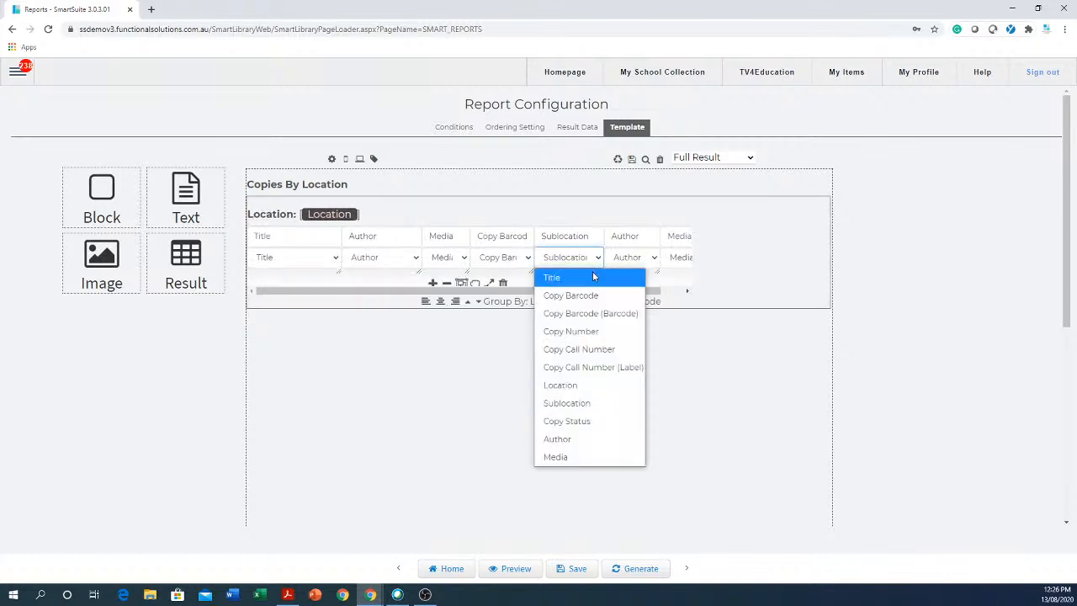
{"action": "left_click", "coordinate": [570, 386]}
Remove the trailing duplicate Media and Author columns from the table.
{"action": "left_click", "coordinate": [656, 259]}
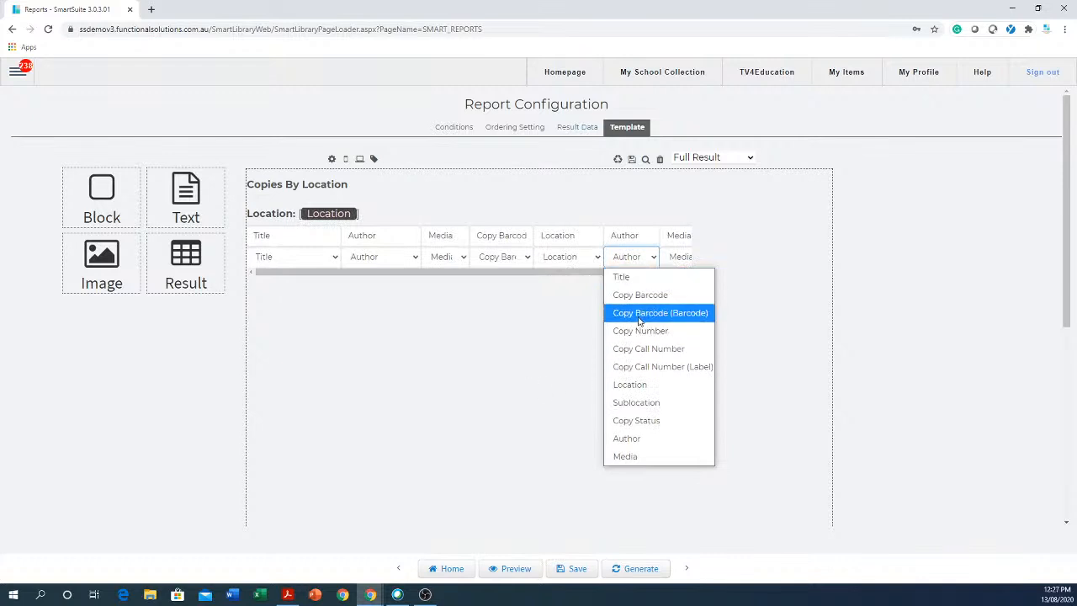
{"action": "left_click", "coordinate": [647, 258]}
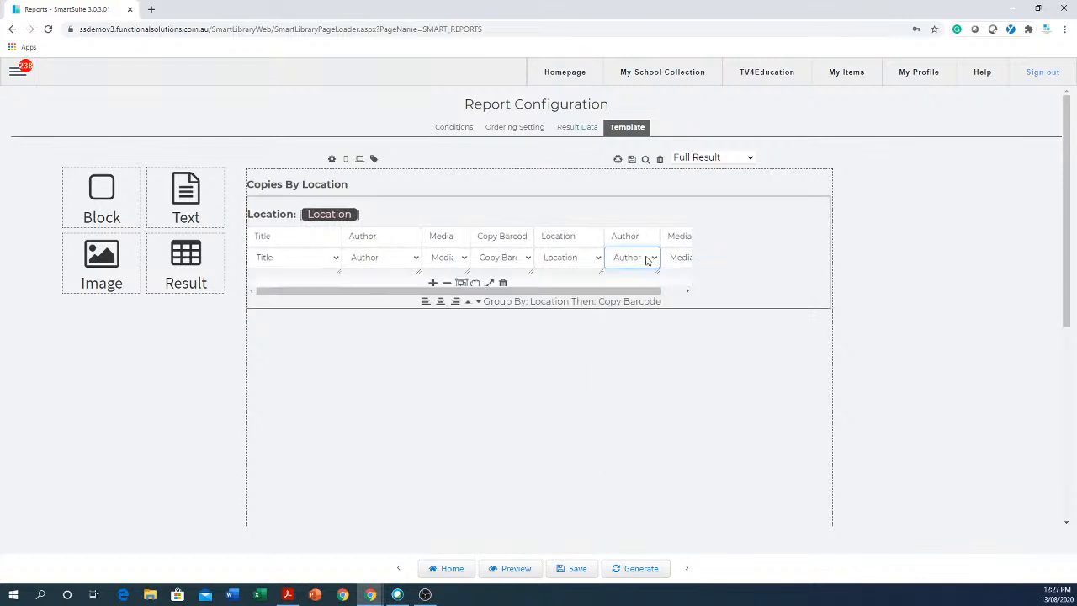
{"action": "left_click", "coordinate": [448, 287]}
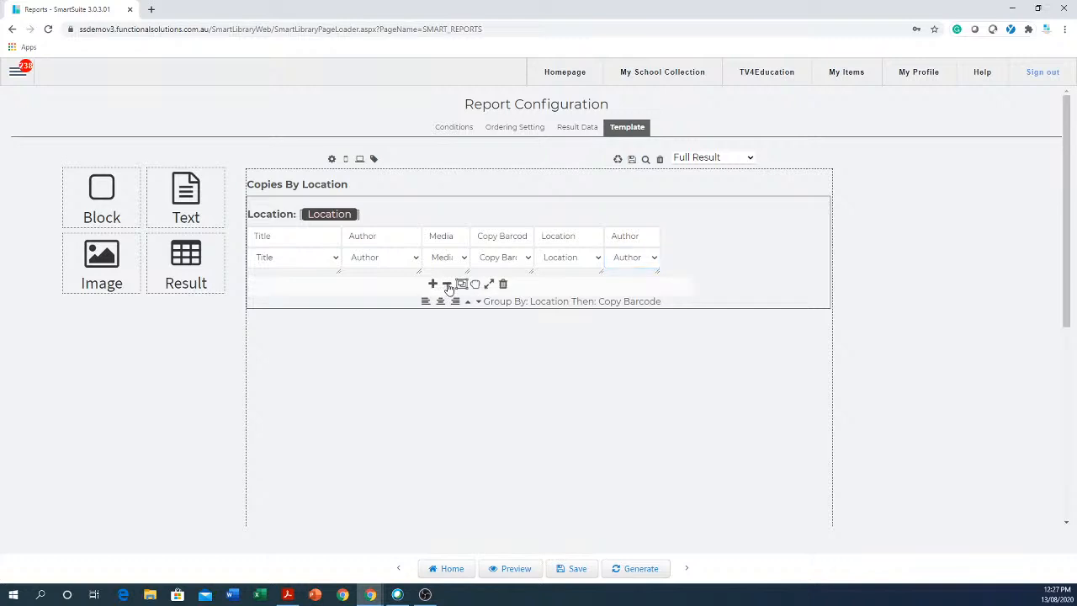
{"action": "left_click", "coordinate": [631, 237]}
{"action": "mouse_move", "coordinate": [507, 267]}
{"action": "left_click", "coordinate": [447, 284]}
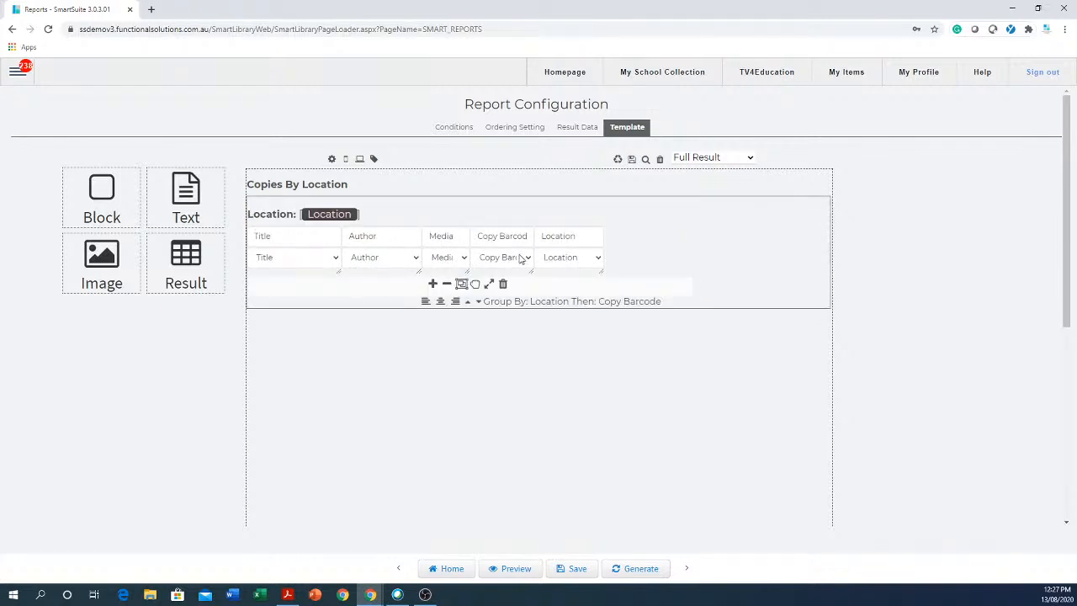
Generate the report to view the five-column Copies By Location results.
{"action": "left_click", "coordinate": [642, 571]}
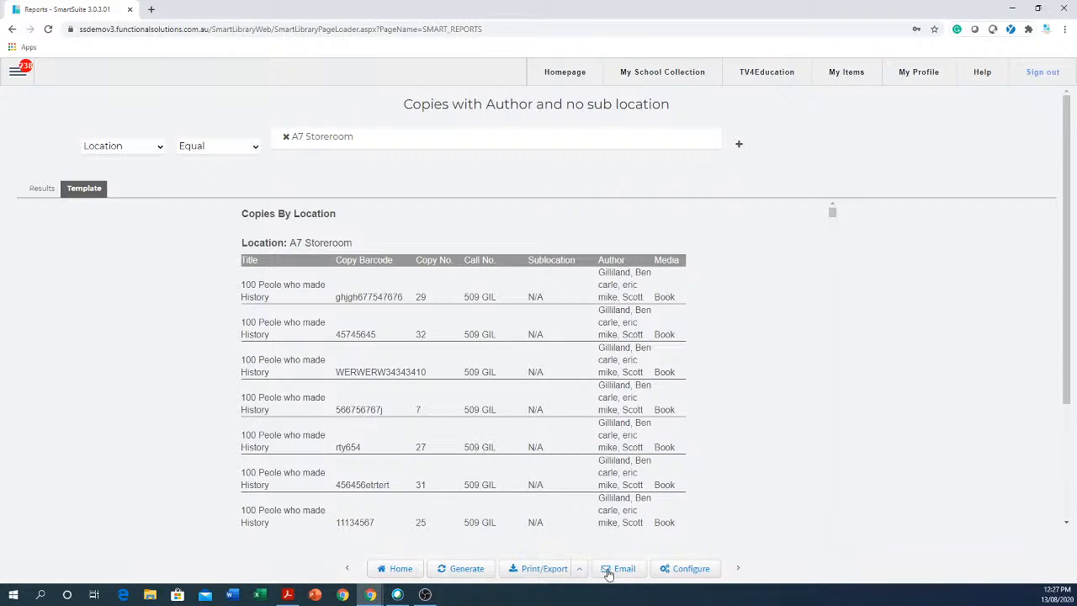
Back in the template, set the second and third columns to Author and Media.
{"action": "left_click", "coordinate": [695, 569]}
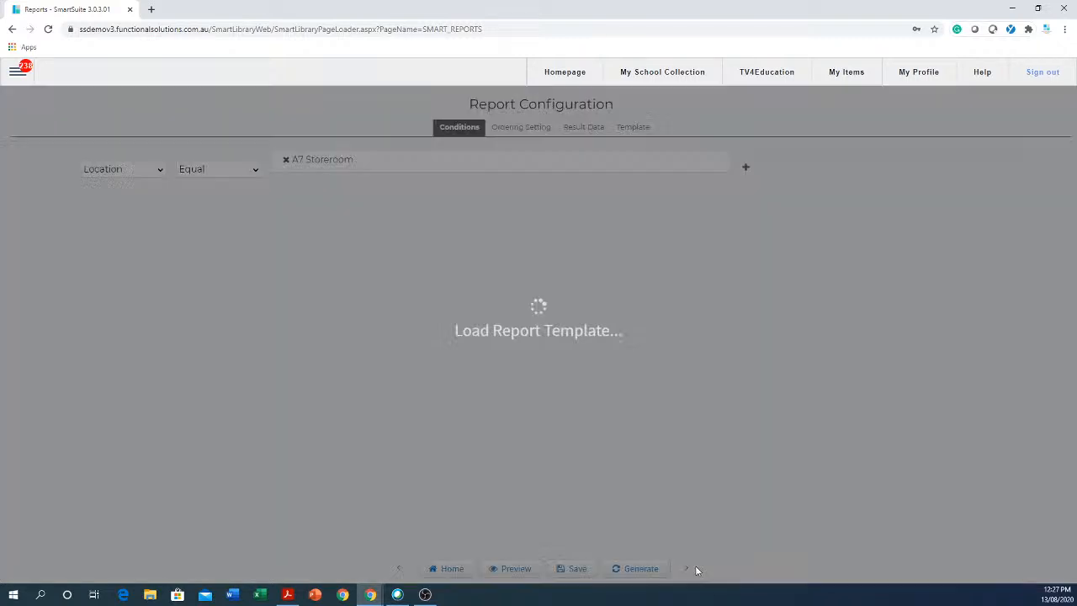
{"action": "left_click", "coordinate": [644, 133]}
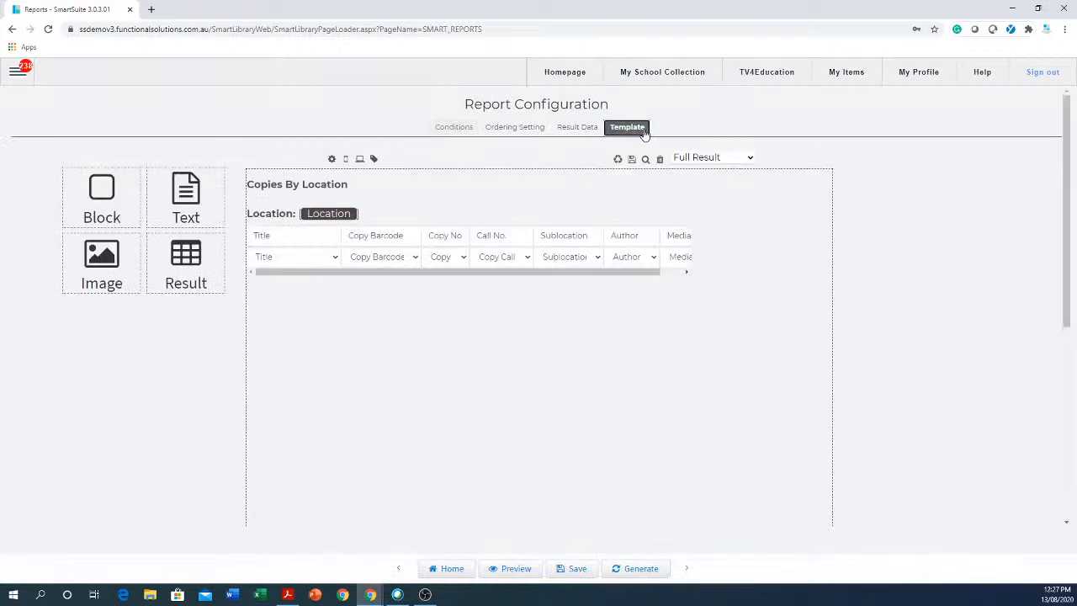
{"action": "left_click", "coordinate": [415, 261]}
{"action": "left_click", "coordinate": [379, 439]}
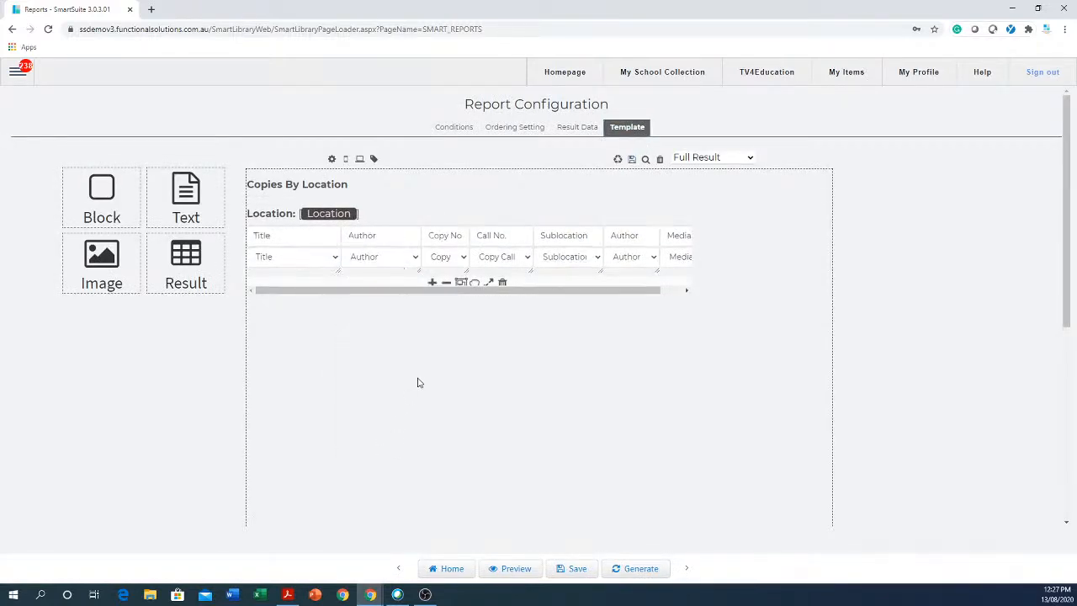
{"action": "left_click", "coordinate": [465, 258]}
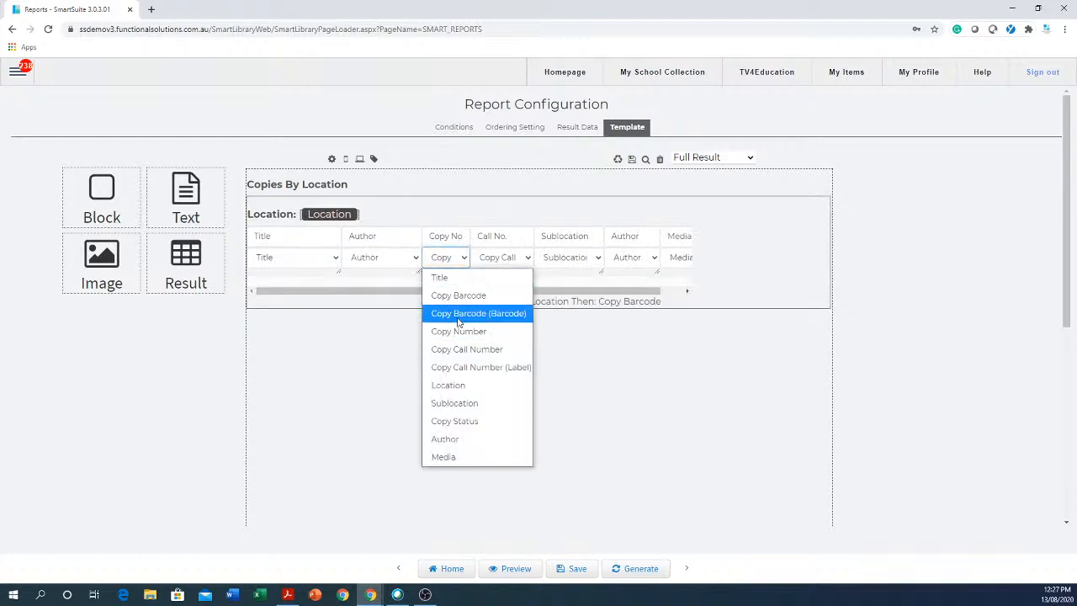
{"action": "left_click", "coordinate": [455, 457]}
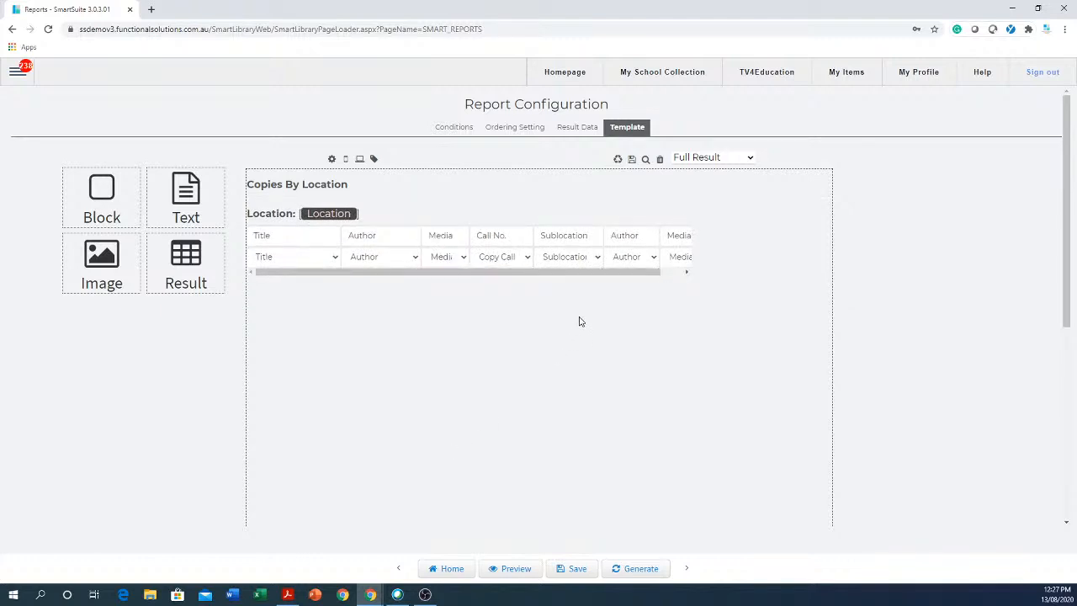
Delete the two extra trailing columns and save the template.
{"action": "left_click", "coordinate": [635, 259]}
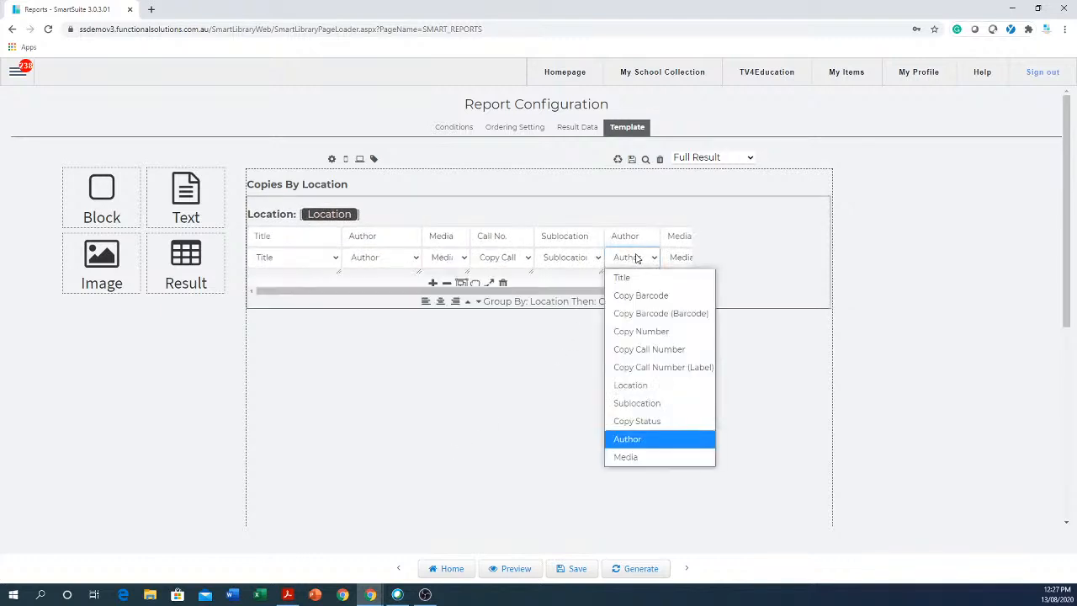
{"action": "left_click", "coordinate": [447, 286]}
{"action": "left_click", "coordinate": [447, 286]}
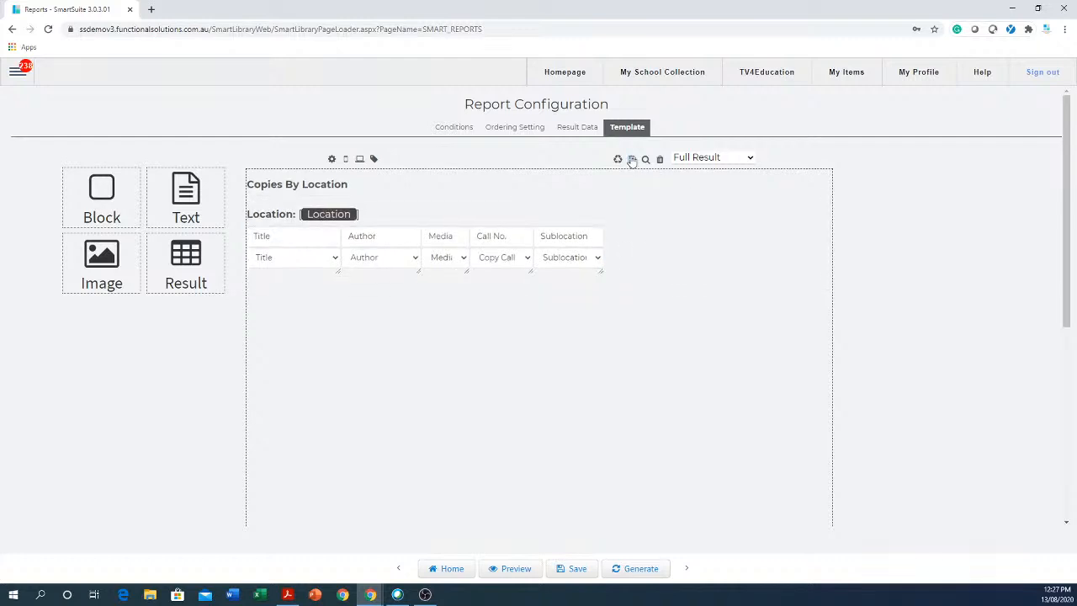
{"action": "left_click", "coordinate": [632, 160]}
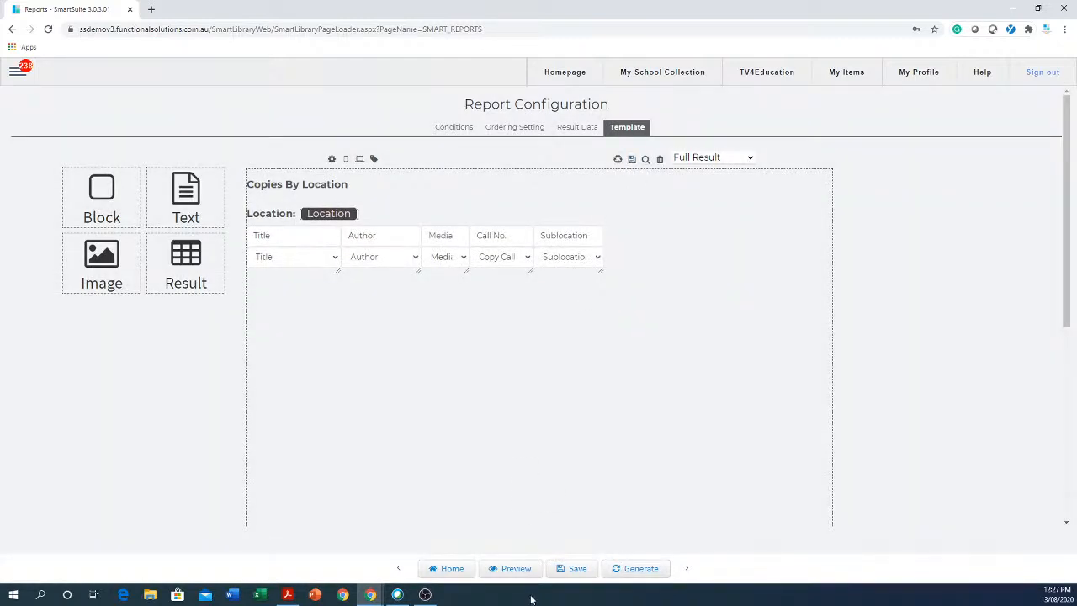
{"action": "left_click", "coordinate": [576, 573]}
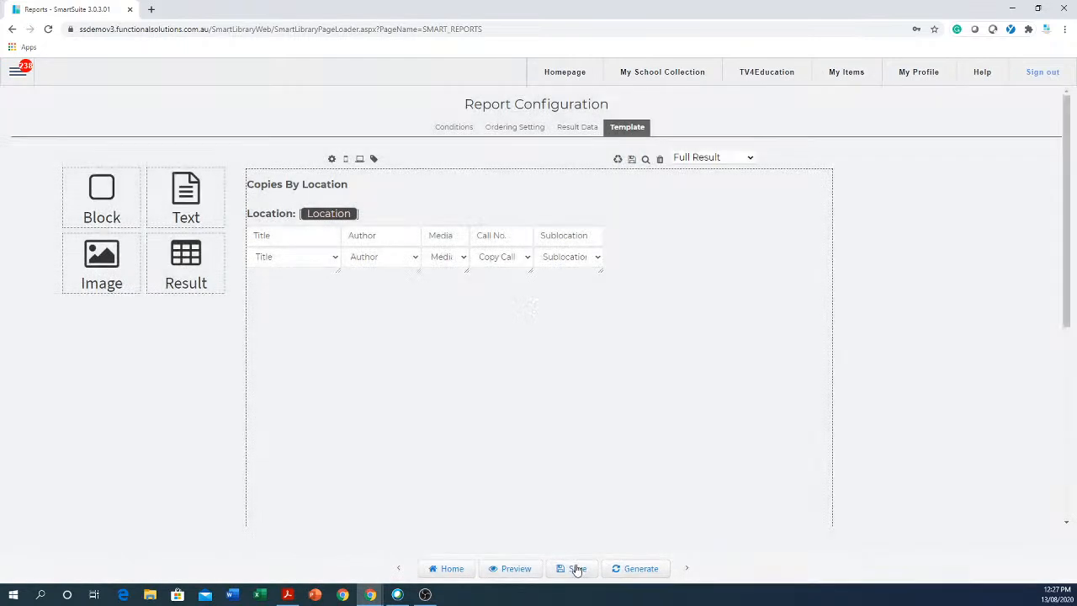
Generate the A7 Storeroom report and bring up the location filter list.
{"action": "left_click", "coordinate": [640, 571]}
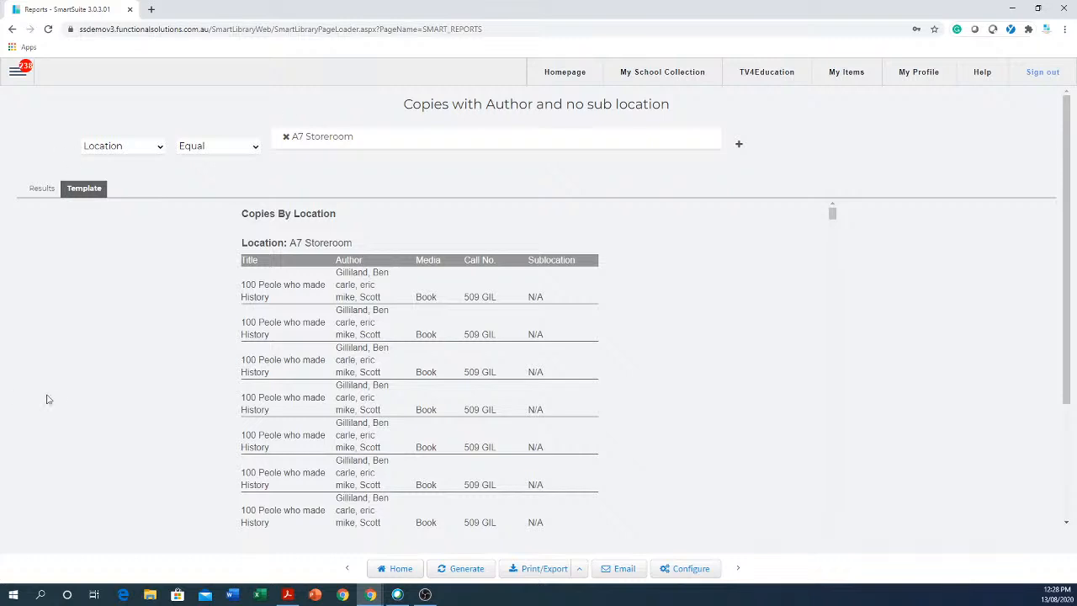
{"action": "left_click", "coordinate": [377, 137]}
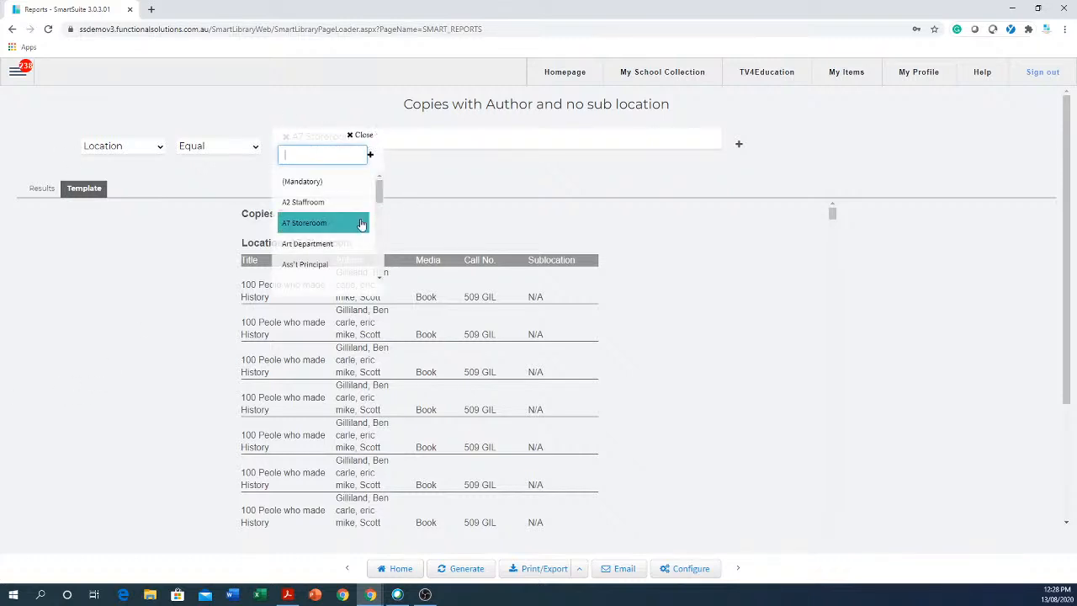
Clear the A7 Storeroom filter and regenerate across all locations, accepting the 1000-result cap.
{"action": "left_click", "coordinate": [458, 177]}
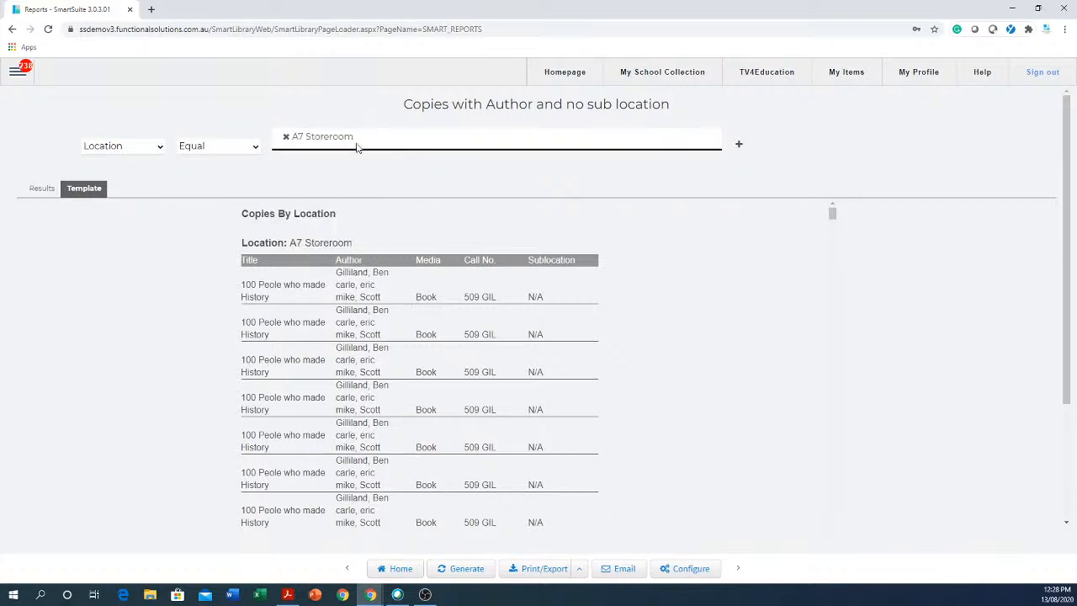
{"action": "left_click", "coordinate": [286, 137]}
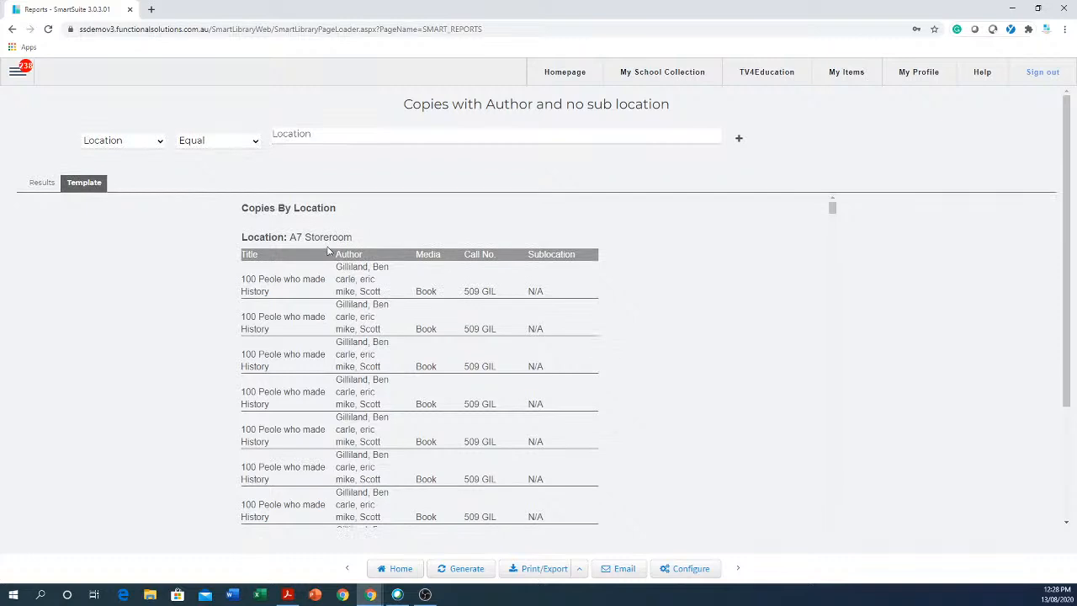
{"action": "left_click", "coordinate": [459, 570]}
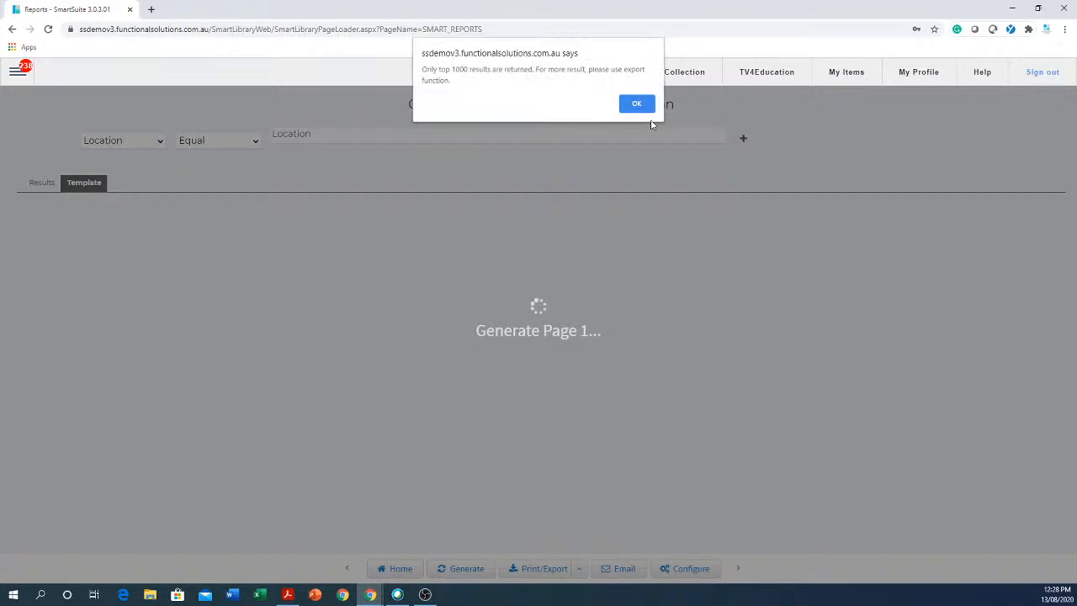
{"action": "left_click", "coordinate": [642, 108]}
{"action": "left_click", "coordinate": [642, 108]}
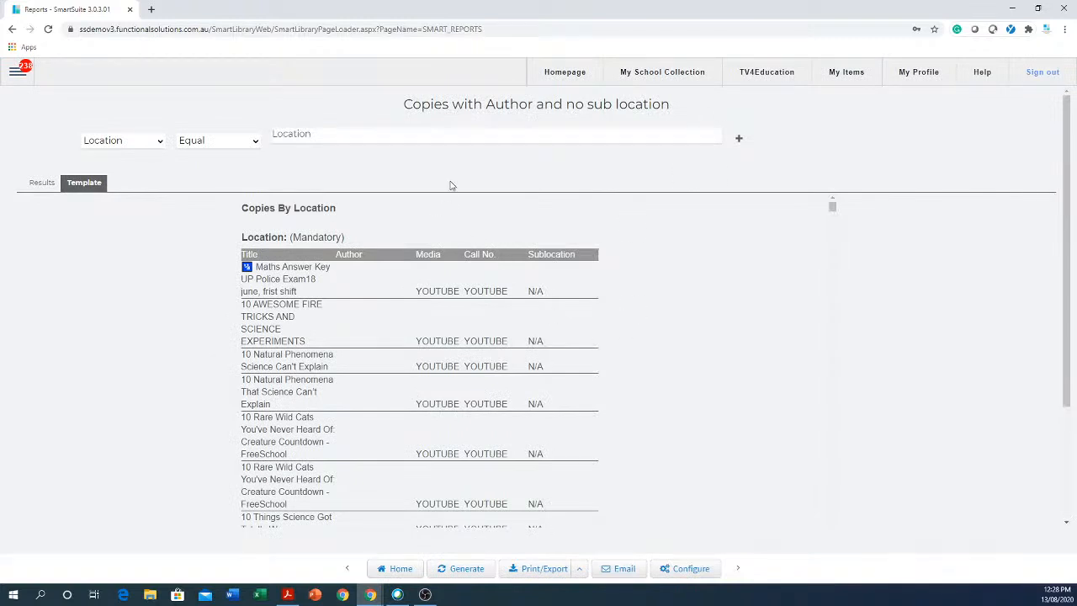
{"action": "left_click", "coordinate": [470, 143]}
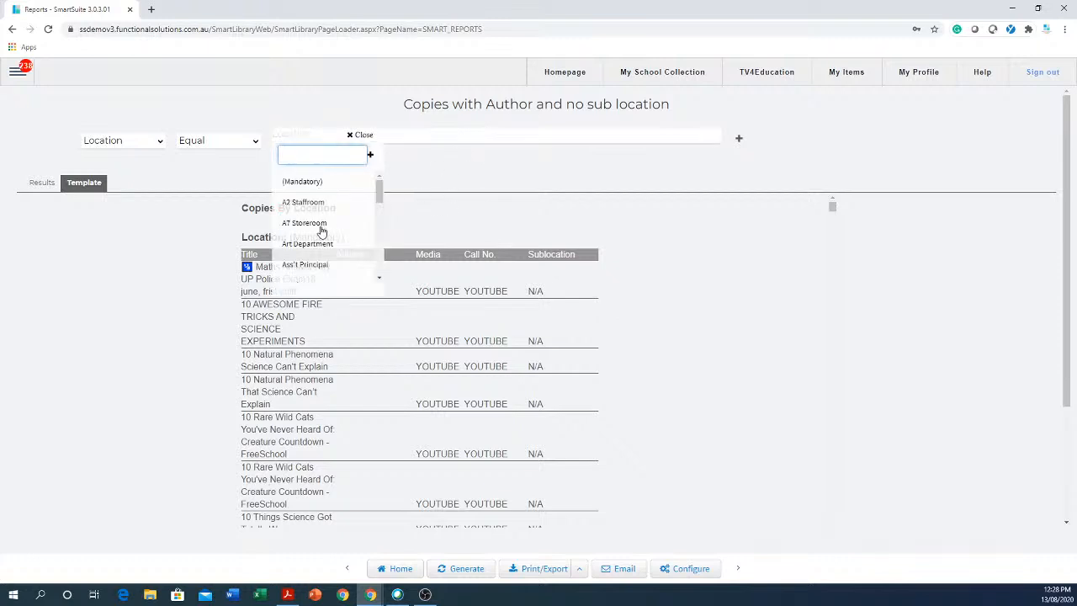
{"action": "left_click", "coordinate": [313, 244]}
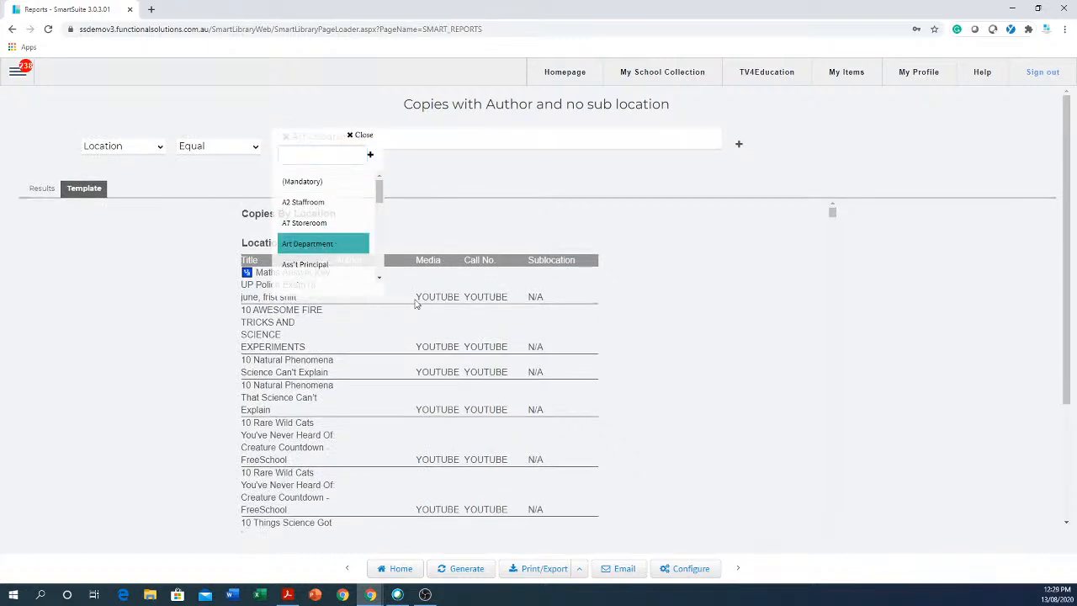
{"action": "scroll", "coordinate": [379, 211], "scroll_direction": "down", "scroll_amount": 3}
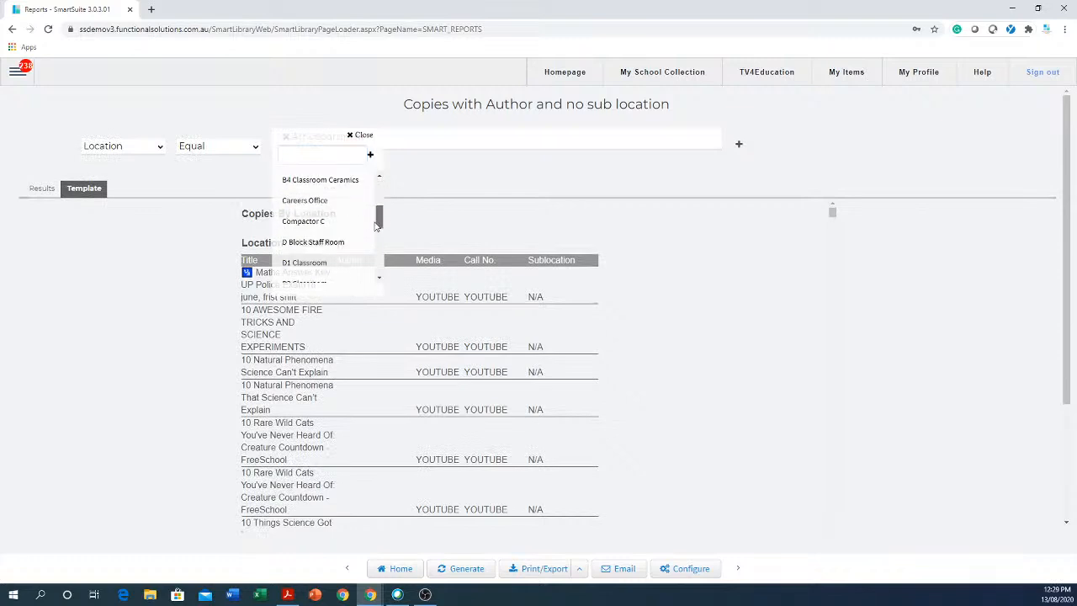
{"action": "left_click", "coordinate": [297, 245]}
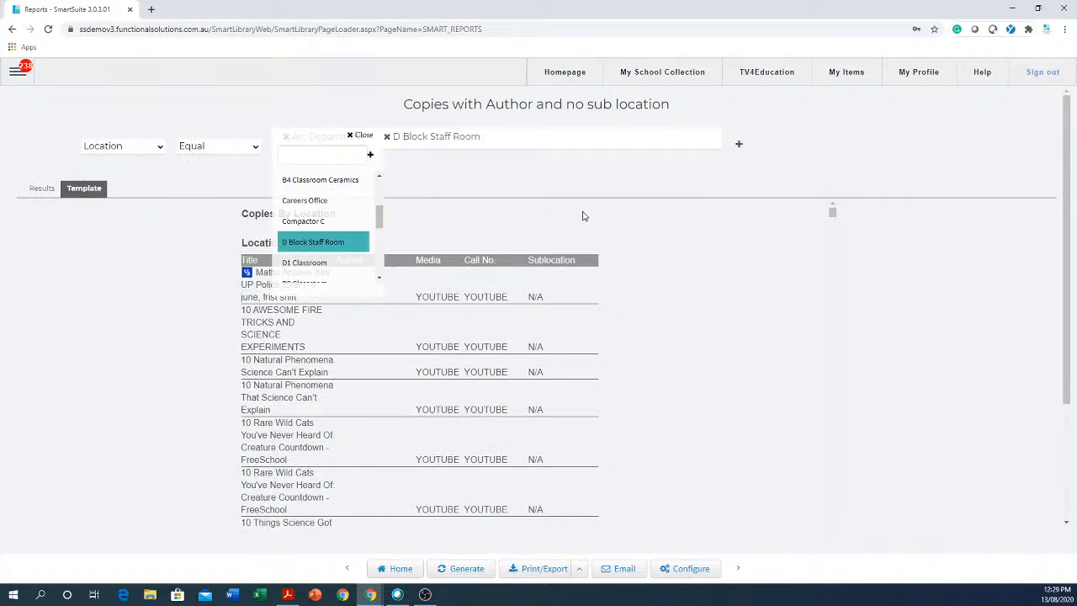
{"action": "left_click", "coordinate": [437, 177]}
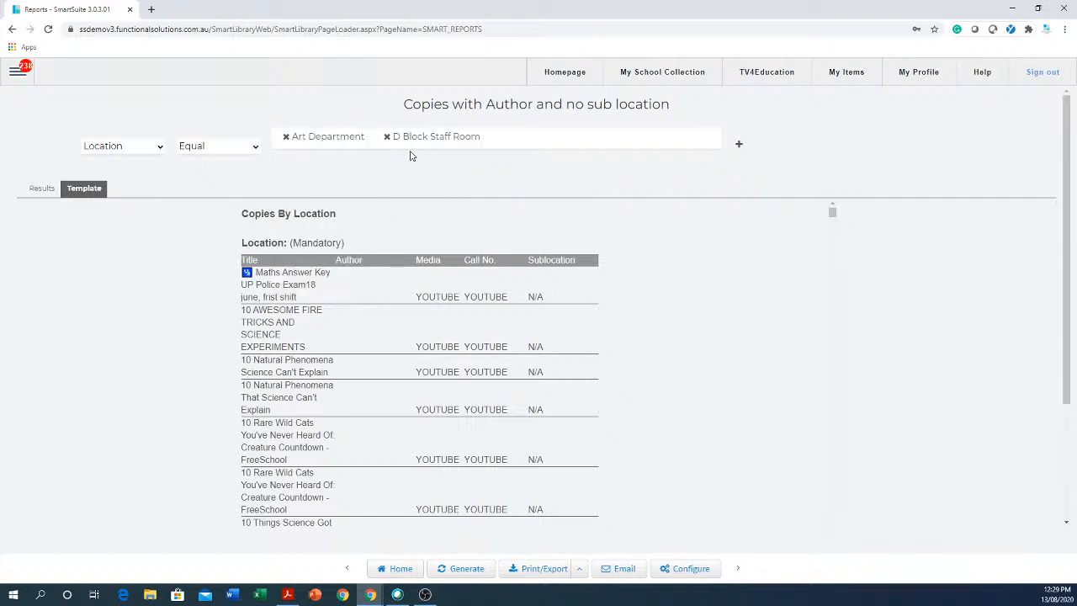
{"action": "left_click", "coordinate": [388, 136]}
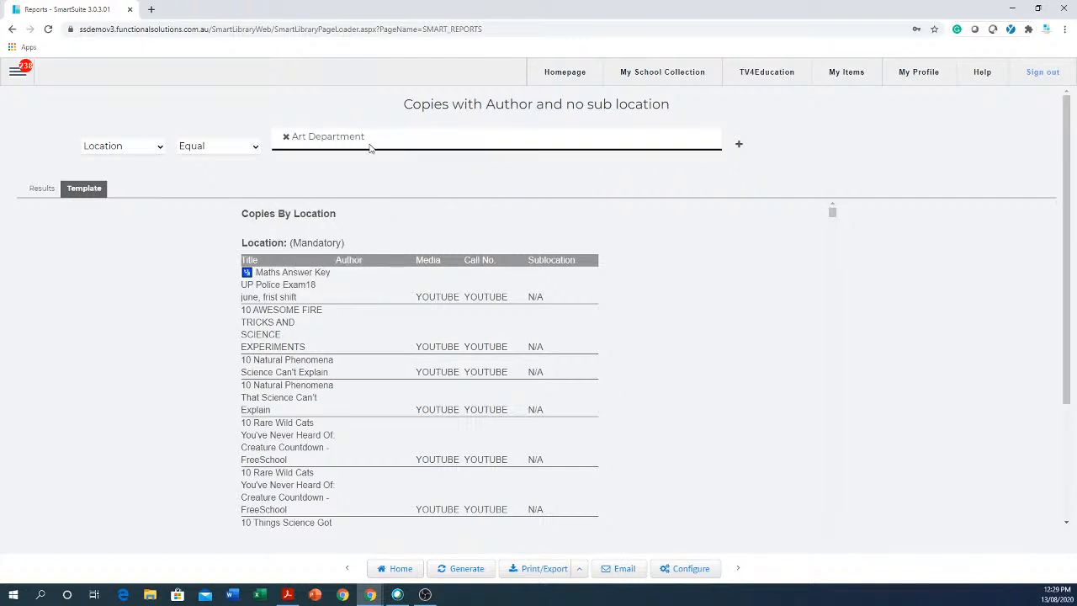
{"action": "left_click", "coordinate": [286, 137]}
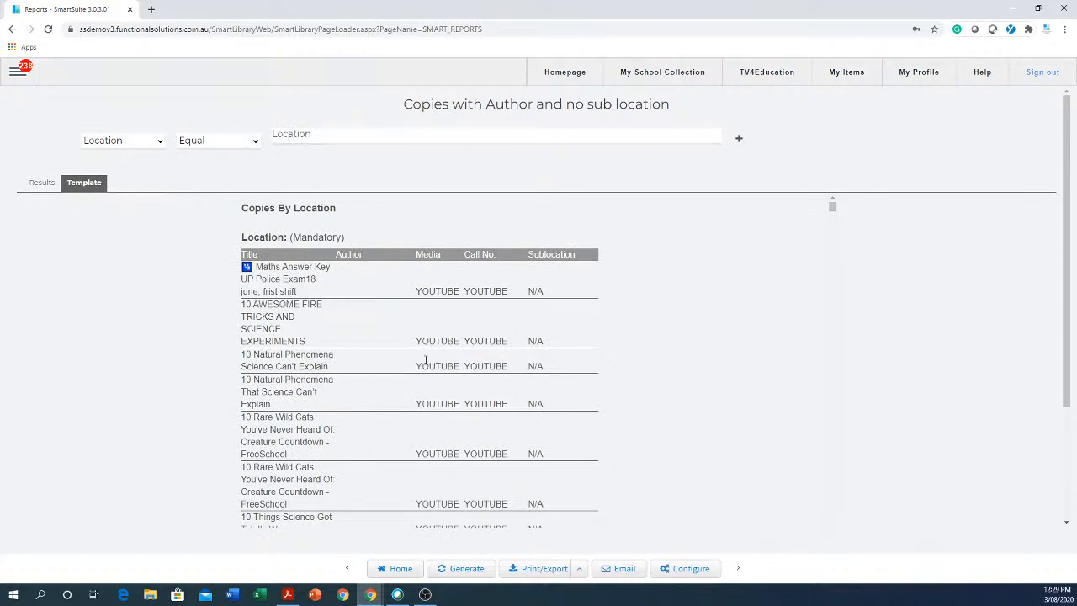
Save the report configuration with the location condition left empty.
{"action": "left_click", "coordinate": [697, 572]}
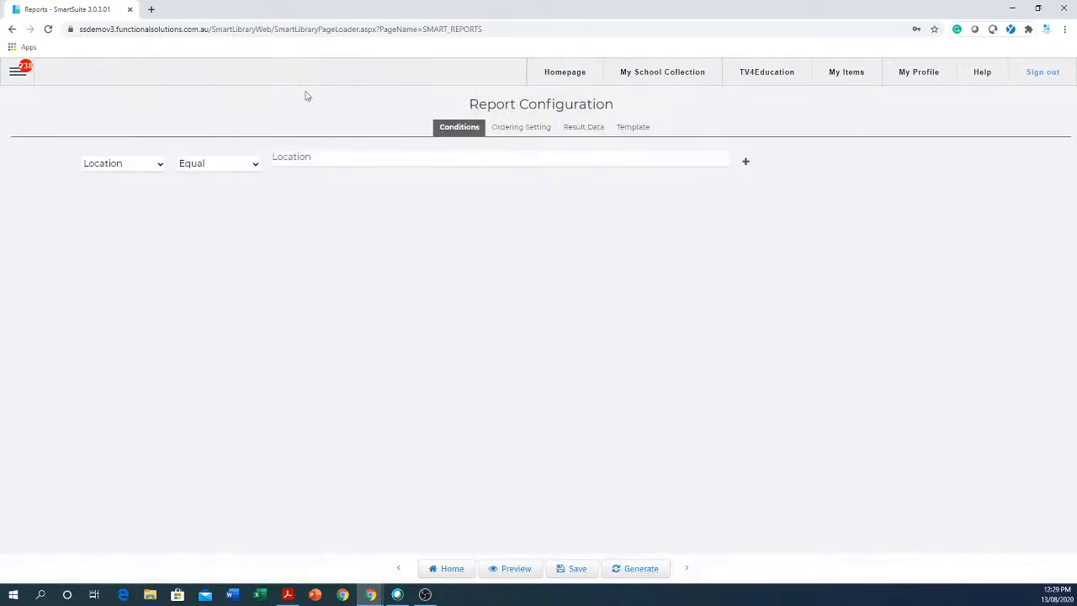
{"action": "left_click", "coordinate": [299, 159]}
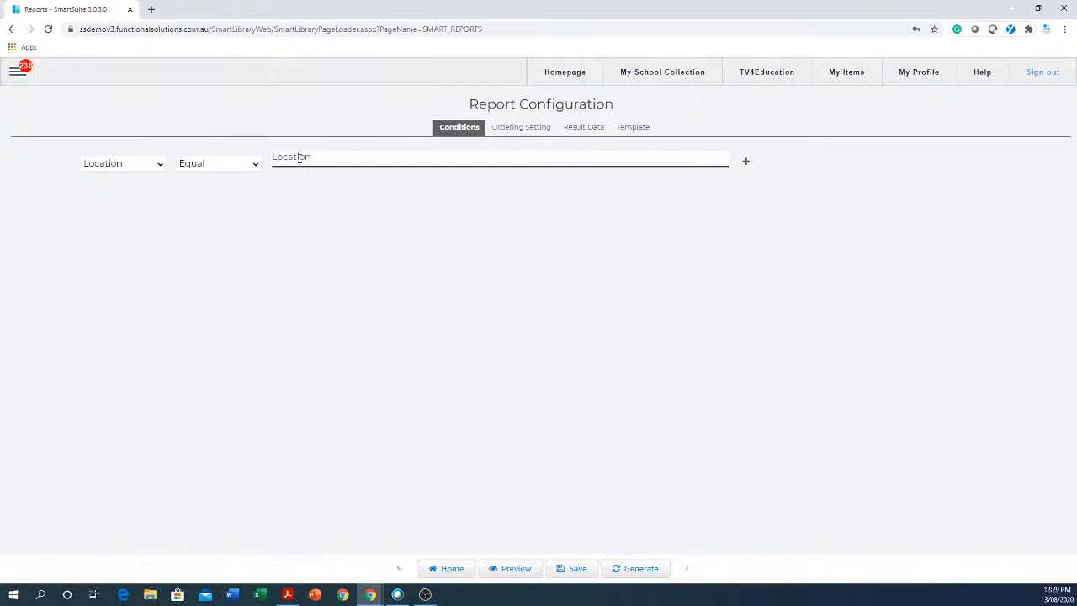
{"action": "left_click", "coordinate": [578, 571]}
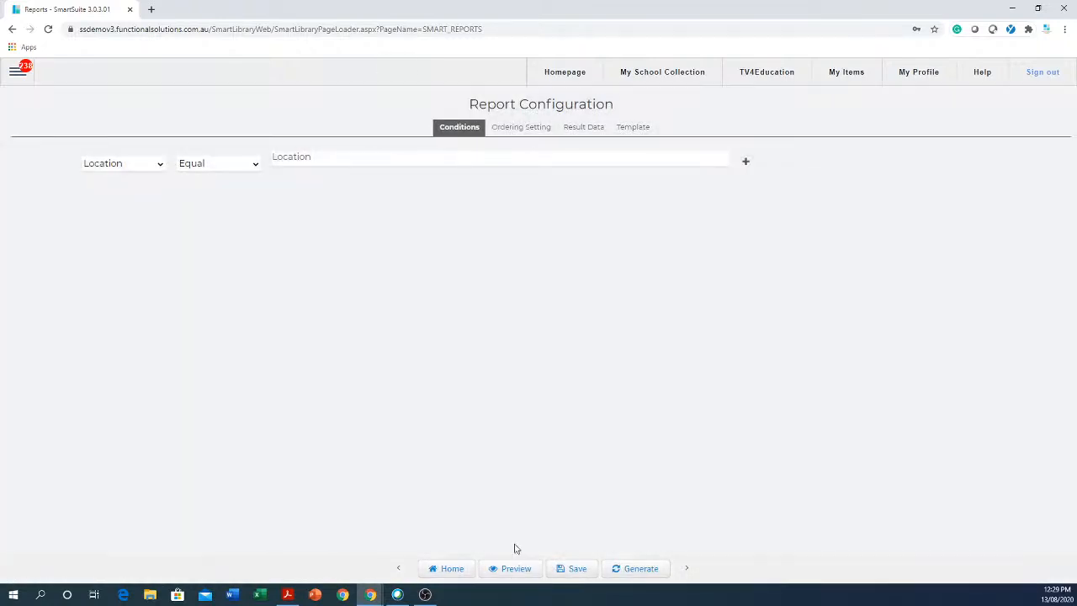
Return to the saved report list and select 'Copies with Author and no sub location' under CATALOGUE.
{"action": "left_click", "coordinate": [446, 572]}
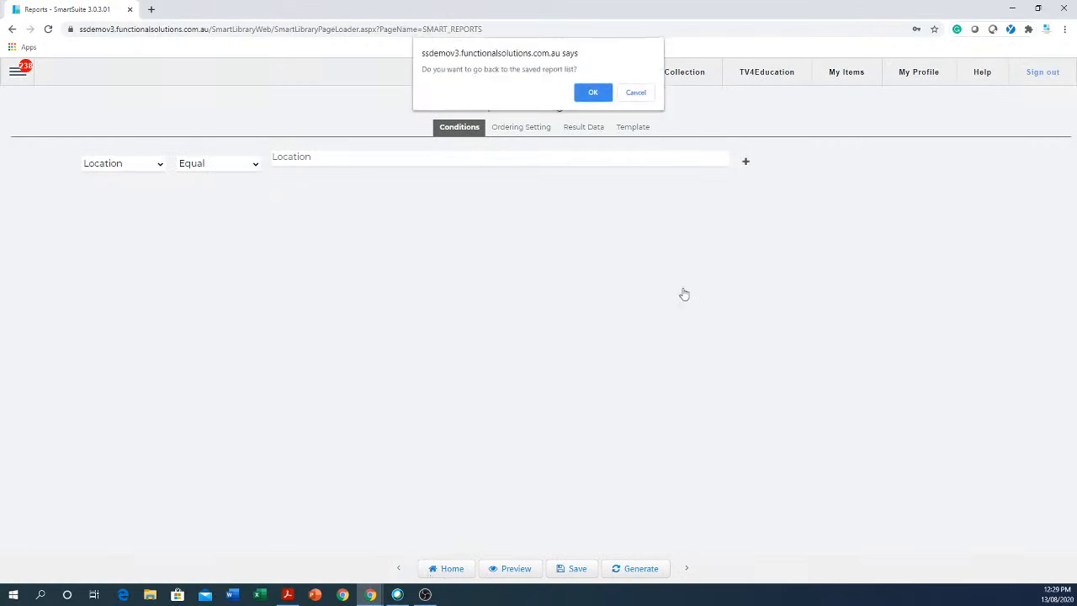
{"action": "left_click", "coordinate": [588, 94]}
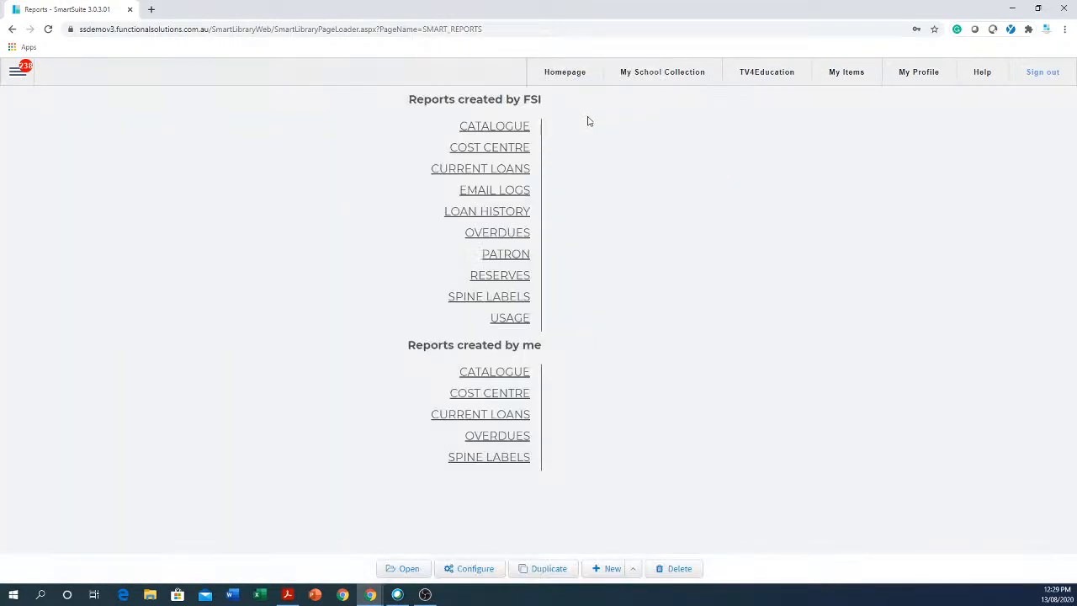
{"action": "left_click", "coordinate": [496, 375]}
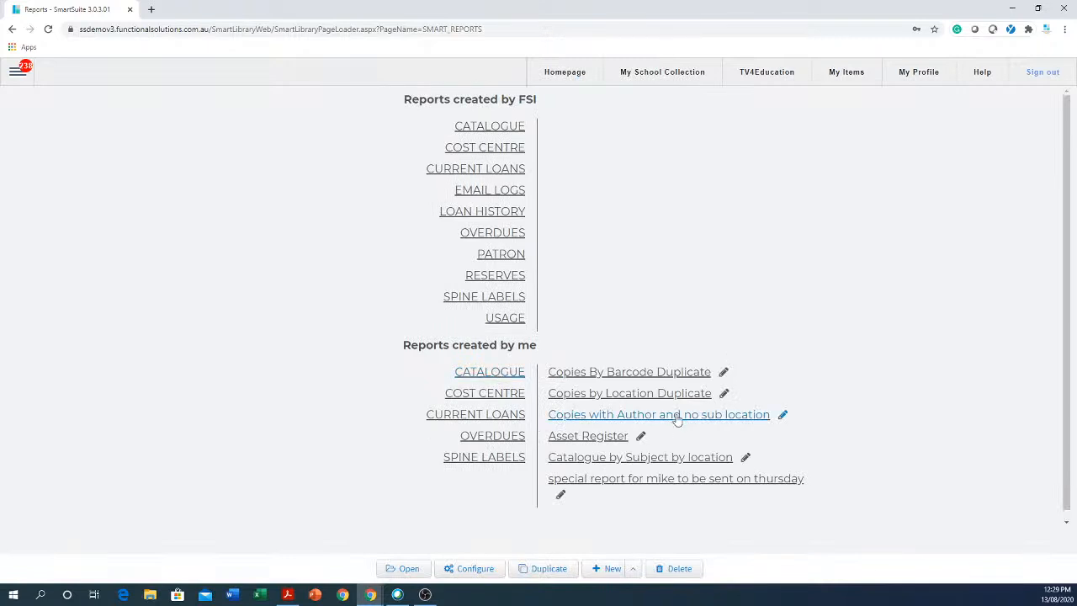
{"action": "left_click", "coordinate": [748, 423]}
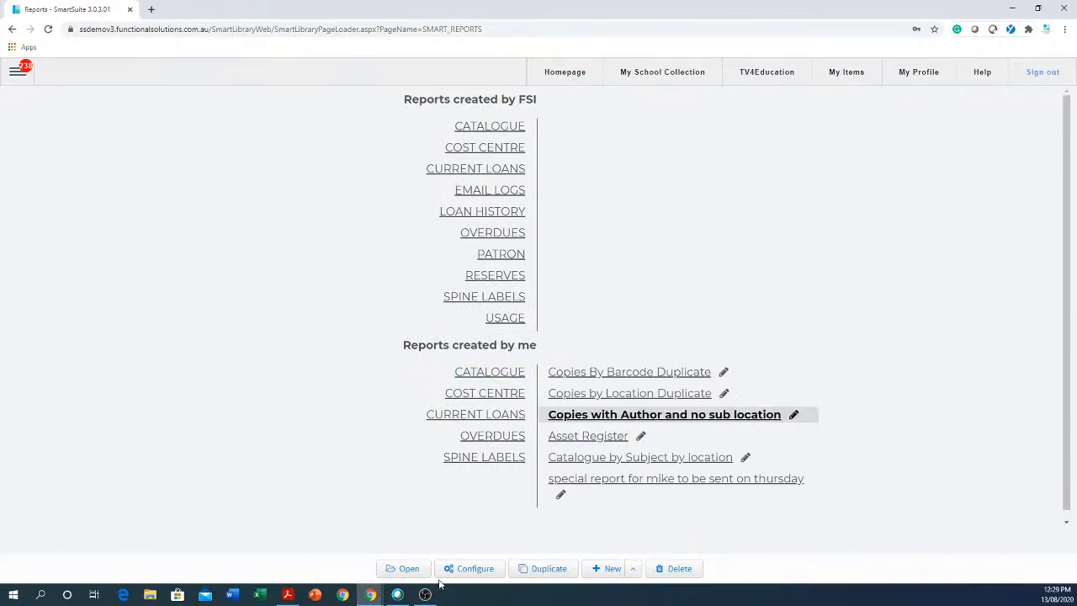
Filter the report's location to Science Prep Storeroom and generate it.
{"action": "left_click", "coordinate": [409, 570]}
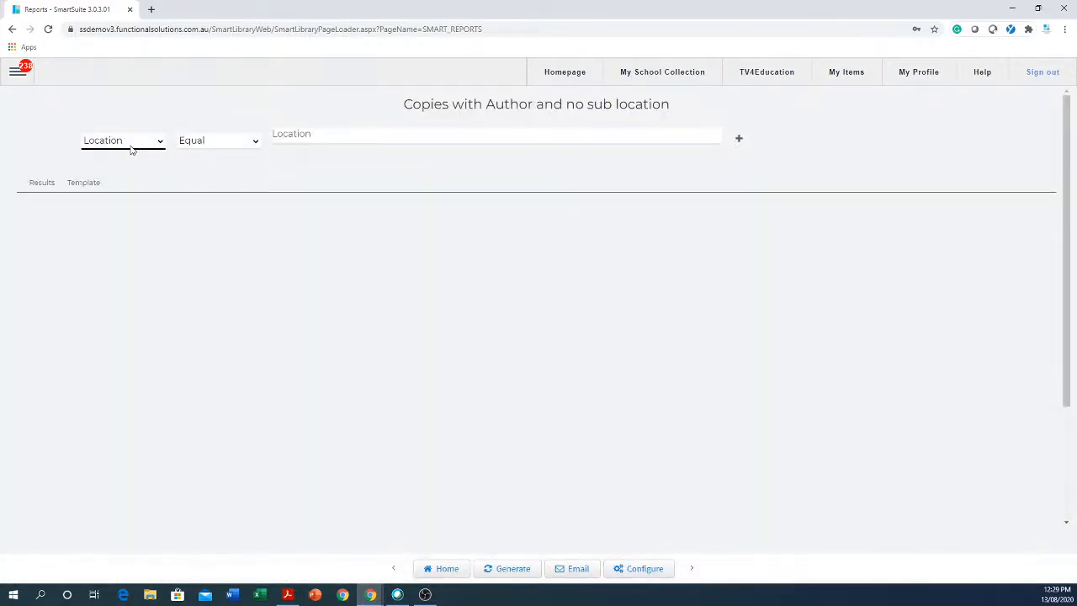
{"action": "left_click", "coordinate": [336, 143]}
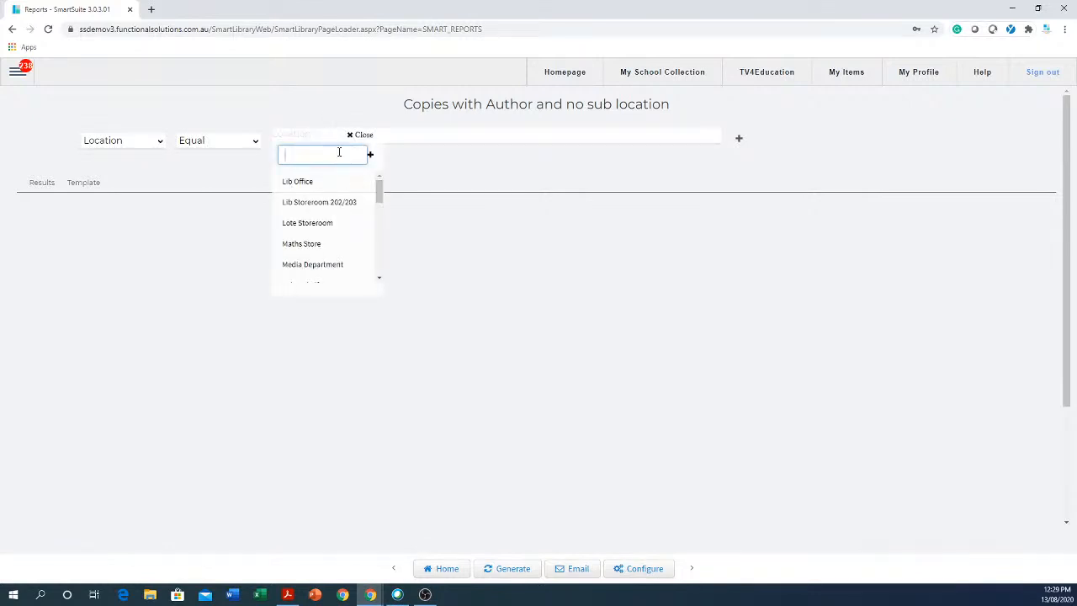
{"action": "left_click_drag", "start_coordinate": [378, 189], "coordinate": [371, 244]}
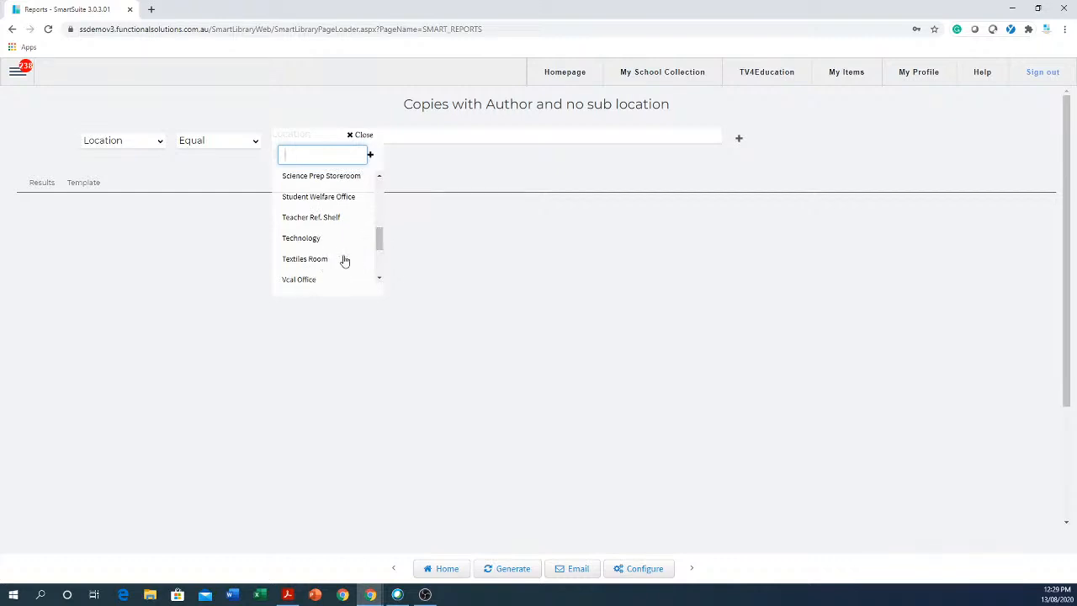
{"action": "left_click", "coordinate": [331, 177]}
{"action": "left_click", "coordinate": [476, 295]}
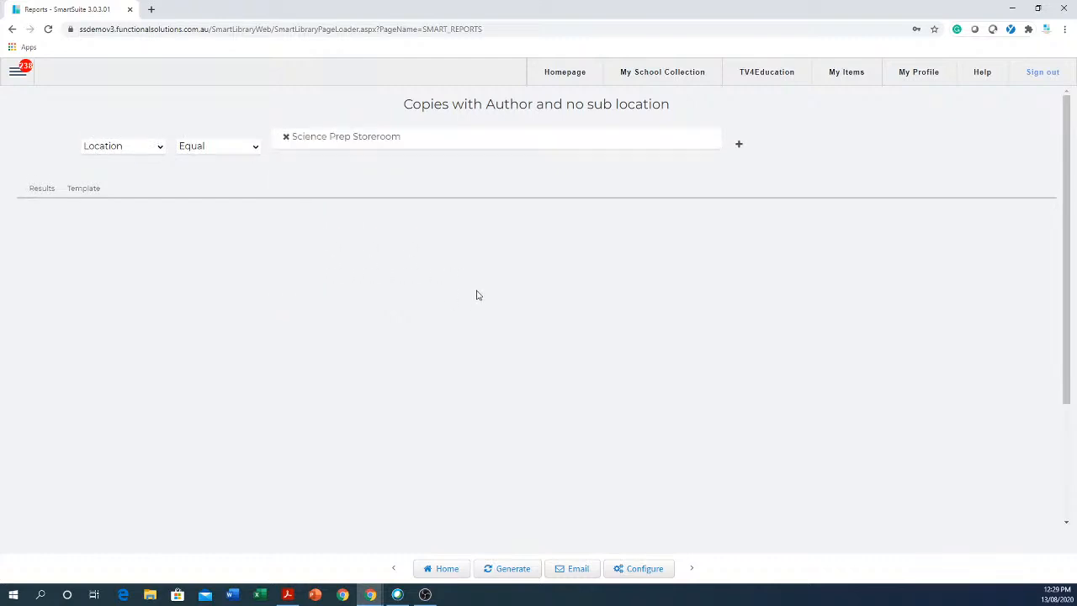
{"action": "left_click", "coordinate": [512, 571]}
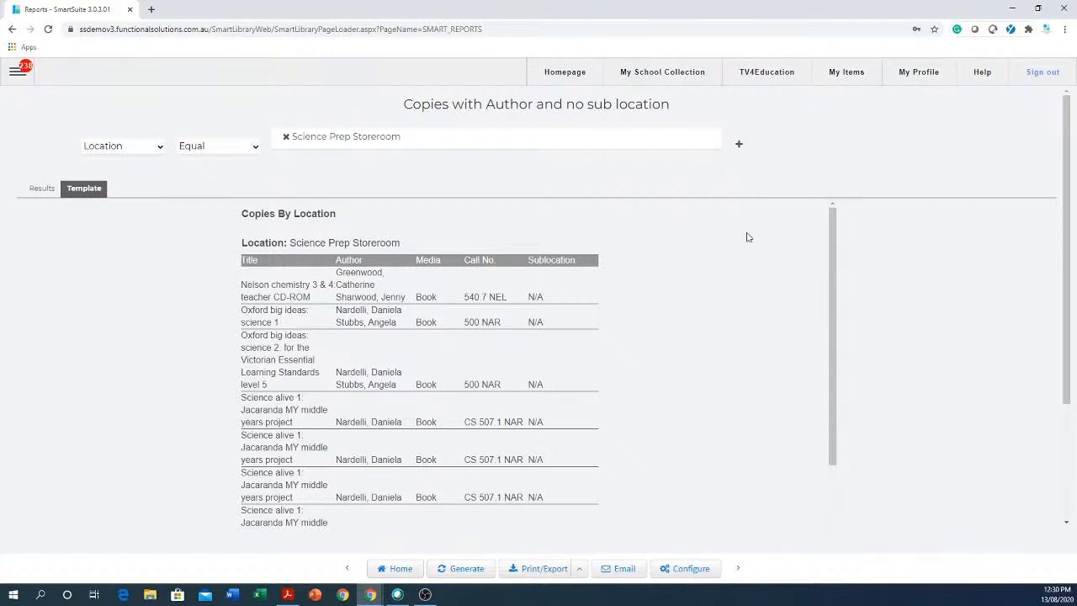
Add a Copy Call Number 'Start With 500' condition, regenerate the report, then add another condition row.
{"action": "left_click", "coordinate": [740, 147]}
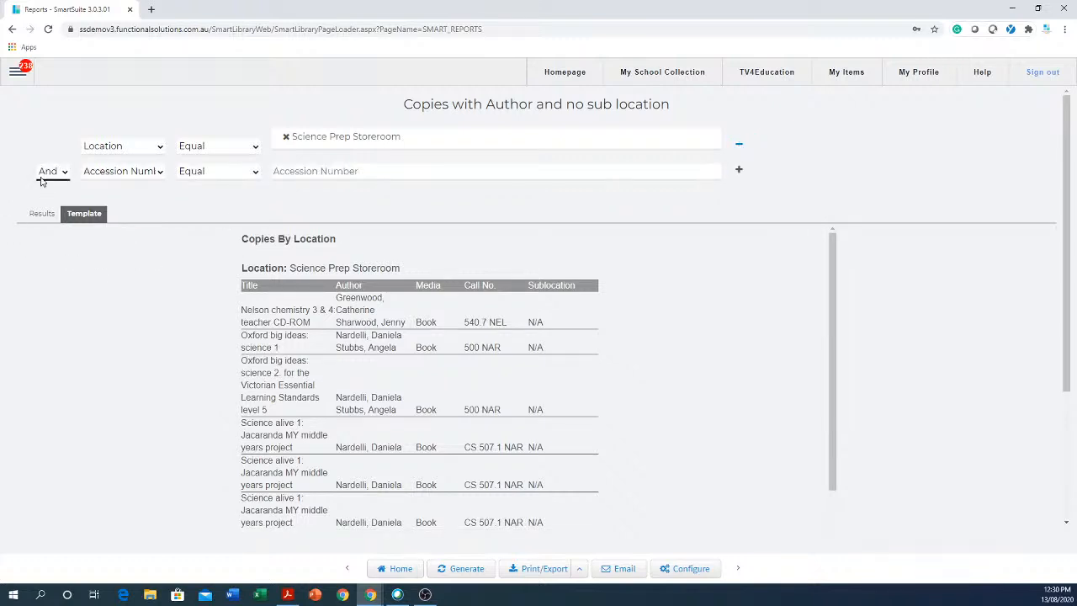
{"action": "left_click", "coordinate": [136, 173]}
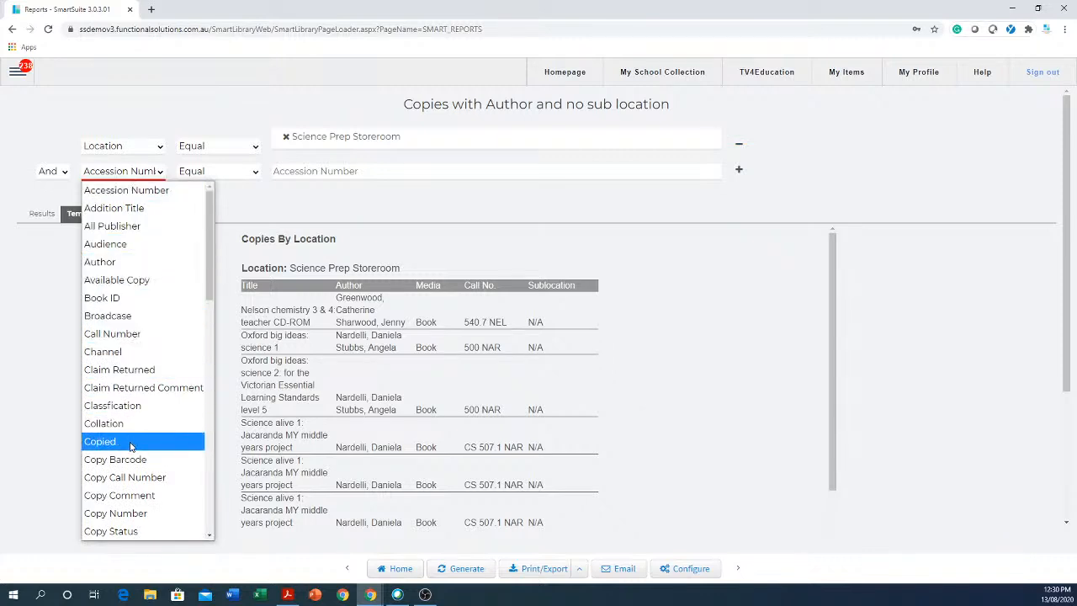
{"action": "left_click", "coordinate": [154, 483]}
{"action": "left_click", "coordinate": [219, 176]}
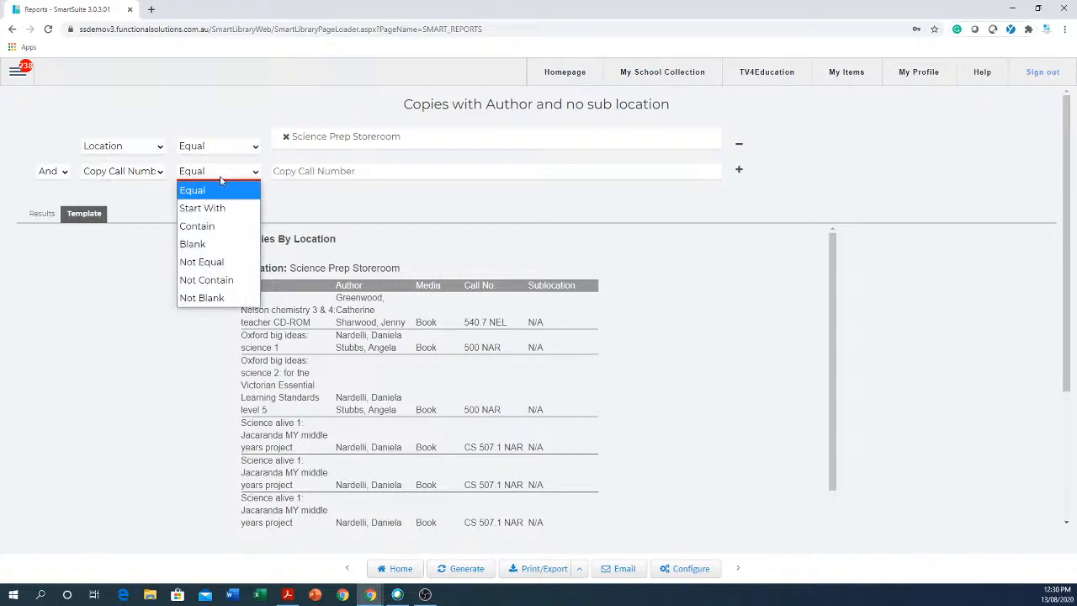
{"action": "left_click", "coordinate": [210, 208]}
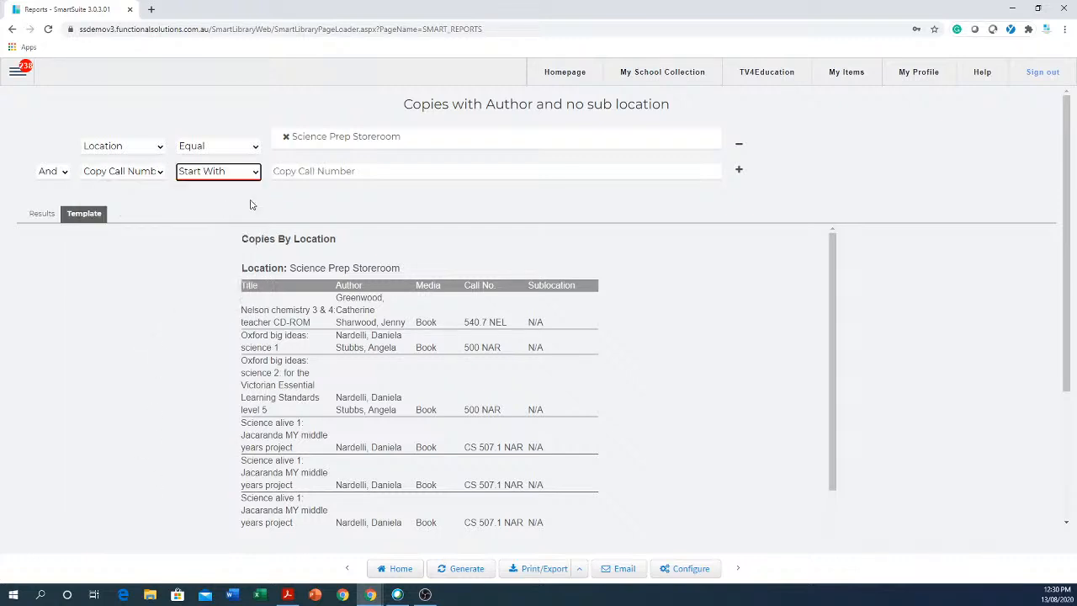
{"action": "left_click", "coordinate": [329, 167]}
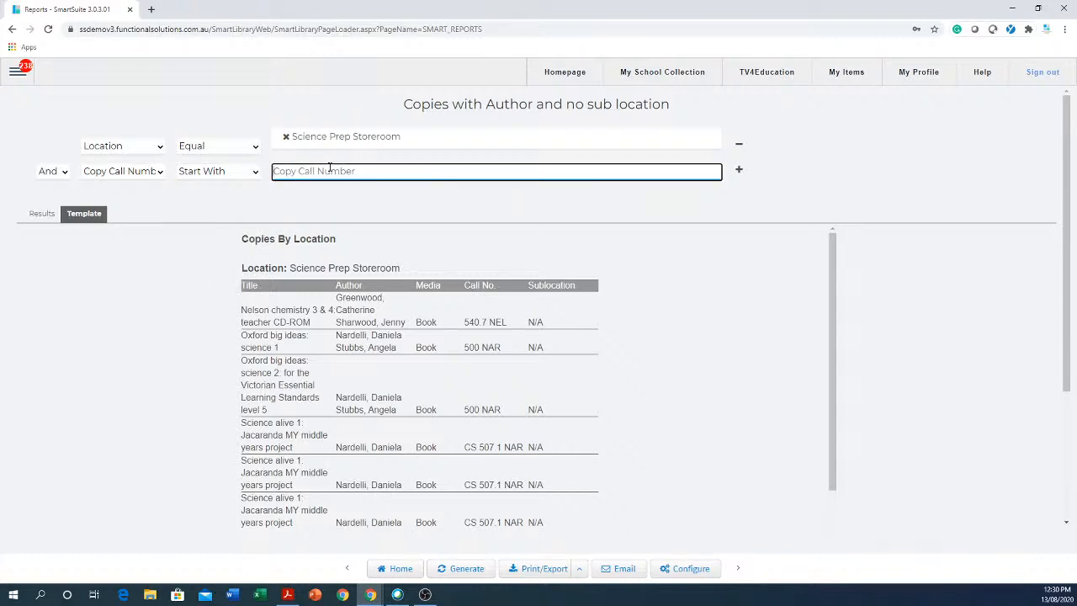
{"action": "type", "text": "500"}
{"action": "left_click", "coordinate": [459, 570]}
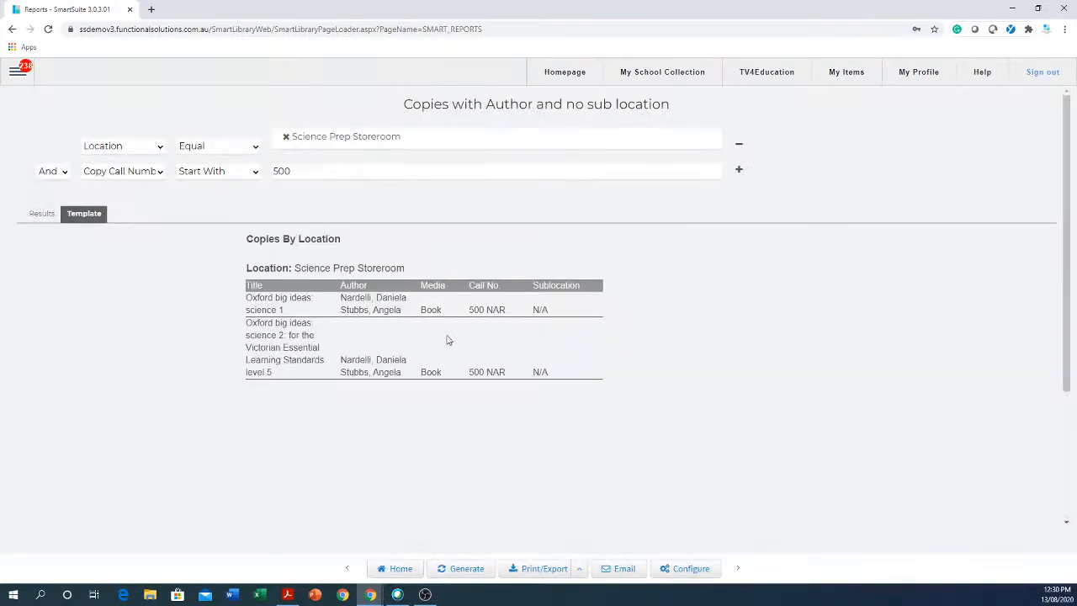
{"action": "left_click", "coordinate": [741, 171]}
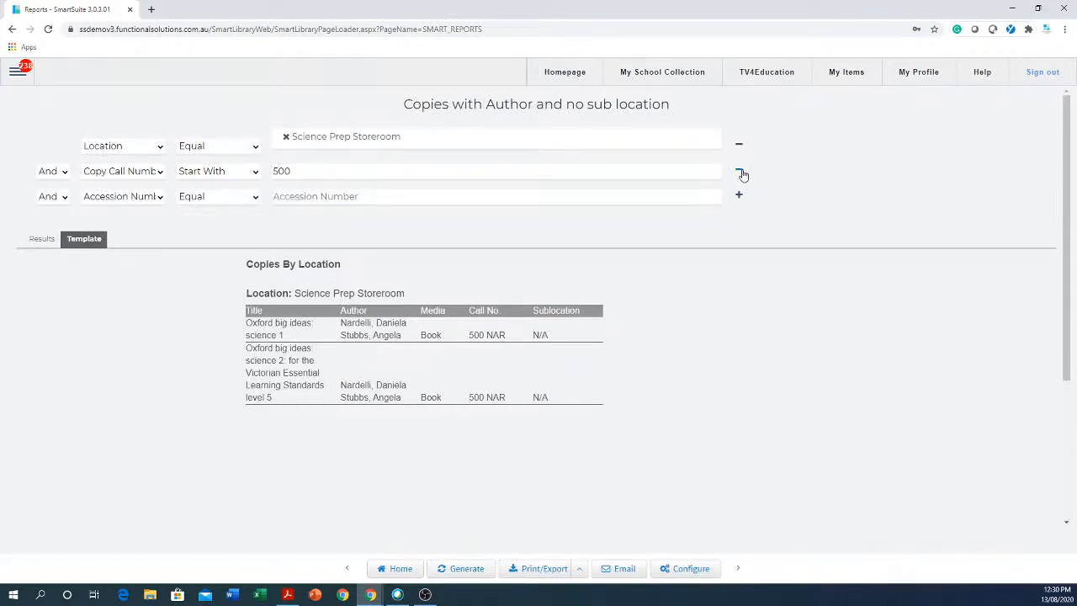
Set the third condition to Or, Copy Call Number, Not Contain, then add a fourth Accession Number row.
{"action": "left_click", "coordinate": [133, 197]}
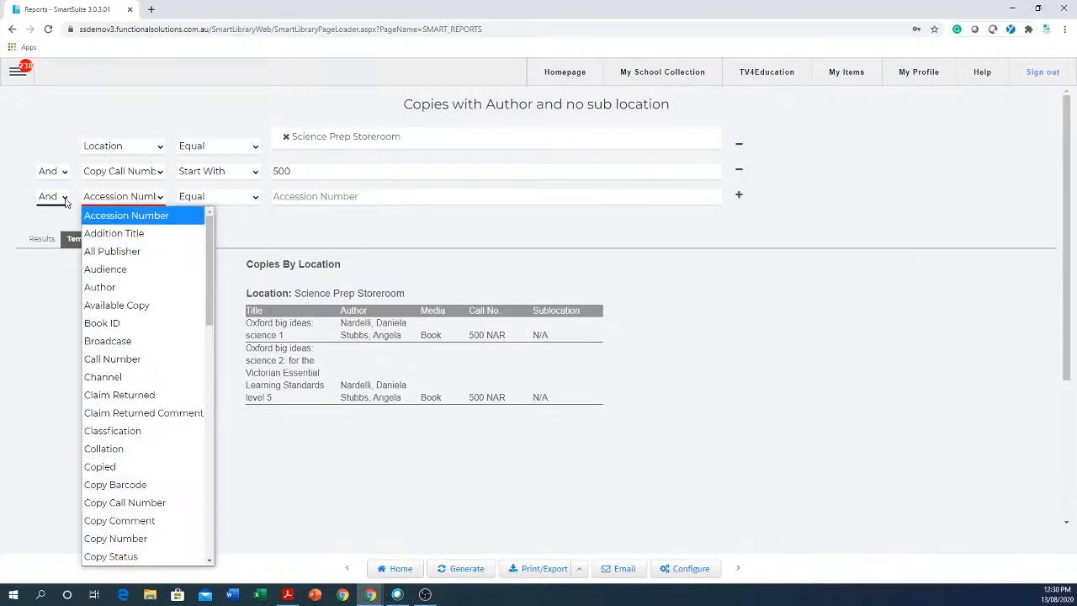
{"action": "left_click", "coordinate": [67, 198]}
{"action": "left_click", "coordinate": [47, 233]}
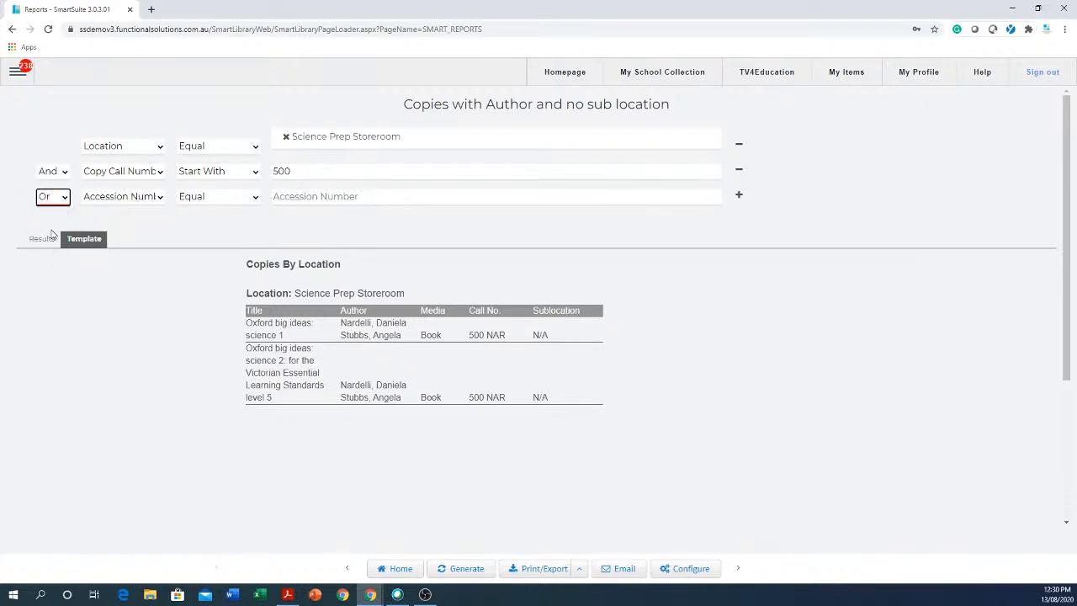
{"action": "left_click", "coordinate": [151, 199]}
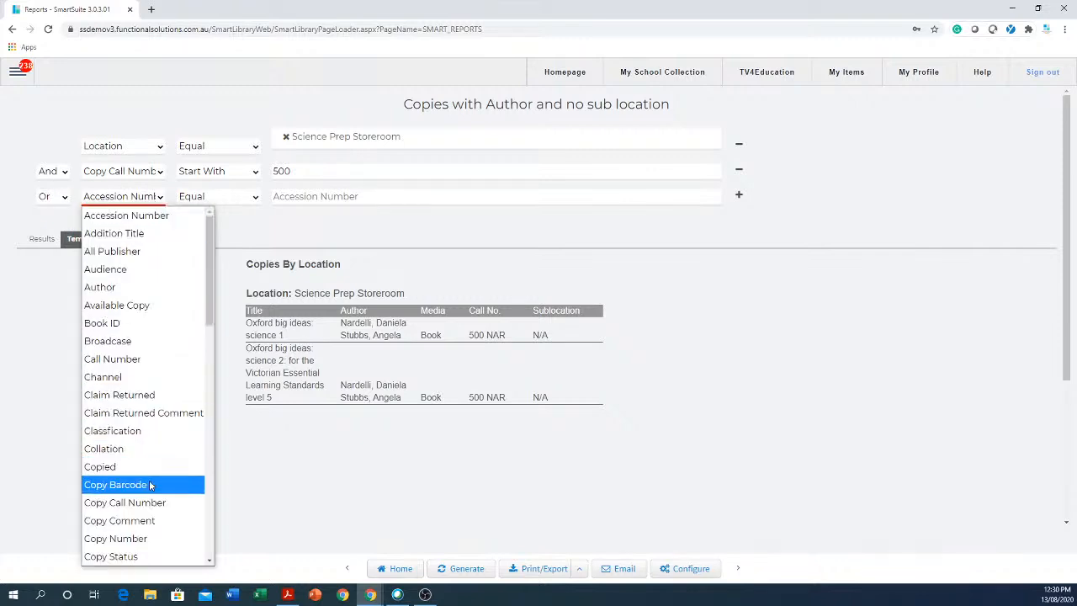
{"action": "left_click", "coordinate": [150, 502]}
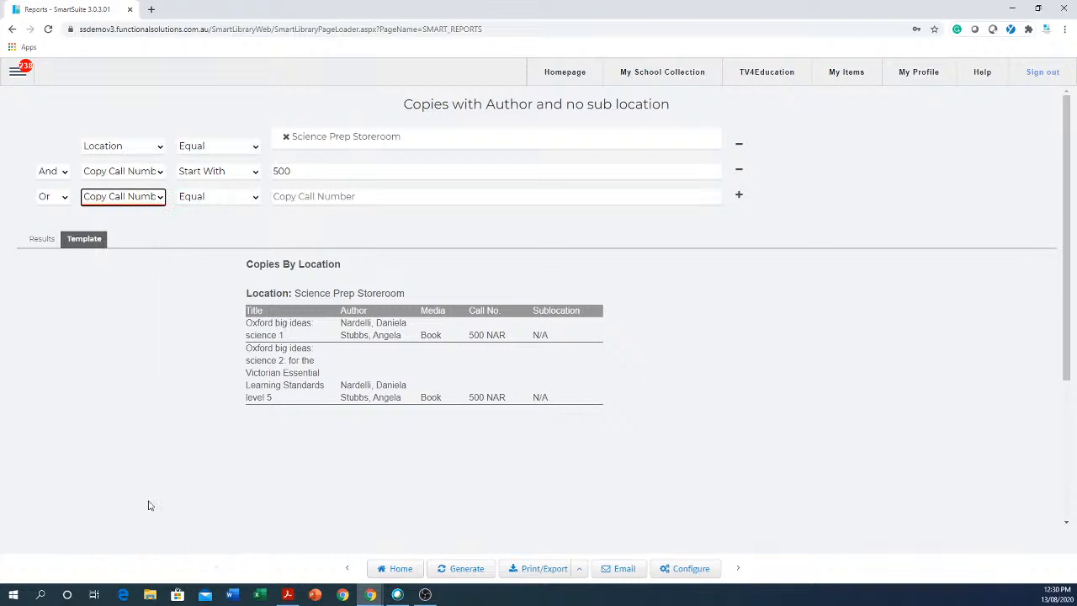
{"action": "left_click", "coordinate": [256, 197]}
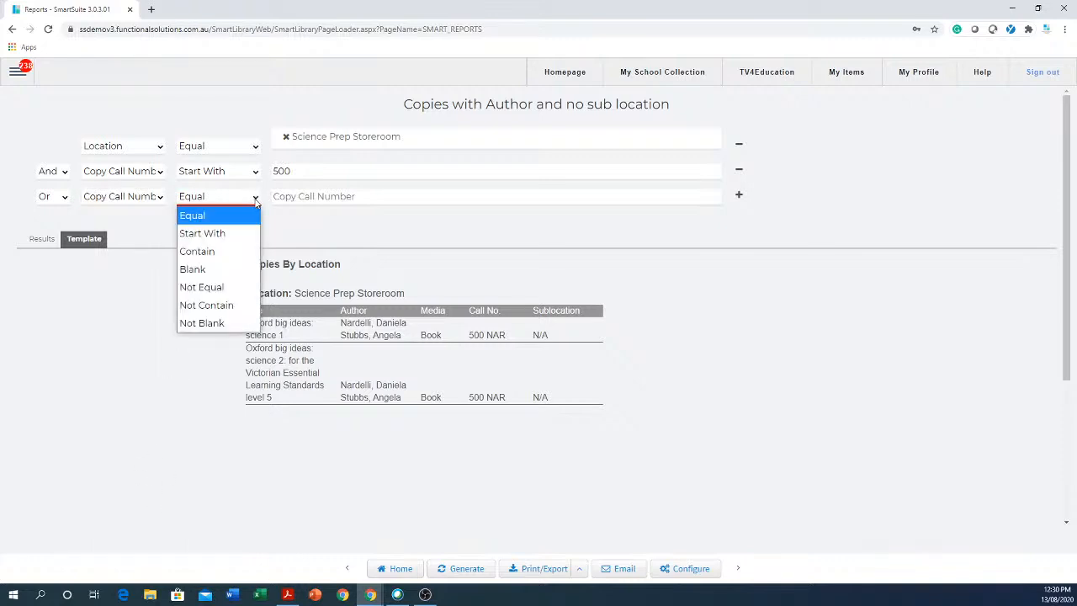
{"action": "left_click", "coordinate": [208, 307]}
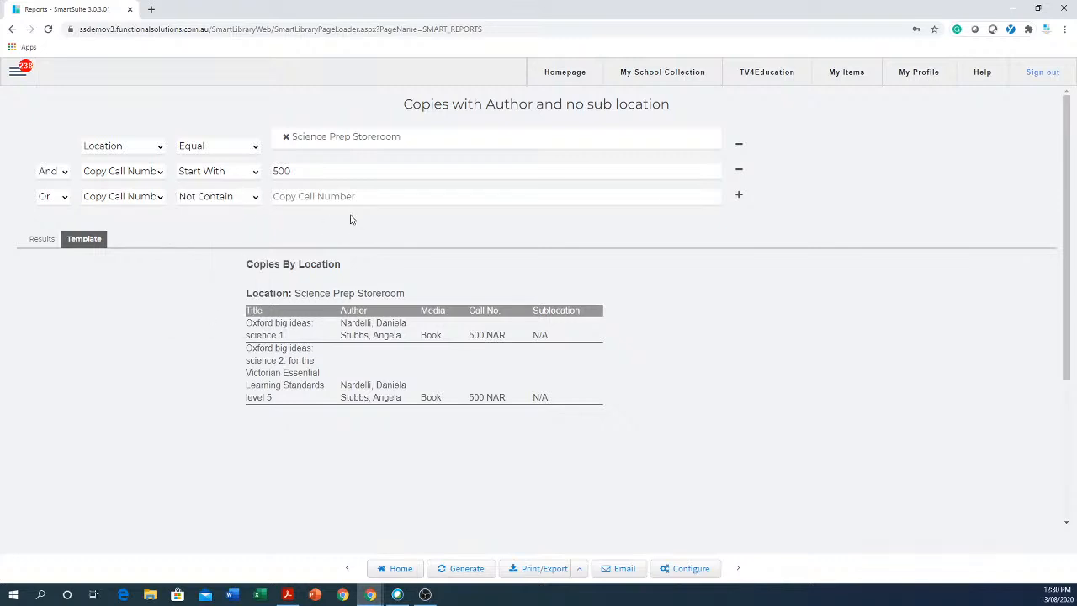
{"action": "left_click", "coordinate": [740, 198]}
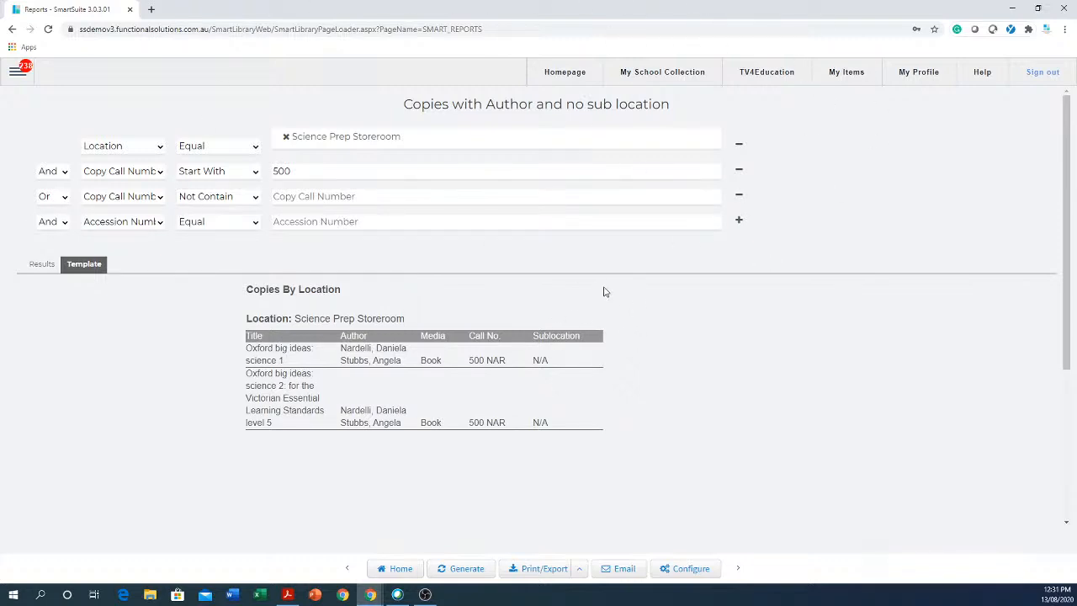
{"action": "left_click", "coordinate": [471, 220]}
Open the report's configuration to review its Location and Copy Call Number conditions.
{"action": "left_click", "coordinate": [673, 571]}
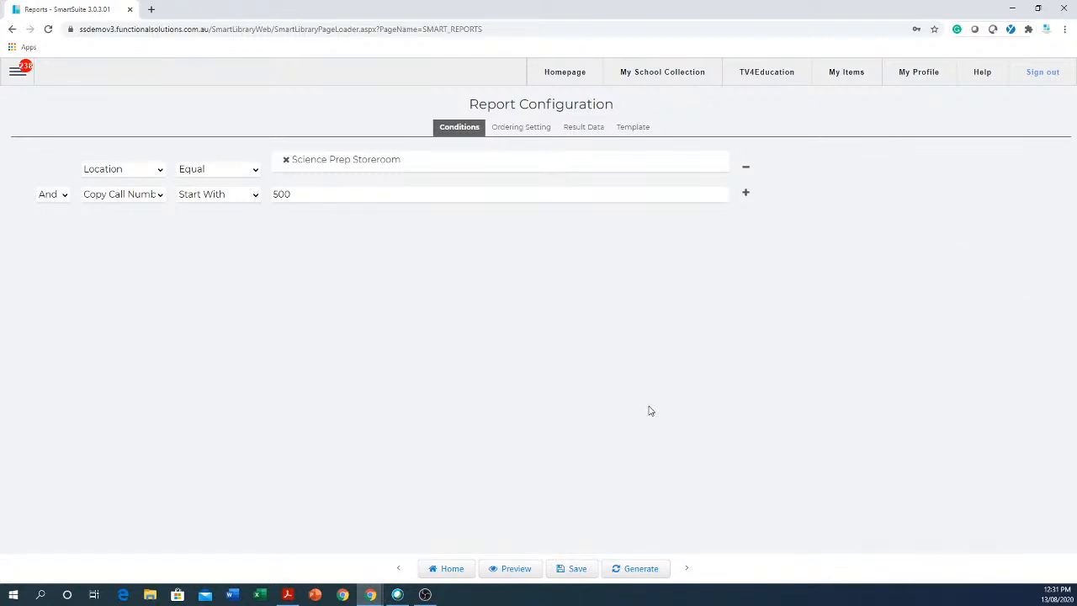
Return to the saved report list and select the 'Copies with Author and no sub location' catalogue report.
{"action": "left_click", "coordinate": [454, 569]}
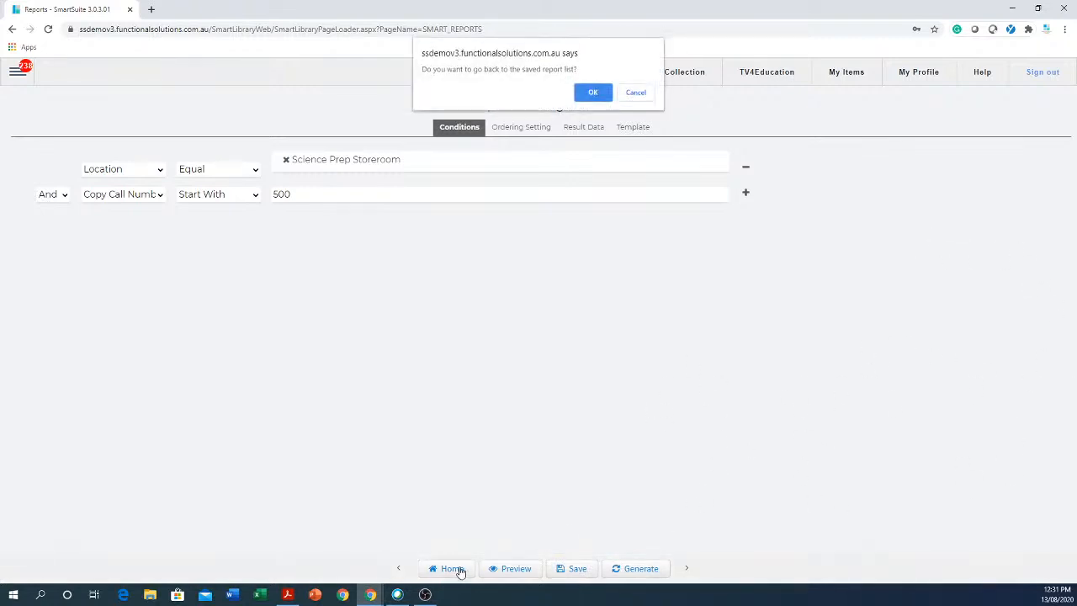
{"action": "left_click", "coordinate": [593, 93]}
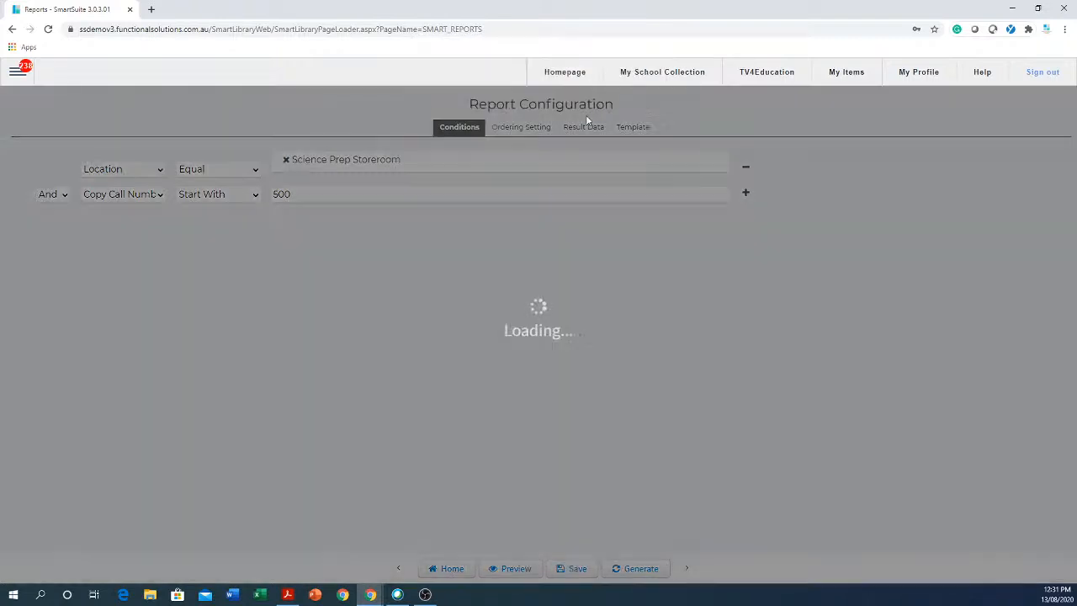
{"action": "left_click", "coordinate": [511, 373]}
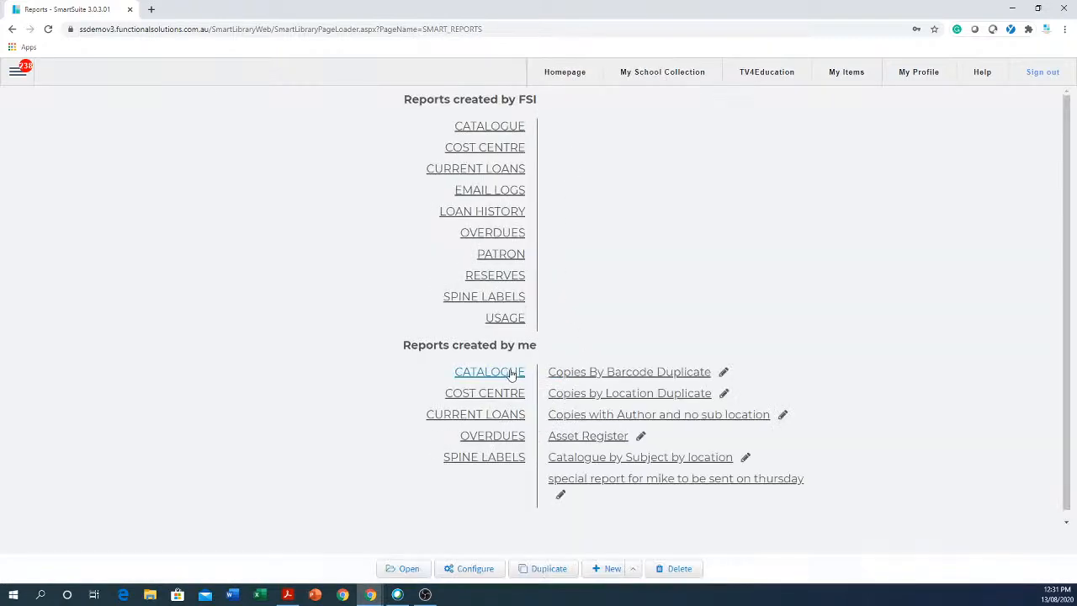
{"action": "left_click", "coordinate": [665, 418]}
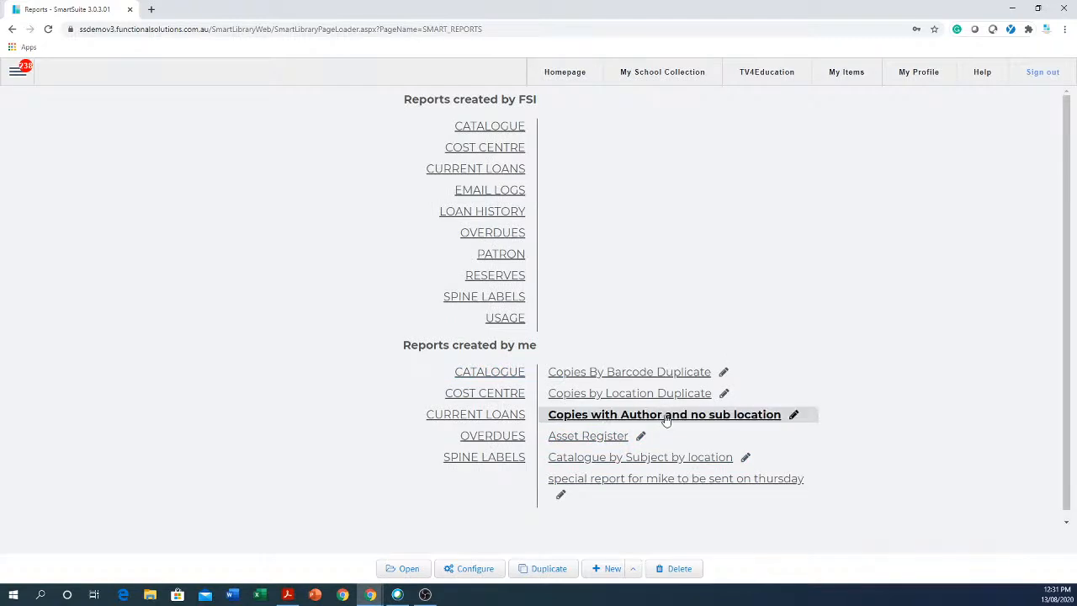
Duplicate it, rename the copy to 'cat by any selection', and save it.
{"action": "left_click", "coordinate": [546, 569]}
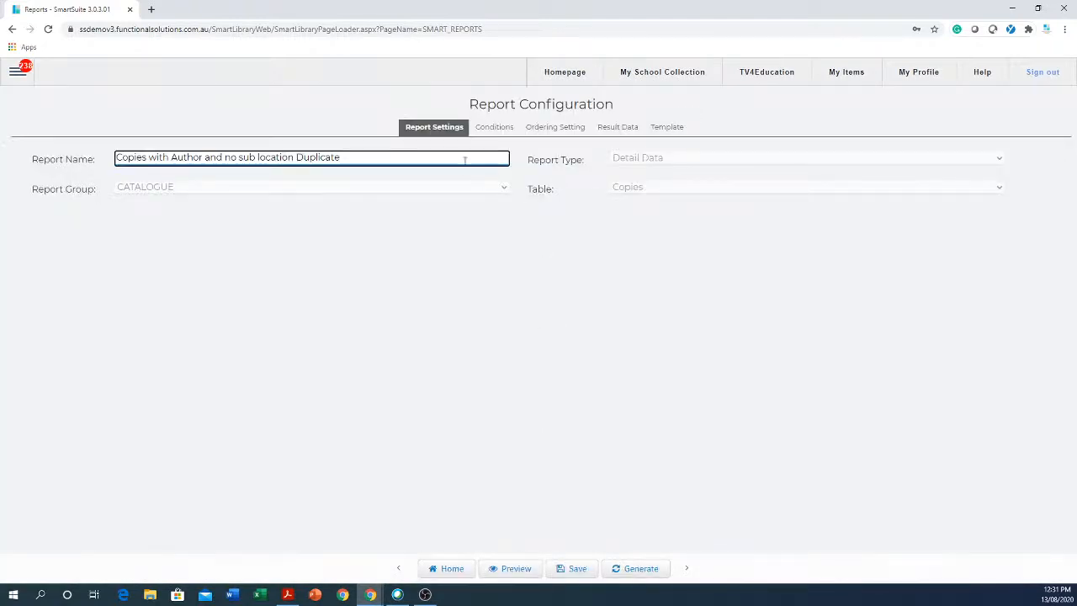
{"action": "left_click_drag", "start_coordinate": [362, 152], "coordinate": [116, 158]}
{"action": "type", "text": "S"}
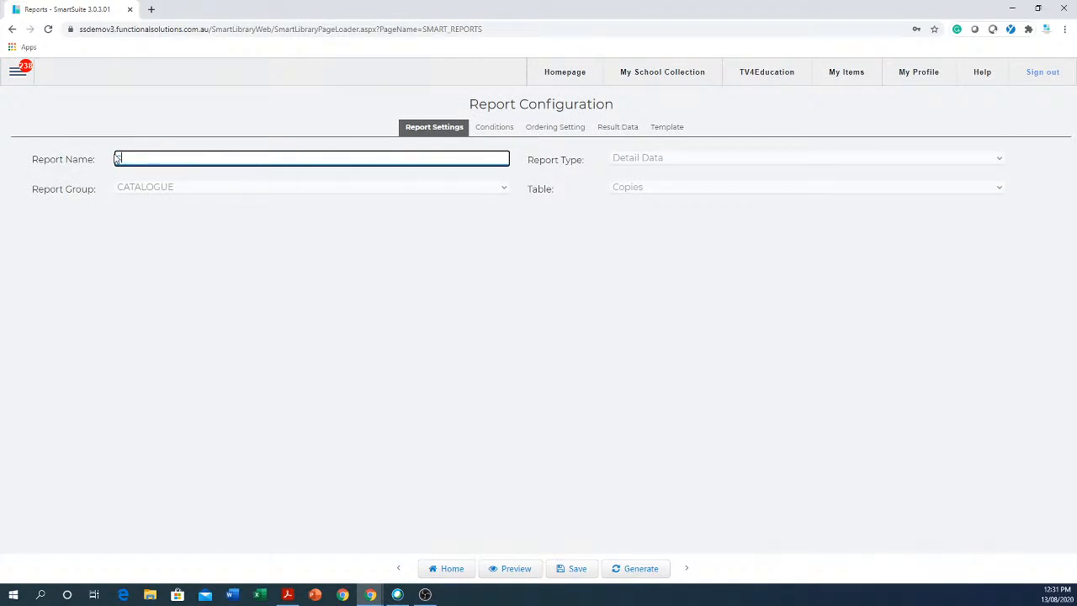
{"action": "type", "text": "at by any selection"}
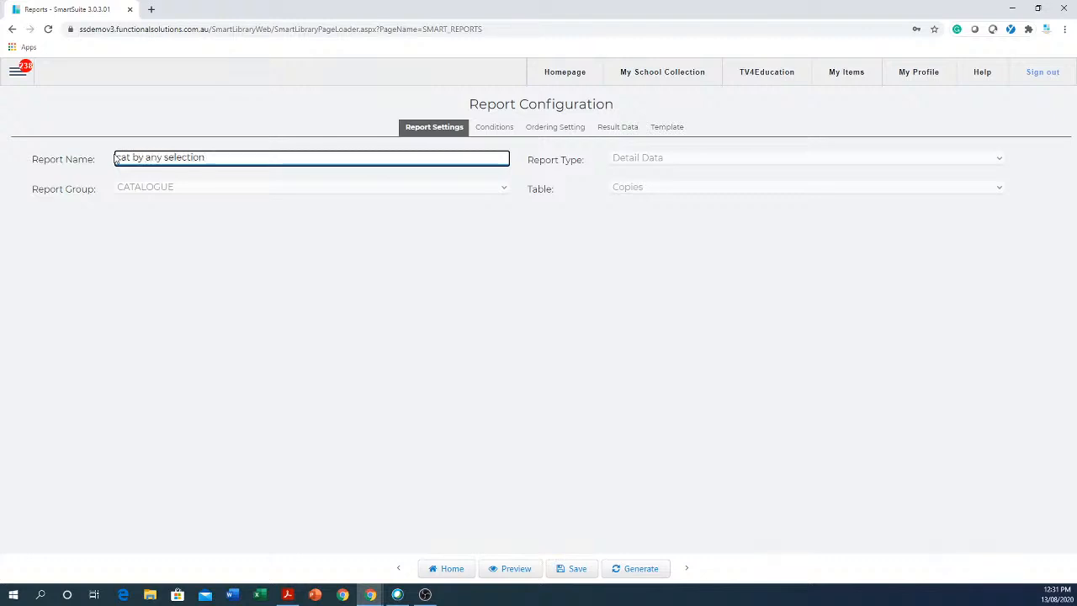
{"action": "left_click", "coordinate": [577, 570]}
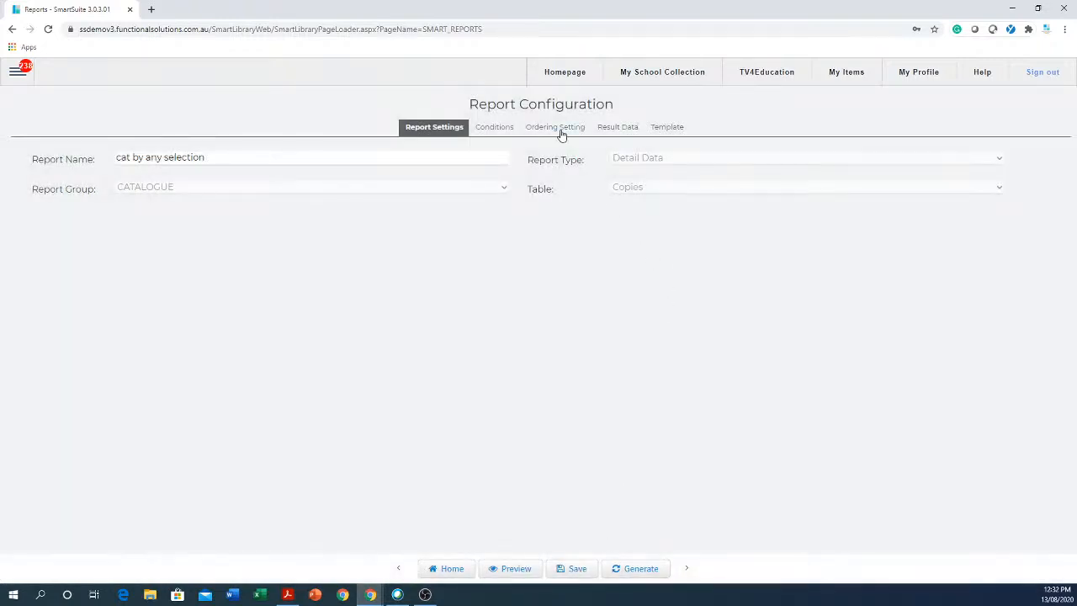
Review the duplicate's conditions, result columns and template, save it, then head back Home.
{"action": "left_click", "coordinate": [495, 128]}
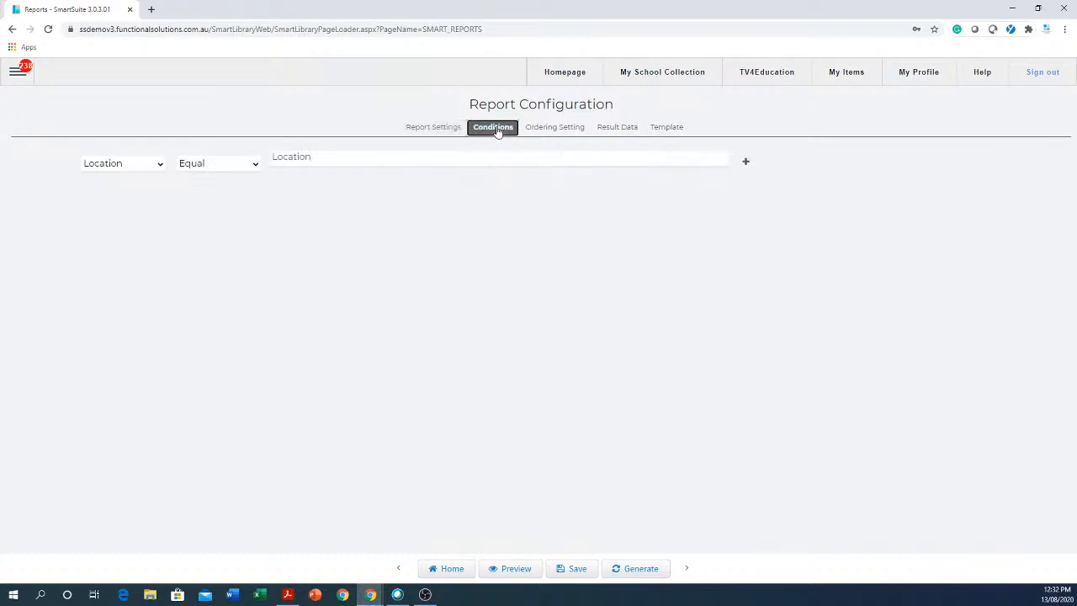
{"action": "left_click", "coordinate": [631, 131]}
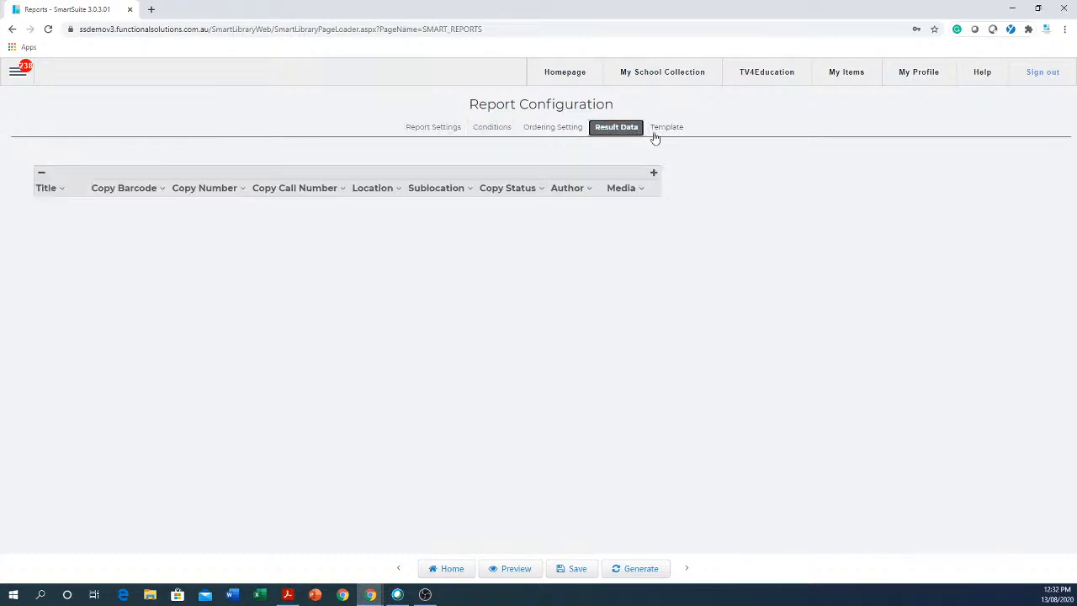
{"action": "left_click", "coordinate": [669, 128]}
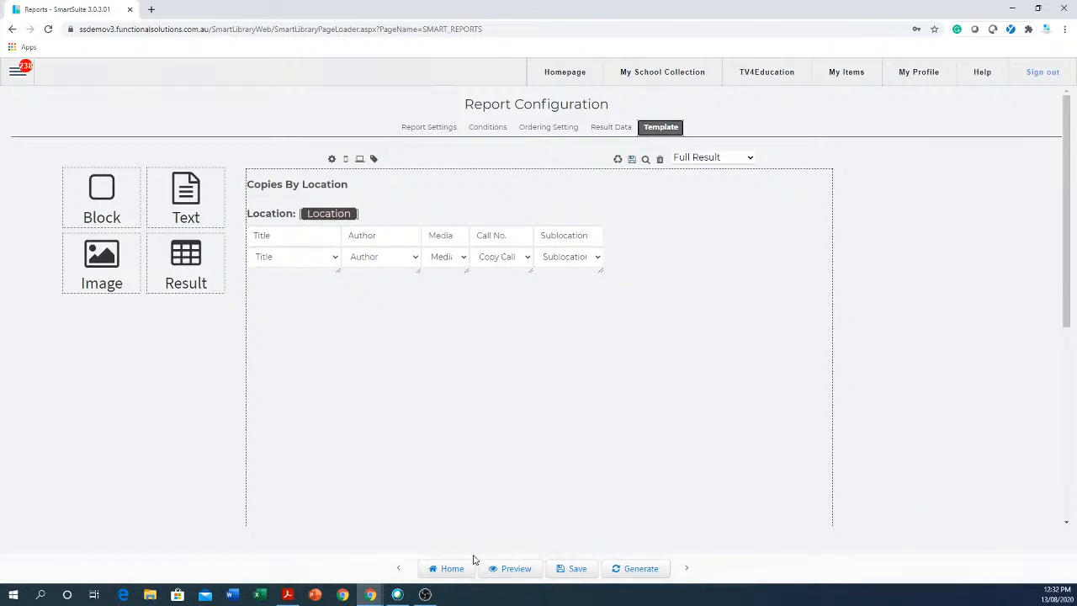
{"action": "left_click", "coordinate": [578, 570]}
{"action": "left_click", "coordinate": [462, 570]}
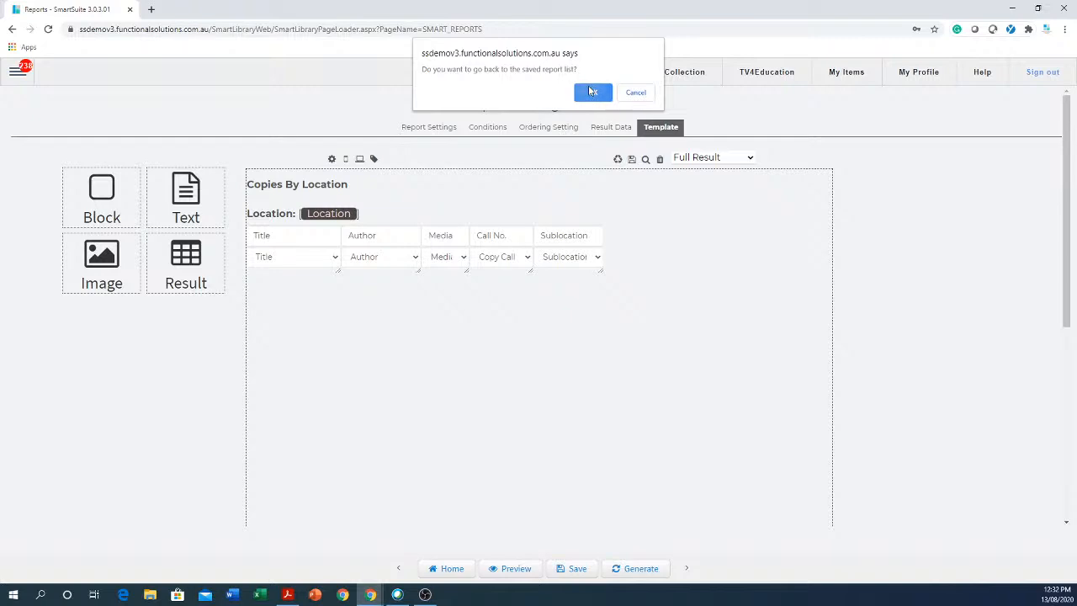
Back on the report list, show FSI's Spine Labels reports and select Raeco 12603.
{"action": "left_click", "coordinate": [590, 90]}
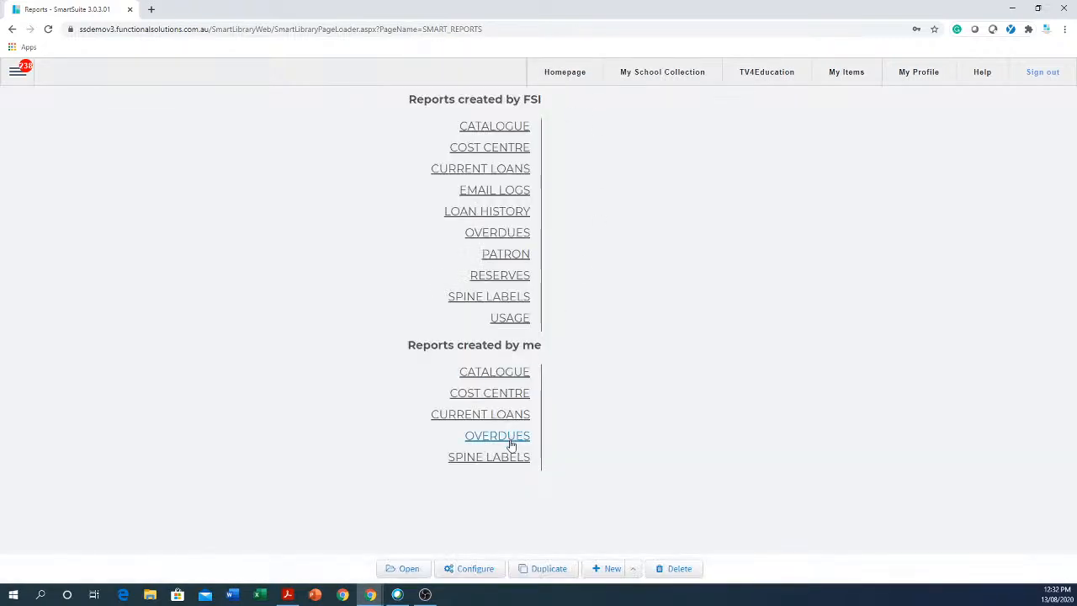
{"action": "left_click", "coordinate": [511, 372]}
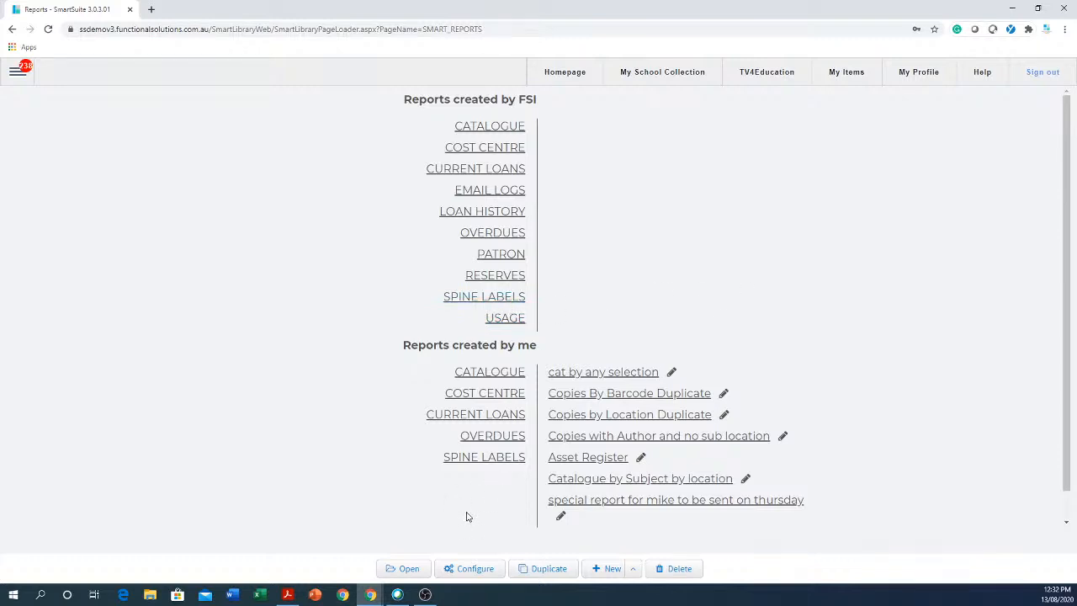
{"action": "left_click", "coordinate": [476, 569]}
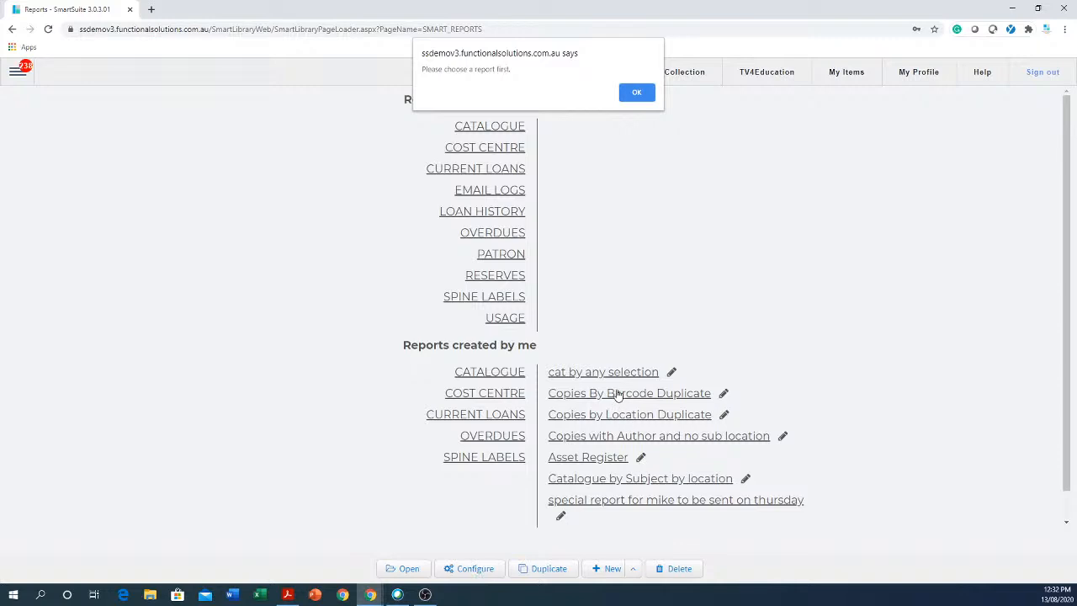
{"action": "left_click", "coordinate": [637, 93]}
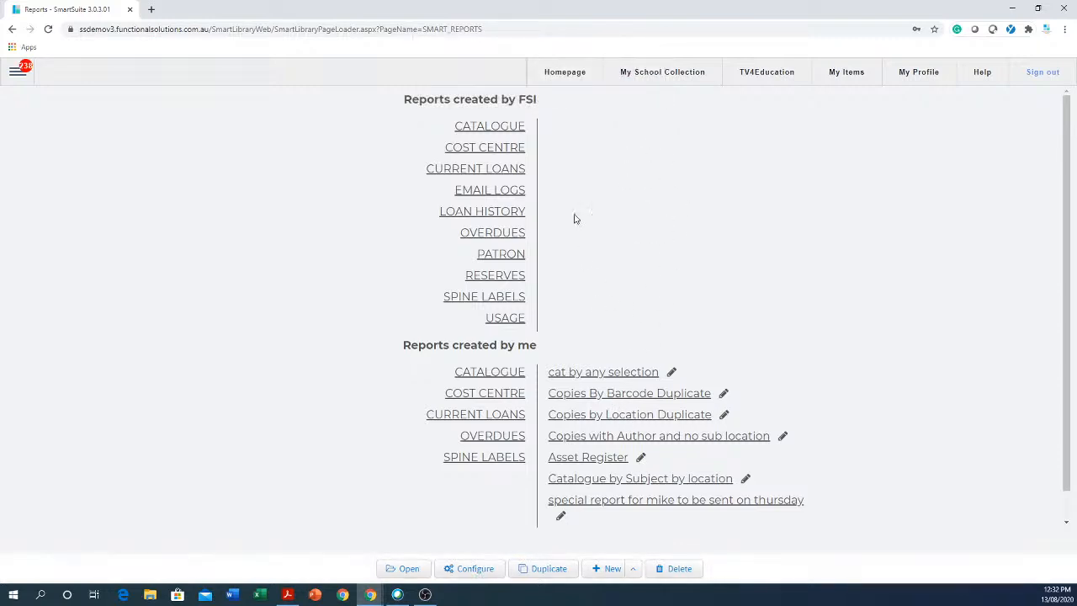
{"action": "left_click", "coordinate": [491, 301]}
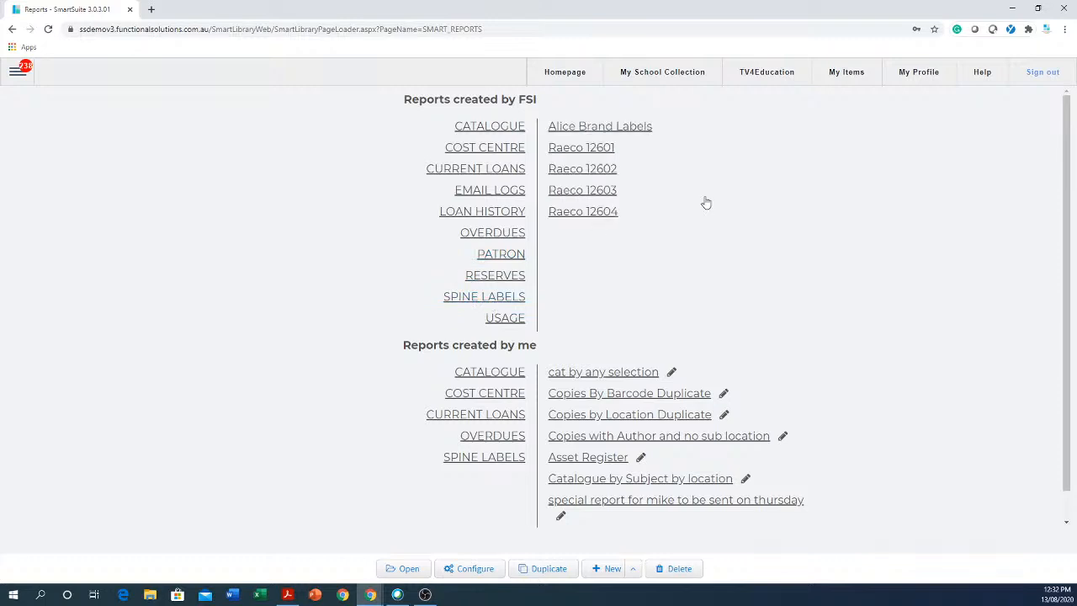
{"action": "left_click", "coordinate": [593, 197]}
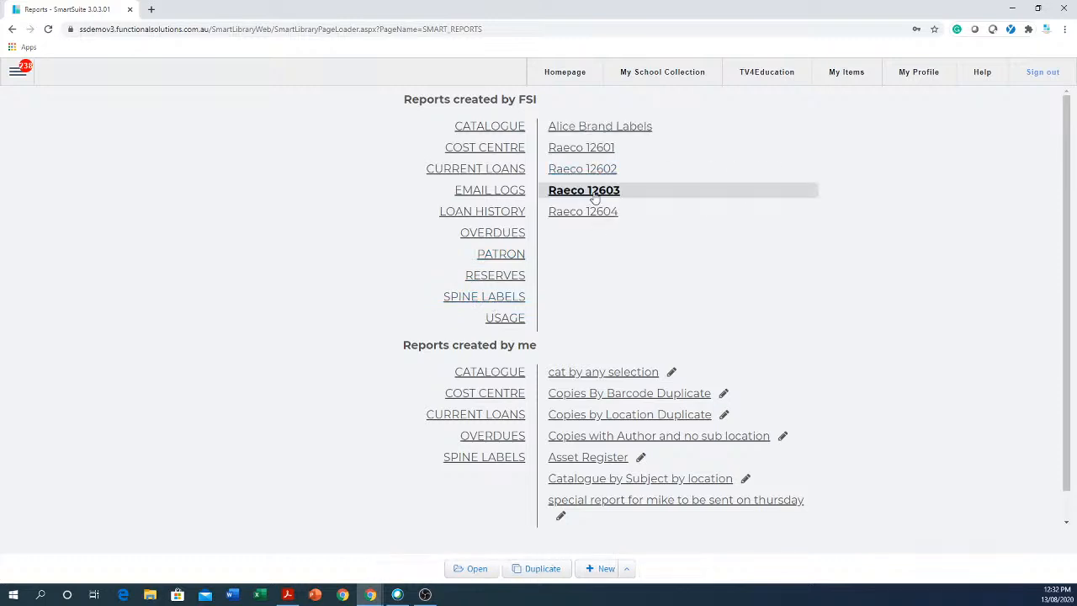
Duplicate Raeco 12603, save it as 'Raeco 12603 Duplicate', and view its label template.
{"action": "left_click", "coordinate": [536, 572]}
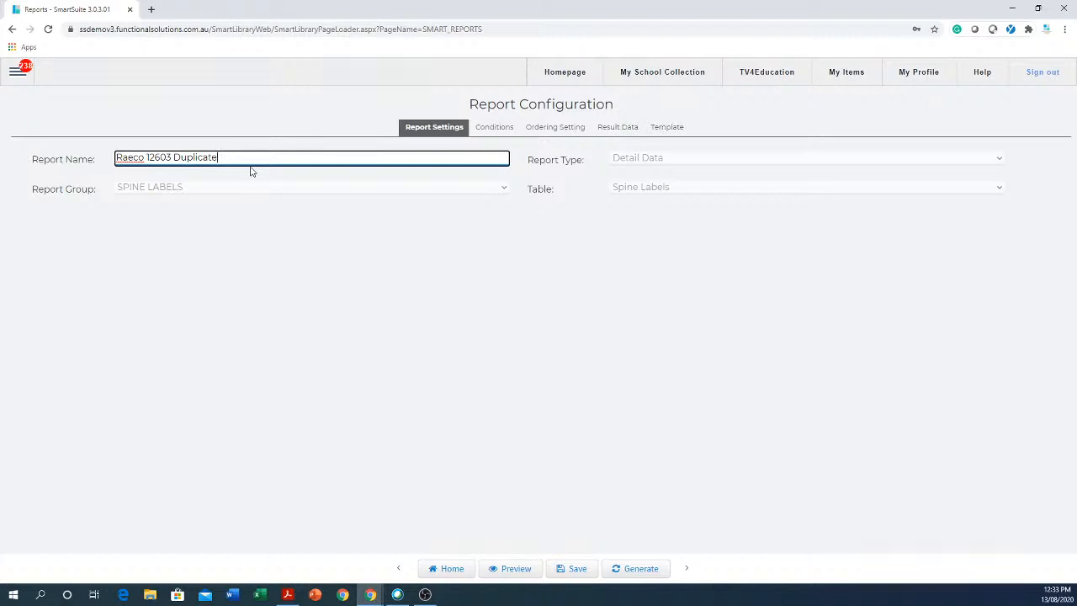
{"action": "left_click", "coordinate": [574, 572]}
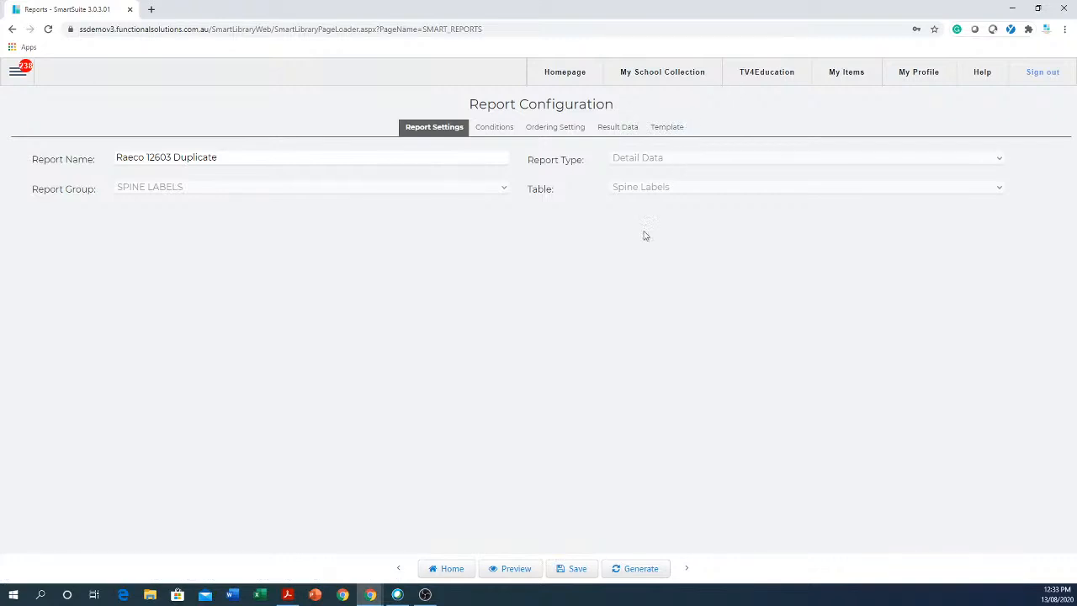
{"action": "left_click", "coordinate": [660, 127]}
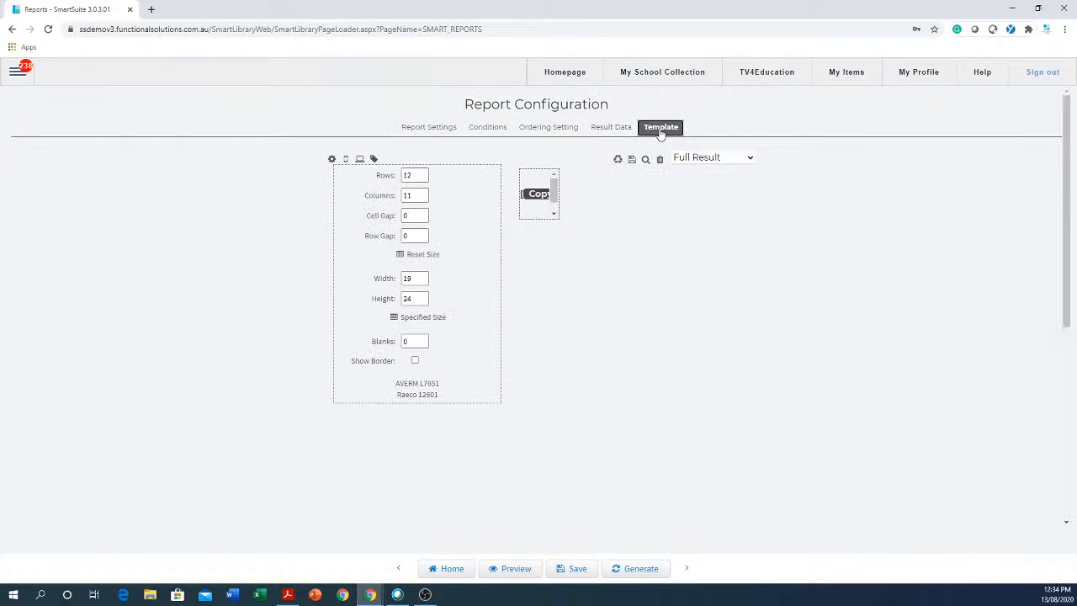
Add an Accession Date column after Copy Call Number in the result data, then return to the template.
{"action": "left_click", "coordinate": [621, 131]}
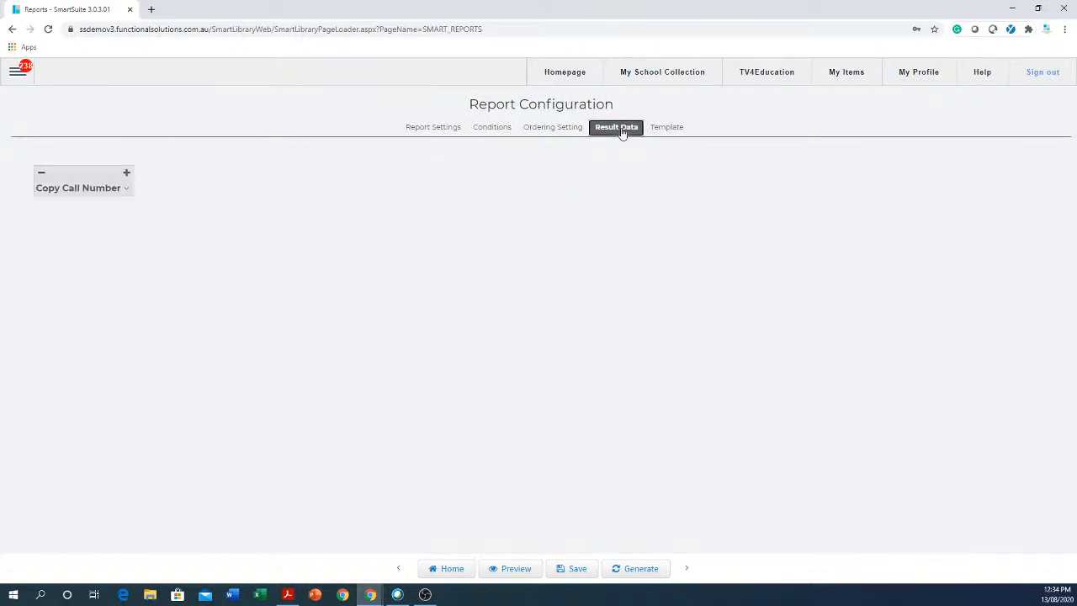
{"action": "left_click", "coordinate": [128, 175]}
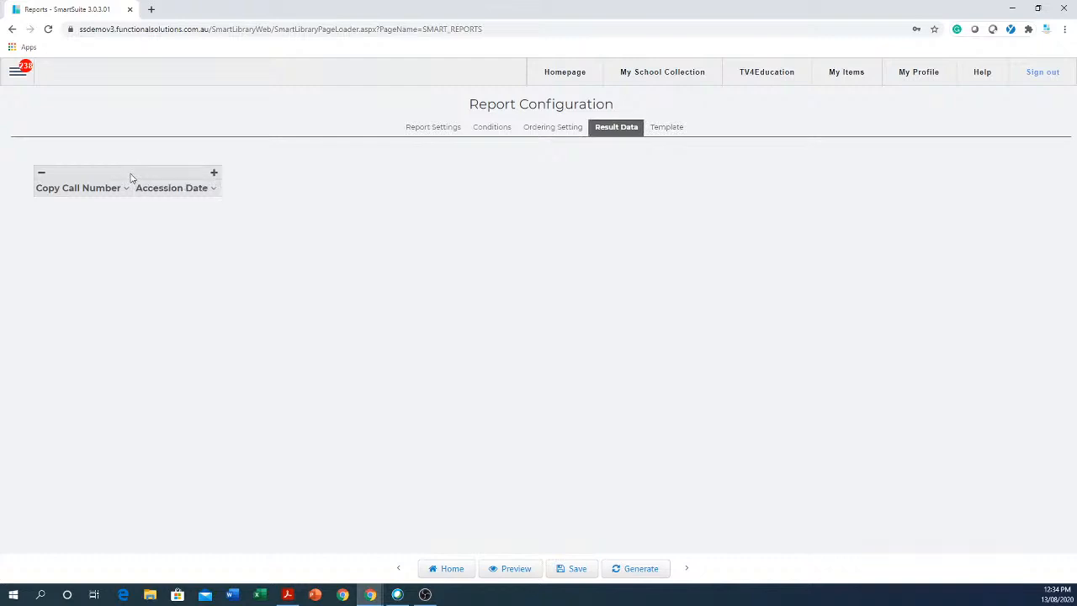
{"action": "left_click", "coordinate": [212, 191]}
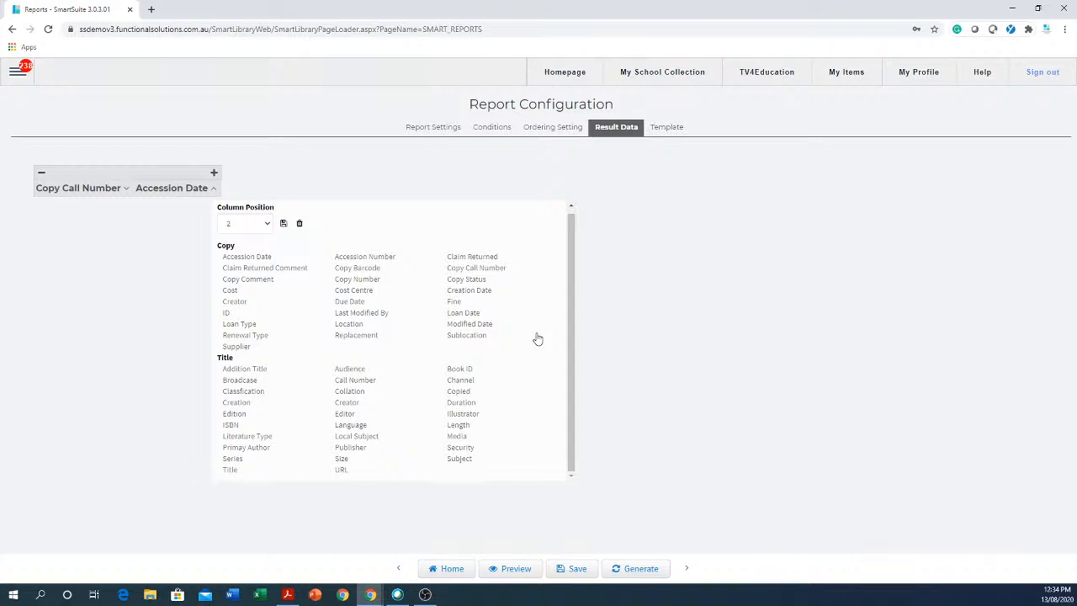
{"action": "left_click", "coordinate": [727, 255]}
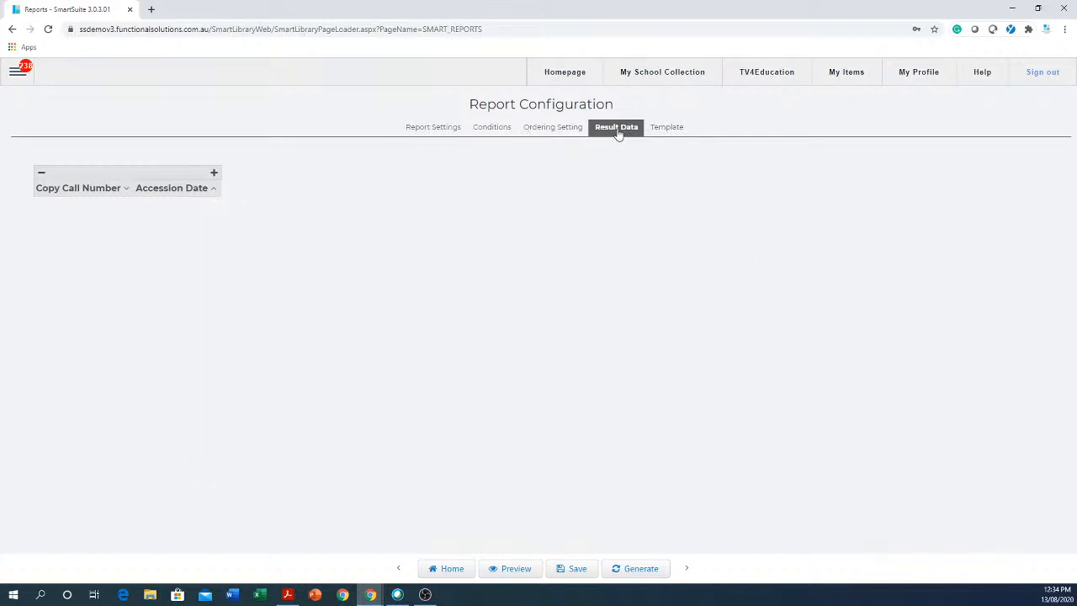
{"action": "left_click", "coordinate": [667, 133]}
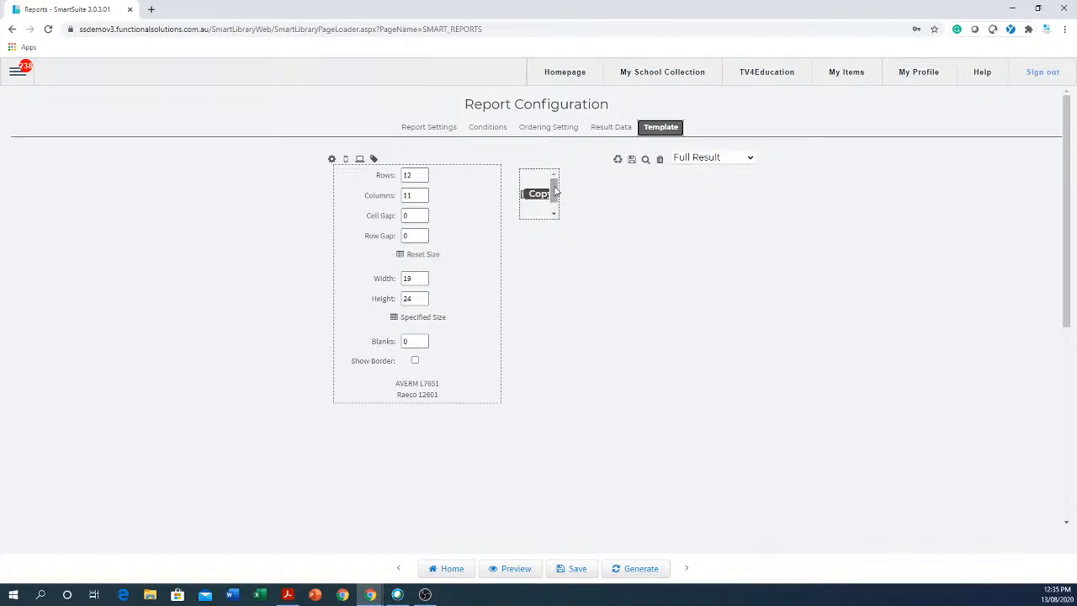
{"action": "scroll", "coordinate": [555, 191], "scroll_direction": "down", "scroll_amount": 1}
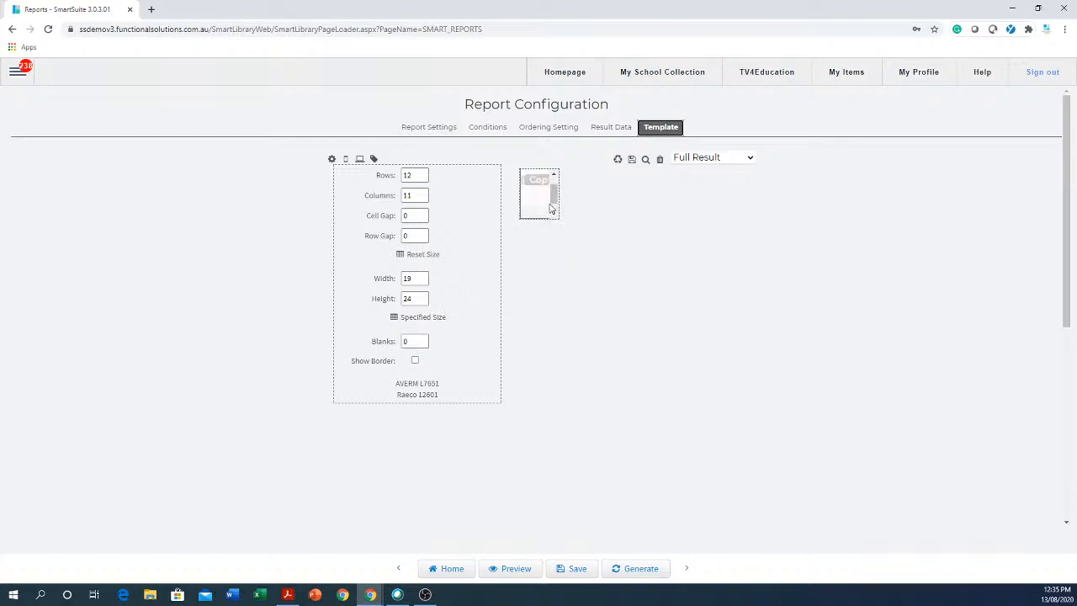
{"action": "scroll", "coordinate": [552, 192], "scroll_direction": "up", "scroll_amount": 1}
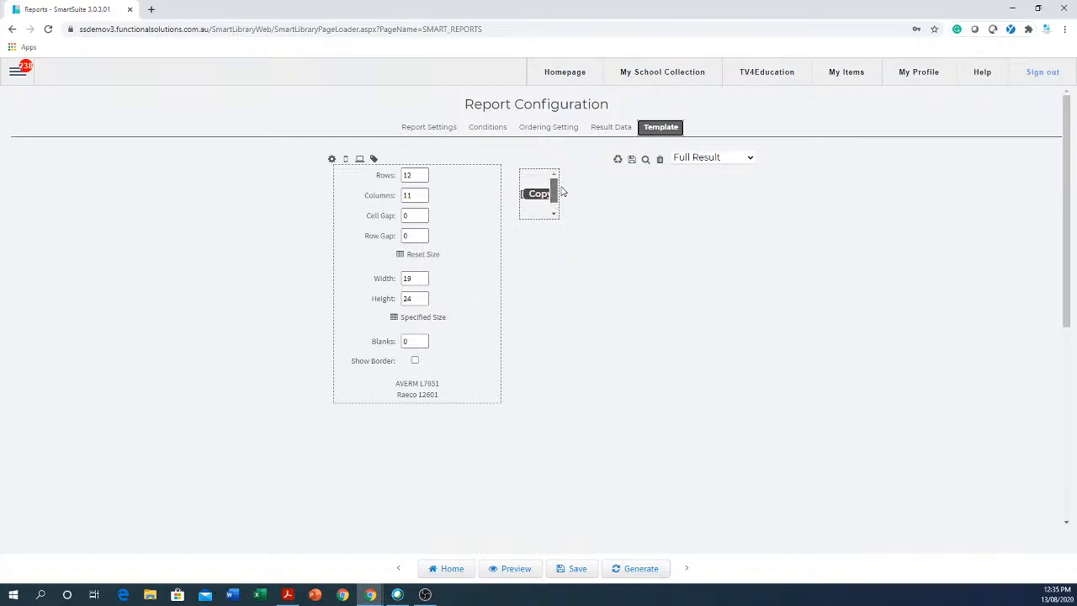
{"action": "scroll", "coordinate": [559, 198], "scroll_direction": "down", "scroll_amount": 1}
{"action": "left_click_drag", "start_coordinate": [540, 215], "coordinate": [542, 216]}
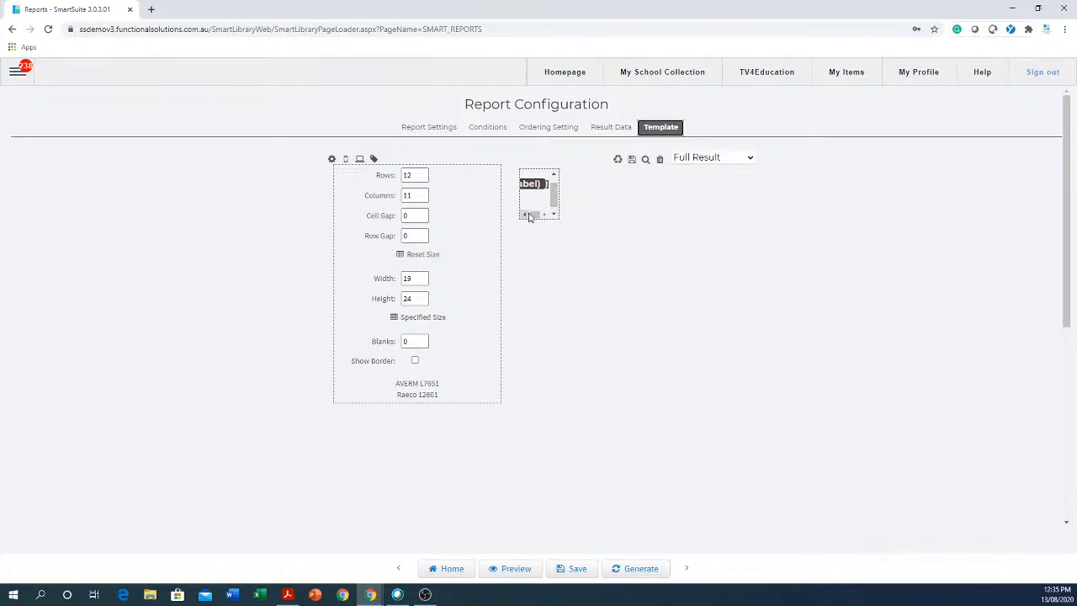
{"action": "left_click", "coordinate": [525, 215]}
{"action": "left_click", "coordinate": [527, 217]}
{"action": "left_click_drag", "start_coordinate": [553, 199], "coordinate": [539, 217]}
{"action": "mouse_move", "coordinate": [528, 199]}
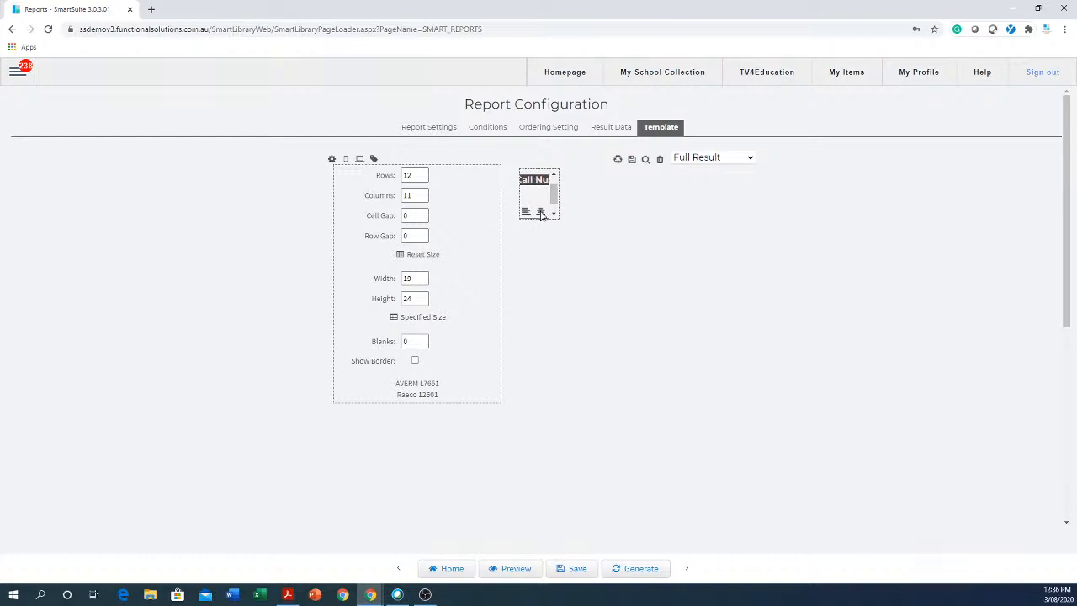
Open the label cell's text editor and try left, centre and right alignment, leaving it centred.
{"action": "left_click", "coordinate": [547, 212]}
{"action": "left_click", "coordinate": [524, 211]}
{"action": "left_click", "coordinate": [541, 183]}
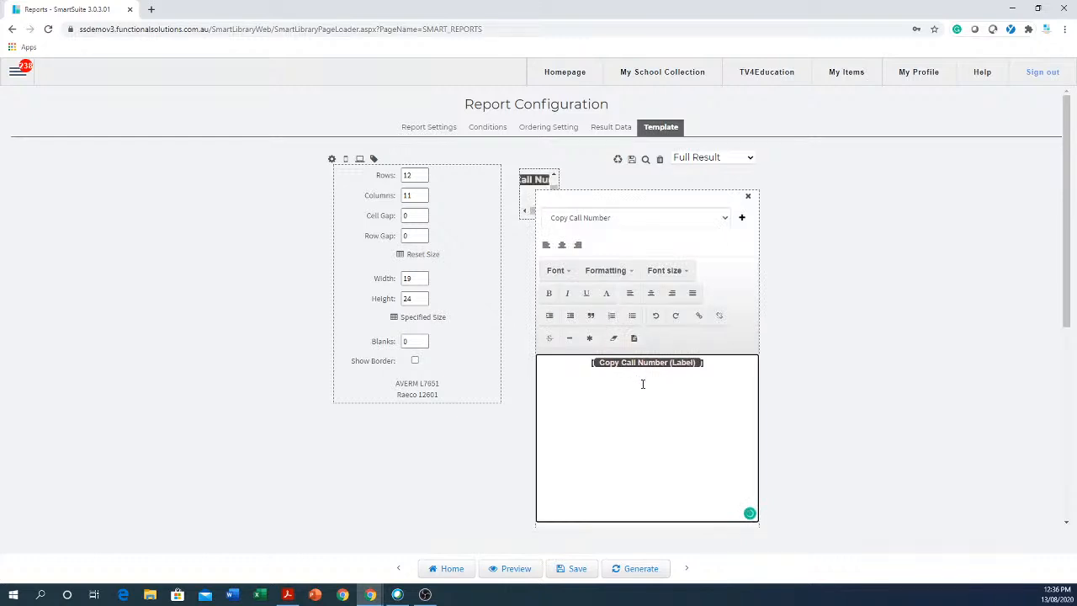
{"action": "left_click", "coordinate": [632, 299]}
{"action": "left_click", "coordinate": [653, 297]}
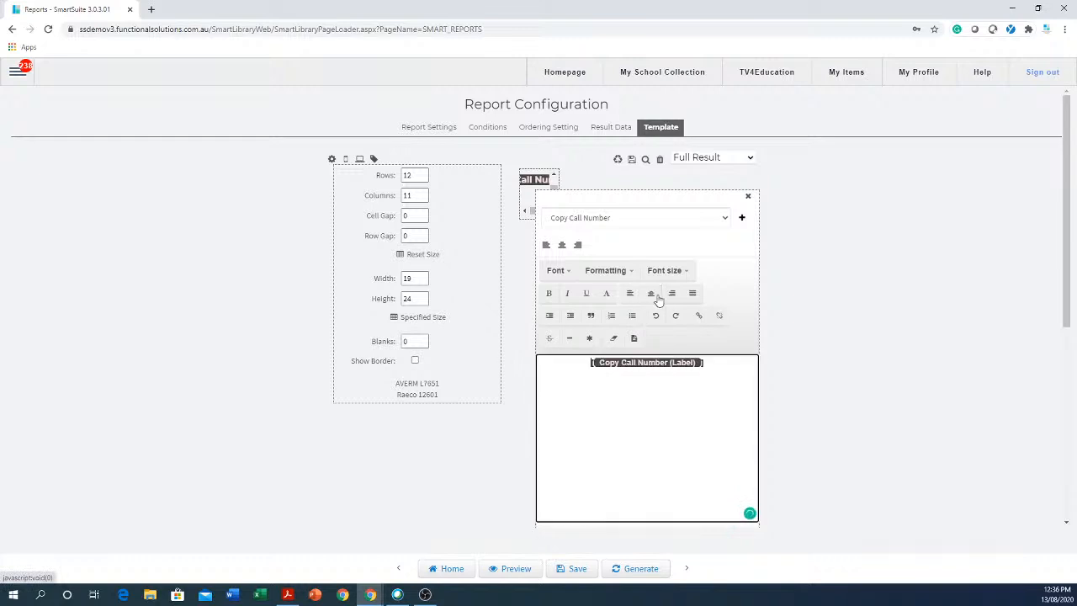
{"action": "left_click", "coordinate": [672, 295]}
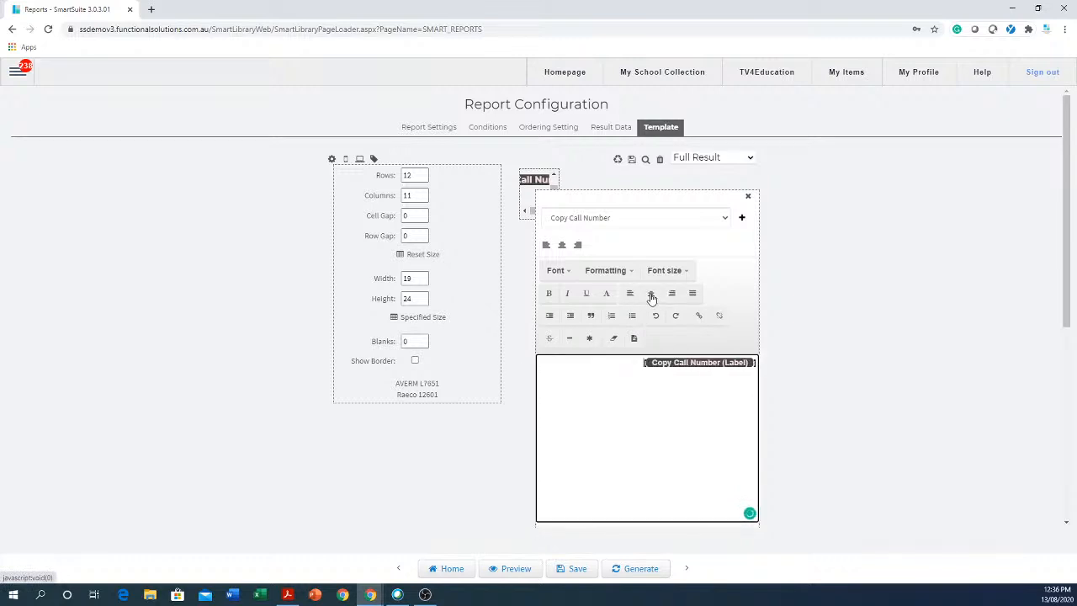
{"action": "left_click", "coordinate": [651, 298]}
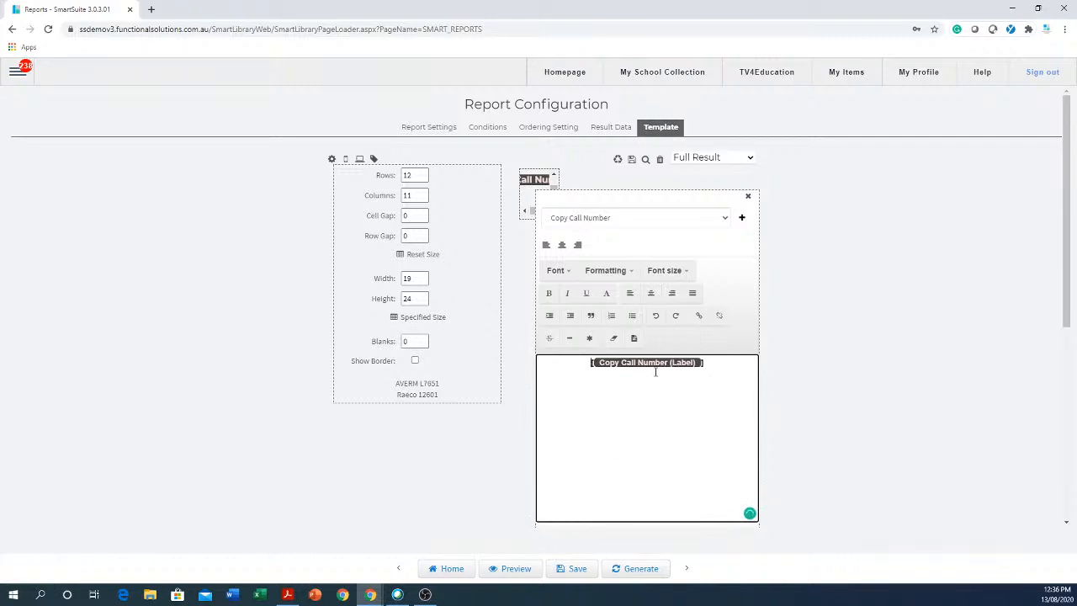
Choose a font, set the font size to Small after trying Large, and underline the text.
{"action": "left_click", "coordinate": [570, 277]}
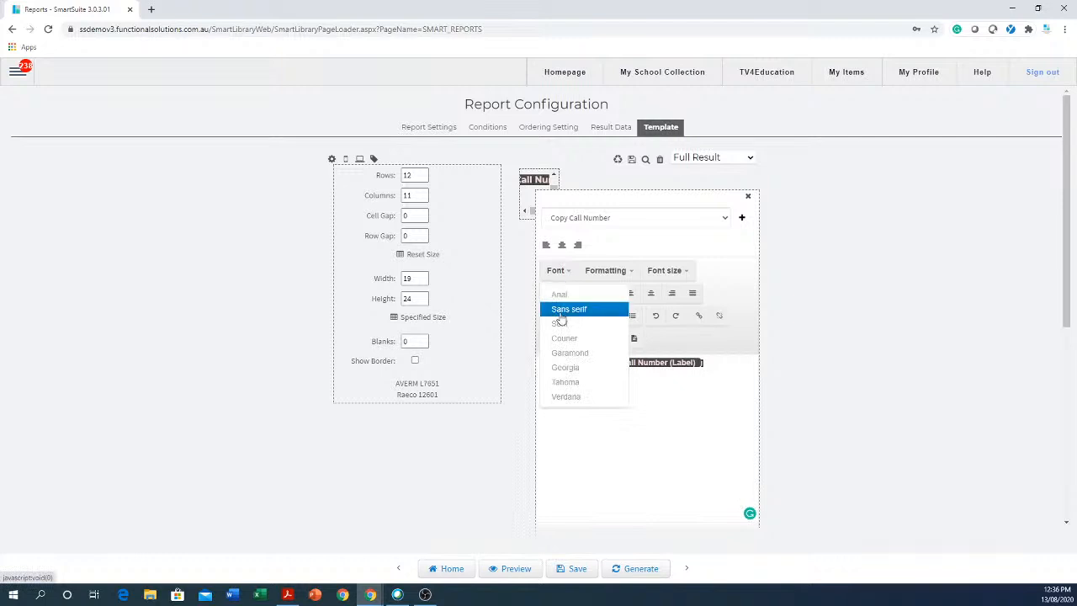
{"action": "left_click", "coordinate": [570, 368]}
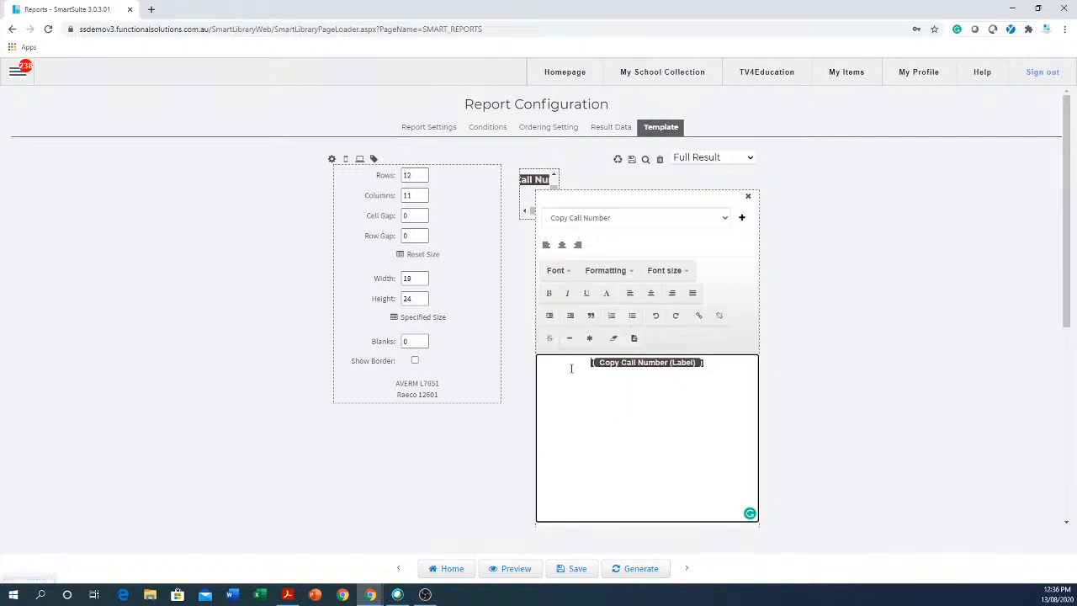
{"action": "left_click", "coordinate": [673, 276]}
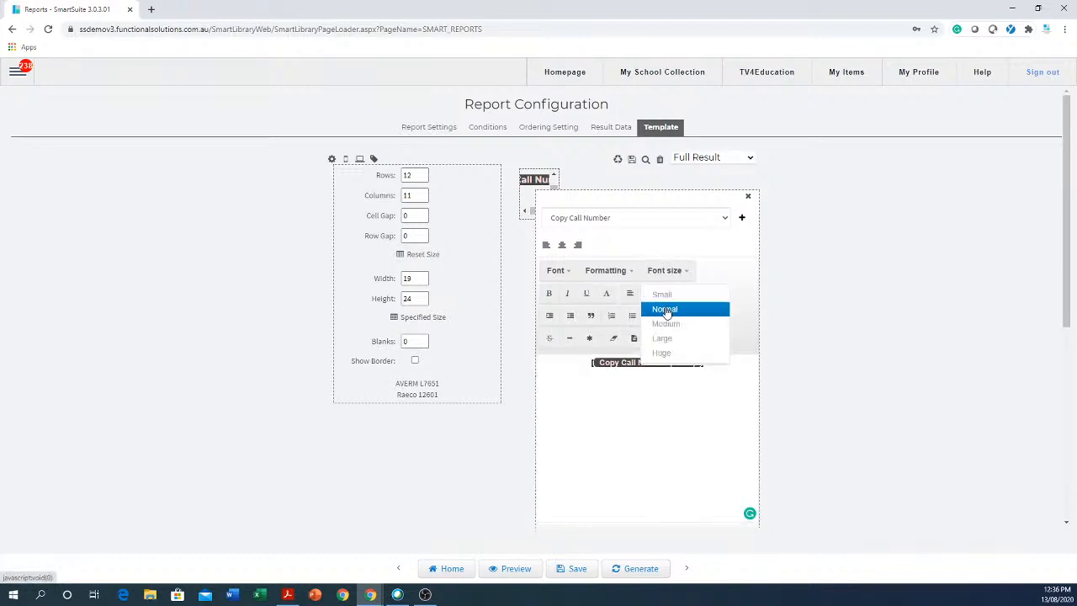
{"action": "left_click", "coordinate": [662, 341]}
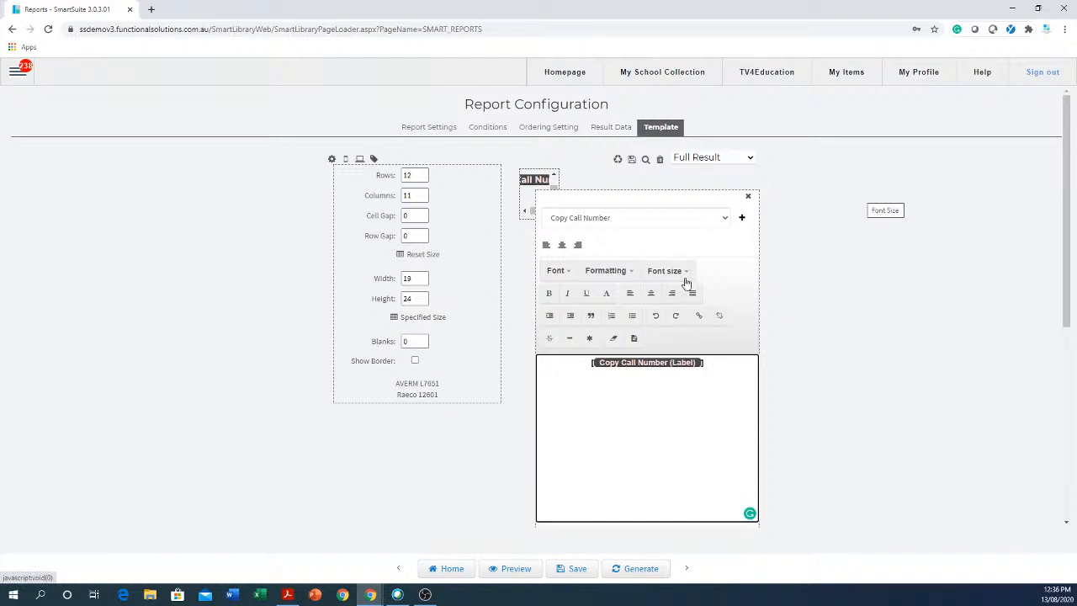
{"action": "mouse_move", "coordinate": [536, 186]}
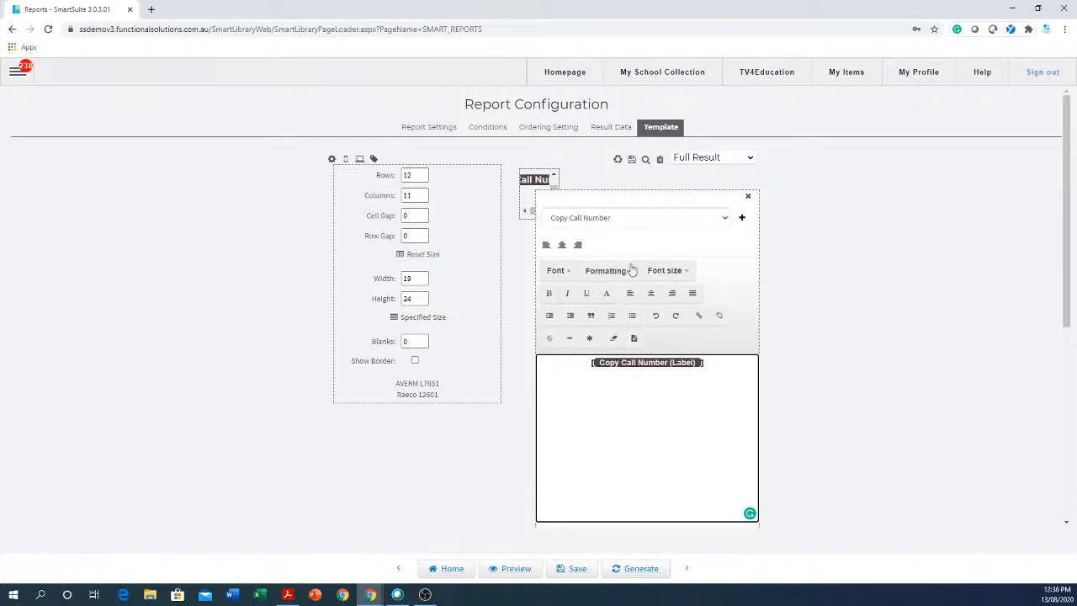
{"action": "left_click", "coordinate": [670, 272]}
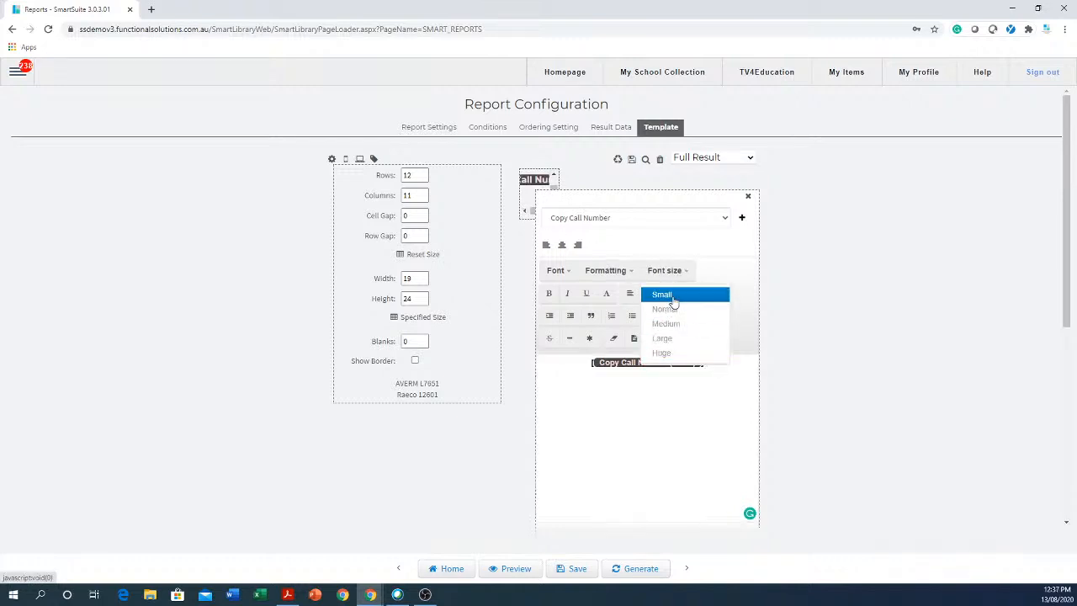
{"action": "left_click", "coordinate": [674, 301]}
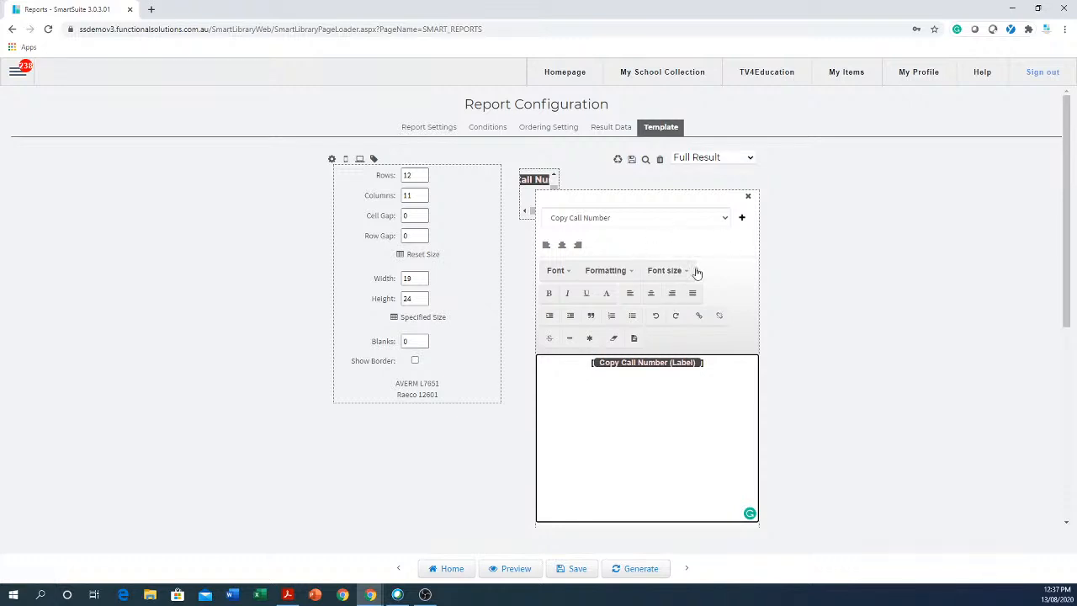
{"action": "left_click", "coordinate": [588, 298]}
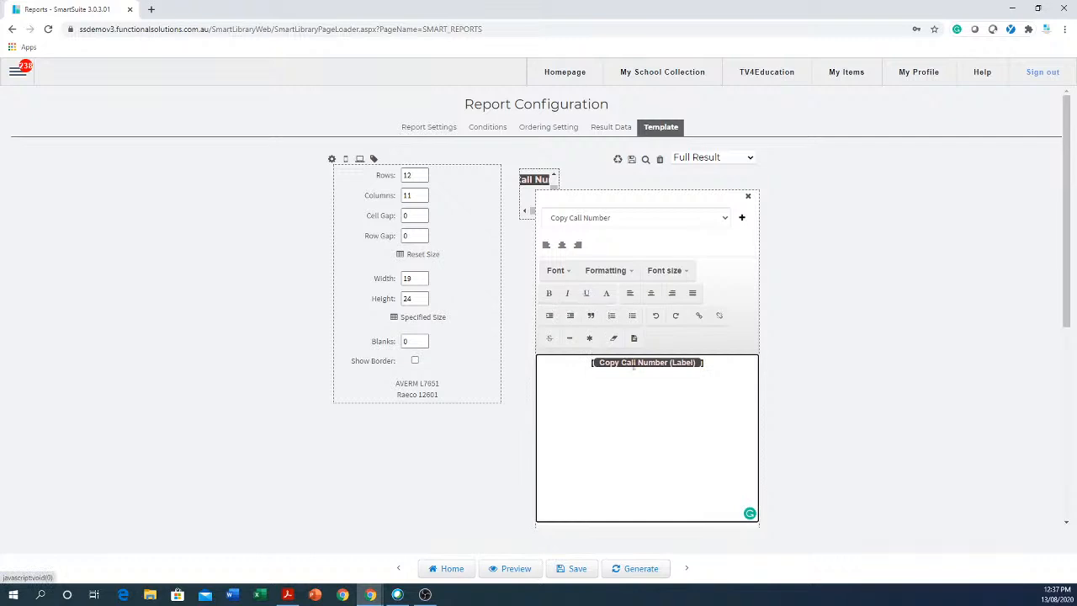
Trim the label cell down to a single Copy Call Number field, deleting the leftover fragments.
{"action": "left_click", "coordinate": [742, 219]}
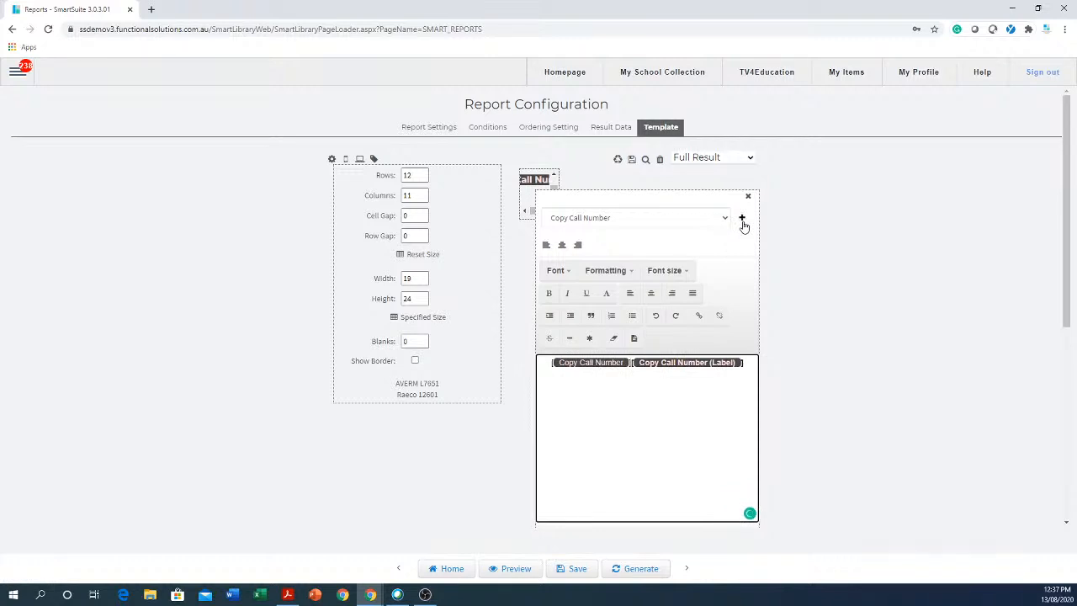
{"action": "left_click", "coordinate": [743, 220]}
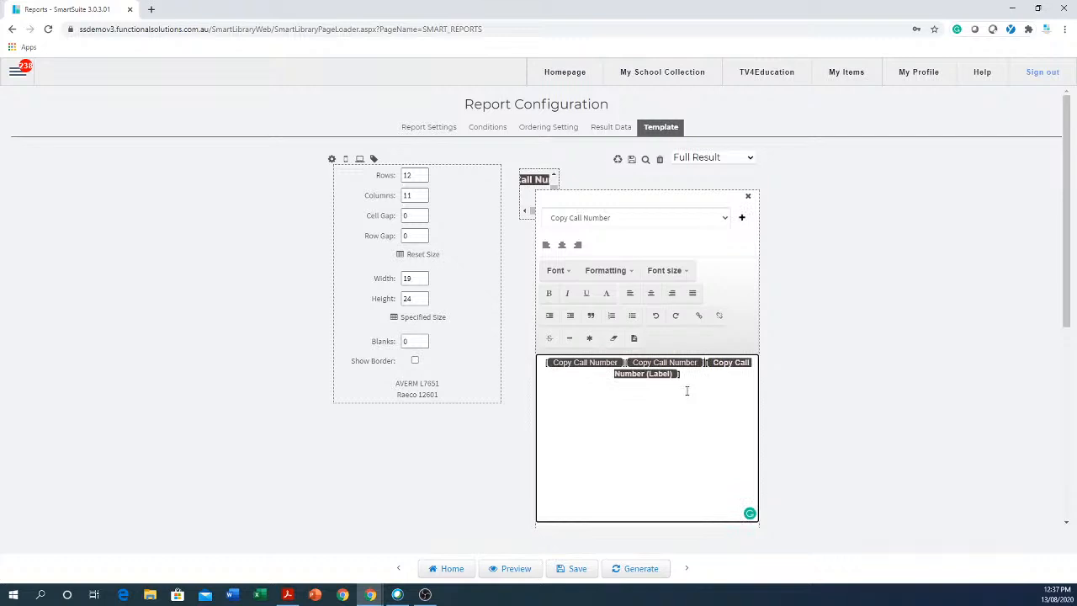
{"action": "left_click_drag", "start_coordinate": [691, 379], "coordinate": [604, 387]}
{"action": "key", "text": "BackSpace"}
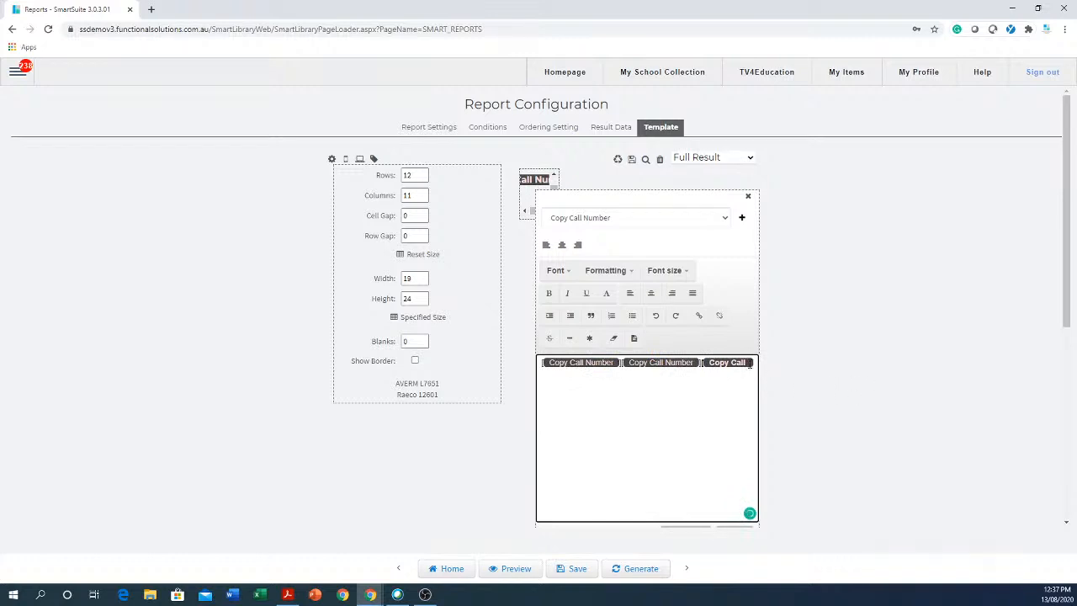
{"action": "left_click_drag", "start_coordinate": [757, 360], "coordinate": [663, 376]}
{"action": "key", "text": "BackSpace"}
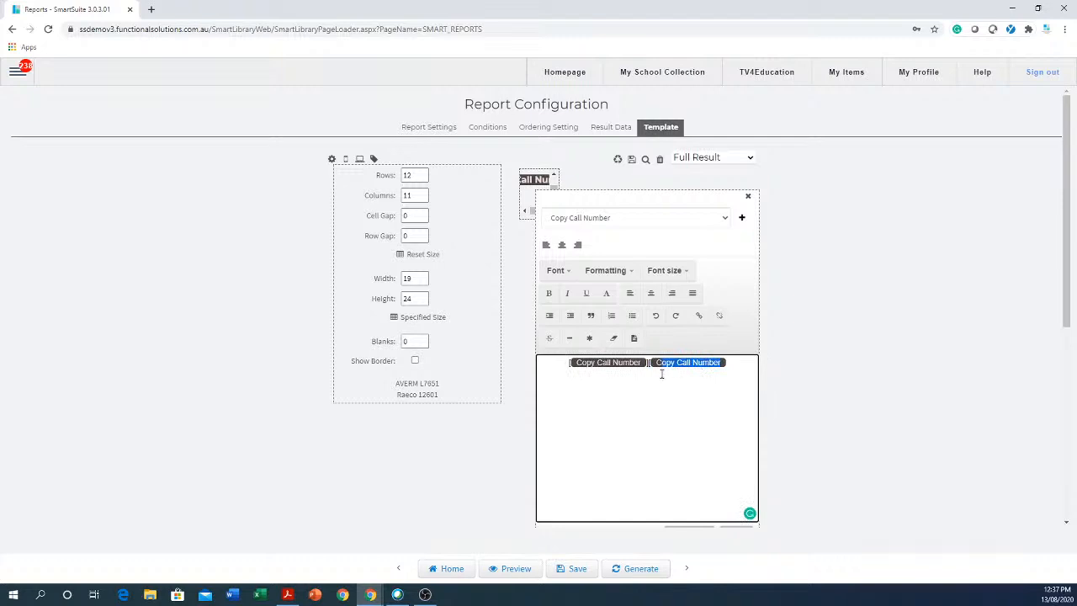
{"action": "key", "text": "BackSpace"}
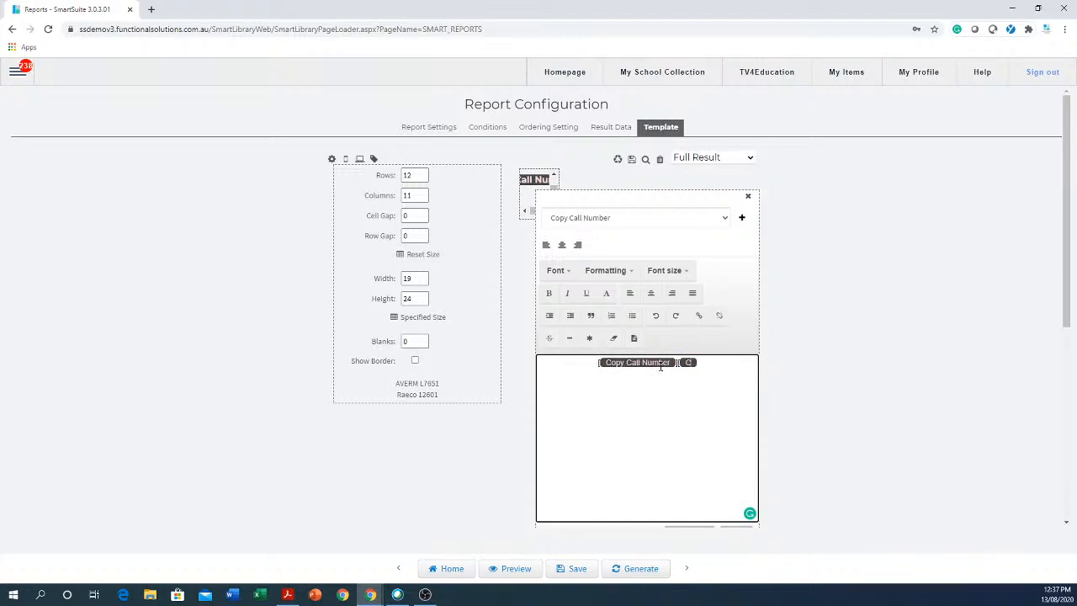
{"action": "key", "text": "BackSpace"}
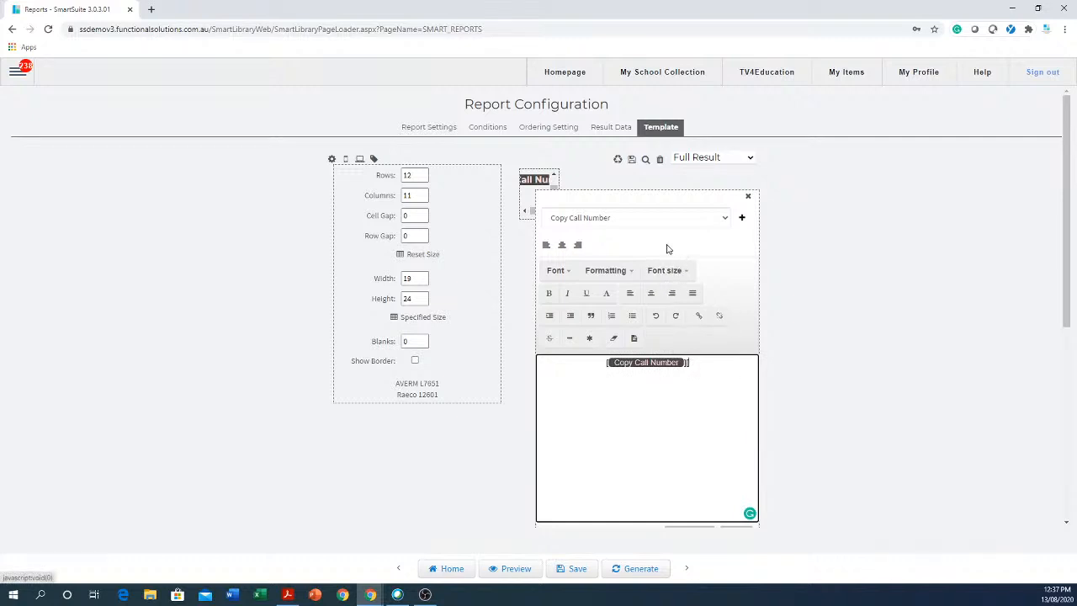
Style the field in Arial as Heading 2, apply a font size, and close the editor.
{"action": "left_click", "coordinate": [557, 273]}
{"action": "left_click", "coordinate": [562, 296]}
{"action": "left_click", "coordinate": [607, 271]}
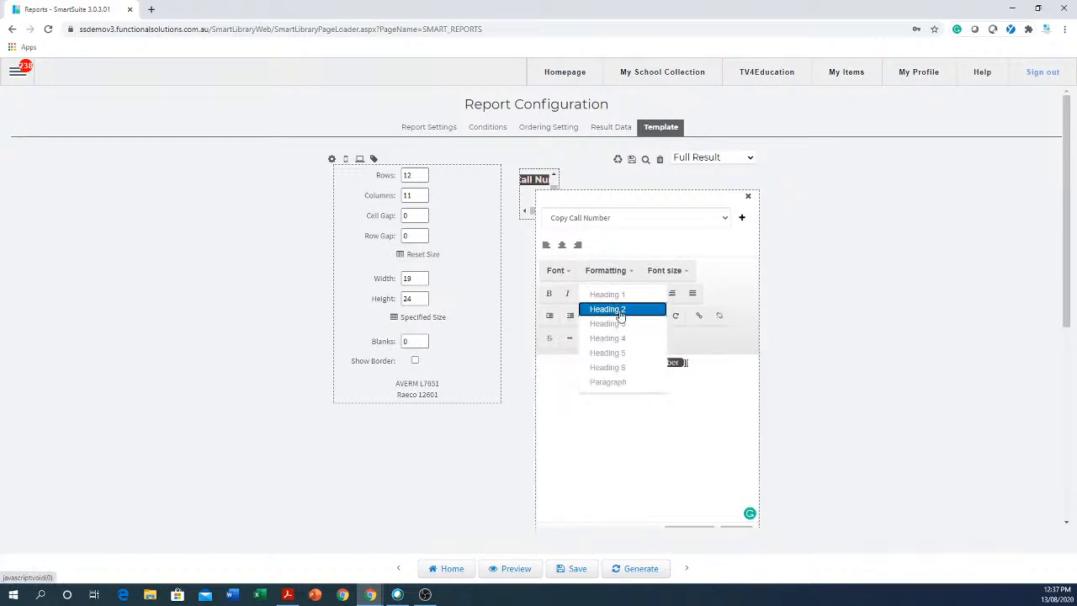
{"action": "left_click", "coordinate": [614, 310]}
{"action": "left_click", "coordinate": [674, 271]}
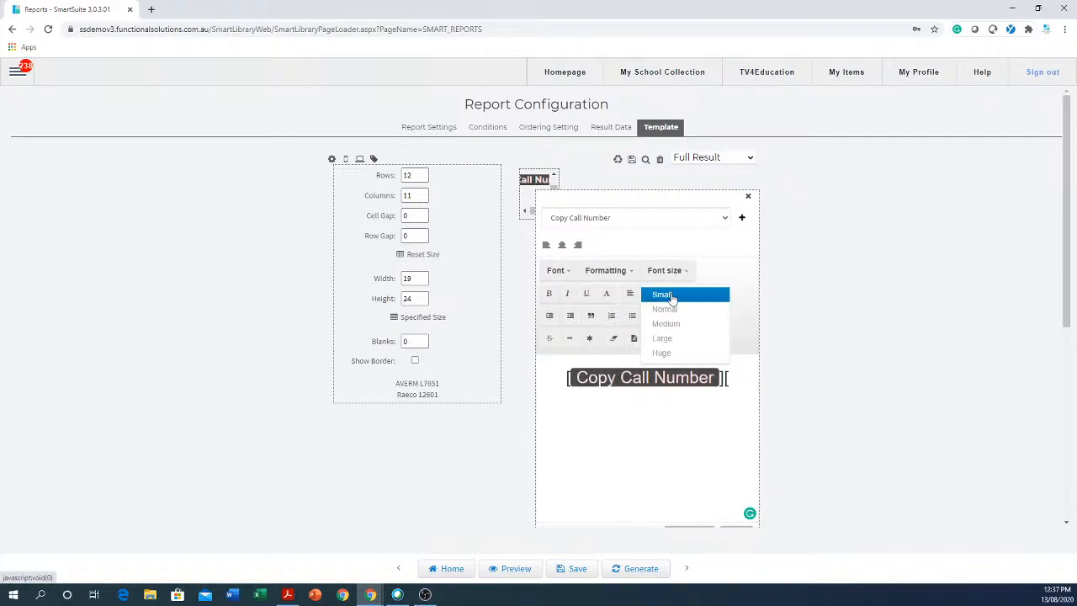
{"action": "left_click", "coordinate": [670, 311]}
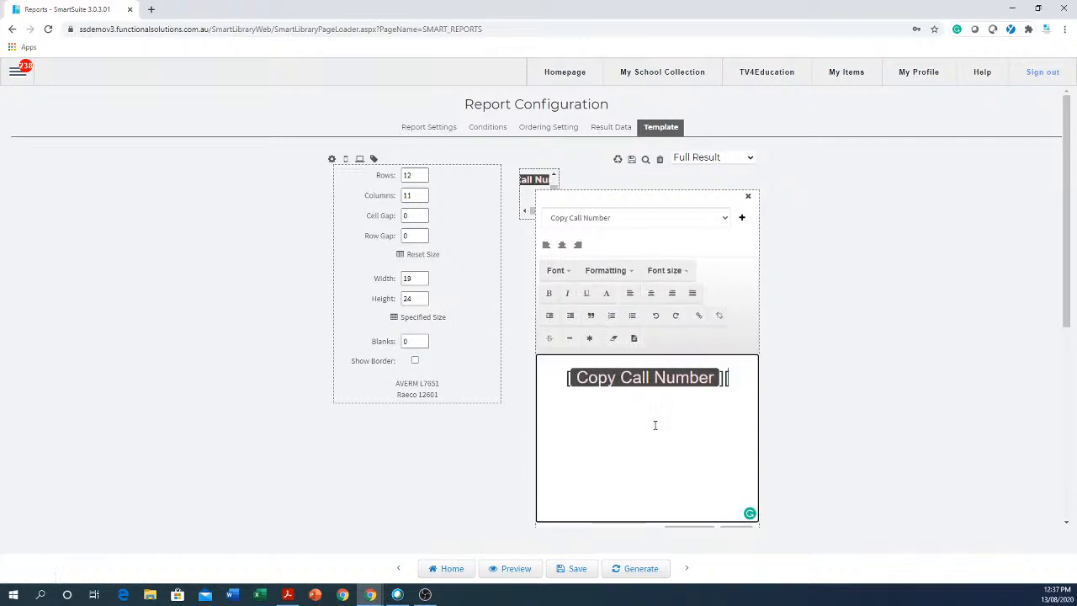
{"action": "left_click", "coordinate": [748, 199]}
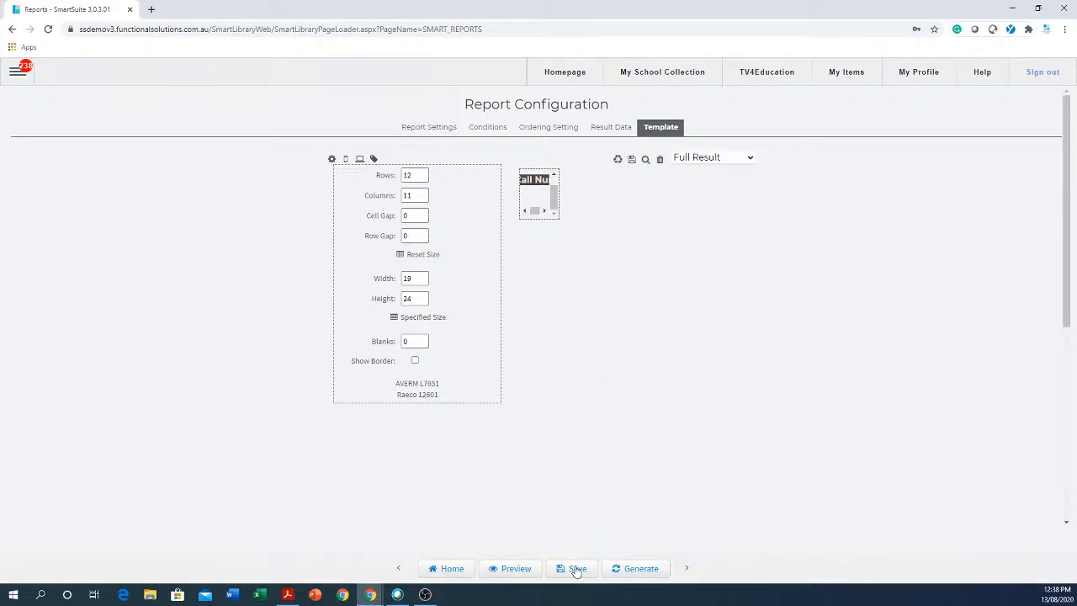
{"action": "mouse_move", "coordinate": [539, 197]}
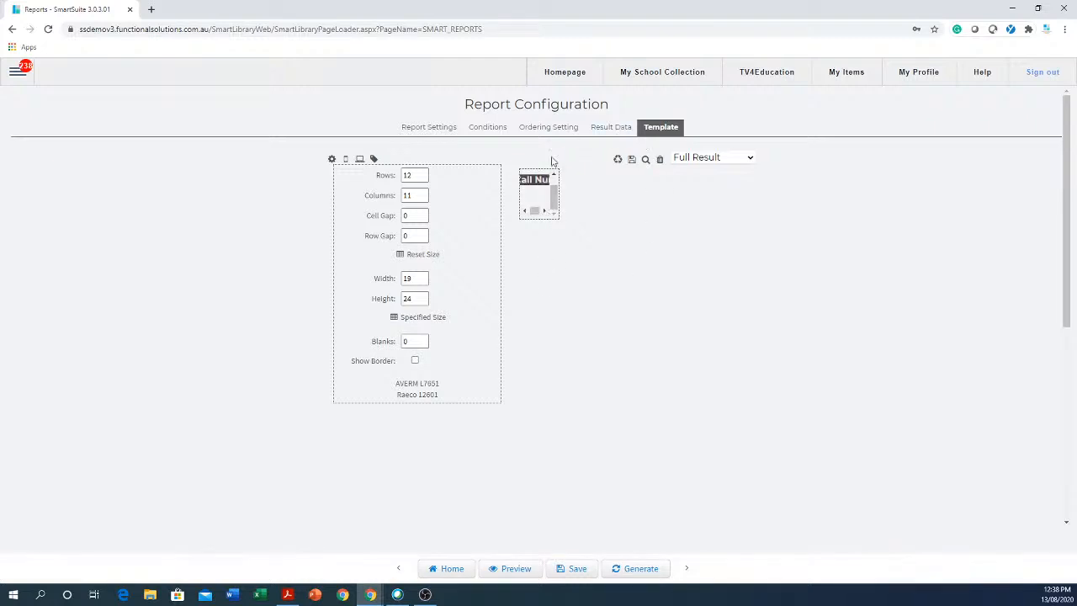
{"action": "left_click_drag", "start_coordinate": [553, 195], "coordinate": [560, 168]}
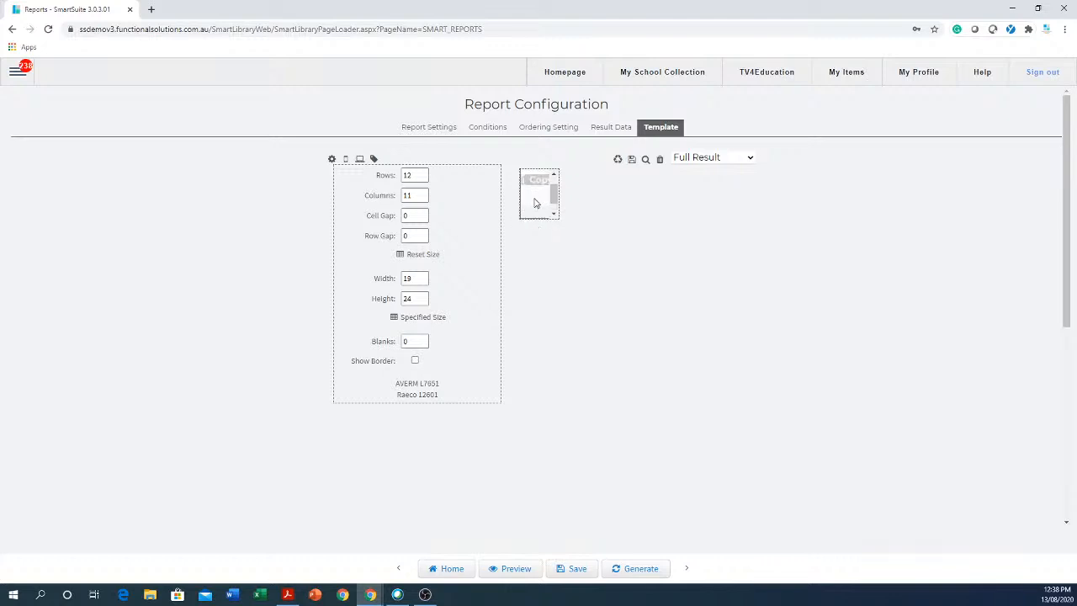
{"action": "left_click", "coordinate": [545, 210]}
Reopen and then close the Copy Call Number label editor.
{"action": "left_click", "coordinate": [537, 184]}
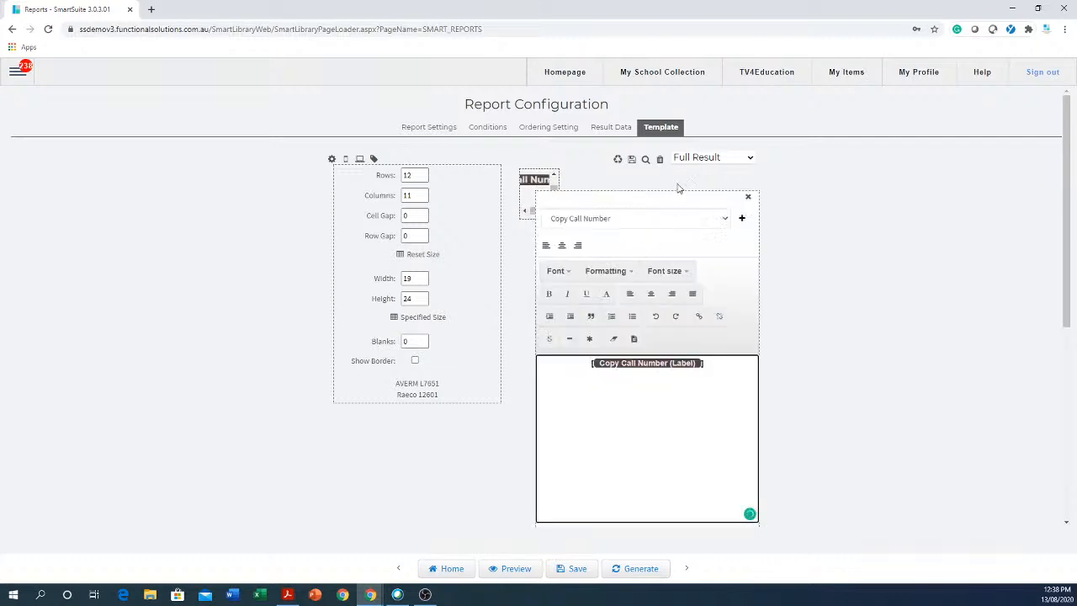
{"action": "left_click", "coordinate": [449, 461]}
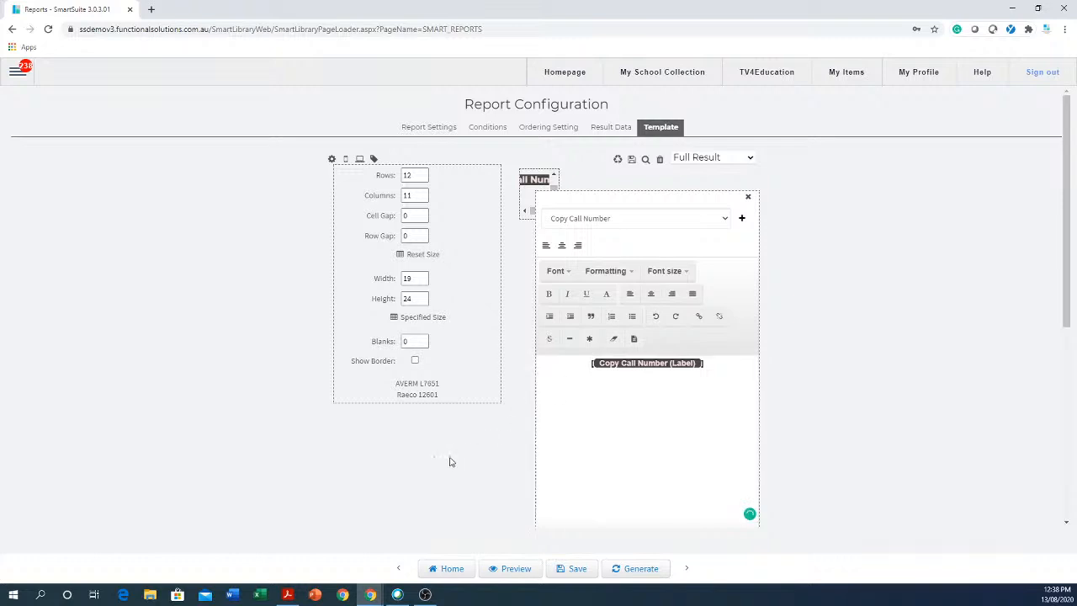
{"action": "left_click", "coordinate": [748, 199]}
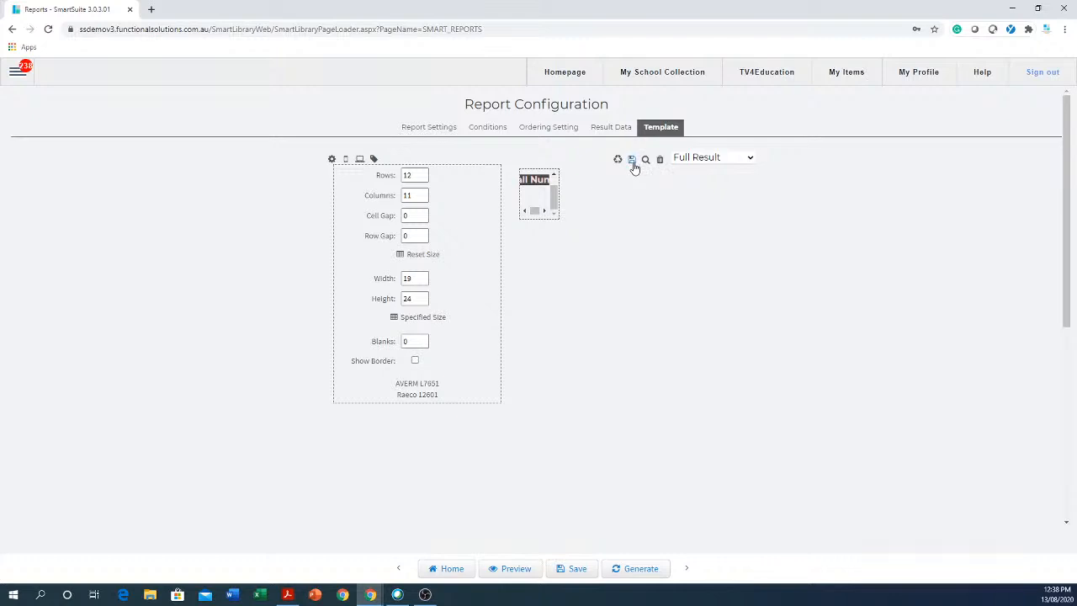
{"action": "left_click", "coordinate": [572, 568]}
Check the layout values (Rows 12, Columns 11, Blanks 0), save the template, and return Home.
{"action": "left_click", "coordinate": [410, 177]}
{"action": "double_click", "coordinate": [419, 176]}
{"action": "double_click", "coordinate": [418, 195]}
{"action": "left_click", "coordinate": [421, 216]}
{"action": "left_click", "coordinate": [421, 236]}
{"action": "left_click", "coordinate": [415, 279]}
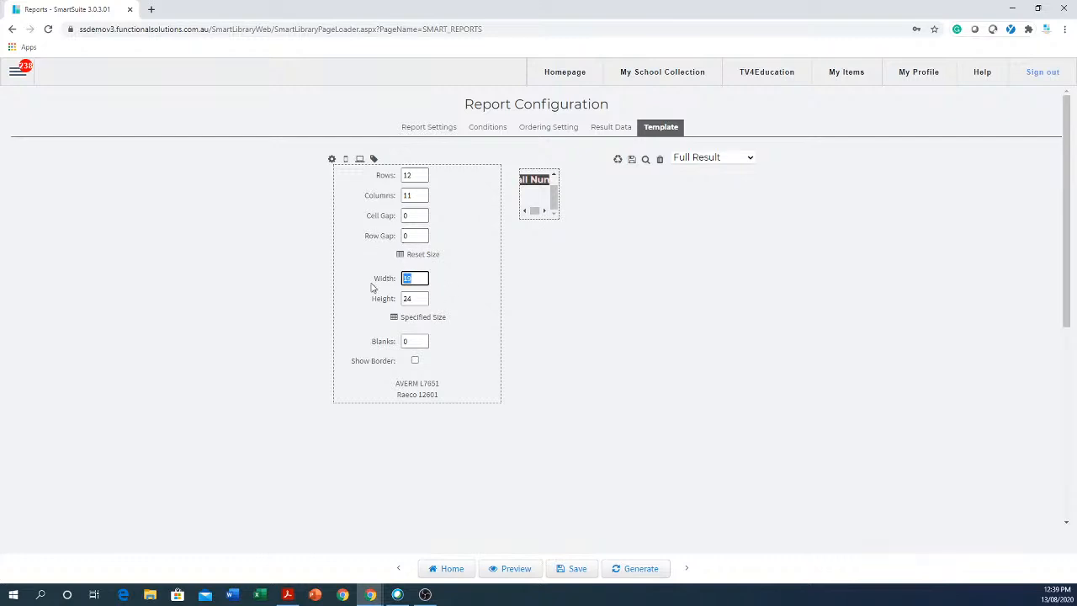
{"action": "left_click", "coordinate": [423, 300]}
{"action": "left_click", "coordinate": [413, 342]}
{"action": "left_click", "coordinate": [578, 576]}
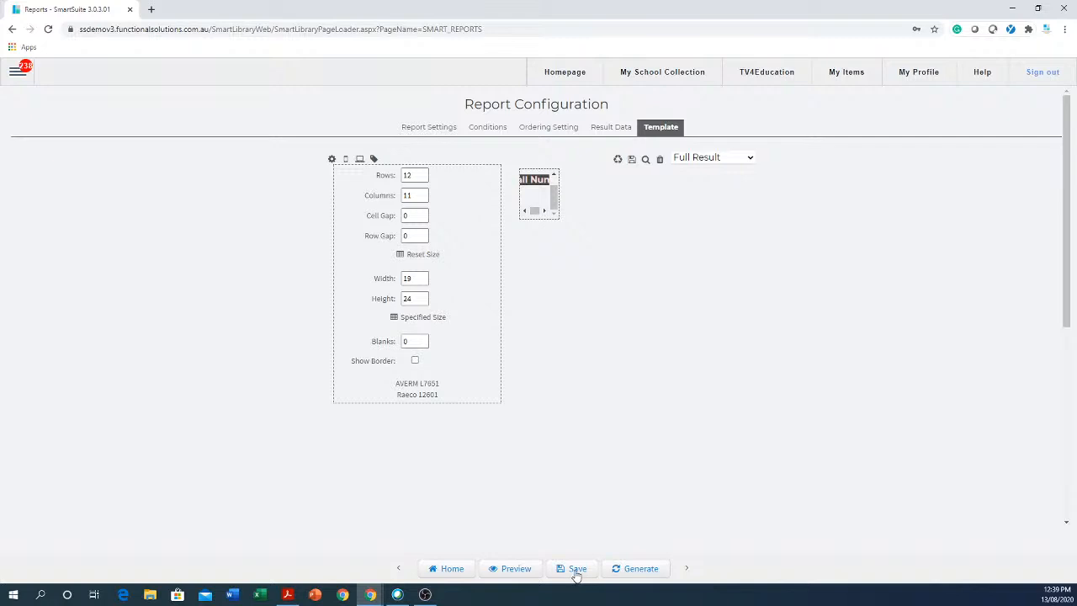
{"action": "left_click", "coordinate": [450, 569]}
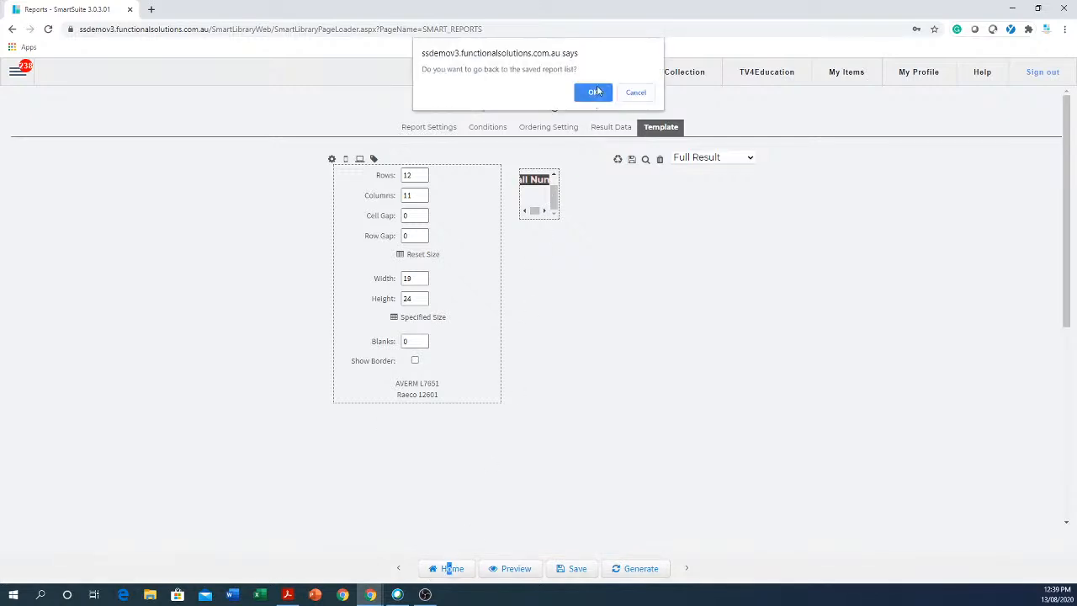
Confirm the prompt, list FSI's SPINE LABELS reports, and duplicate Raeco 12601.
{"action": "left_click", "coordinate": [594, 91]}
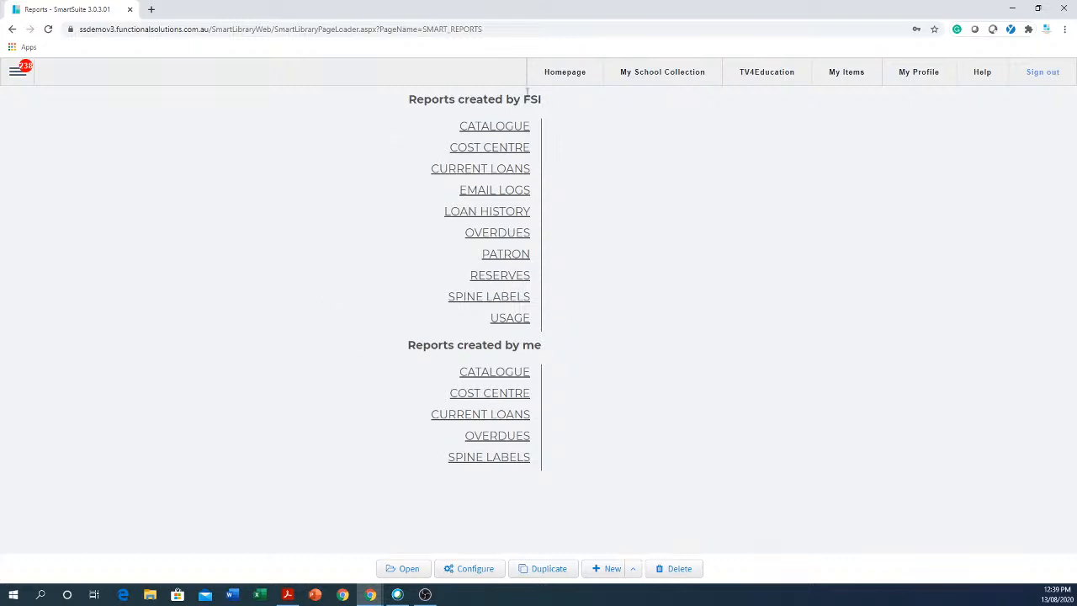
{"action": "left_click", "coordinate": [504, 298]}
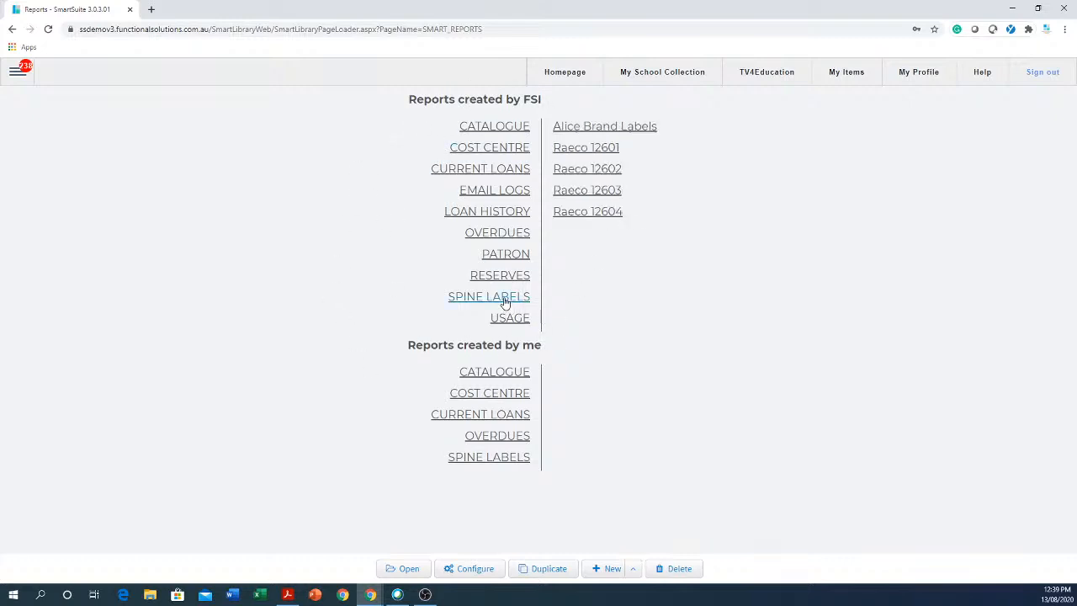
{"action": "left_click", "coordinate": [595, 149]}
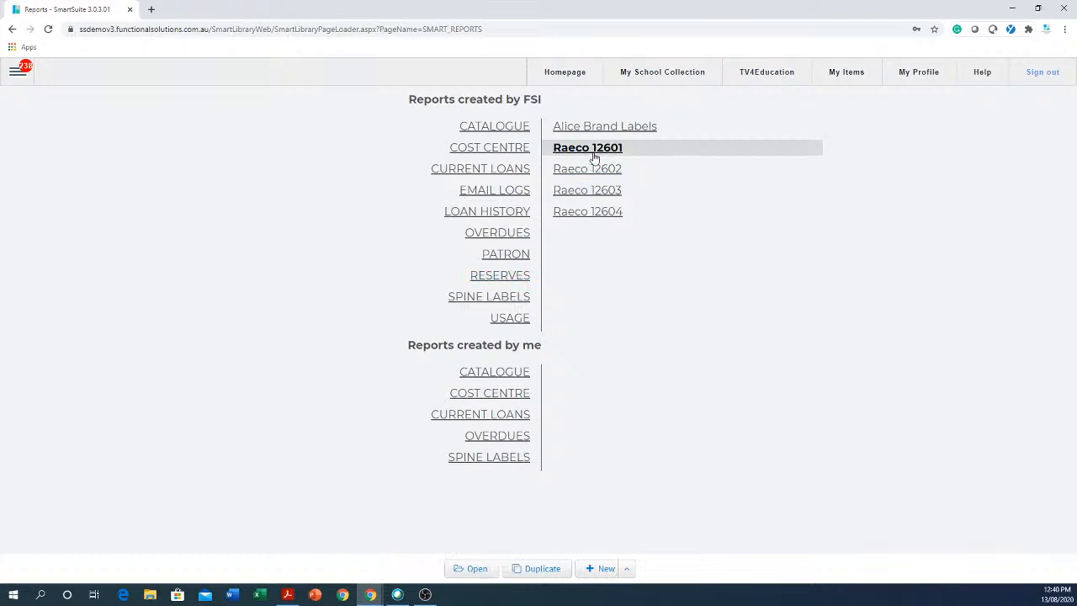
{"action": "left_click", "coordinate": [538, 571]}
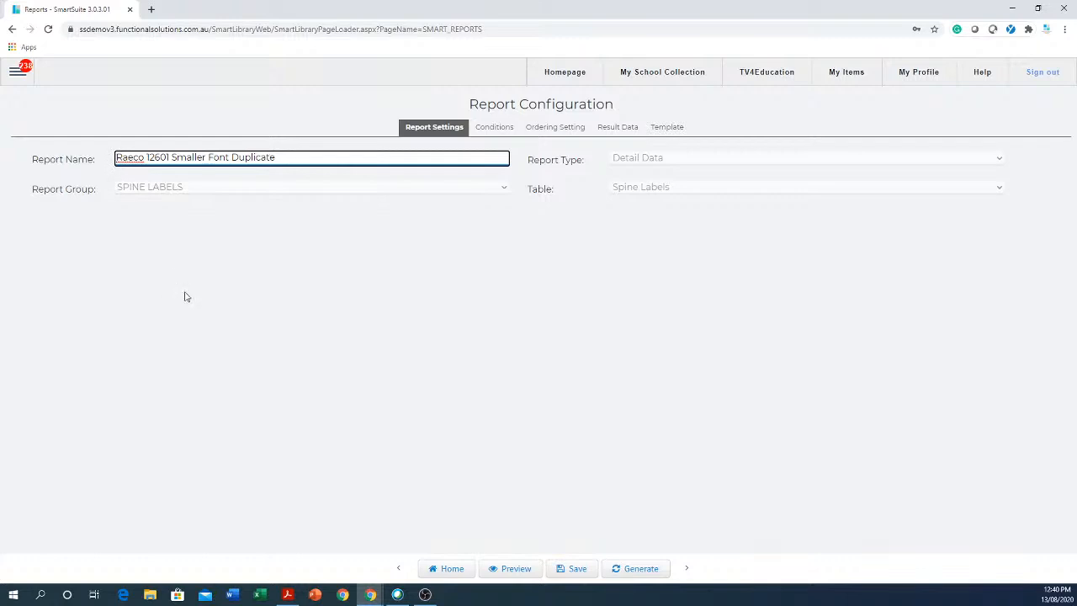
Prefix the report name with 'Brave ONE !', save it, and confirm returning to the list.
{"action": "type", "text": "Brav"}
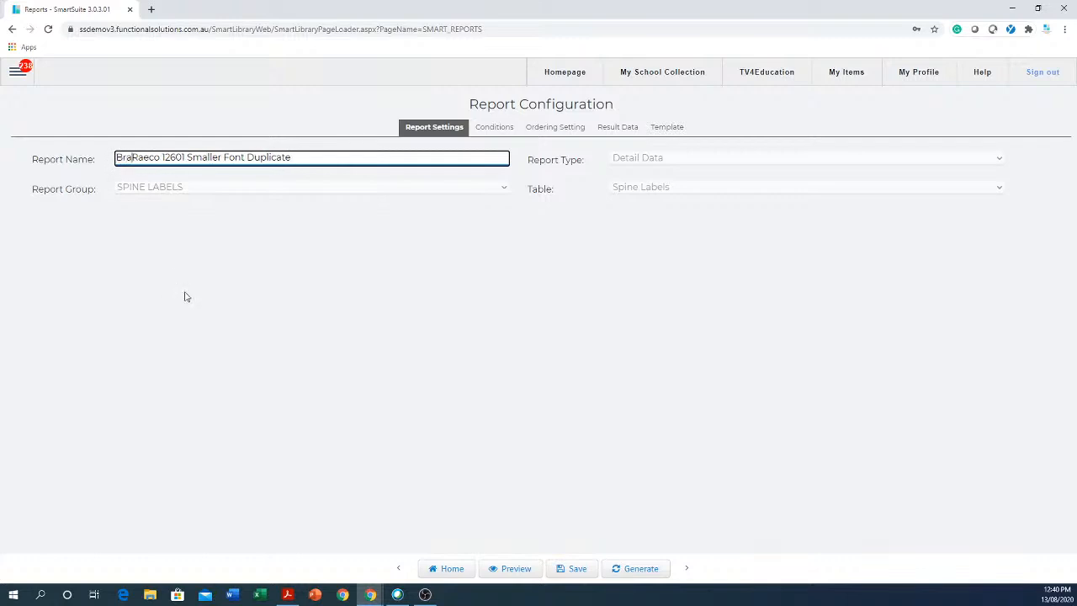
{"action": "type", "text": "e ONE Raeco"}
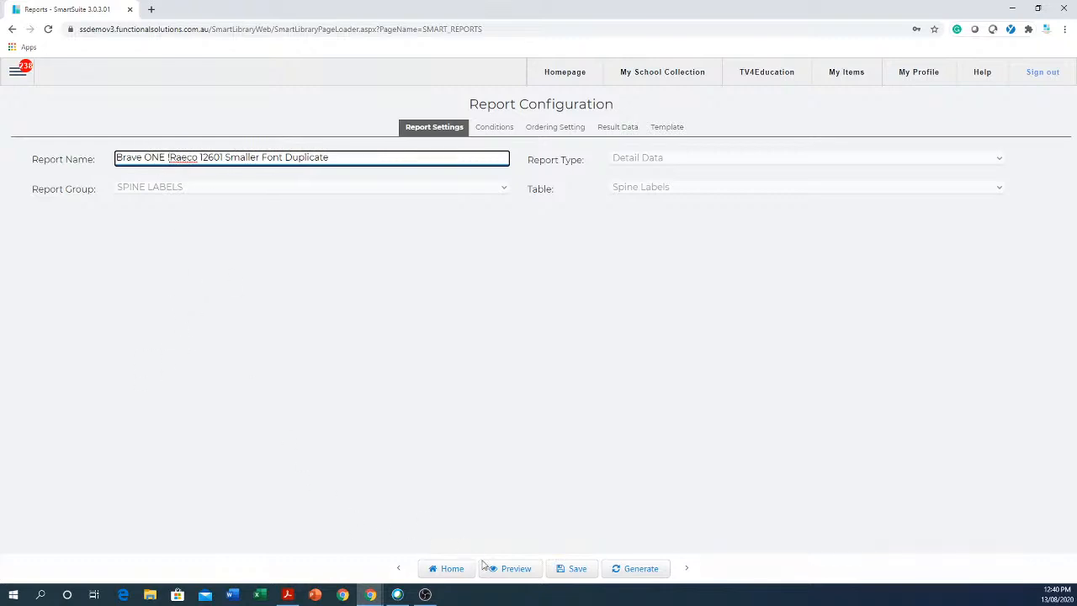
{"action": "left_click", "coordinate": [565, 573]}
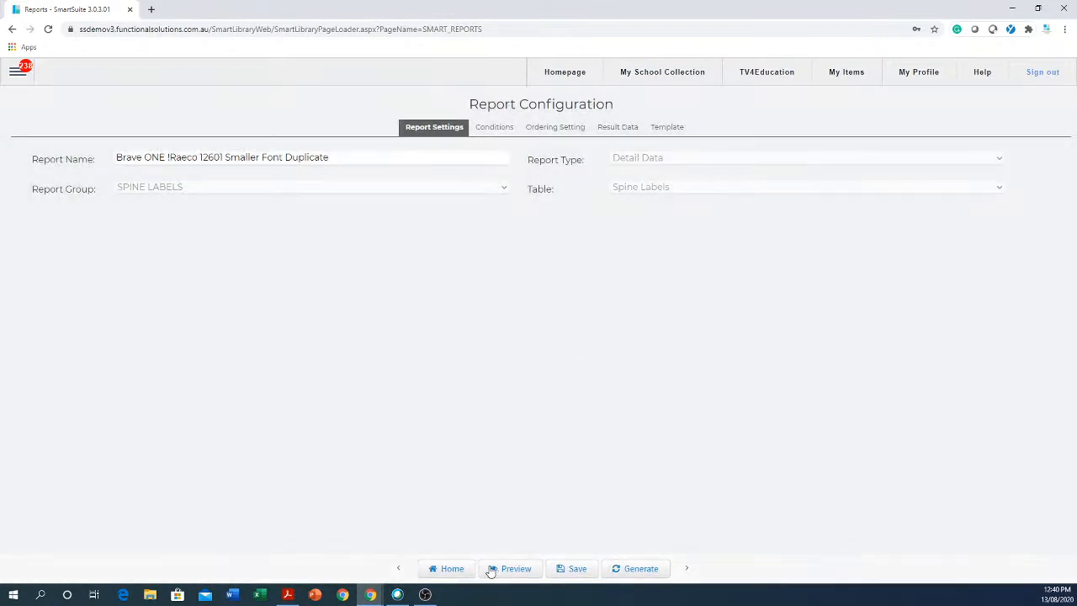
{"action": "left_click", "coordinate": [455, 570]}
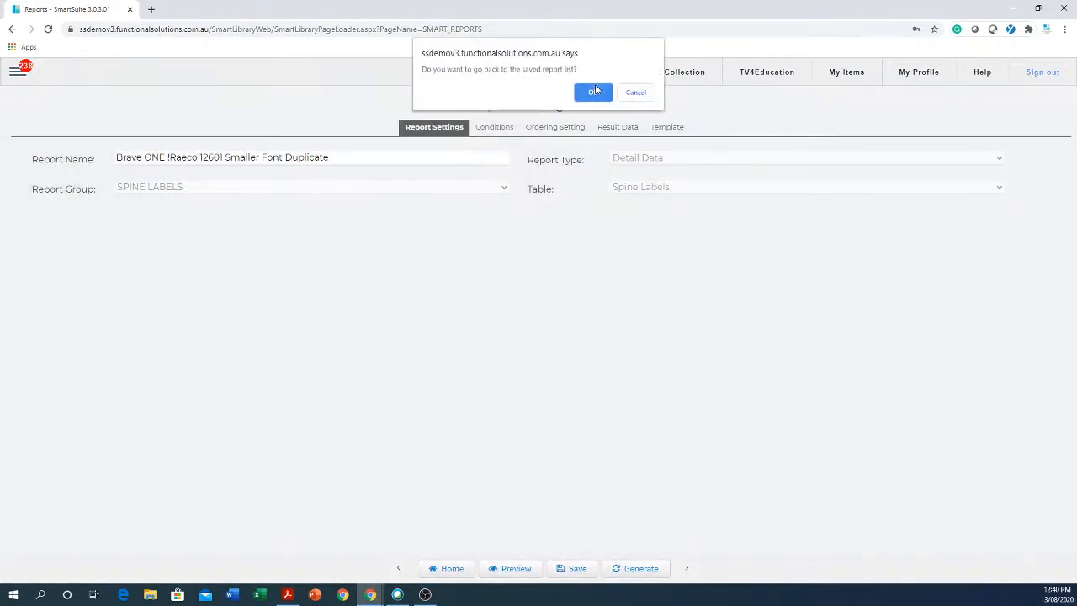
{"action": "left_click", "coordinate": [593, 92]}
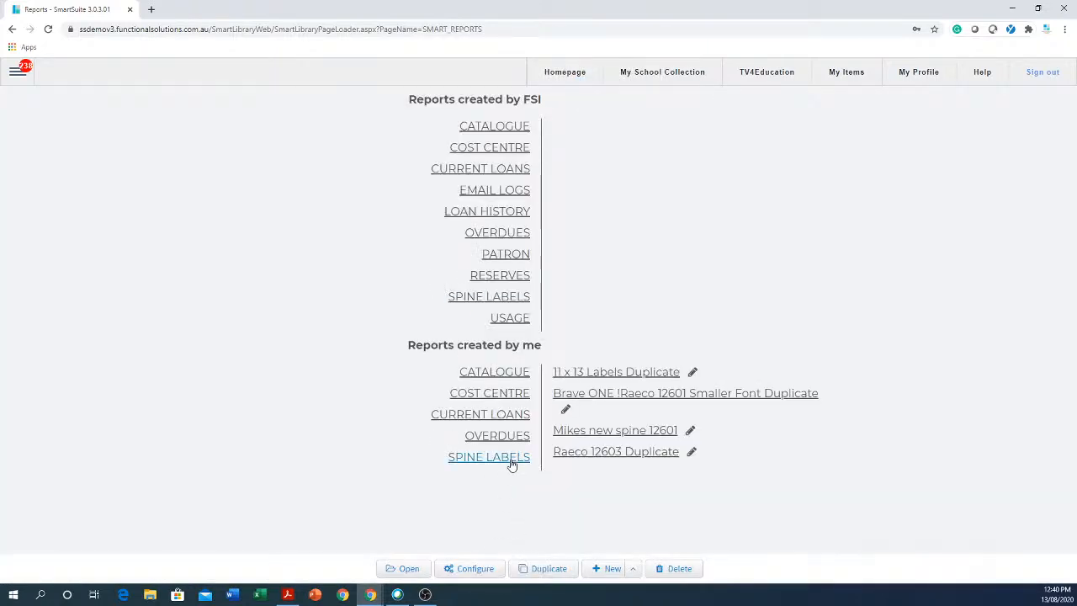
Select 'Brave ONE !Raeco 12601 Smaller Font Duplicate' and display FSI's spine label reports.
{"action": "left_click", "coordinate": [673, 401]}
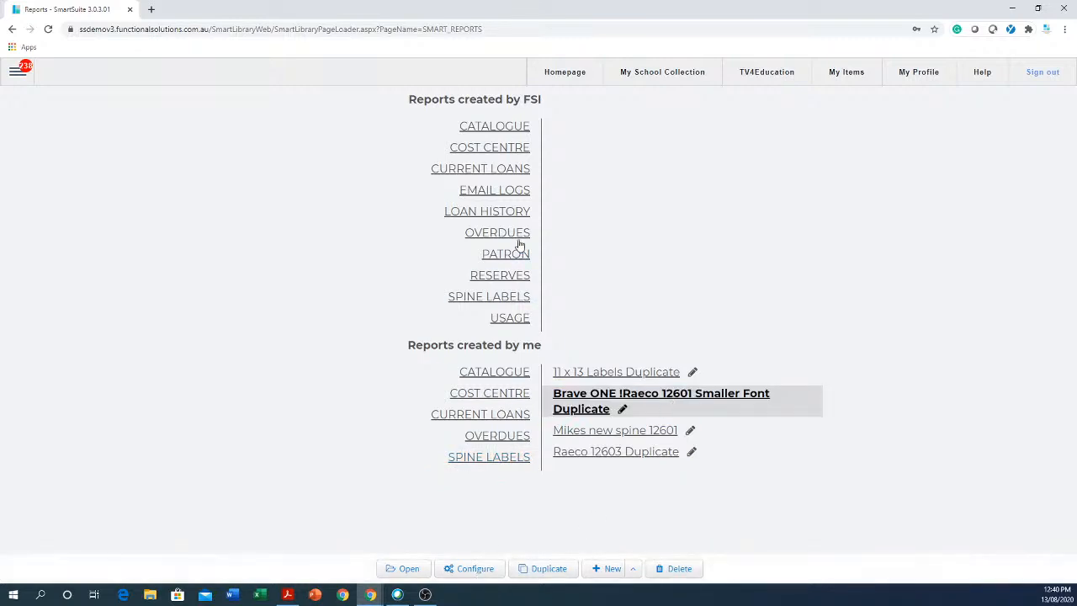
{"action": "left_click", "coordinate": [515, 302]}
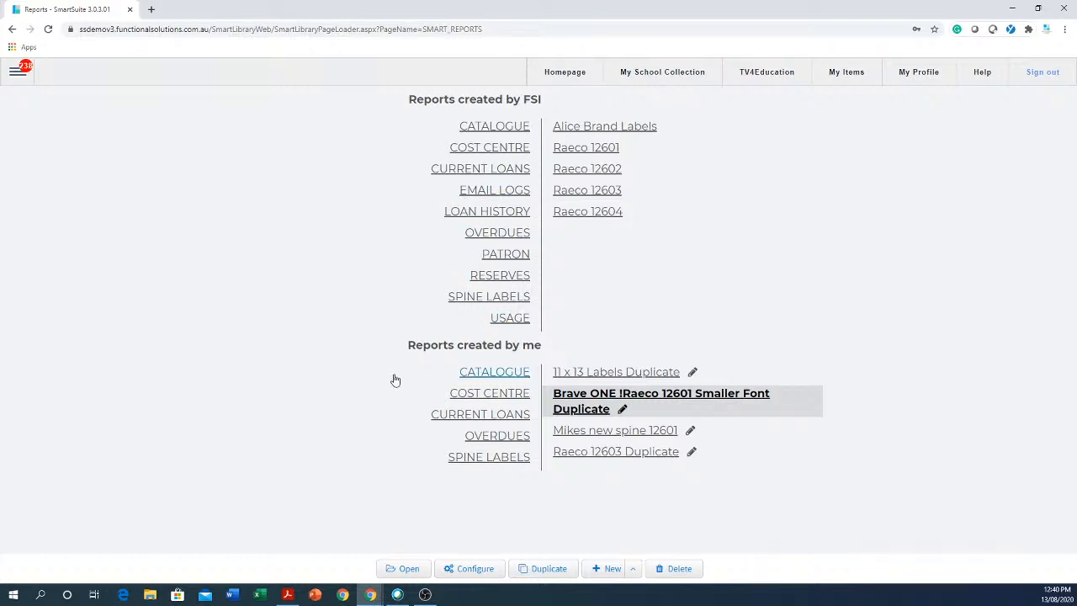
{"action": "left_click", "coordinate": [152, 10]}
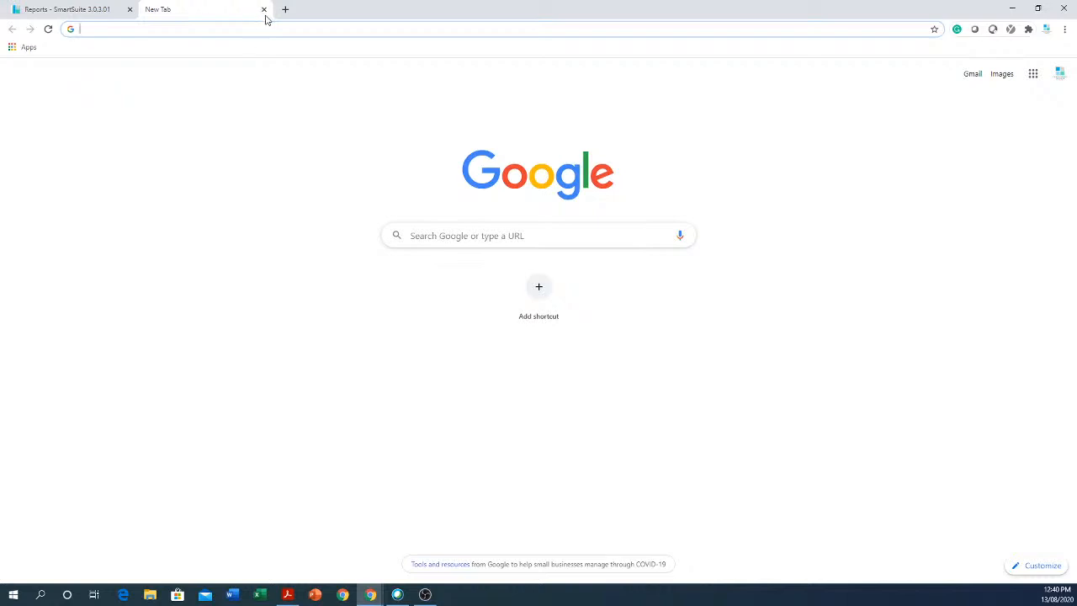
{"action": "left_click", "coordinate": [265, 11]}
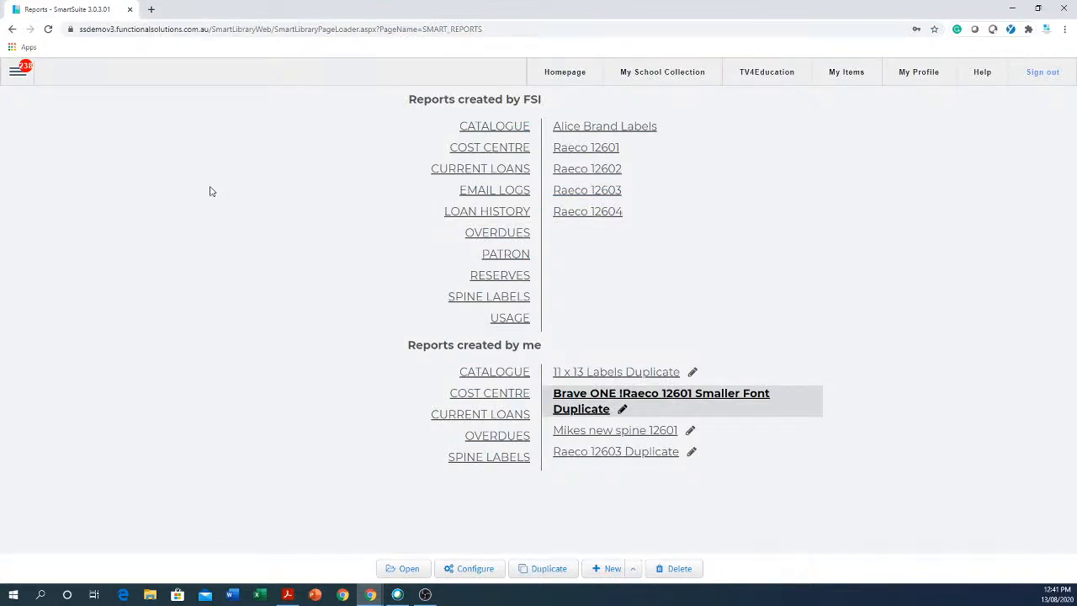
Open a new support ticket form in the MailBox, then go to My School Collection.
{"action": "left_click", "coordinate": [14, 75]}
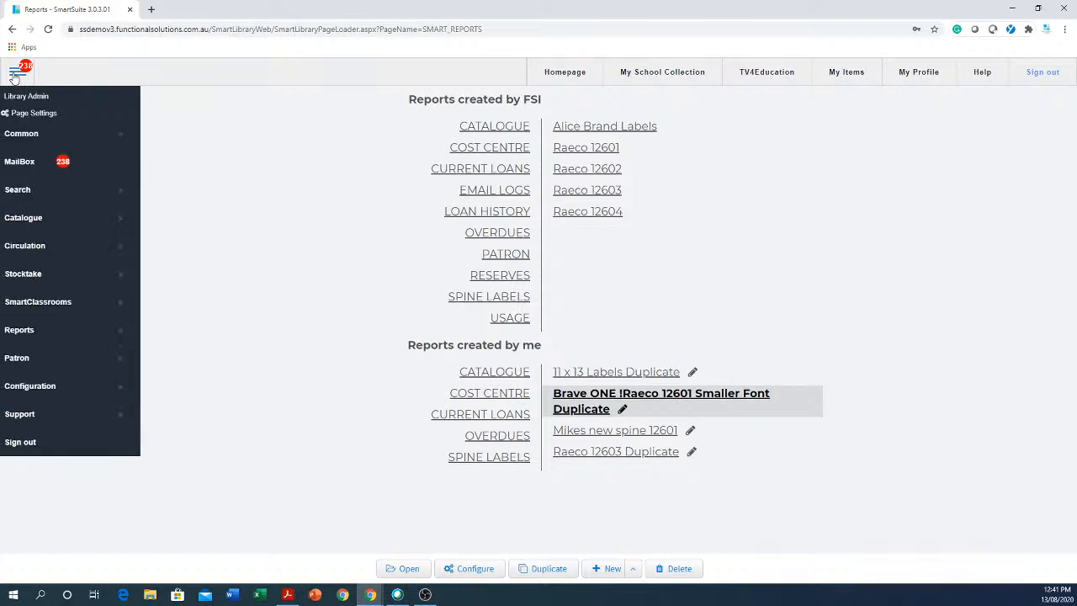
{"action": "left_click", "coordinate": [28, 165]}
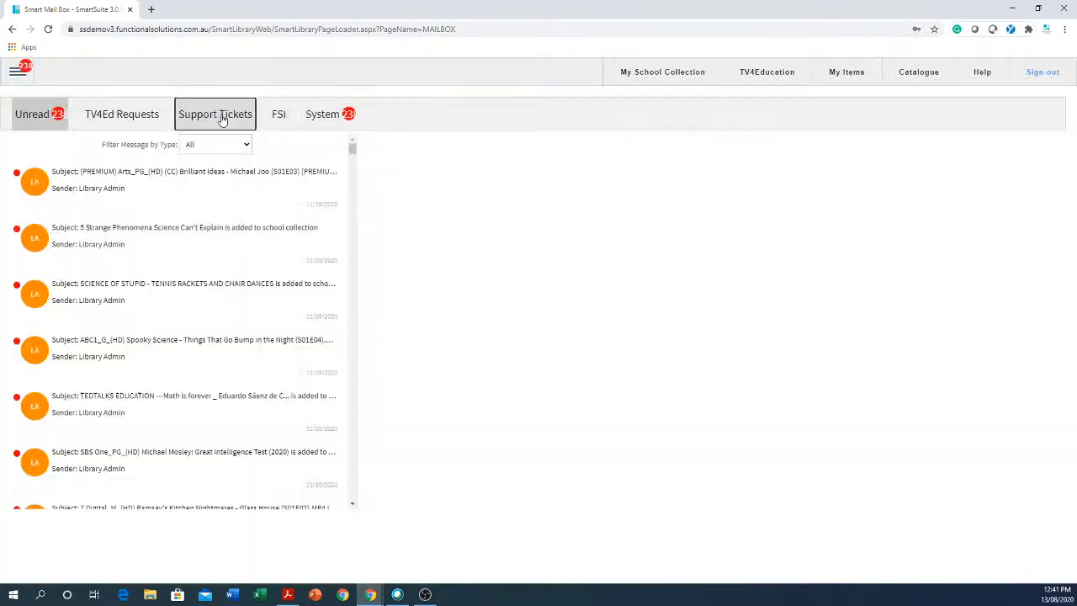
{"action": "left_click", "coordinate": [222, 117]}
{"action": "left_click", "coordinate": [171, 153]}
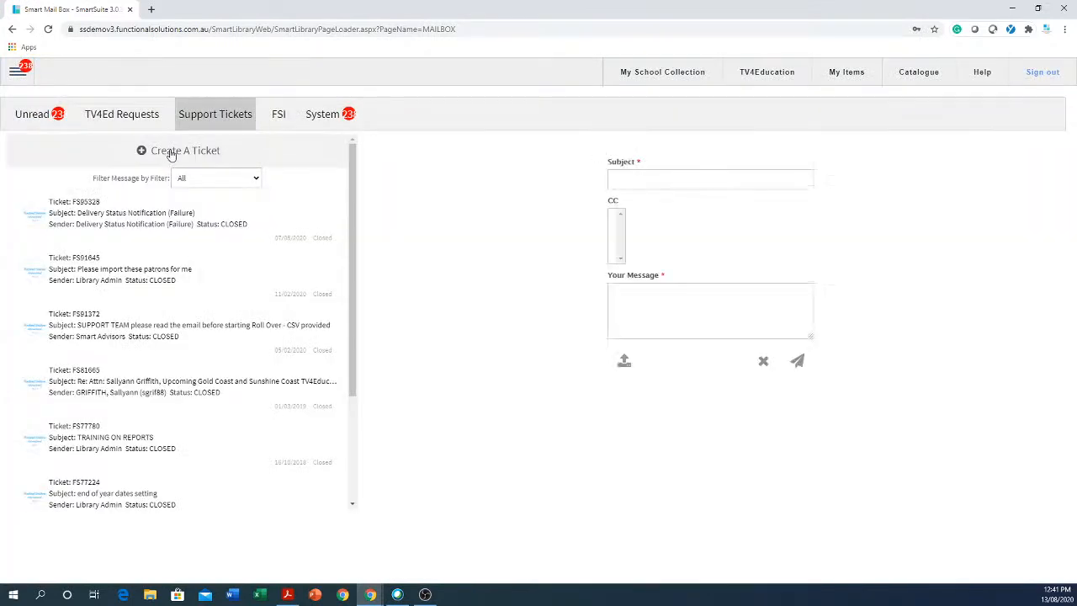
{"action": "left_click", "coordinate": [715, 176]}
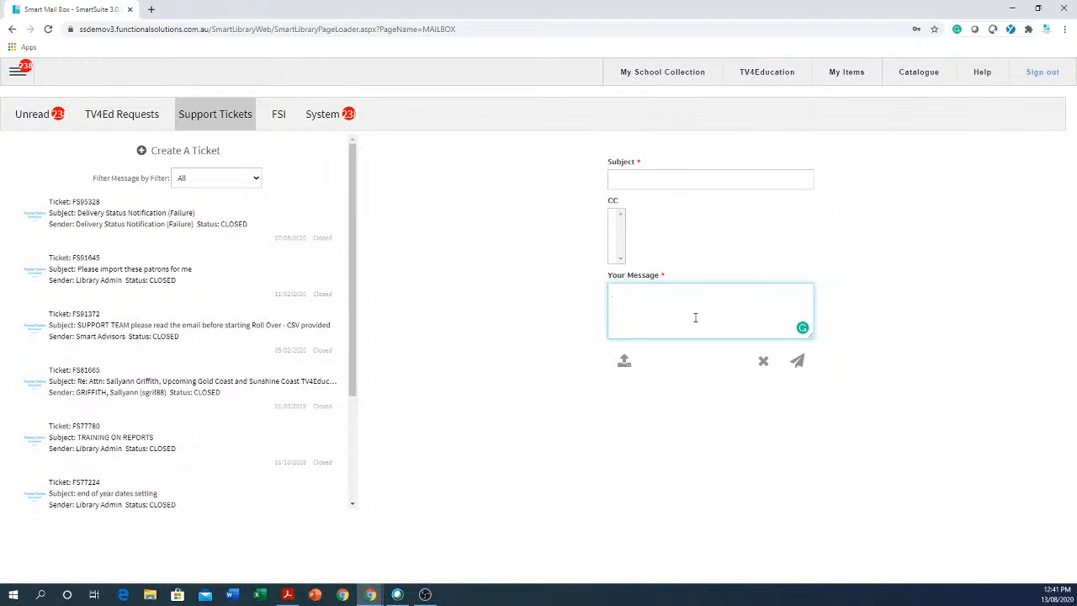
{"action": "left_click", "coordinate": [661, 76]}
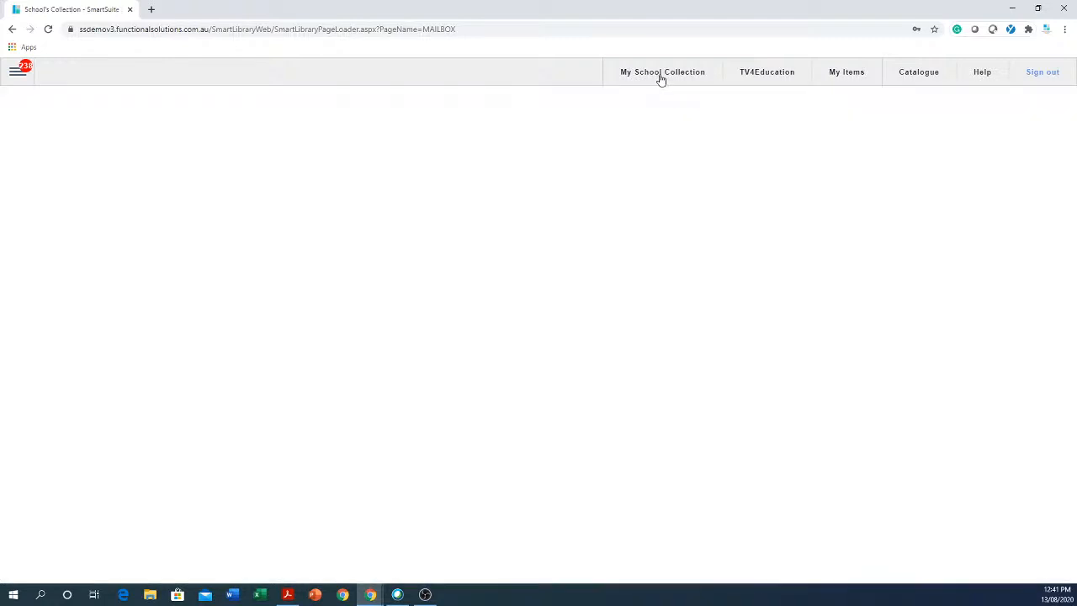